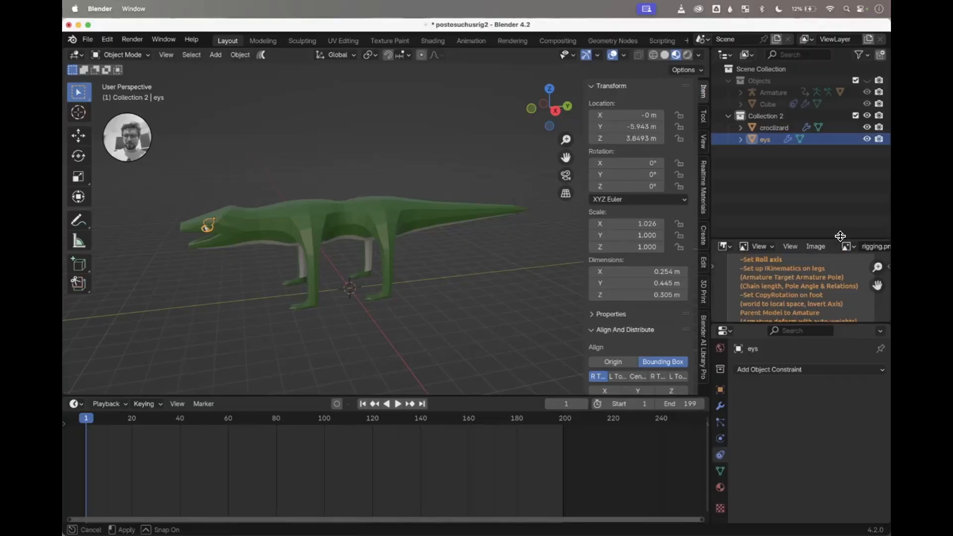
Step: Enlarge the rigging notes image area and display the modifier settings of the croclizard model
{"action": "left_click_drag", "start_coordinate": [846, 246], "coordinate": [847, 146]}
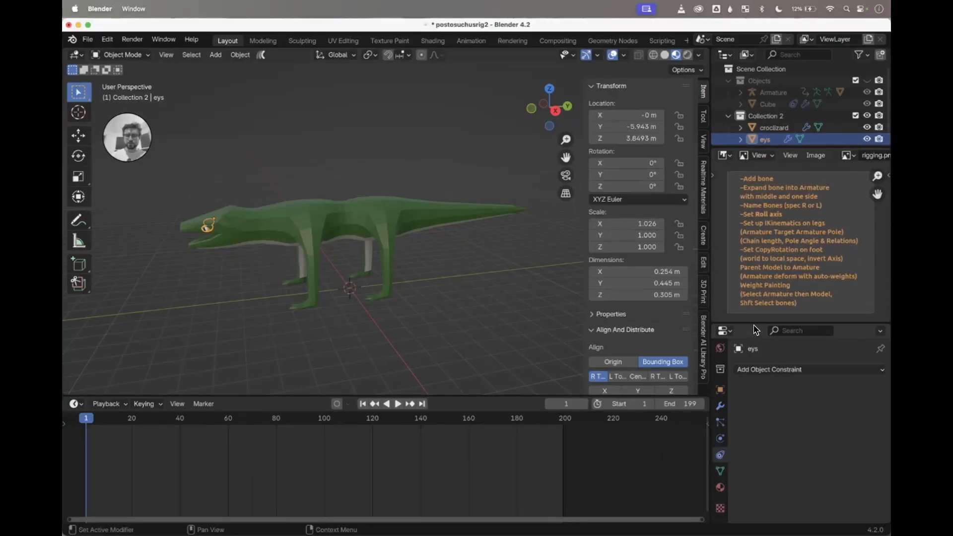
{"action": "left_click", "coordinate": [390, 222]}
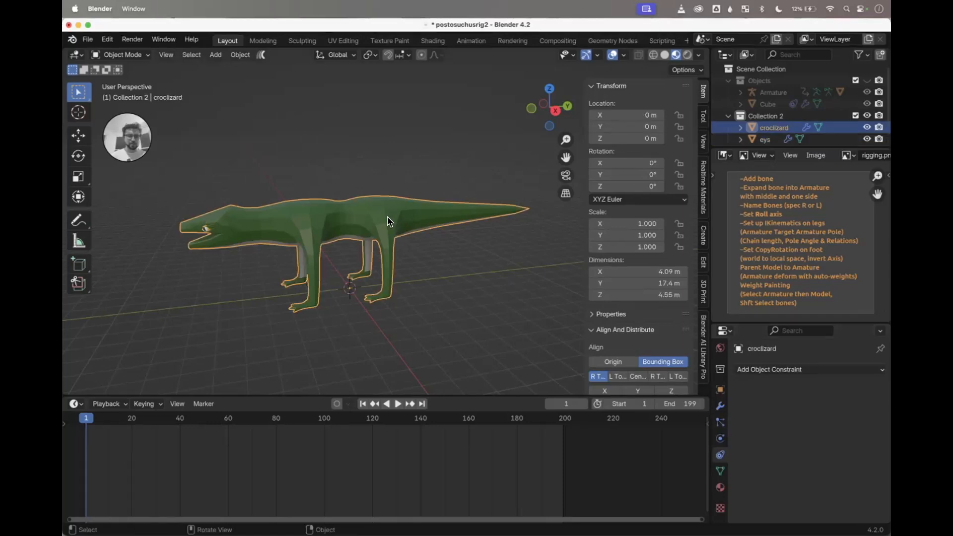
{"action": "left_click", "coordinate": [720, 405]}
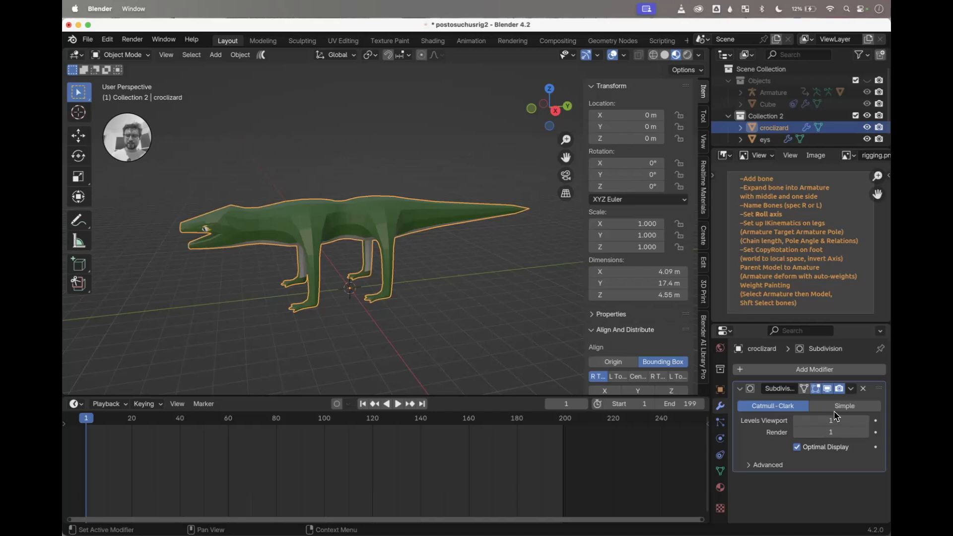
Step: Compare the croclizard's shape with the Subdivision modifier's viewport display off and on, leaving it enabled
{"action": "left_click", "coordinate": [830, 390]}
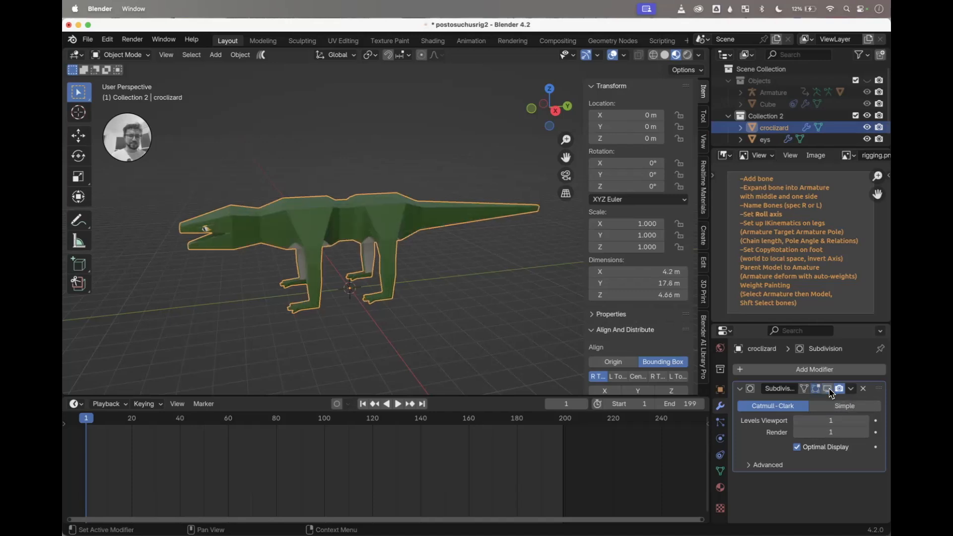
{"action": "left_click", "coordinate": [829, 389]}
{"action": "left_click", "coordinate": [829, 389]}
{"action": "scroll", "coordinate": [410, 302], "scroll_direction": "left", "scroll_amount": 5}
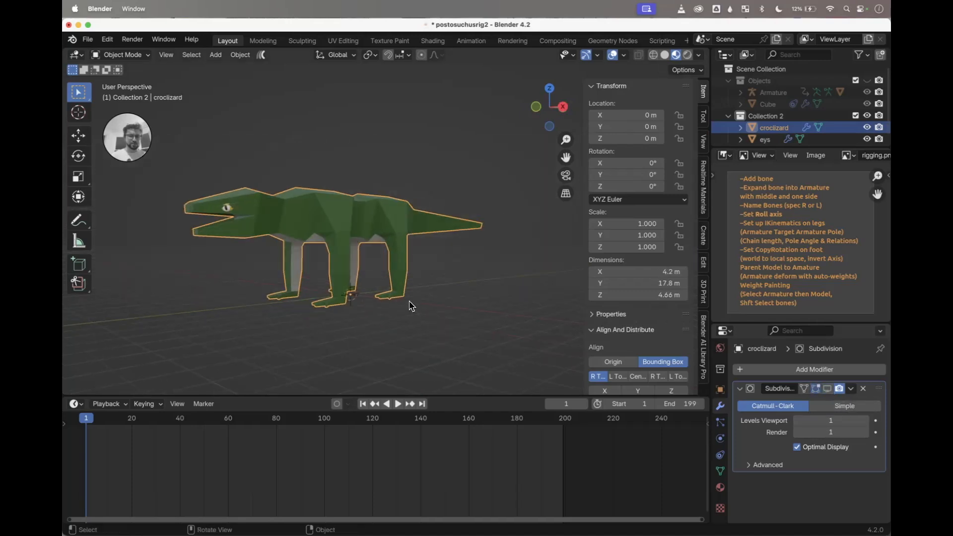
{"action": "scroll", "coordinate": [439, 313], "scroll_direction": "right", "scroll_amount": 5}
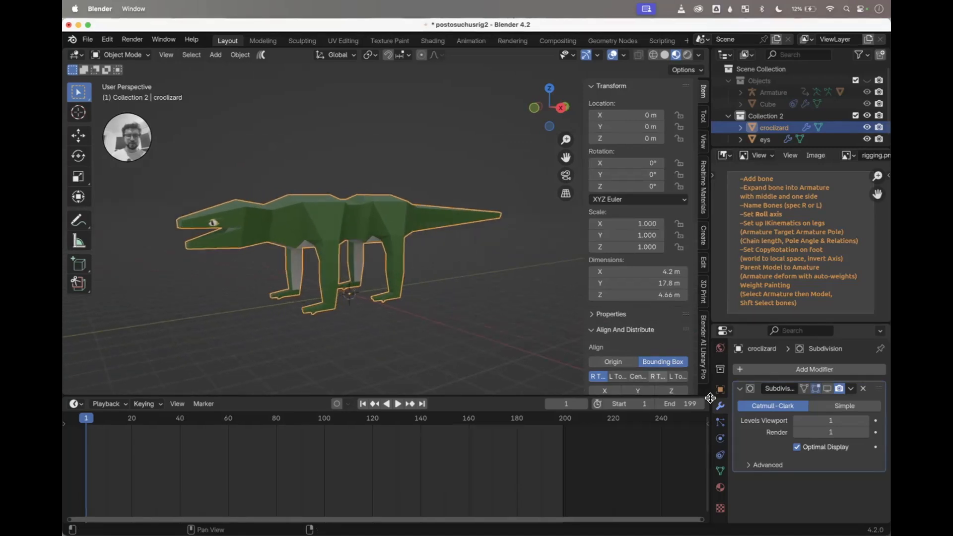
{"action": "left_click", "coordinate": [827, 389]}
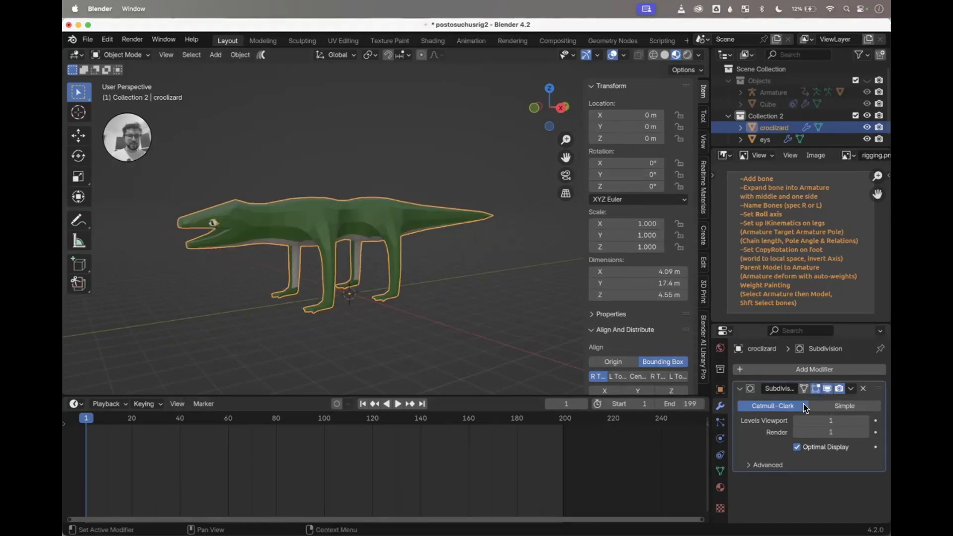
{"action": "scroll", "coordinate": [382, 251], "scroll_direction": "right", "scroll_amount": 5}
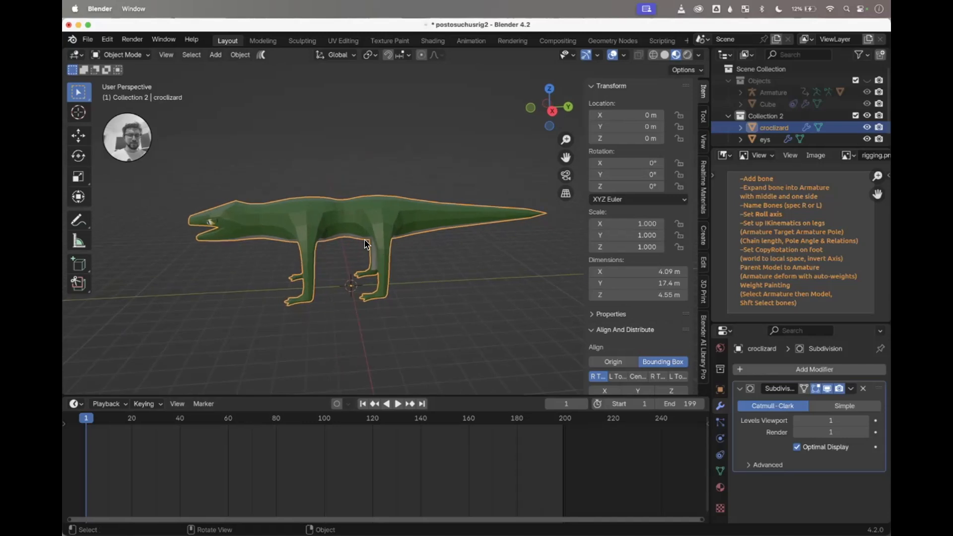
{"action": "scroll", "coordinate": [333, 225], "scroll_direction": "right", "scroll_amount": 2}
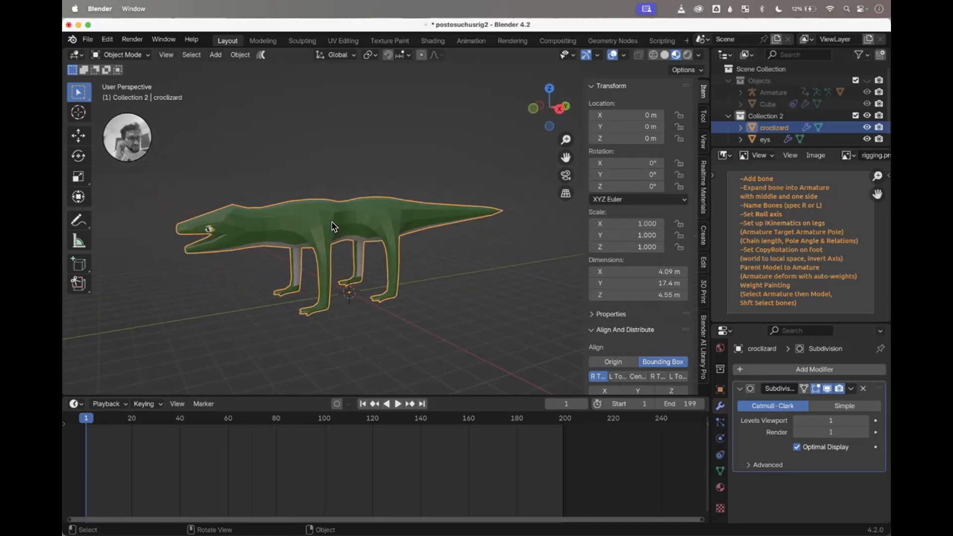
{"action": "scroll", "coordinate": [334, 227], "scroll_direction": "left", "scroll_amount": 3}
{"action": "scroll", "coordinate": [349, 228], "scroll_direction": "left", "scroll_amount": 2}
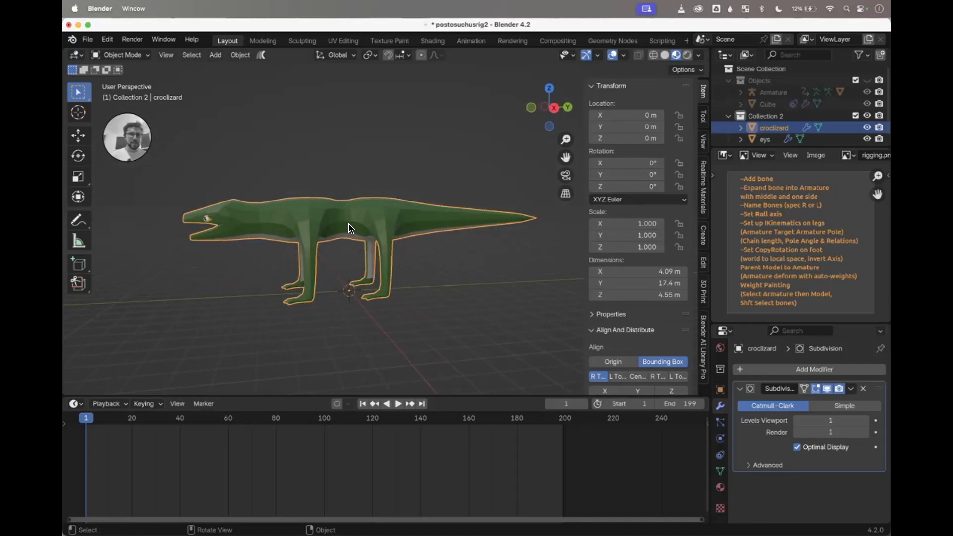
Step: Add an armature in the right orthographic view and move it about -0.25 m in Y and 3.49 m in Z into the body
{"action": "left_click", "coordinate": [554, 108]}
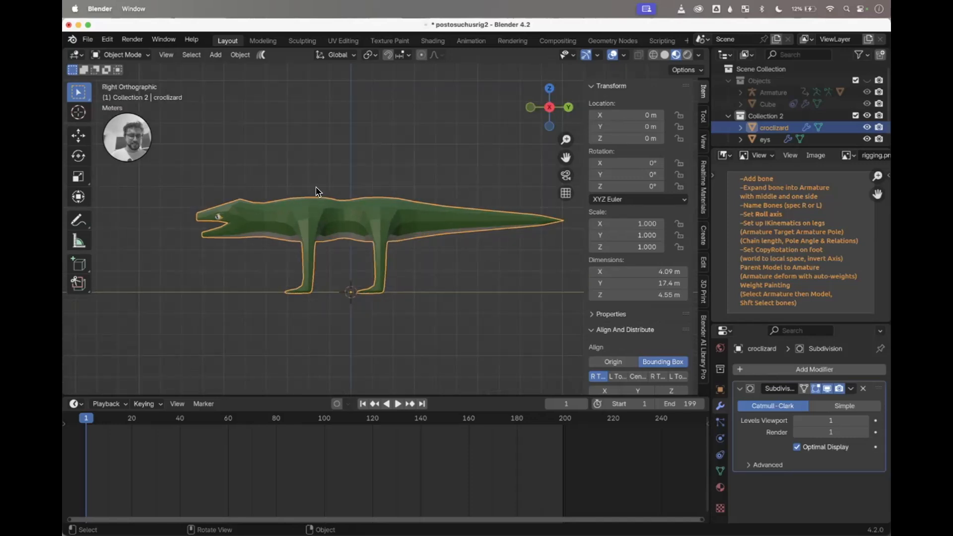
{"action": "key", "text": "shift+a"}
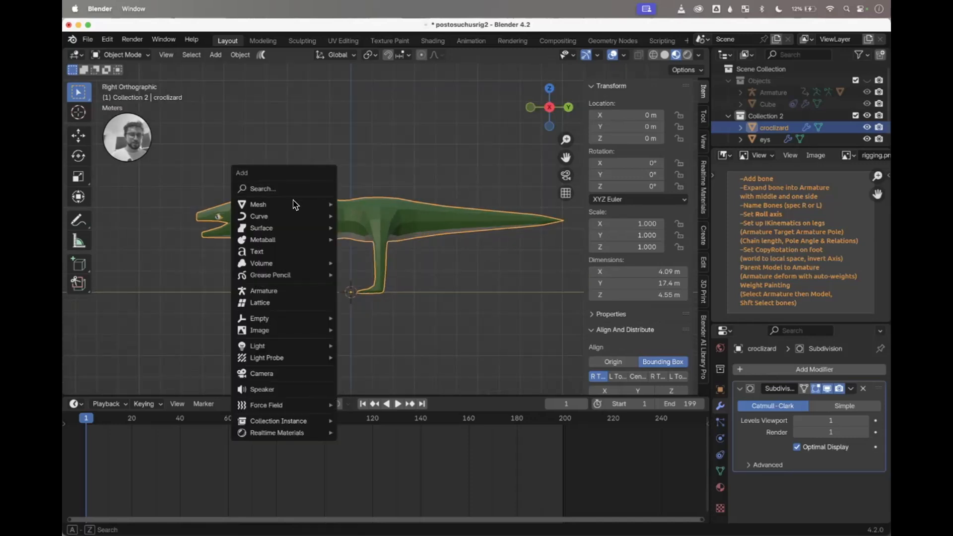
{"action": "left_click", "coordinate": [288, 291]}
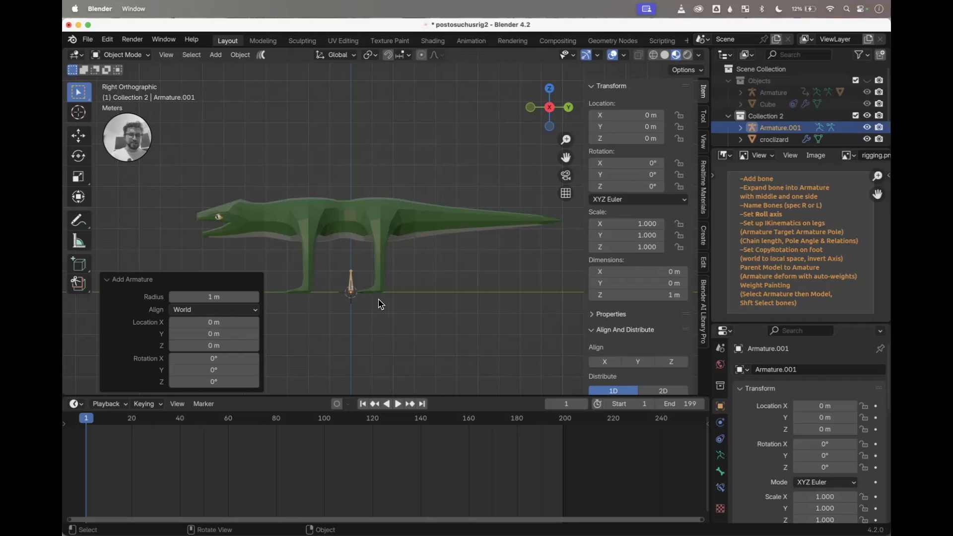
{"action": "key", "text": "g"}
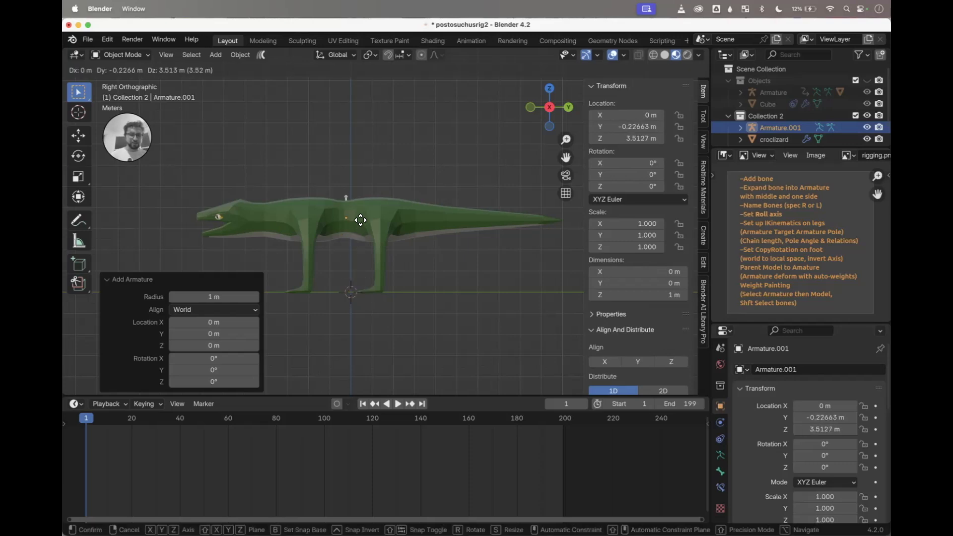
{"action": "left_click", "coordinate": [360, 225]}
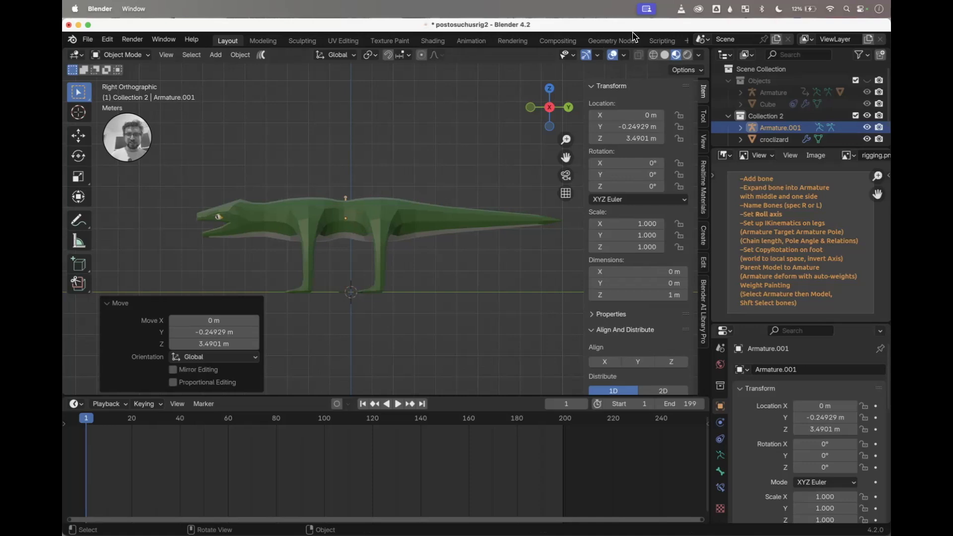
Step: Switch to solid shading with X-ray and, in Edit Mode, scale the armature's bone by about 3.06
{"action": "left_click", "coordinate": [665, 55]}
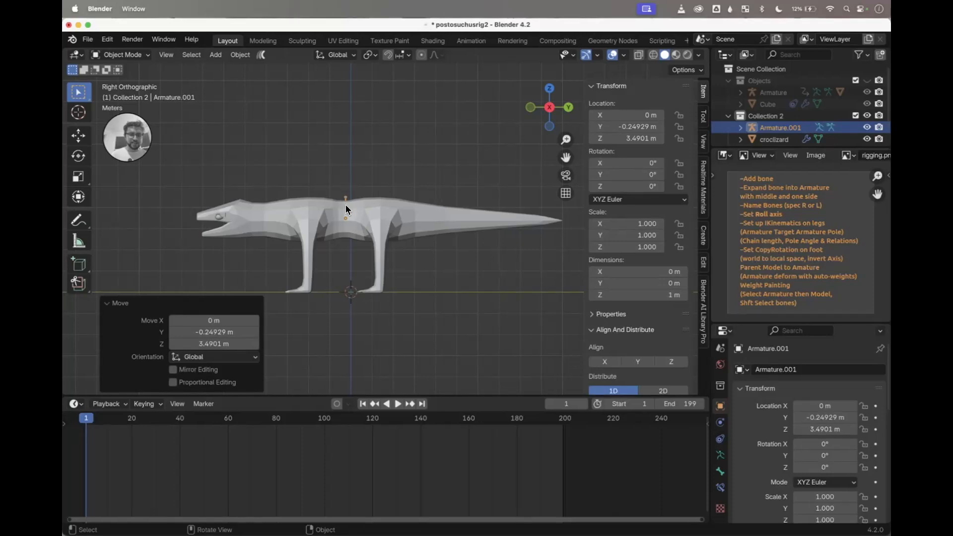
{"action": "key", "text": "Tab"}
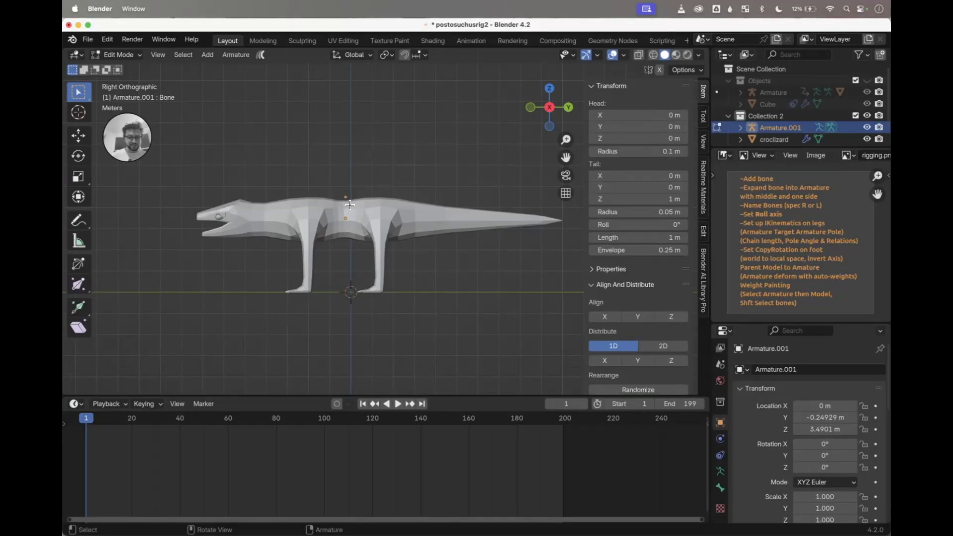
{"action": "key", "text": "alt+z"}
{"action": "scroll", "coordinate": [350, 204], "scroll_direction": "up", "scroll_amount": 2}
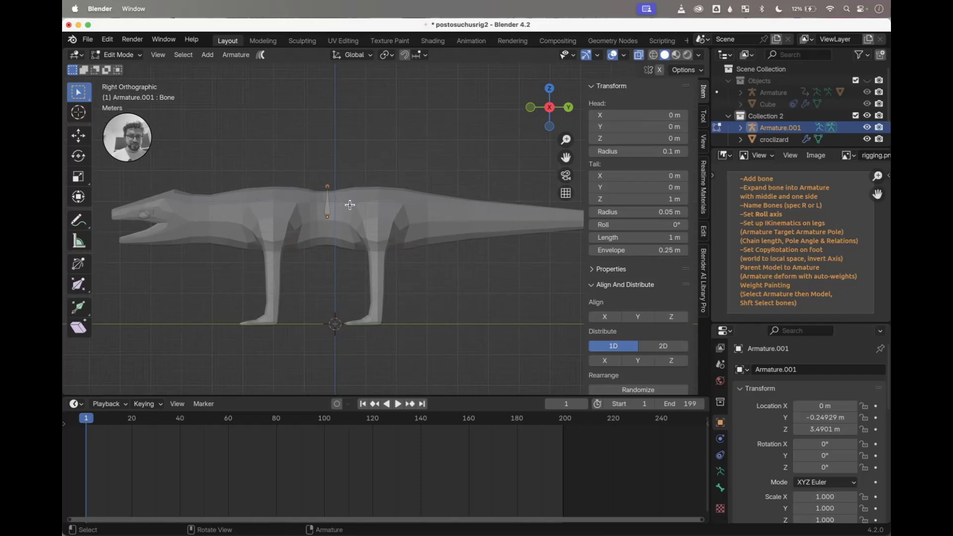
{"action": "key", "text": "s"}
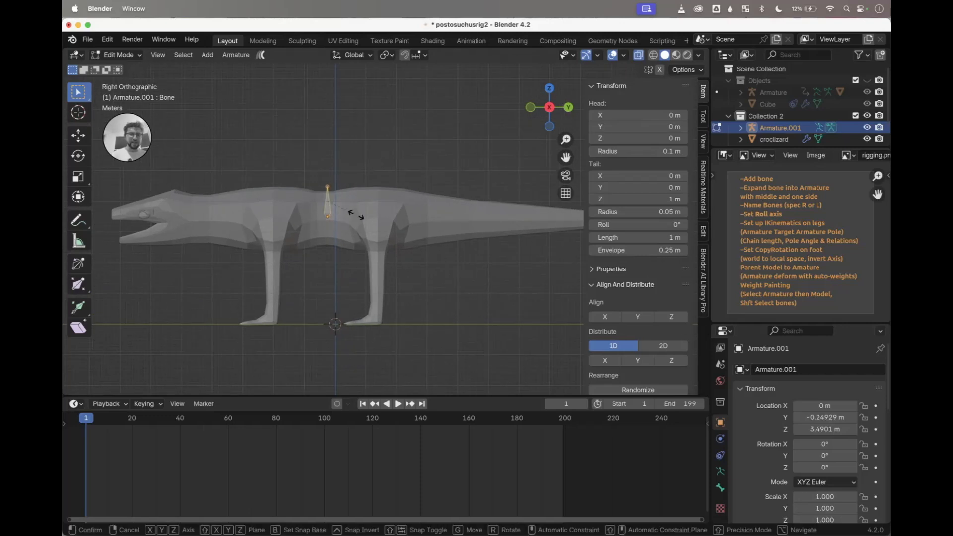
{"action": "left_click", "coordinate": [424, 211]}
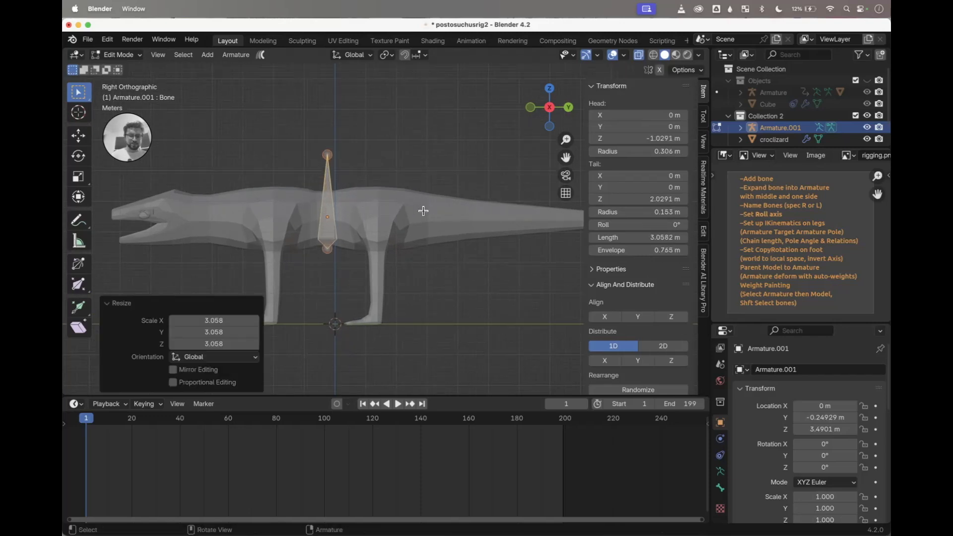
Step: Rotate the bone 180° about the X axis and raise it about 1.05 m along Z
{"action": "key", "text": "r"}
{"action": "type", "text": "x"}
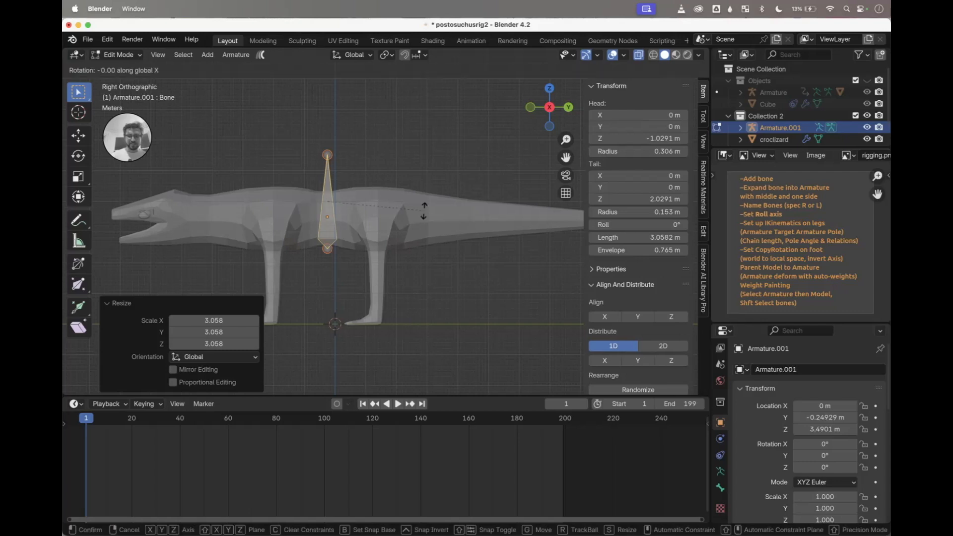
{"action": "type", "text": "180"}
{"action": "key", "text": "Return"}
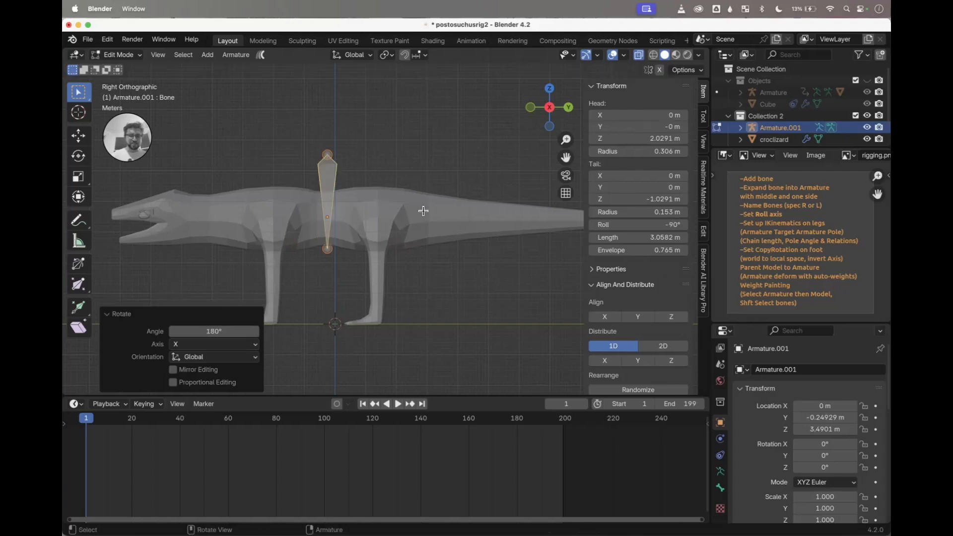
{"action": "key", "text": "g"}
{"action": "key", "text": "z"}
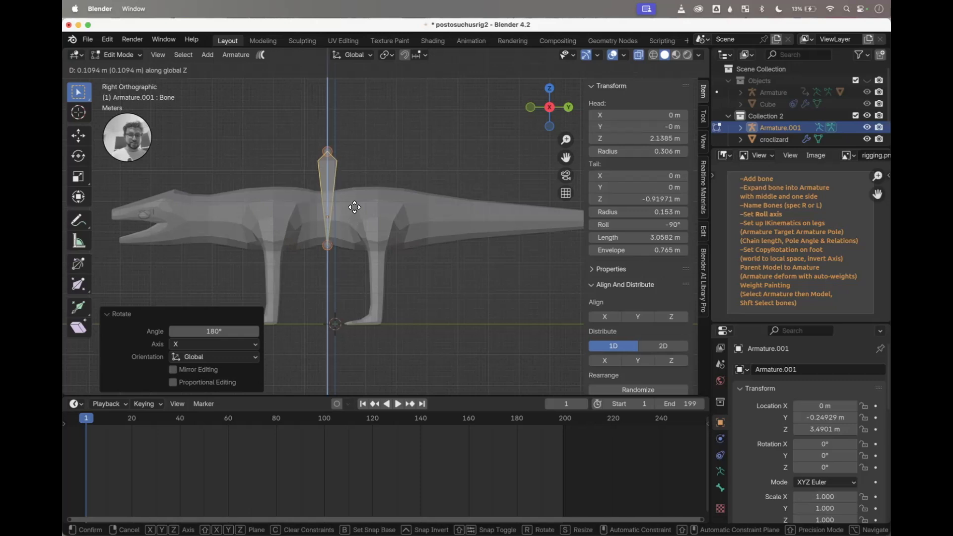
{"action": "left_click", "coordinate": [352, 191]}
{"action": "scroll", "coordinate": [352, 191], "scroll_direction": "down", "scroll_amount": 2}
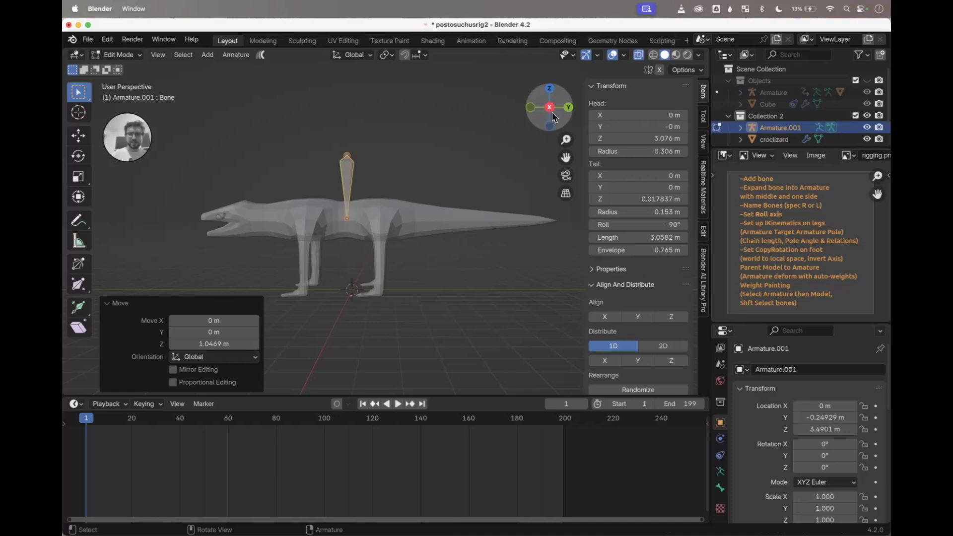
Step: Fine-tune the bone's height along Z in the right orthographic view, placing its tail at about Z 0.04 m inside the body
{"action": "left_click_drag", "start_coordinate": [552, 114], "coordinate": [564, 94]}
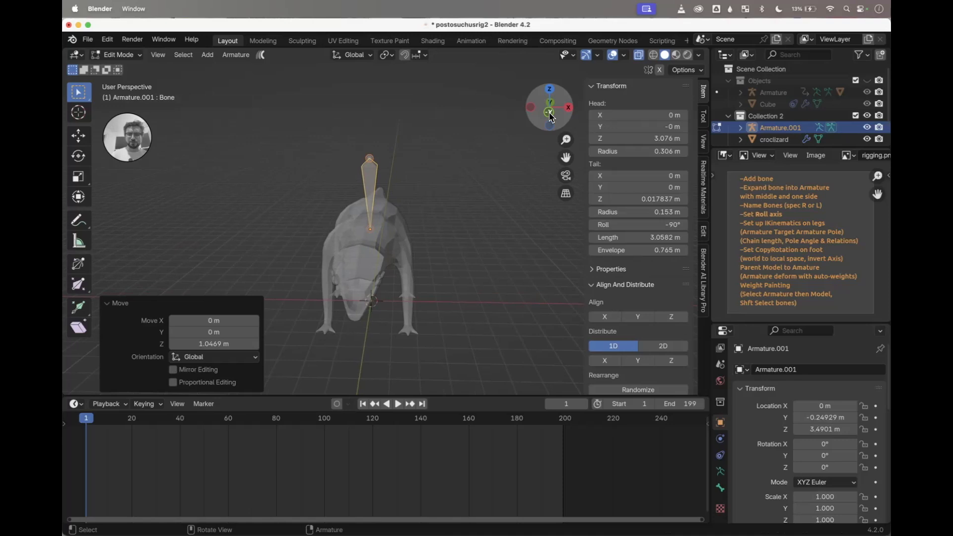
{"action": "left_click", "coordinate": [550, 113]}
{"action": "left_click", "coordinate": [569, 108]}
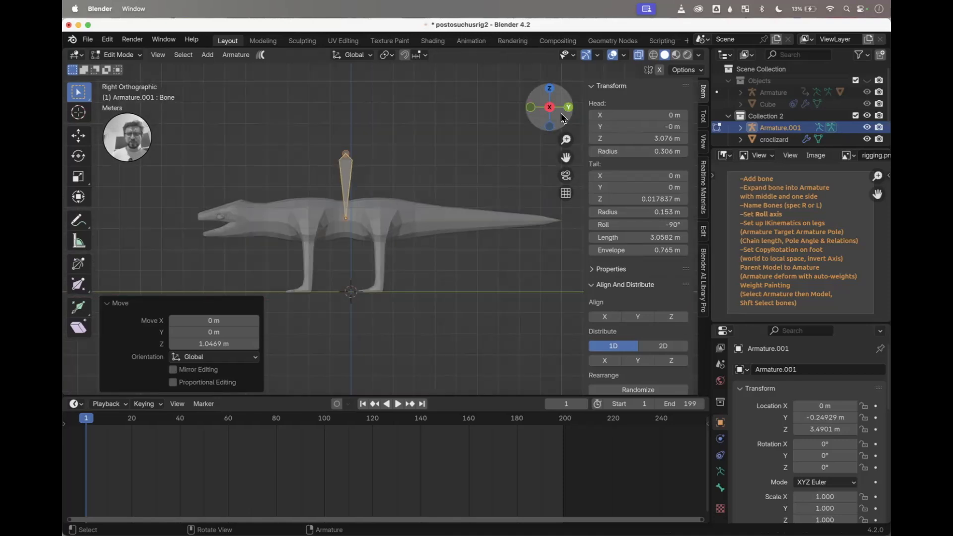
{"action": "scroll", "coordinate": [415, 172], "scroll_direction": "left", "scroll_amount": 2, "text": "shift"}
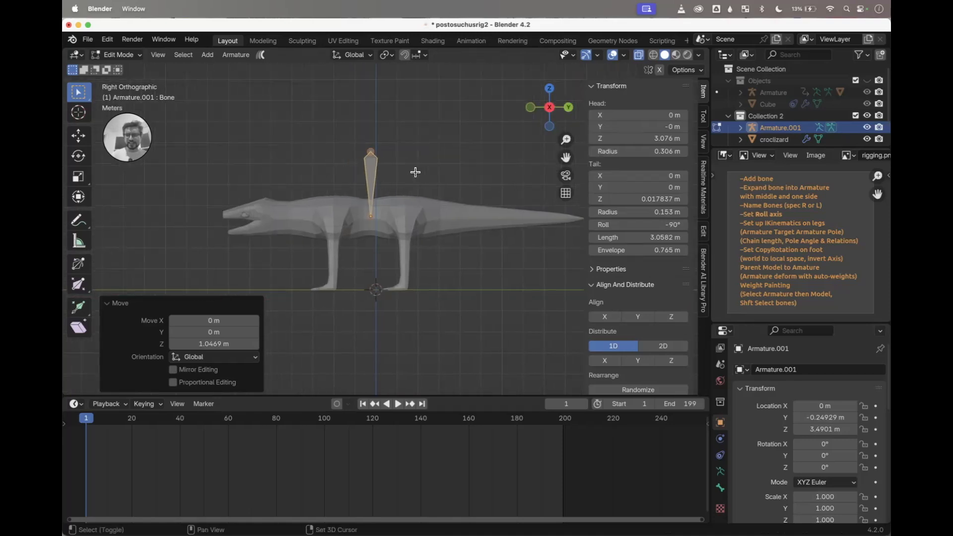
{"action": "key", "text": "g"}
{"action": "key", "text": "z"}
{"action": "left_click", "coordinate": [406, 198]}
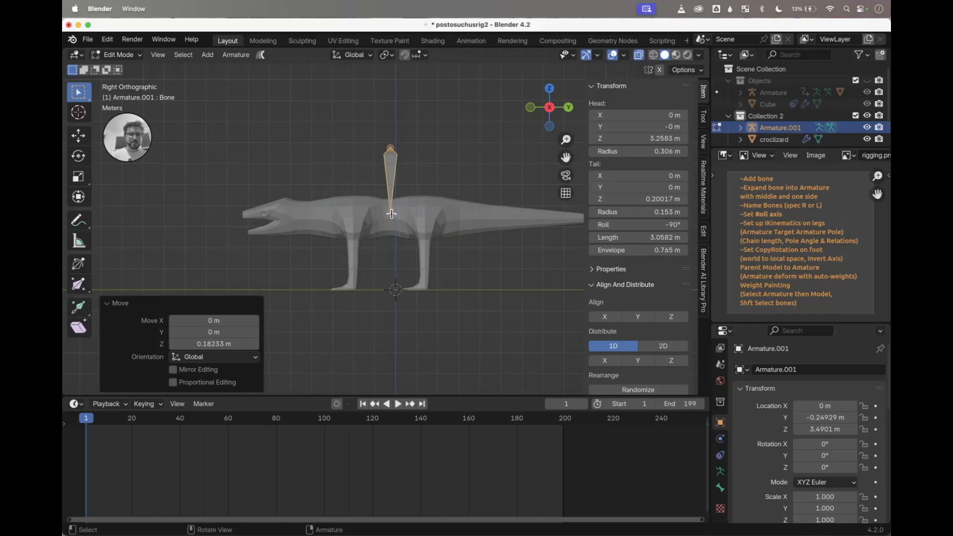
{"action": "key", "text": "g"}
{"action": "key", "text": "z"}
{"action": "left_click", "coordinate": [396, 208]}
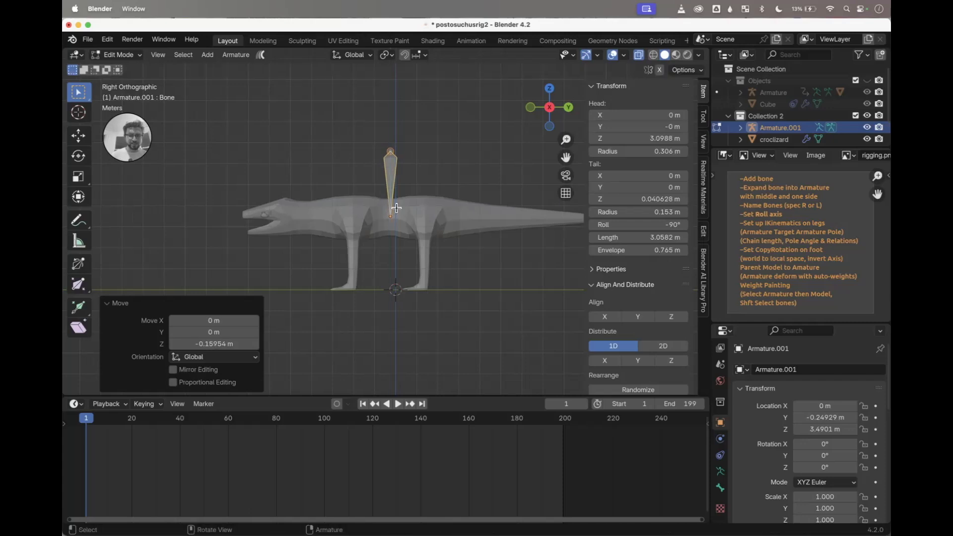
Step: Extrude five connected bones forward from the vertical bone's tail through the shoulders and neck, ending with a head bone about 2.29 m long
{"action": "left_click", "coordinate": [392, 215]}
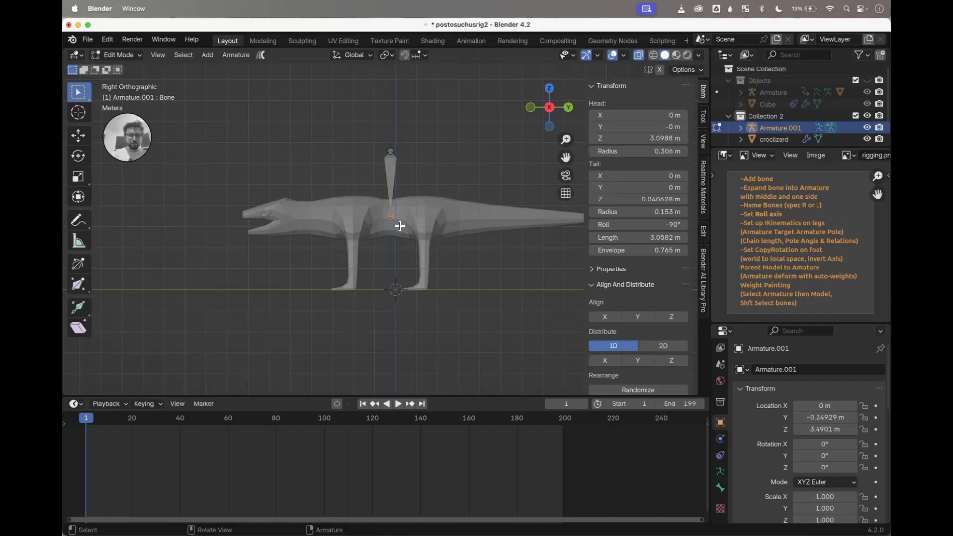
{"action": "scroll", "coordinate": [399, 225], "scroll_direction": "up", "scroll_amount": 3}
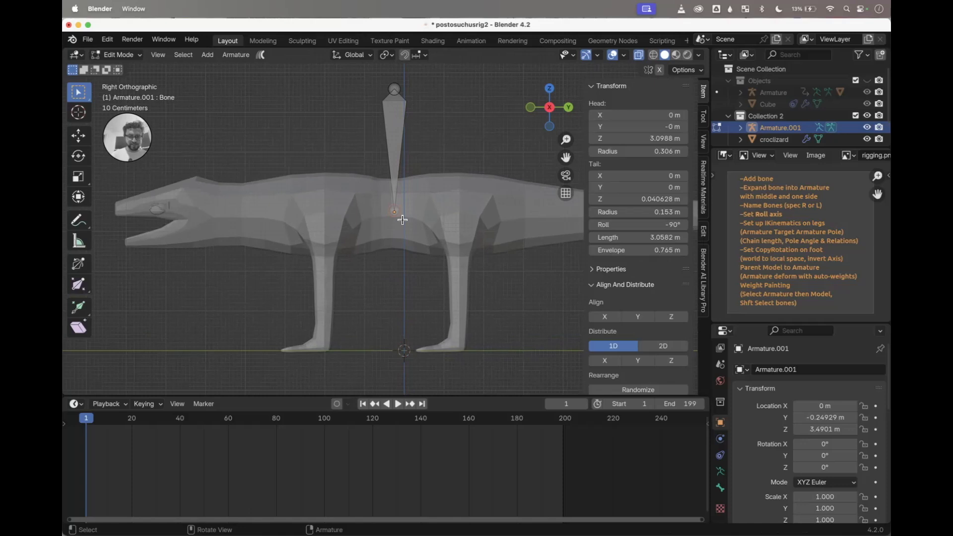
{"action": "key", "text": "e"}
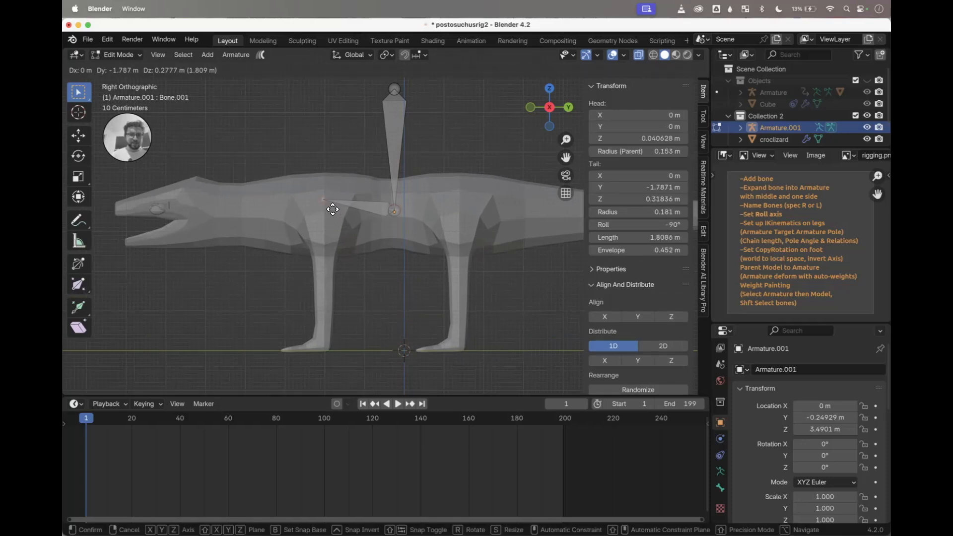
{"action": "left_click", "coordinate": [332, 212]}
{"action": "key", "text": "e"}
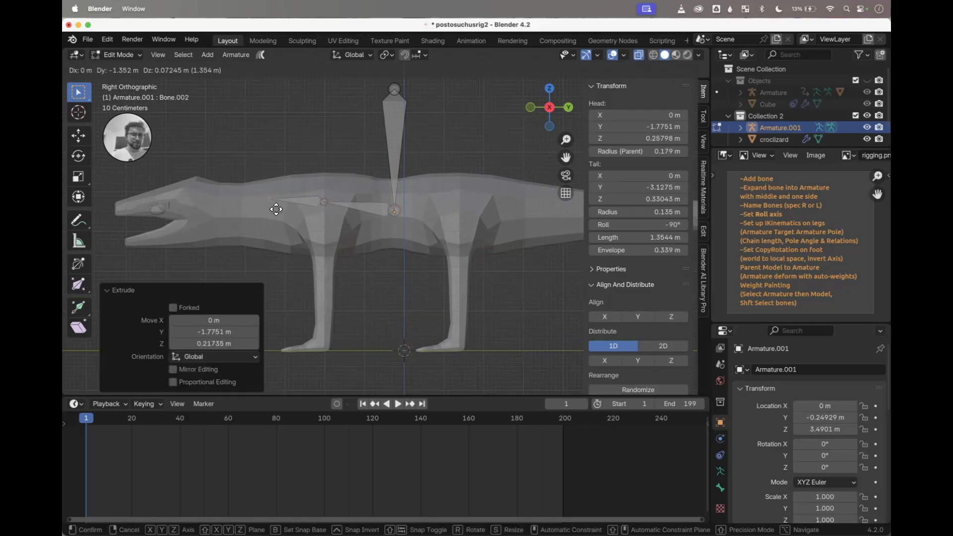
{"action": "left_click", "coordinate": [274, 219]}
{"action": "key", "text": "e"}
{"action": "left_click", "coordinate": [252, 222]}
{"action": "key", "text": "e"}
{"action": "left_click", "coordinate": [231, 219]}
{"action": "key", "text": "e"}
{"action": "left_click", "coordinate": [138, 214]}
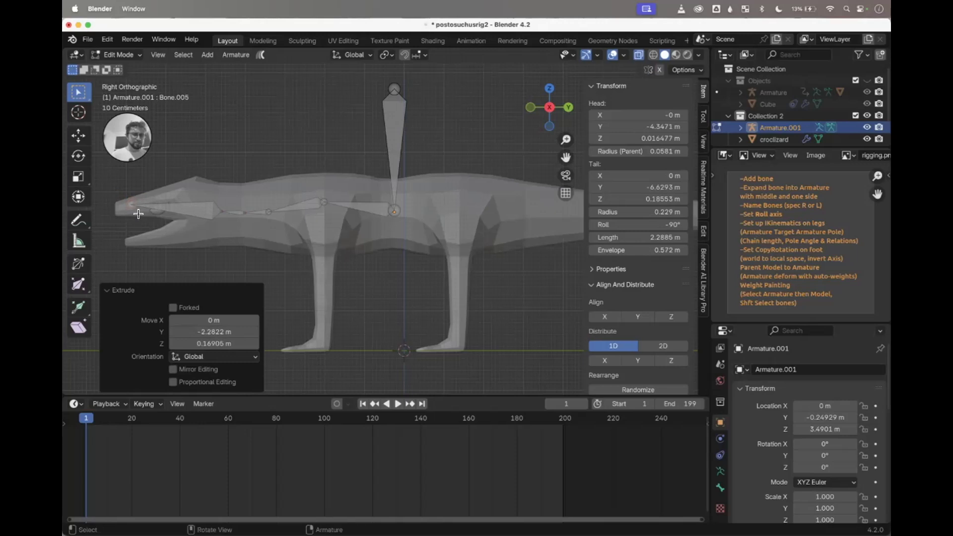
Step: Extrude a bone from the neck's end into the lower jaw, and shift the shared jaw joint about 0.21 m toward the snout
{"action": "key", "text": "e"}
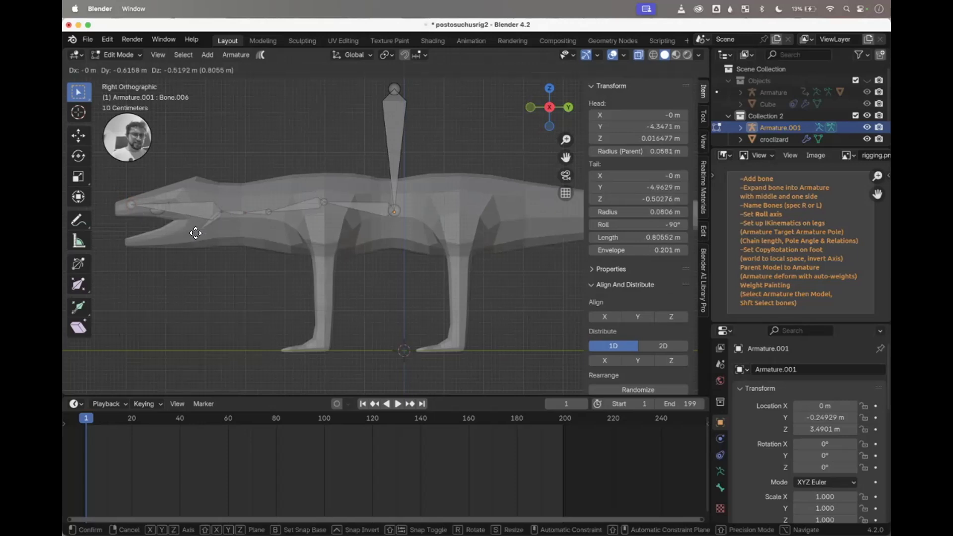
{"action": "left_click", "coordinate": [139, 243]}
{"action": "left_click", "coordinate": [222, 210]}
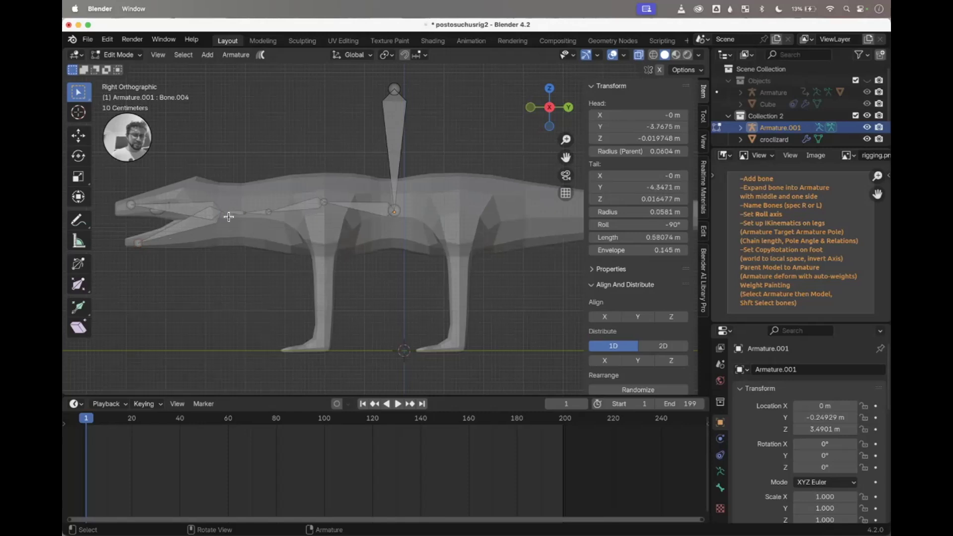
{"action": "key", "text": "g"}
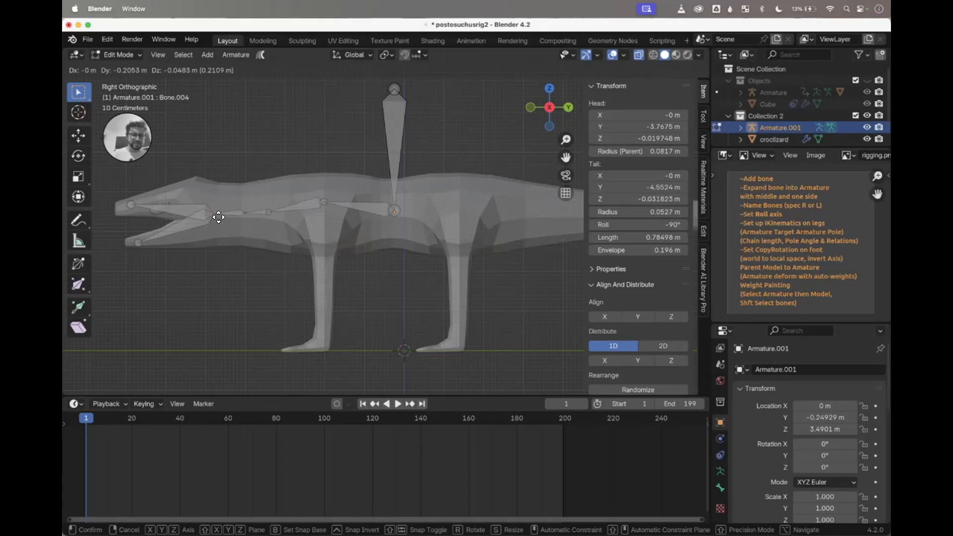
{"action": "left_click", "coordinate": [219, 217]}
Step: Extrude two connected bones backward from the vertical root bone's tail, about 1.61 m to the hips and 1.67 m into the tail base
{"action": "scroll", "coordinate": [383, 236], "scroll_direction": "right", "scroll_amount": 5, "text": "shift"}
{"action": "scroll", "coordinate": [382, 236], "scroll_direction": "right", "scroll_amount": 3}
{"action": "left_click", "coordinate": [266, 220]}
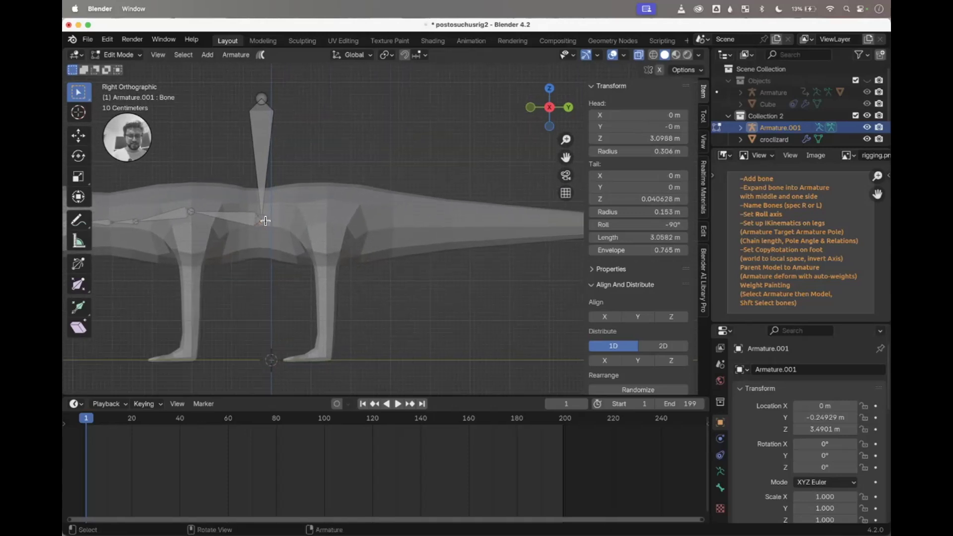
{"action": "key", "text": "e"}
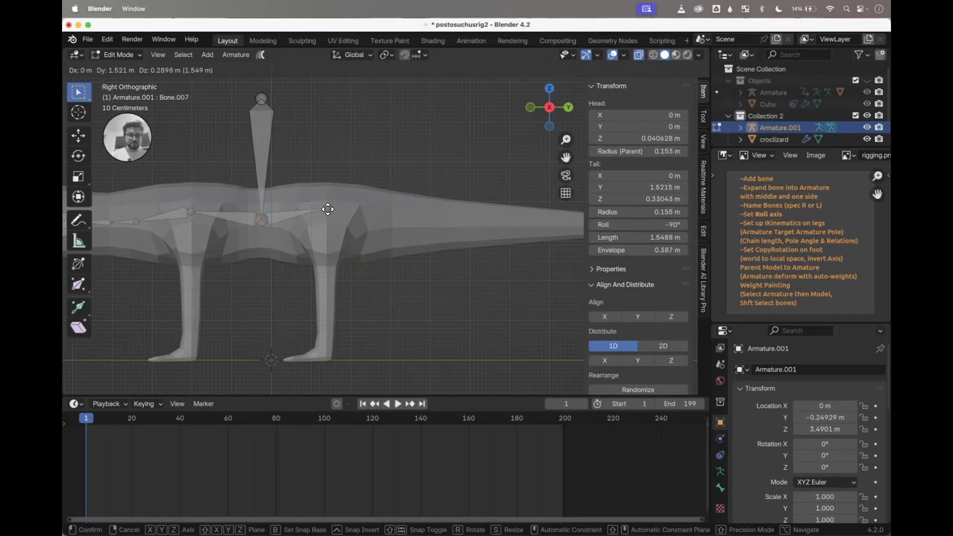
{"action": "left_click", "coordinate": [330, 211]}
{"action": "key", "text": "e"}
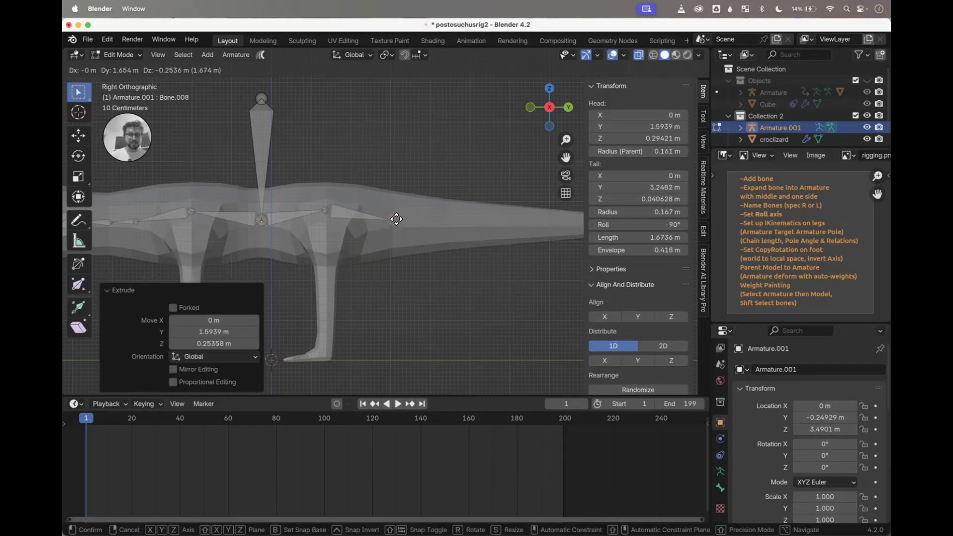
{"action": "left_click", "coordinate": [396, 220]}
Step: Extrude one long bone about 6.87 m from the tail base to the tip of the tail
{"action": "scroll", "coordinate": [396, 219], "scroll_direction": "right", "scroll_amount": 4, "text": "shift"}
{"action": "scroll", "coordinate": [396, 220], "scroll_direction": "right", "scroll_amount": 2, "text": "shift"}
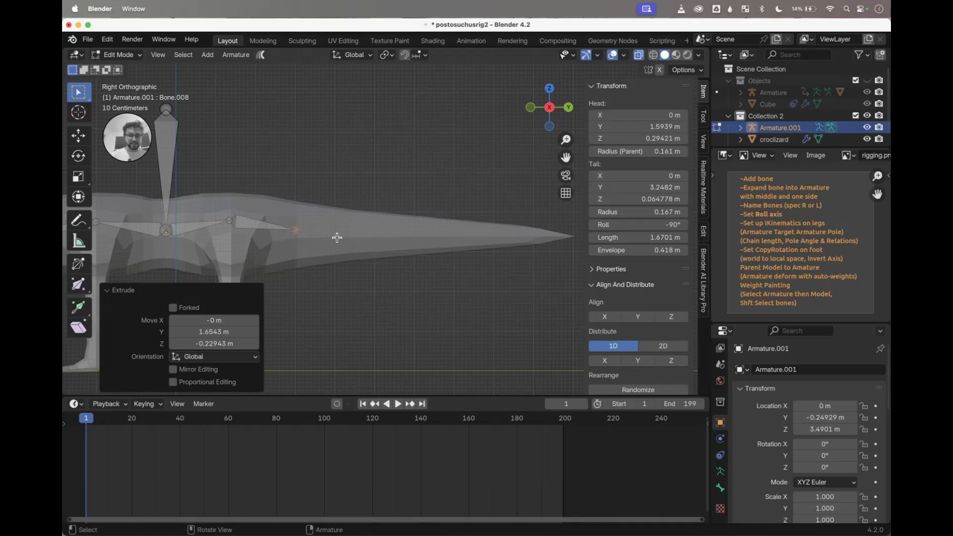
{"action": "key", "text": "e"}
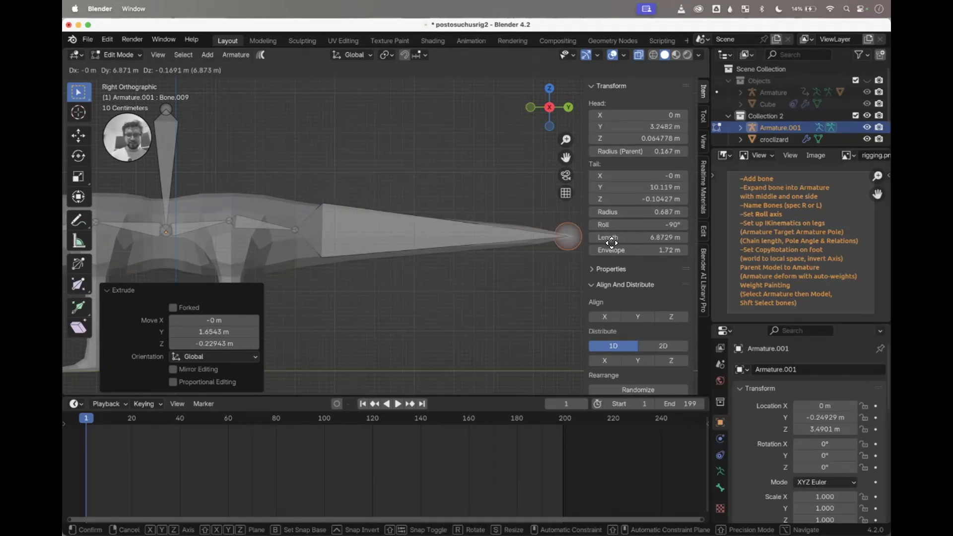
{"action": "left_click", "coordinate": [612, 243]}
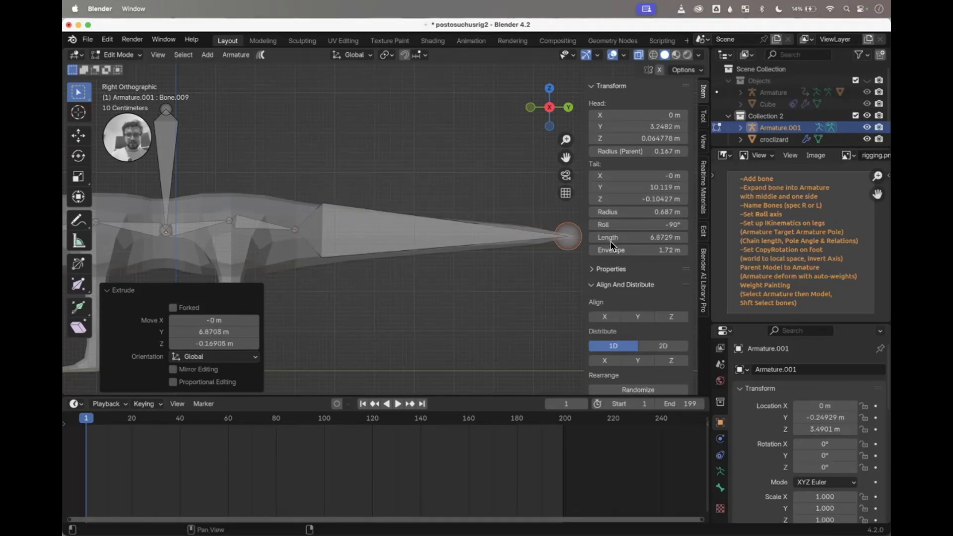
Step: Subdivide the long tail bone with 4 cuts
{"action": "left_click", "coordinate": [394, 225]}
{"action": "right_click", "coordinate": [393, 225]}
{"action": "left_click", "coordinate": [394, 225]}
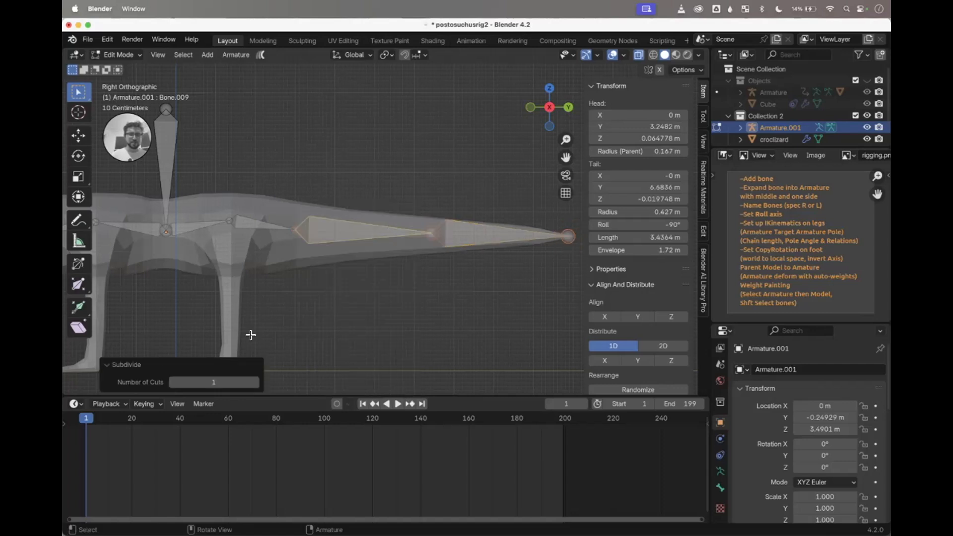
{"action": "left_click", "coordinate": [256, 382]}
{"action": "left_click", "coordinate": [256, 383]}
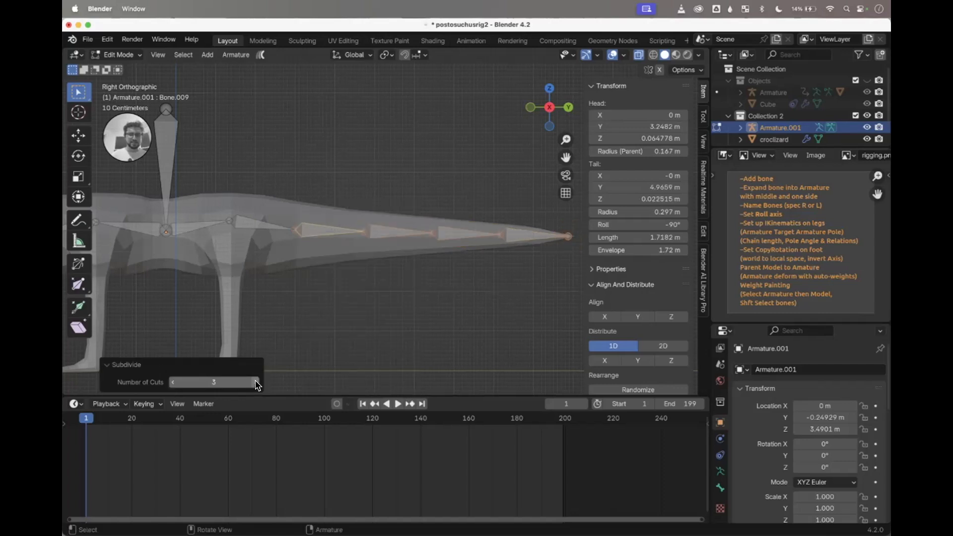
{"action": "left_click", "coordinate": [256, 383]}
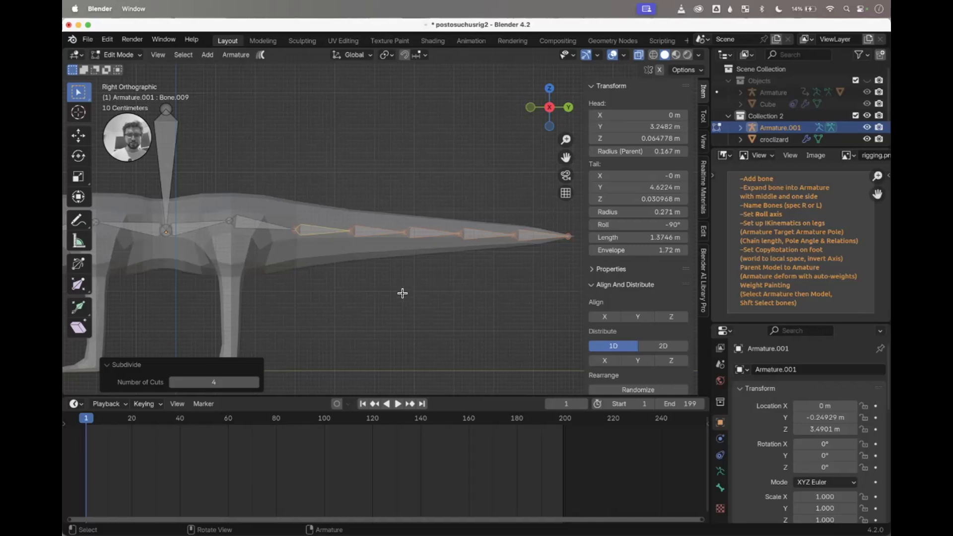
Step: From the shoulder and hip joints together, extrude three leg bones in front view down to the ankles, about 1.49, 1.45 and 1.53 m long
{"action": "scroll", "coordinate": [403, 293], "scroll_direction": "left", "scroll_amount": 5}
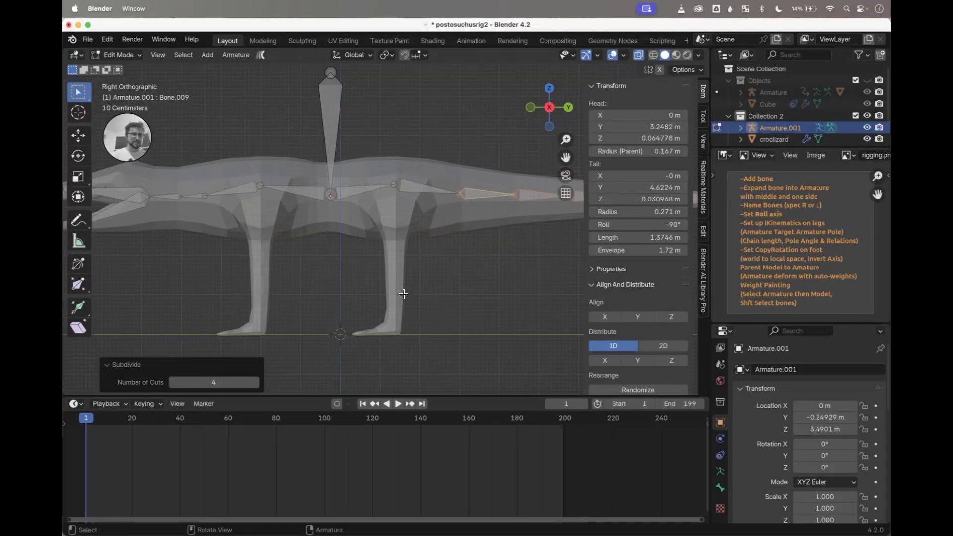
{"action": "left_click", "coordinate": [260, 187]}
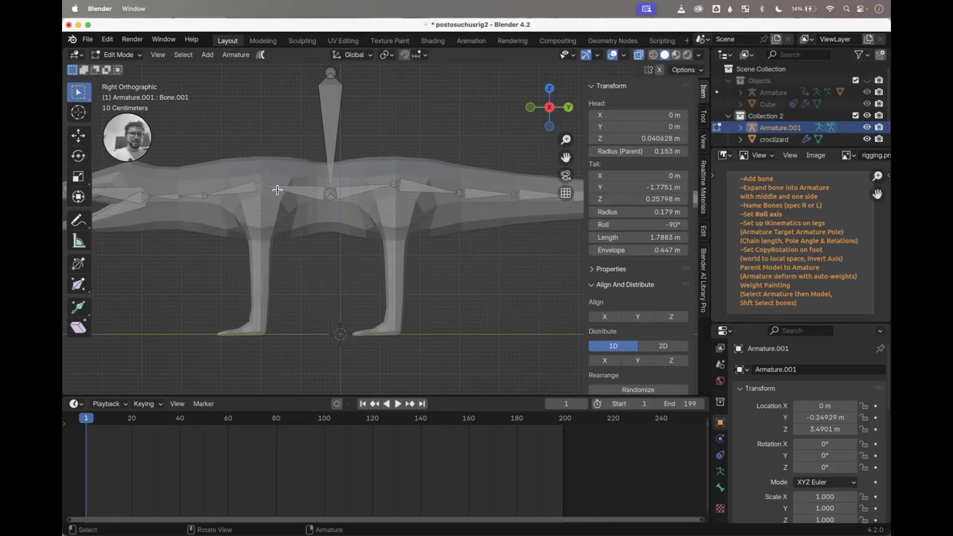
{"action": "left_click", "coordinate": [393, 184], "text": "shift"}
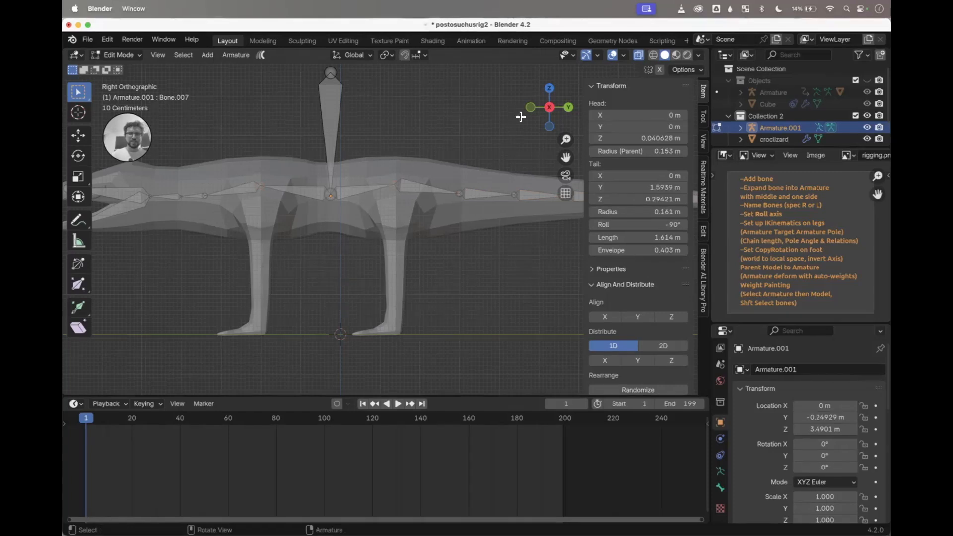
{"action": "left_click", "coordinate": [530, 107]}
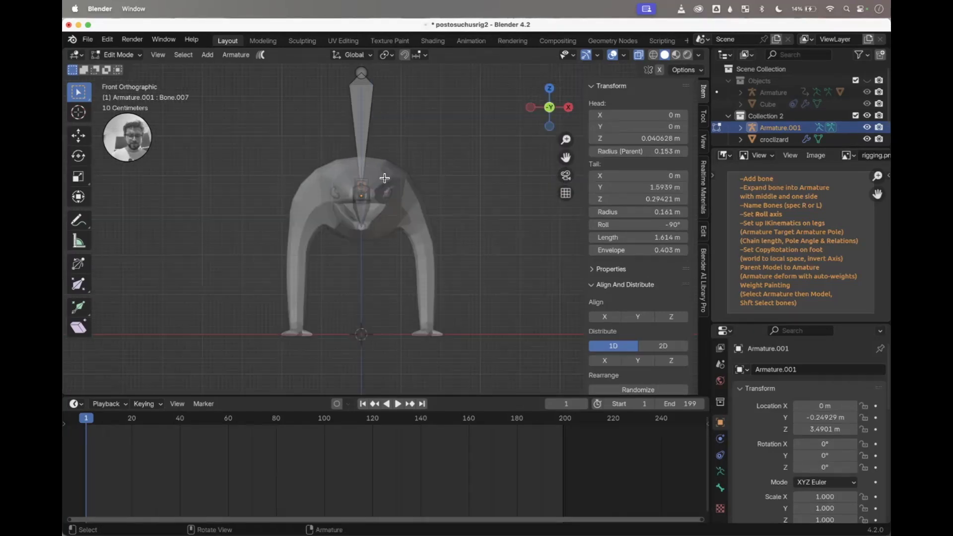
{"action": "key", "text": "e"}
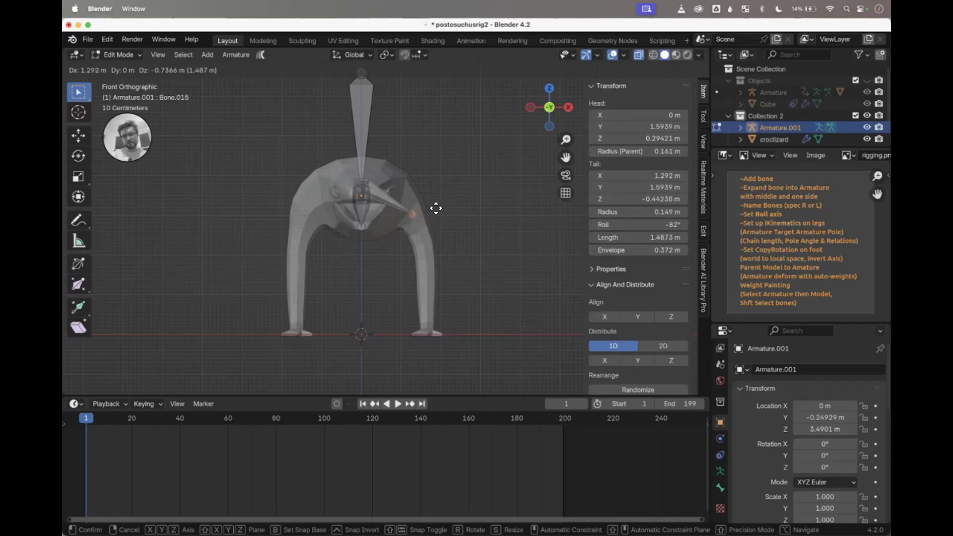
{"action": "left_click", "coordinate": [436, 208]}
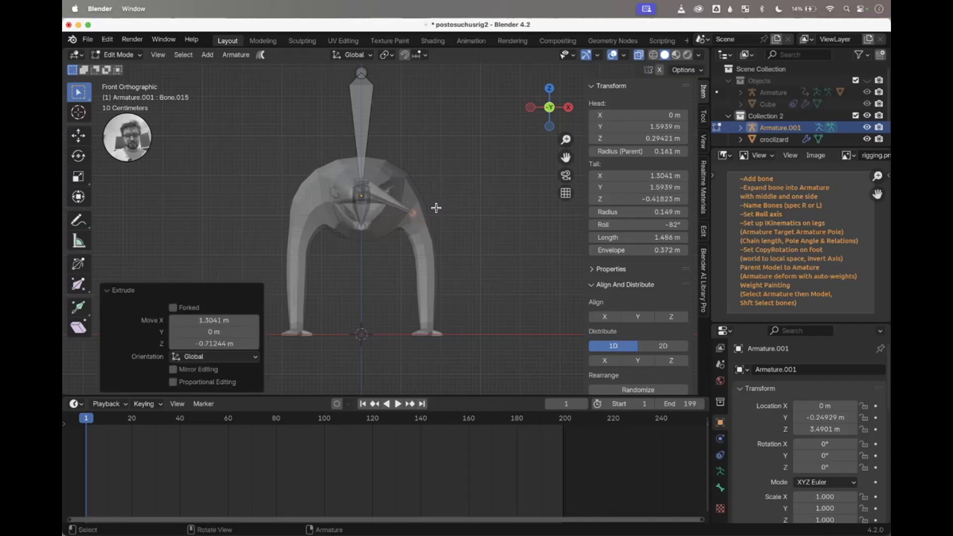
{"action": "key", "text": "e"}
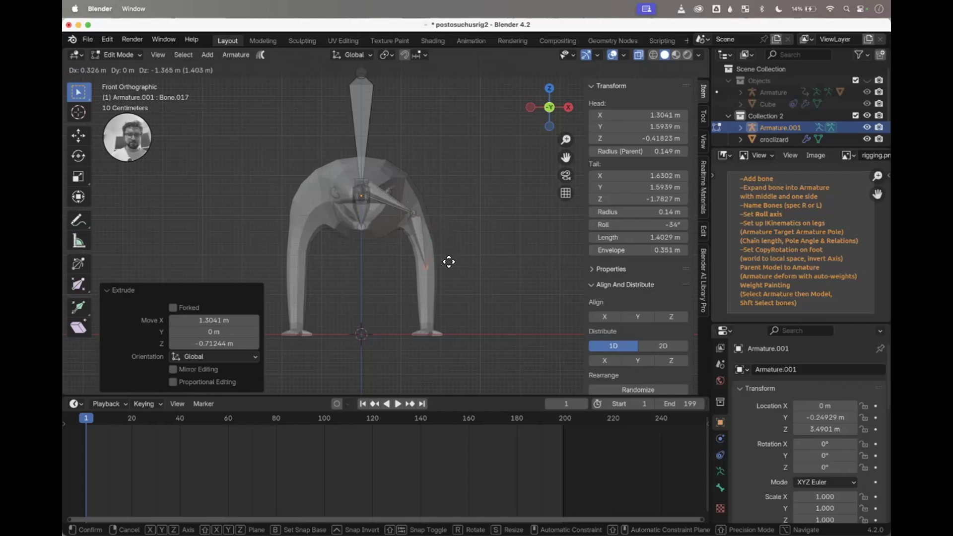
{"action": "left_click", "coordinate": [448, 262]}
{"action": "key", "text": "e"}
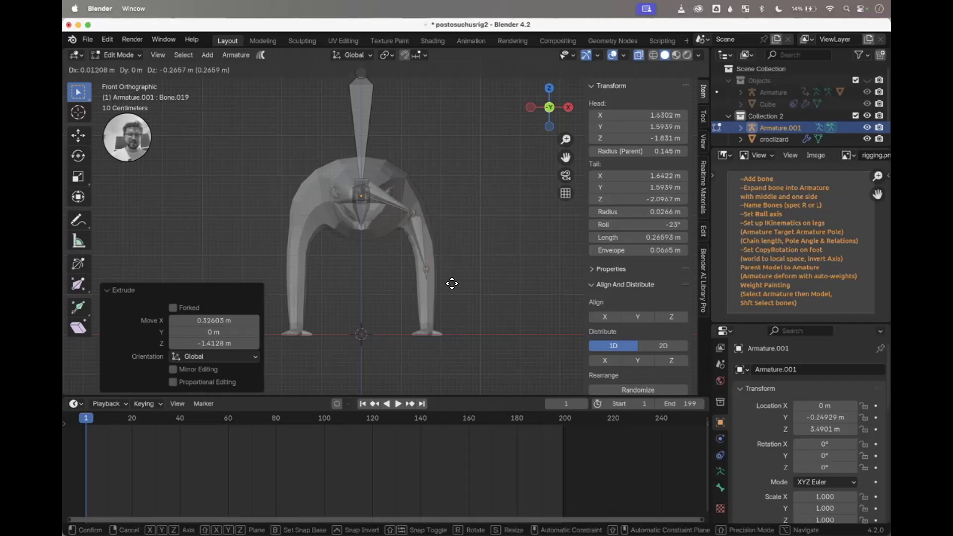
{"action": "left_click", "coordinate": [450, 324]}
Step: Try to extrude a bone about 0.95 m forward from the ankle joints along the feet in the right orthographic view
{"action": "middle_click_drag", "start_coordinate": [449, 324], "coordinate": [449, 323]}
{"action": "left_click", "coordinate": [563, 111]}
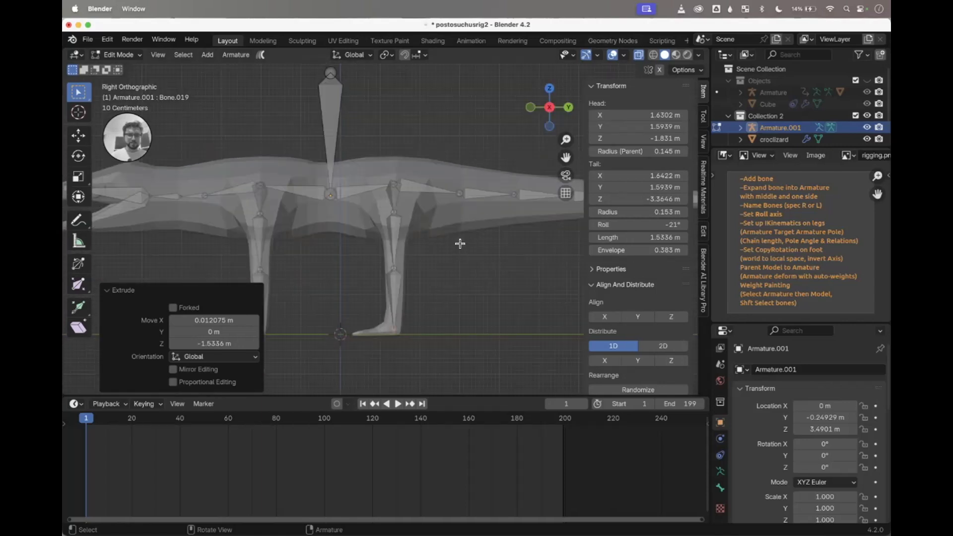
{"action": "scroll", "coordinate": [459, 242], "scroll_direction": "up", "scroll_amount": 3}
{"action": "key", "text": "e"}
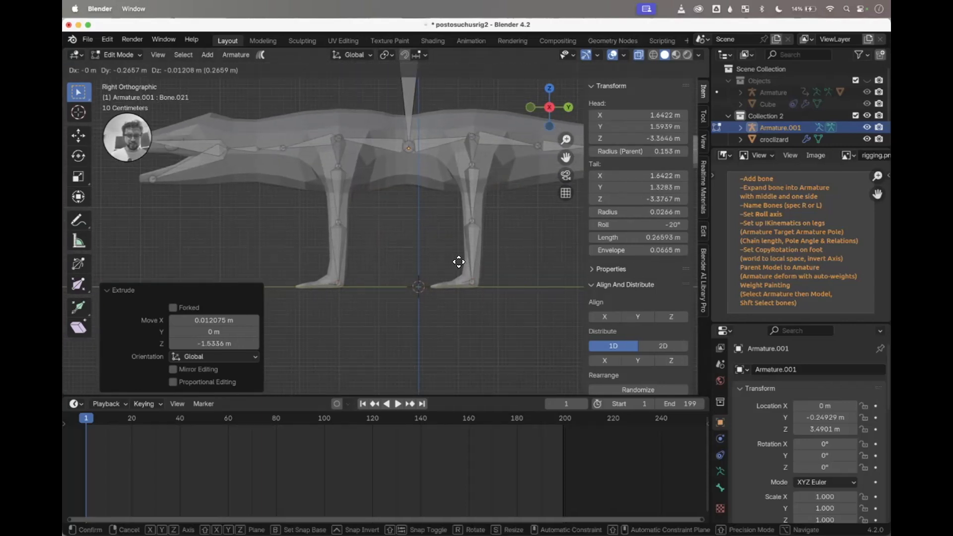
{"action": "left_click", "coordinate": [438, 266]}
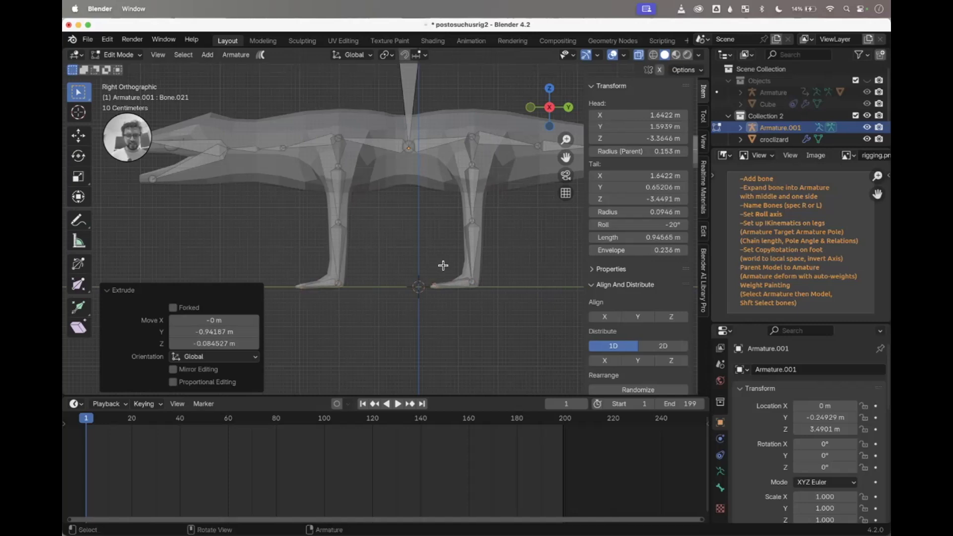
{"action": "key", "text": "super+z"}
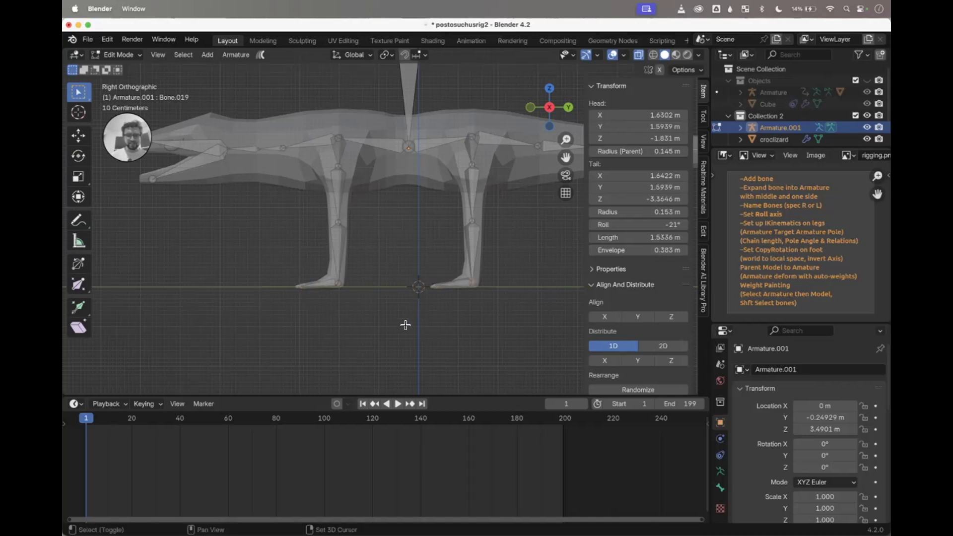
Step: Raise the front and hind ankle joints about 0.19 m and shift them about 0.04 m backward along Y
{"action": "left_click", "coordinate": [337, 284]}
{"action": "key", "text": "g"}
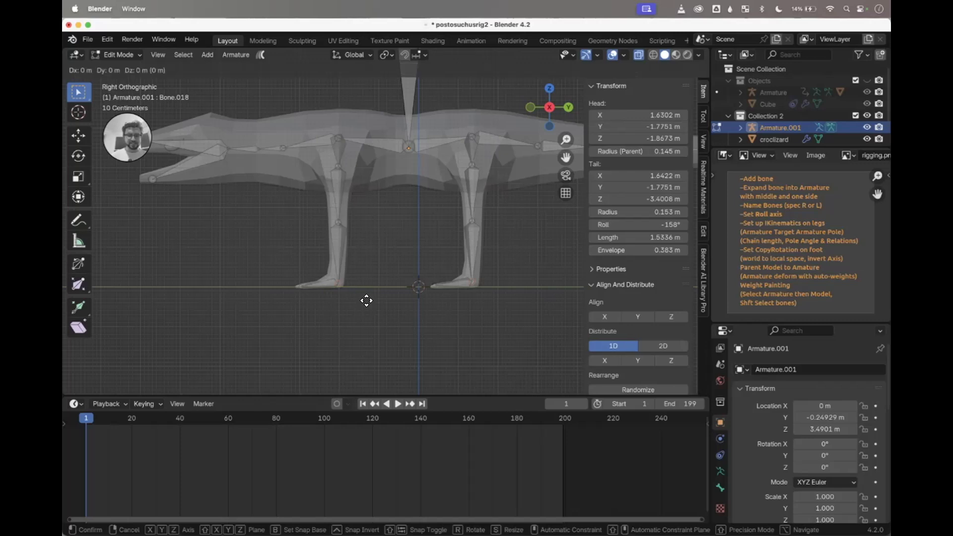
{"action": "left_click", "coordinate": [368, 293]}
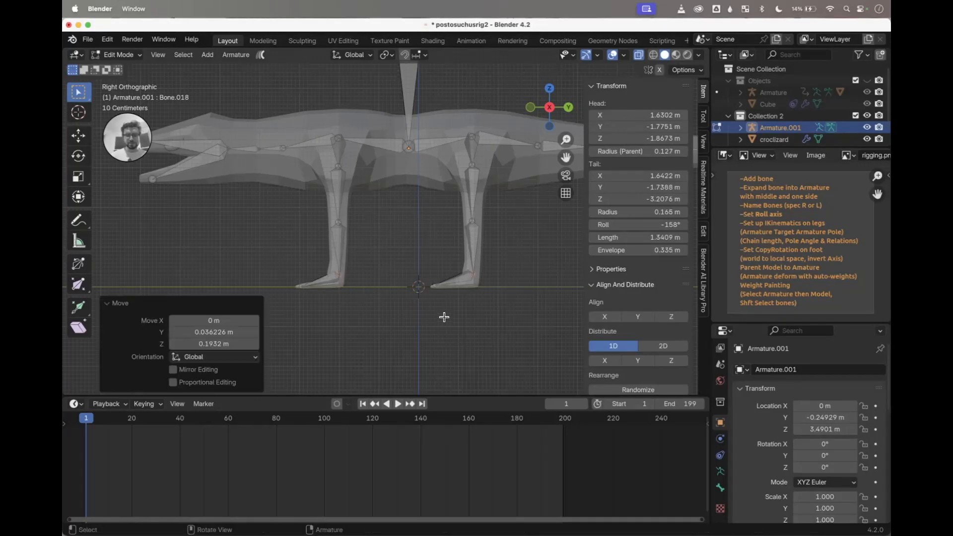
Step: Extrude control bones about 1.52 m backward from the front and hind ankle joints in the right orthographic view
{"action": "middle_click_drag", "start_coordinate": [355, 326], "coordinate": [328, 338]}
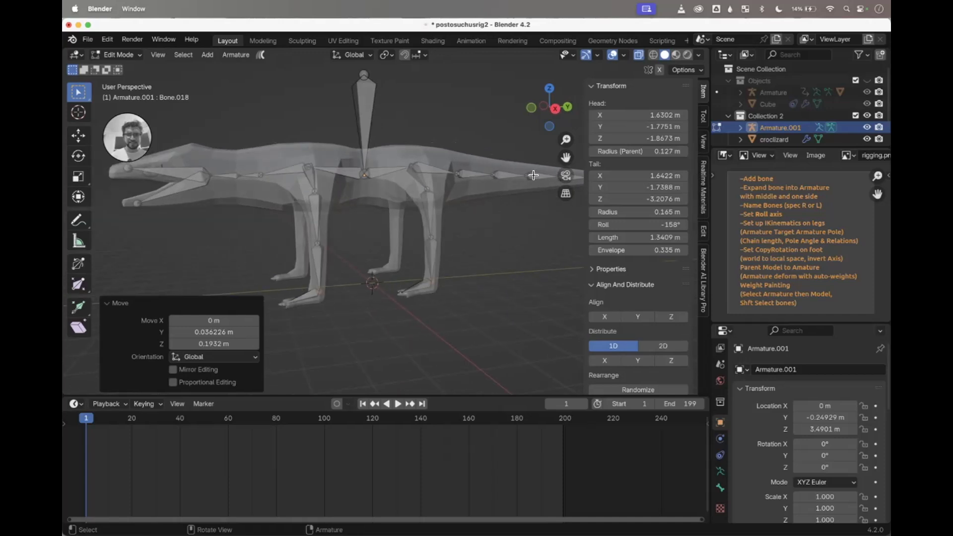
{"action": "left_click", "coordinate": [555, 108]}
{"action": "left_click", "coordinate": [328, 291]}
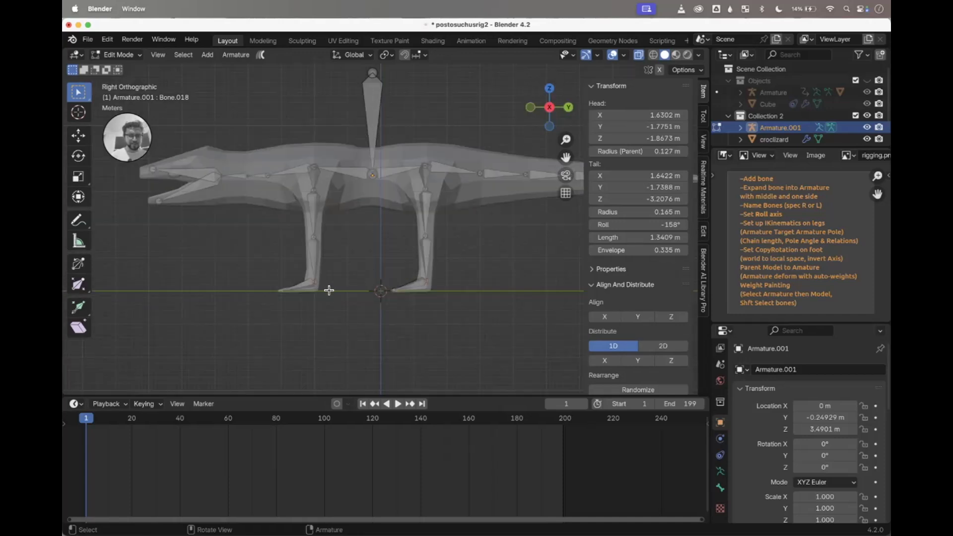
{"action": "left_click", "coordinate": [429, 280], "text": "shift"}
{"action": "left_click", "coordinate": [424, 236], "text": "shift"}
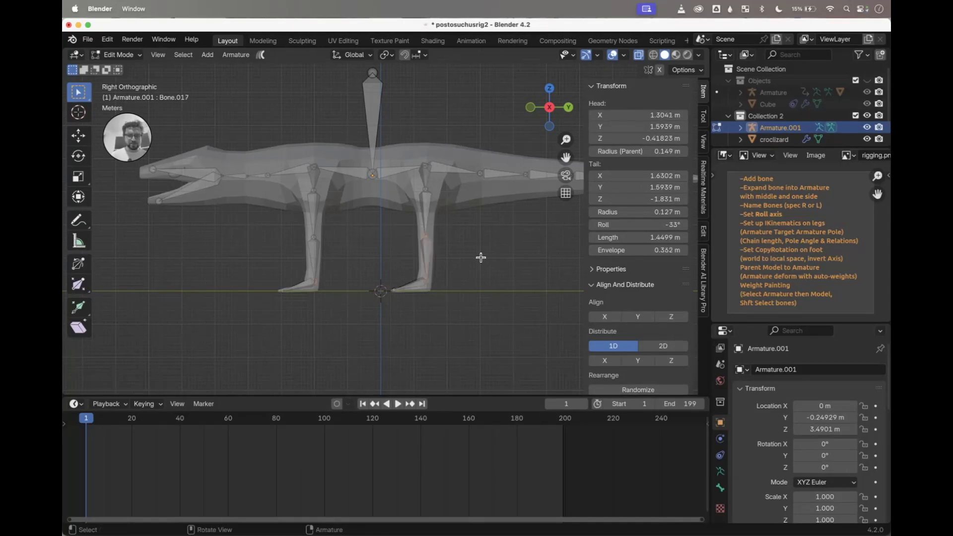
{"action": "left_click", "coordinate": [401, 283], "text": "shift"}
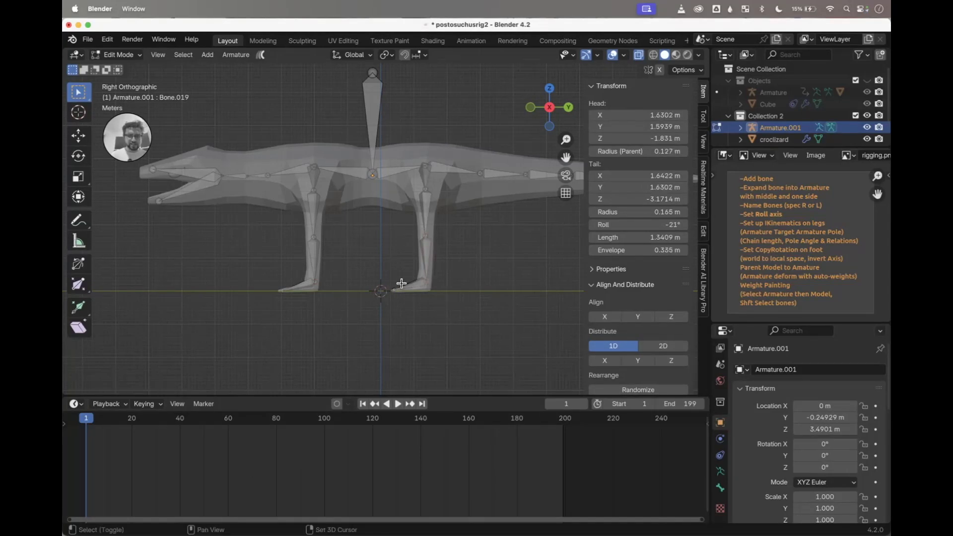
{"action": "left_click", "coordinate": [316, 283], "text": "shift"}
{"action": "key", "text": "e"}
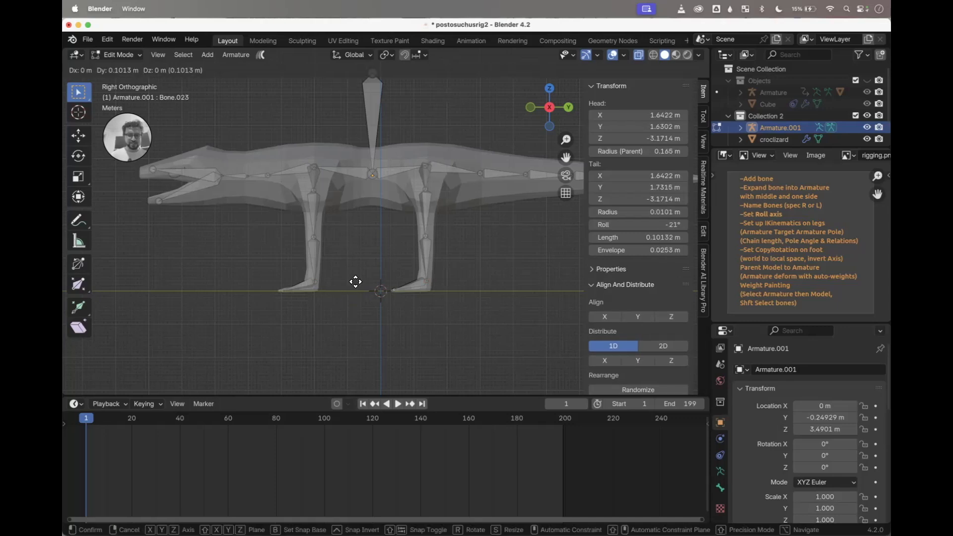
{"action": "left_click", "coordinate": [395, 282]}
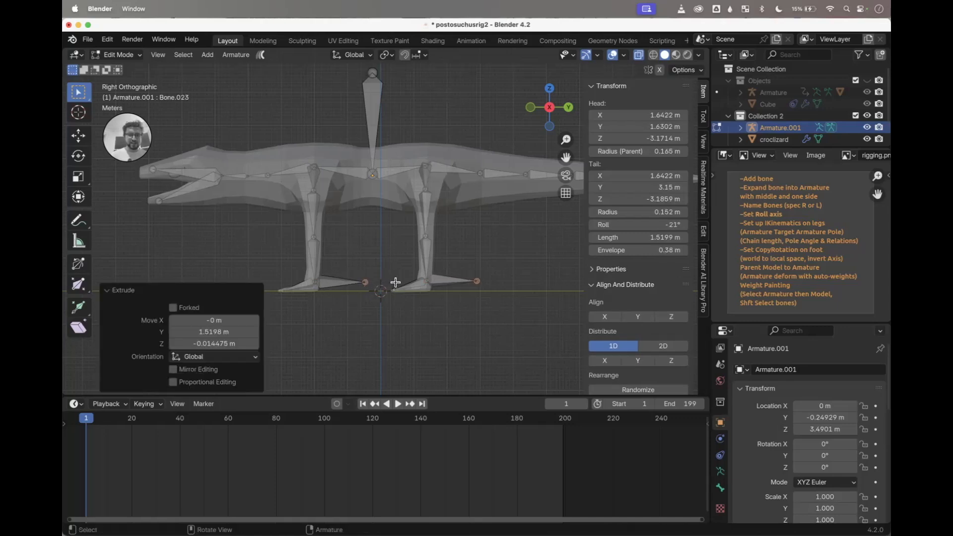
Step: Extrude pole bones from the front knee about 1.56 m forward and from the hind knee about 1.70 m backward
{"action": "left_click", "coordinate": [314, 237]}
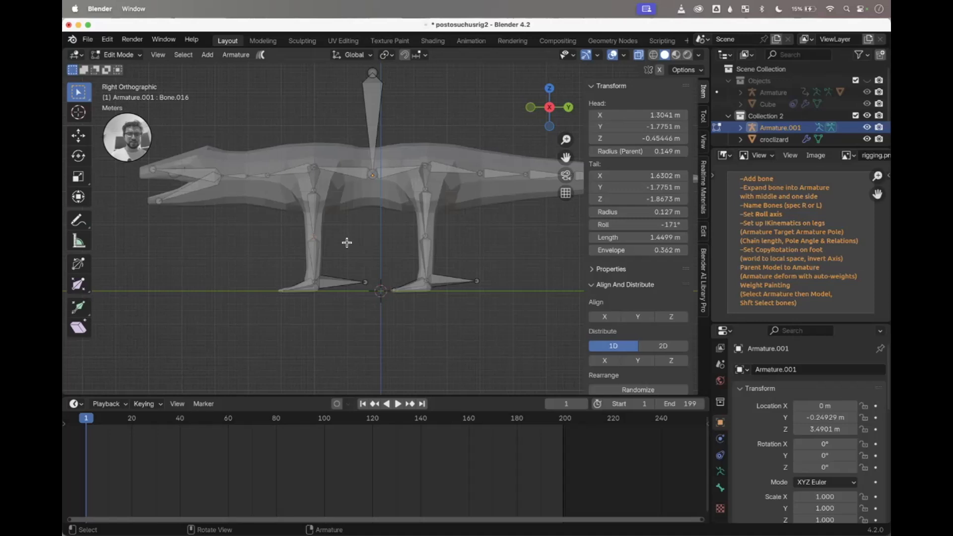
{"action": "key", "text": "e"}
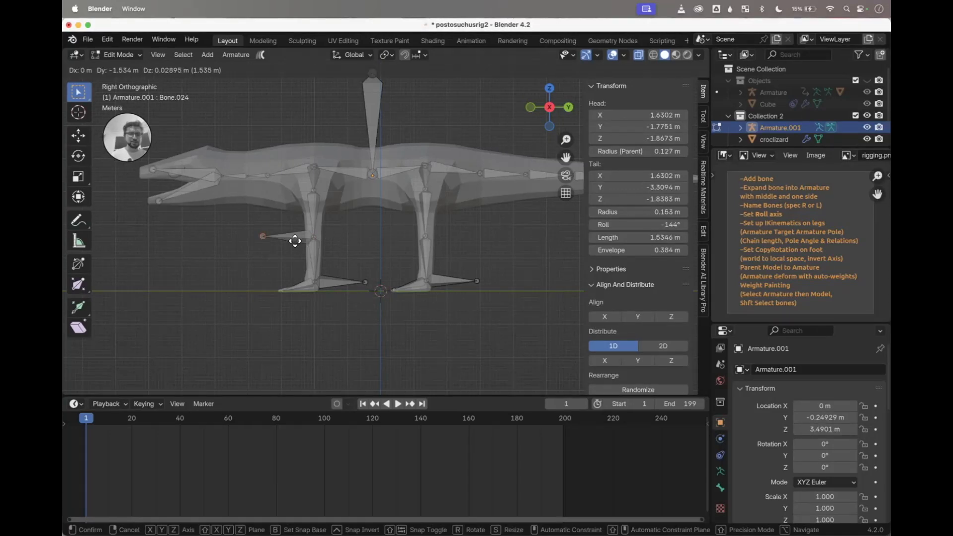
{"action": "left_click", "coordinate": [294, 242]}
{"action": "left_click", "coordinate": [427, 235]}
{"action": "key", "text": "e"}
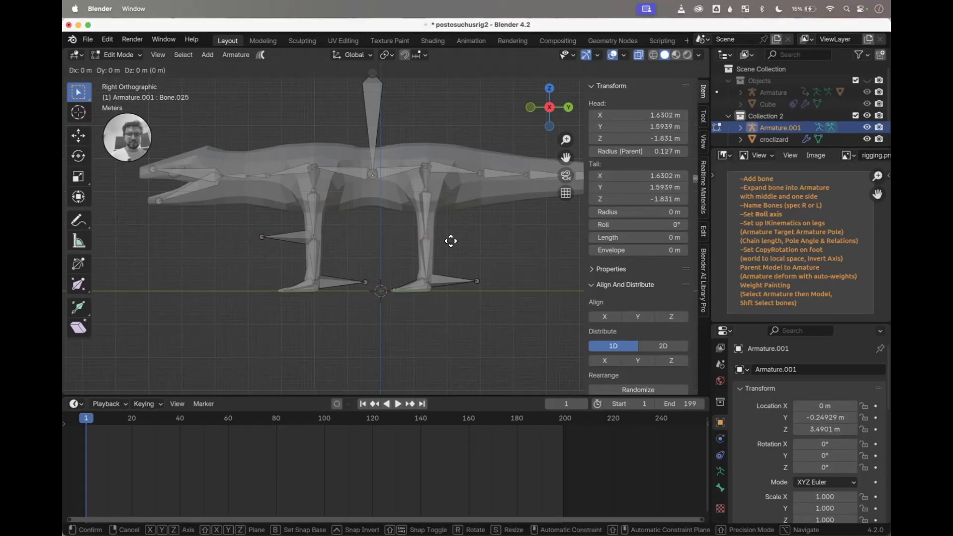
{"action": "left_click", "coordinate": [506, 236]}
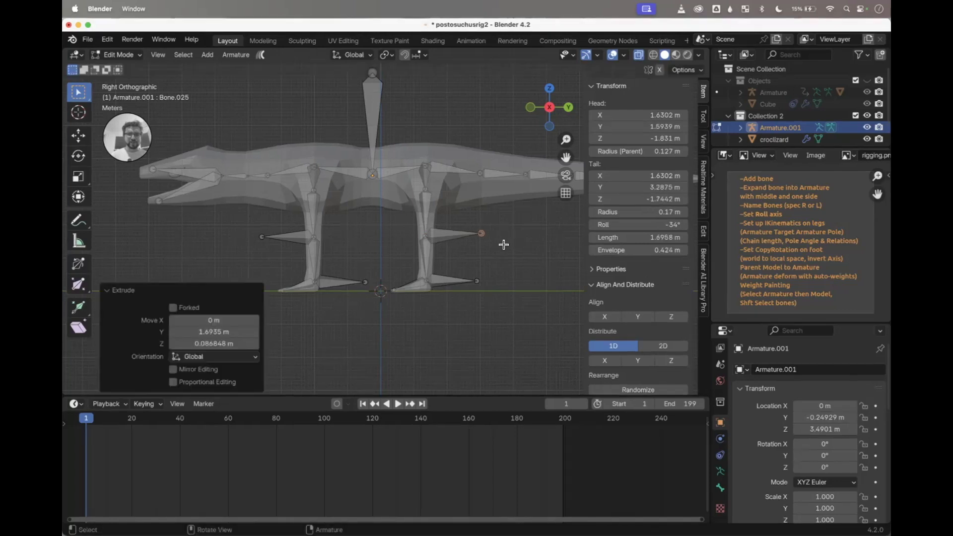
Step: Split the front and hind pole bones off from the leg bones
{"action": "scroll", "coordinate": [503, 244], "scroll_direction": "up", "scroll_amount": 1}
{"action": "left_click", "coordinate": [434, 239]}
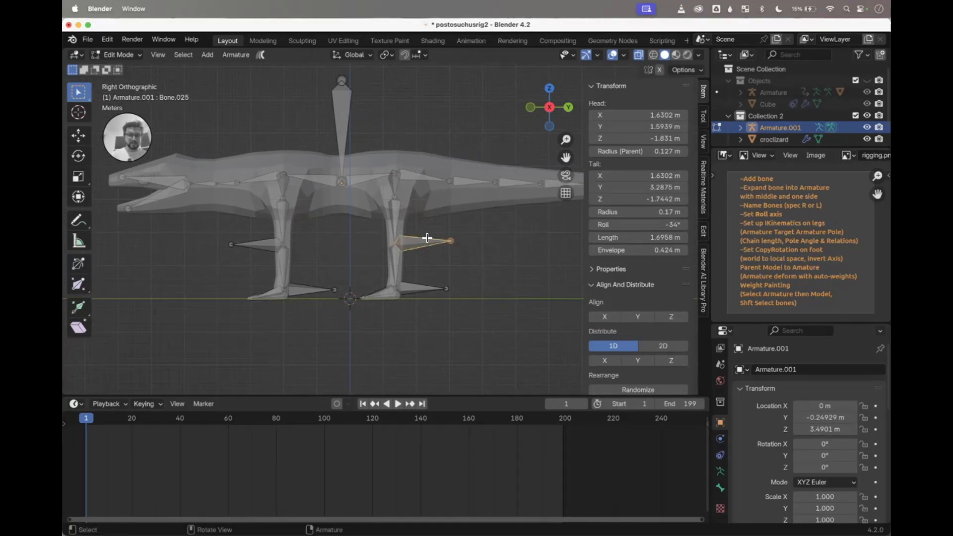
{"action": "left_click", "coordinate": [260, 242], "text": "shift"}
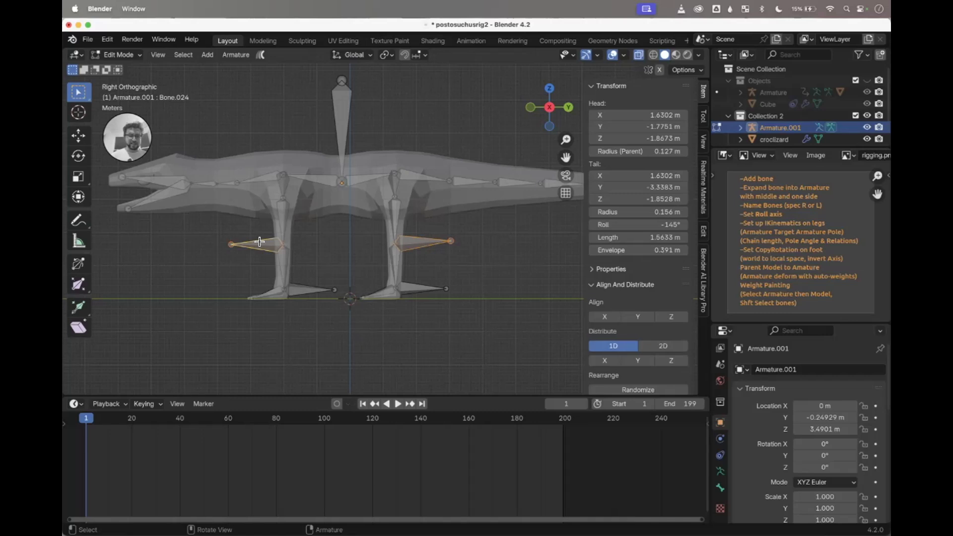
{"action": "right_click", "coordinate": [259, 241]}
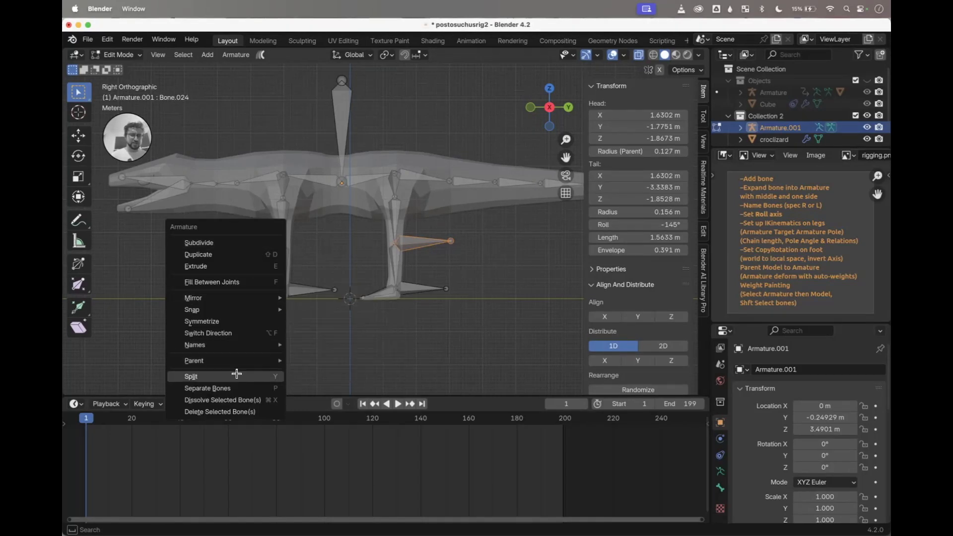
{"action": "left_click", "coordinate": [237, 374]}
{"action": "left_click", "coordinate": [245, 283]}
Step: Move the front pole bone about 0.94 m forward and the hind pole bone about 0.85 m backward, away from the knees
{"action": "left_click", "coordinate": [258, 246]}
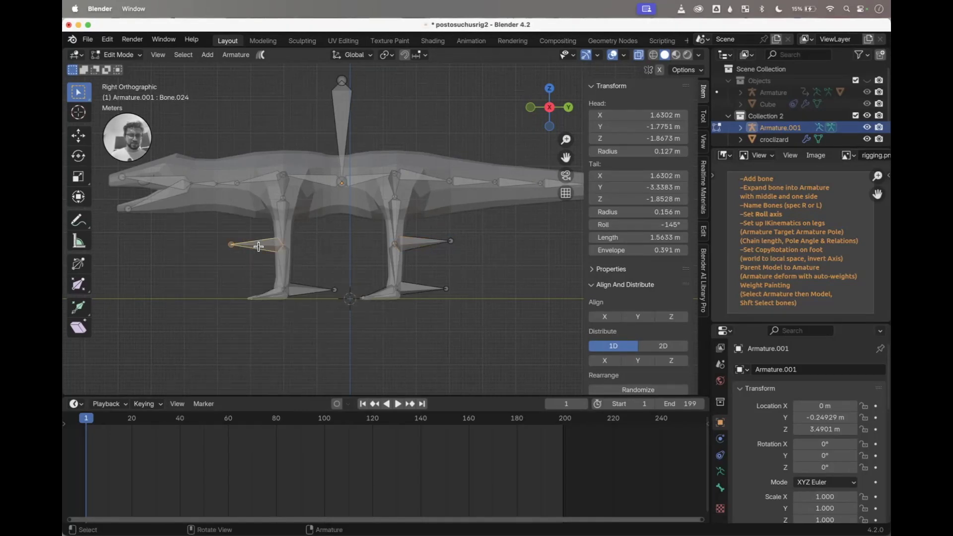
{"action": "left_click_drag", "start_coordinate": [258, 246], "coordinate": [228, 248]}
{"action": "left_click", "coordinate": [416, 244]}
{"action": "key", "text": "g"}
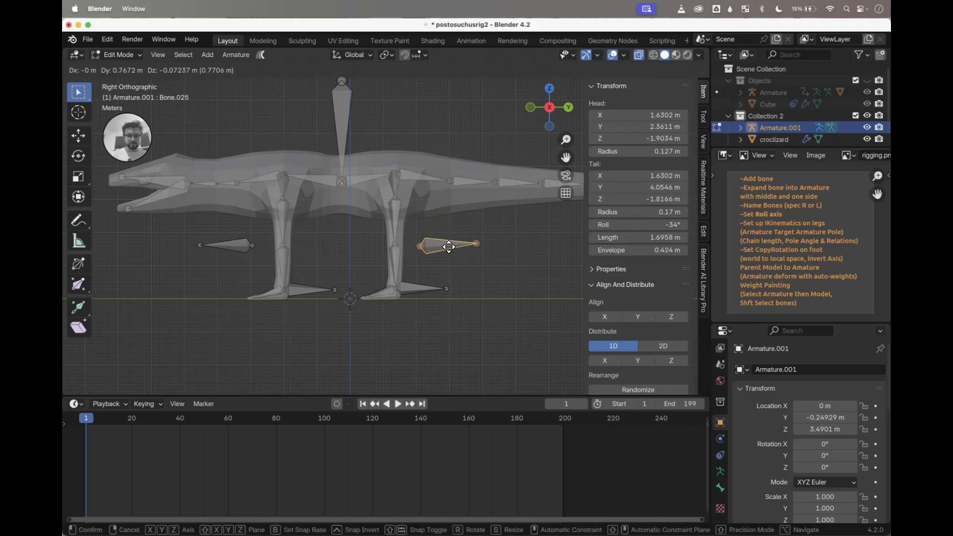
{"action": "left_click", "coordinate": [448, 247]}
Step: Batch rename the two pole bones with data type Bones and Set Name, adding the suffix pole
{"action": "left_click", "coordinate": [226, 246], "text": "shift"}
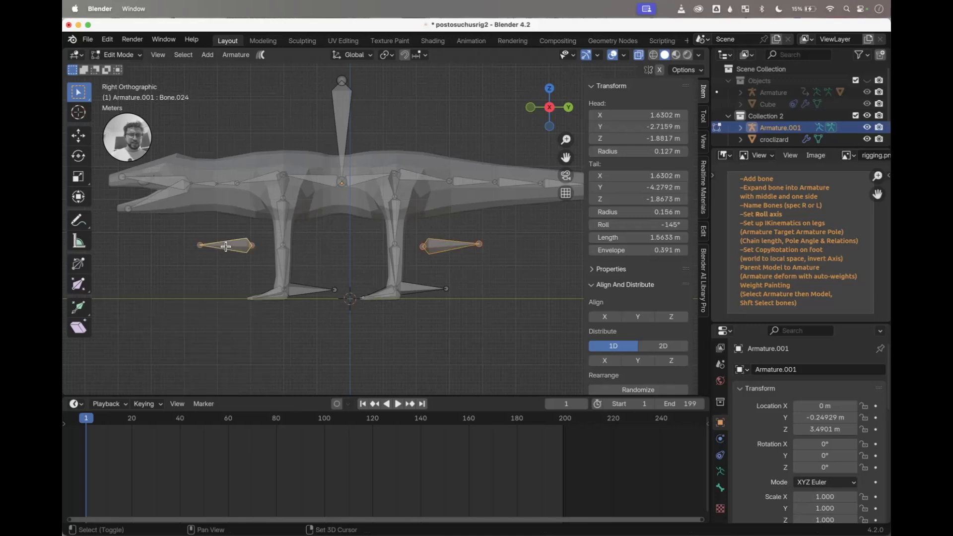
{"action": "left_click", "coordinate": [247, 259]}
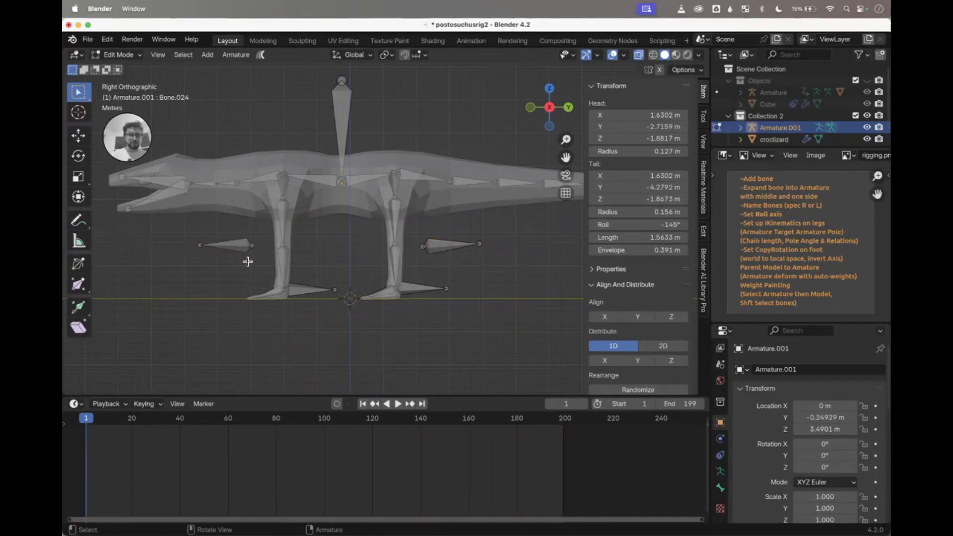
{"action": "left_click", "coordinate": [224, 244]}
{"action": "left_click", "coordinate": [444, 243]}
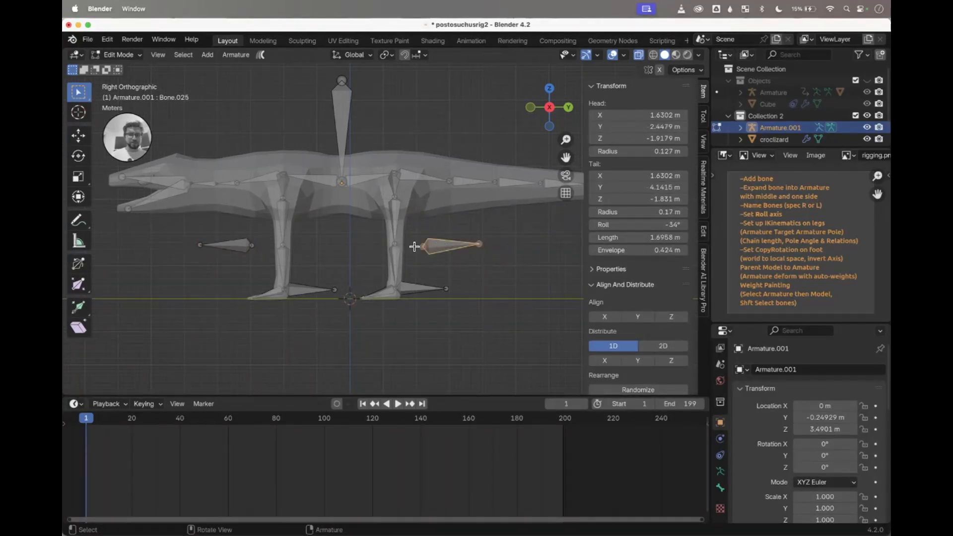
{"action": "left_click", "coordinate": [236, 245], "text": "shift"}
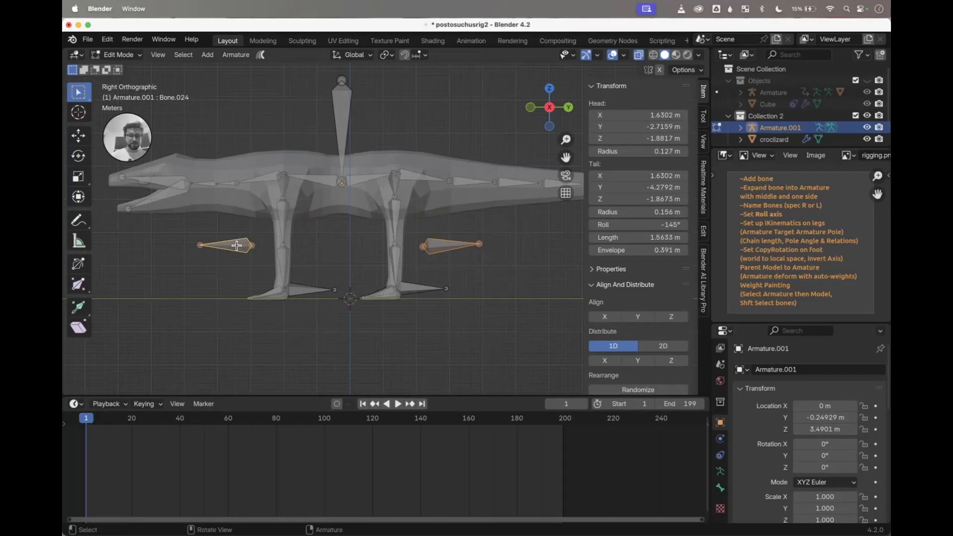
{"action": "key", "text": "F3"}
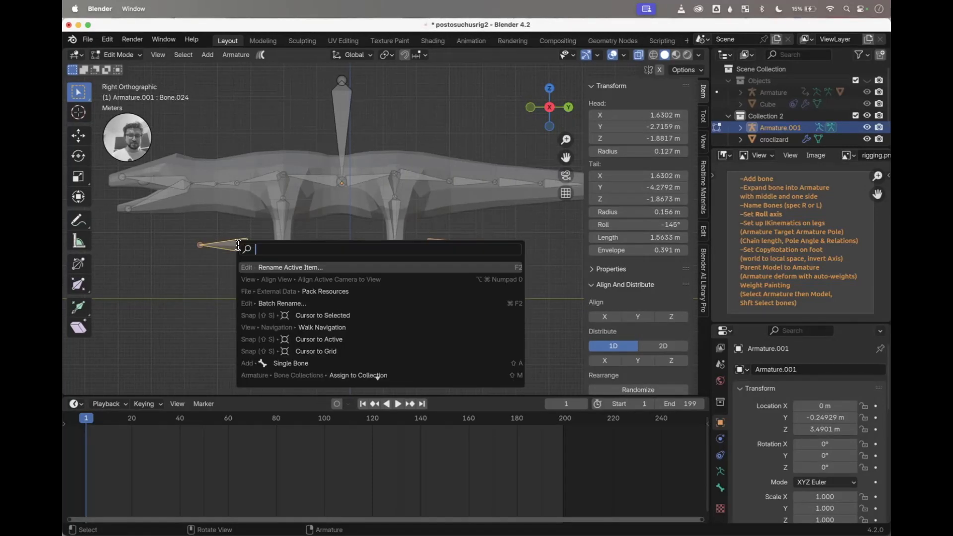
{"action": "type", "text": "batch"}
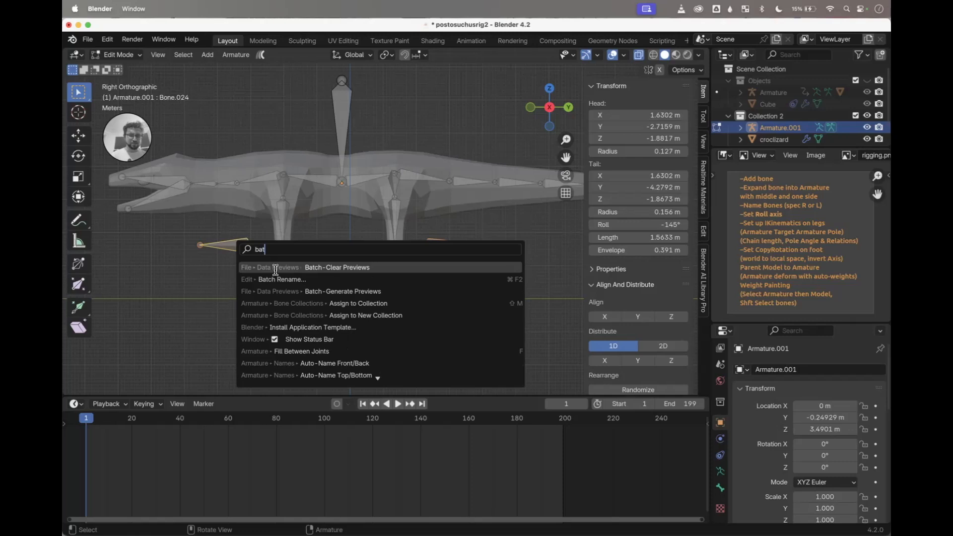
{"action": "left_click", "coordinate": [277, 271]}
{"action": "left_click_drag", "start_coordinate": [228, 263], "coordinate": [424, 236]}
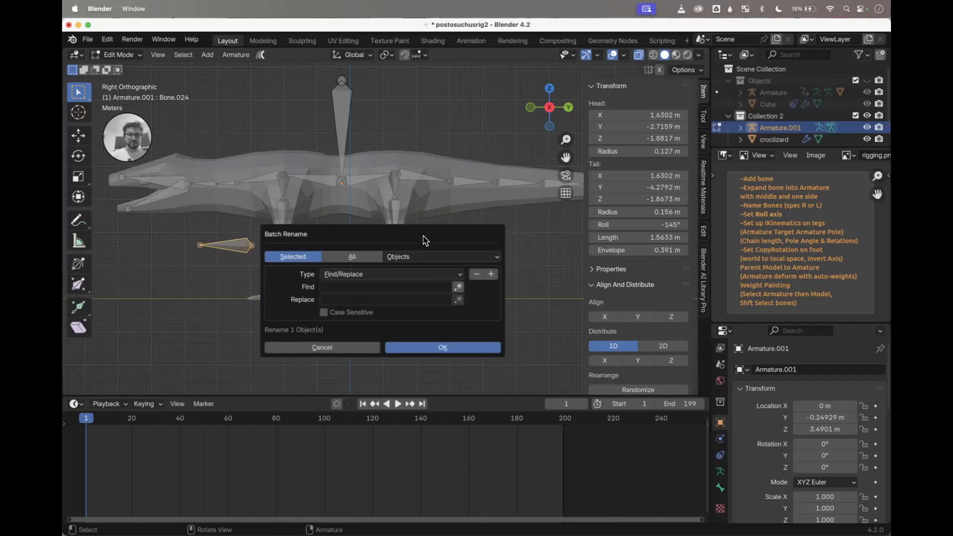
{"action": "left_click", "coordinate": [439, 265]}
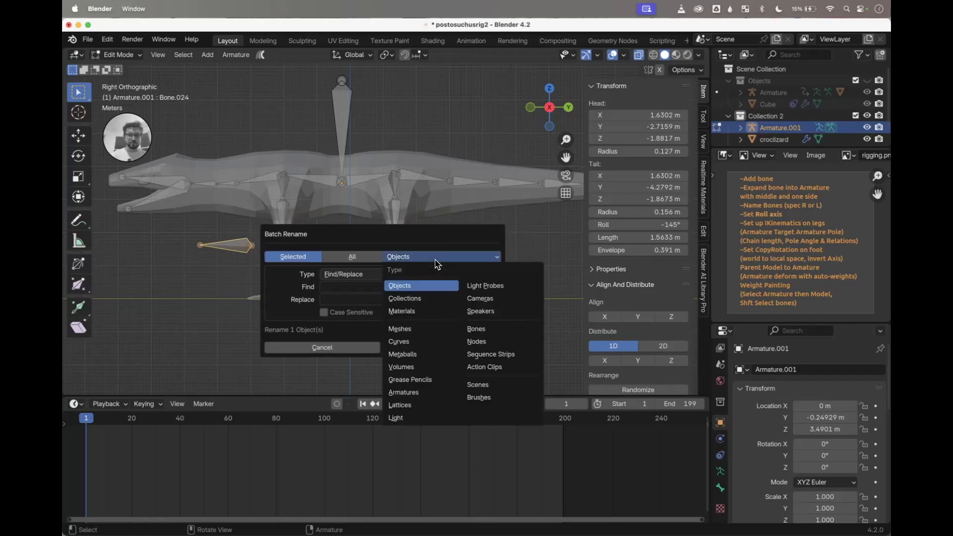
{"action": "left_click", "coordinate": [477, 333]}
{"action": "left_click", "coordinate": [375, 274]}
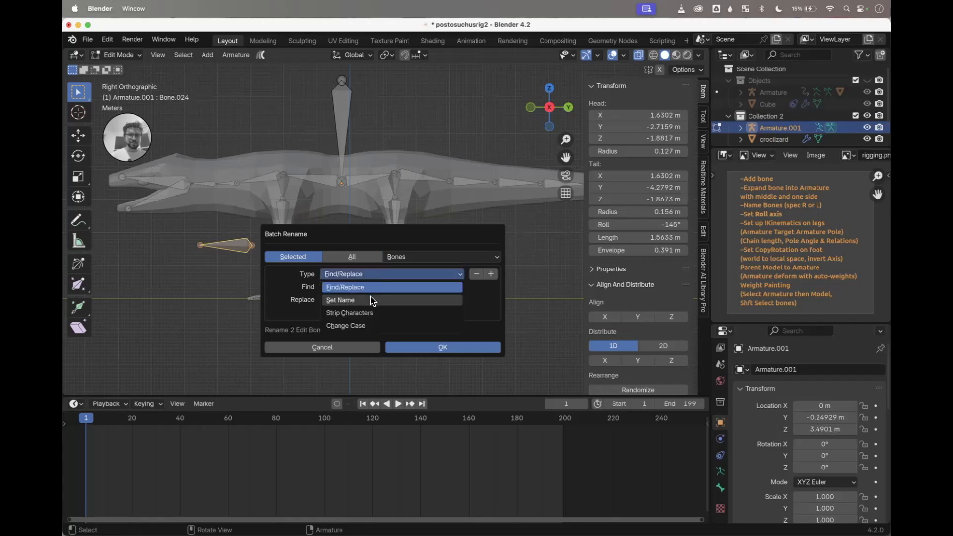
{"action": "left_click", "coordinate": [372, 298]}
{"action": "left_click", "coordinate": [341, 300]}
{"action": "type", "text": "pole"}
{"action": "left_click", "coordinate": [443, 334]}
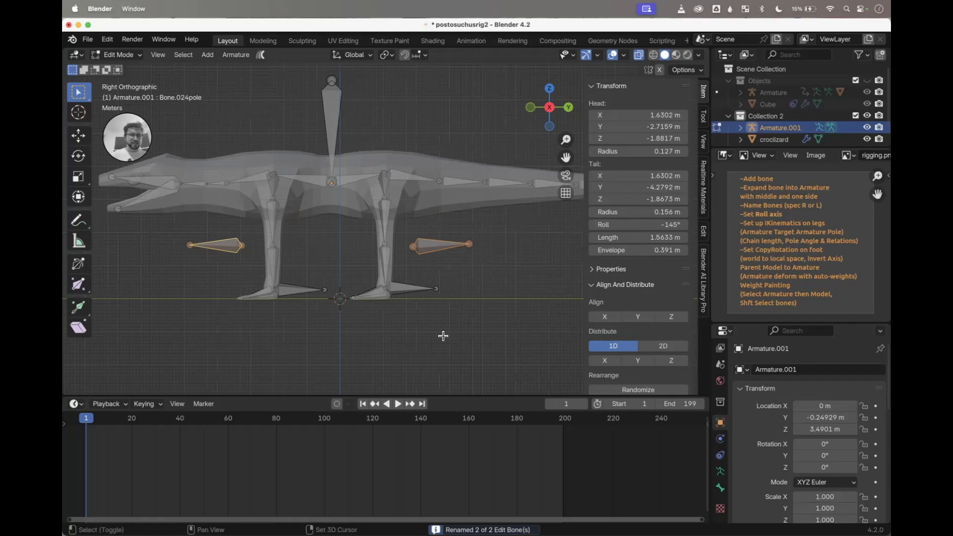
Step: Batch rename the front and hind pole bones together, using the New method with the name pole, and check each bone's name
{"action": "scroll", "coordinate": [442, 336], "scroll_direction": "right", "scroll_amount": 5, "text": "shift"}
{"action": "scroll", "coordinate": [443, 336], "scroll_direction": "left", "scroll_amount": 5, "text": "shift"}
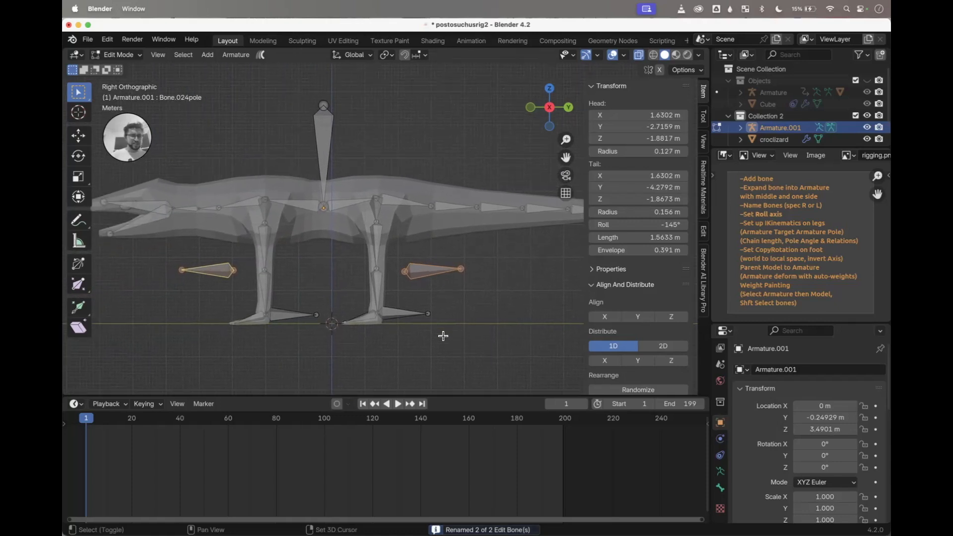
{"action": "scroll", "coordinate": [444, 336], "scroll_direction": "right", "scroll_amount": 1, "text": "shift"}
{"action": "left_click", "coordinate": [204, 271]}
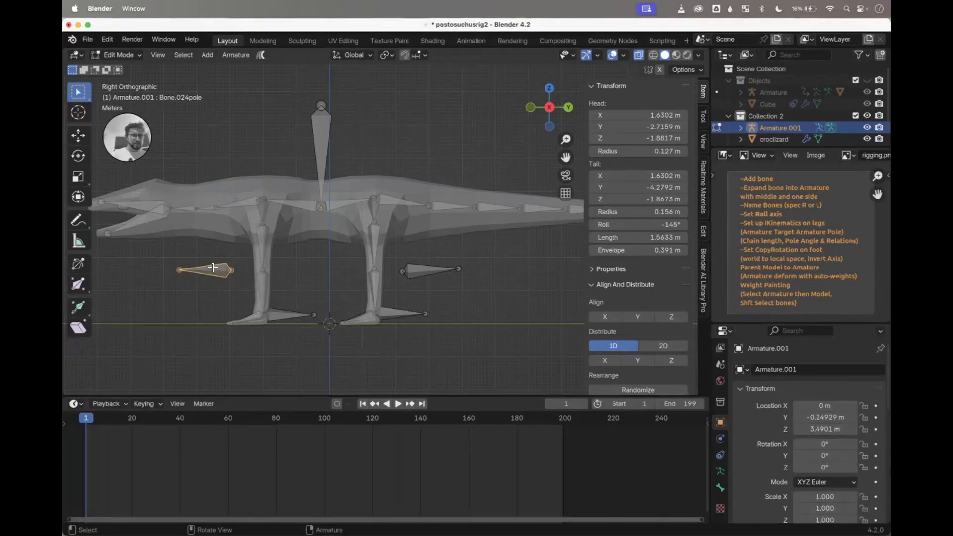
{"action": "left_click", "coordinate": [419, 271]}
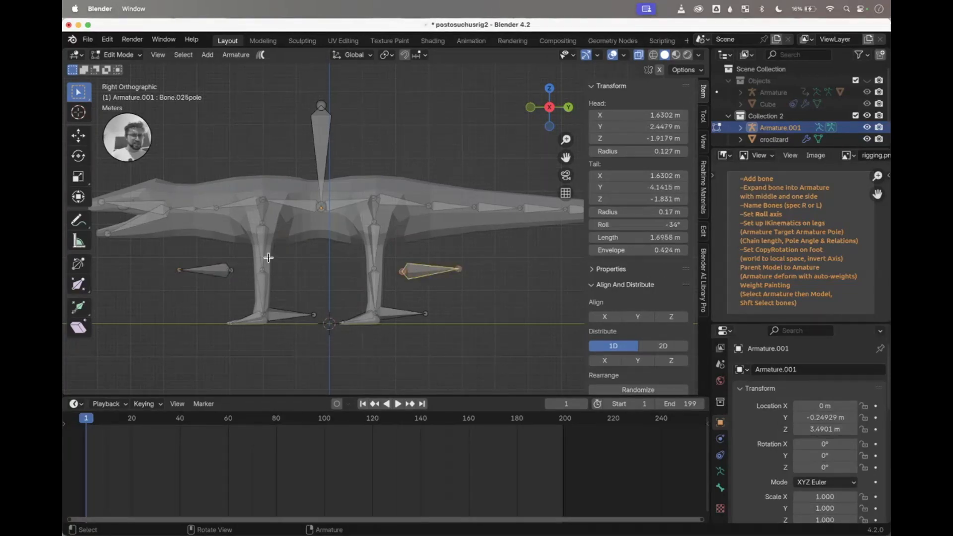
{"action": "left_click", "coordinate": [217, 270]}
{"action": "left_click", "coordinate": [415, 272], "text": "shift"}
{"action": "left_click", "coordinate": [218, 271], "text": "shift"}
{"action": "left_click", "coordinate": [218, 271], "text": "shift"}
{"action": "left_click", "coordinate": [218, 271], "text": "shift"}
{"action": "left_click", "coordinate": [218, 272], "text": "shift"}
{"action": "key", "text": "F3"}
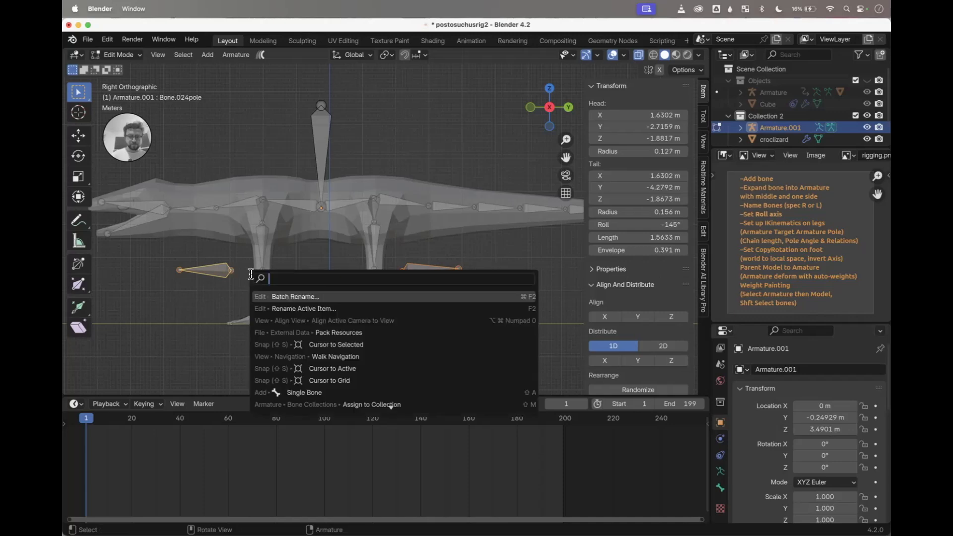
{"action": "key", "text": "Return"}
{"action": "left_click_drag", "start_coordinate": [249, 286], "coordinate": [355, 230]}
{"action": "left_click", "coordinate": [279, 282]}
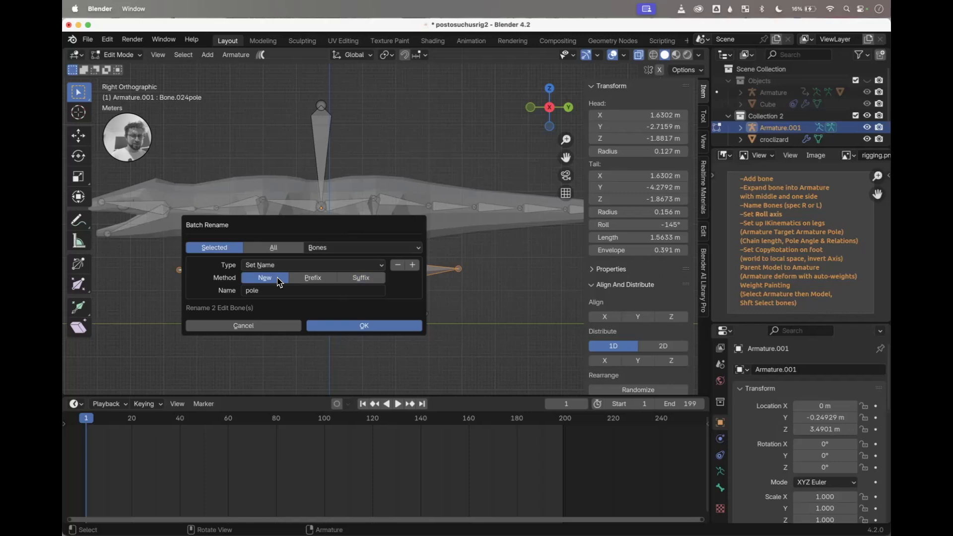
{"action": "left_click", "coordinate": [366, 326]}
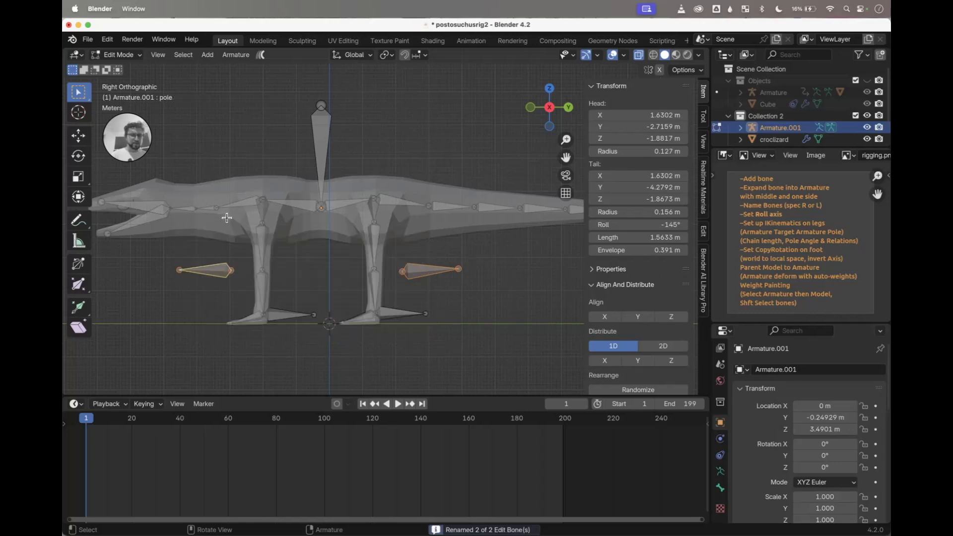
{"action": "left_click", "coordinate": [206, 268]}
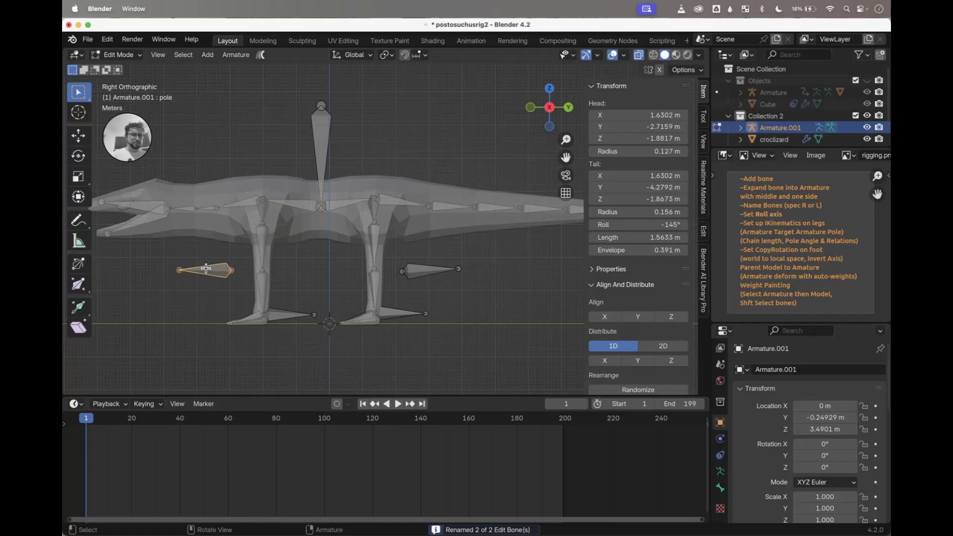
{"action": "left_click", "coordinate": [435, 270]}
{"action": "left_click", "coordinate": [454, 323]}
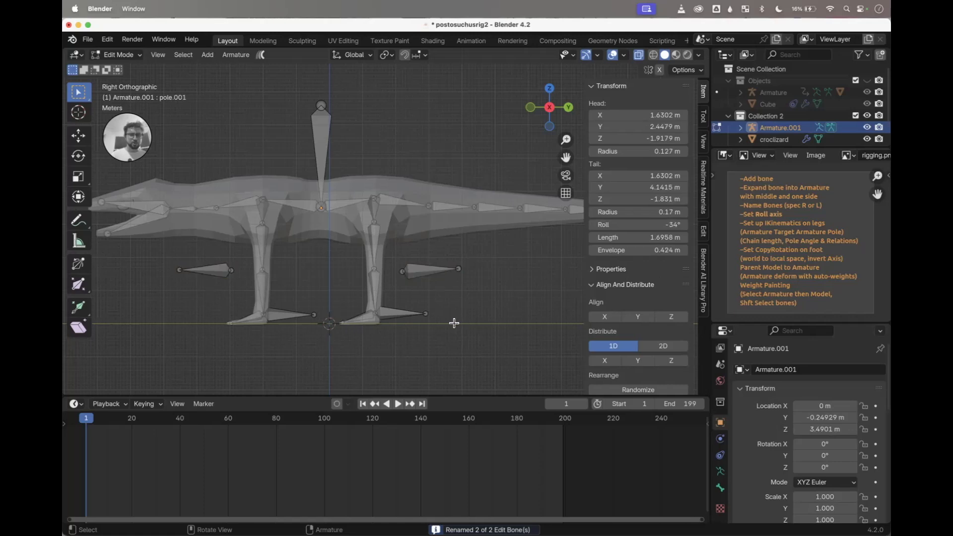
Step: Batch rename the front and hind ankle control bones to FootTarget and check each bone's name
{"action": "left_click", "coordinate": [395, 314]}
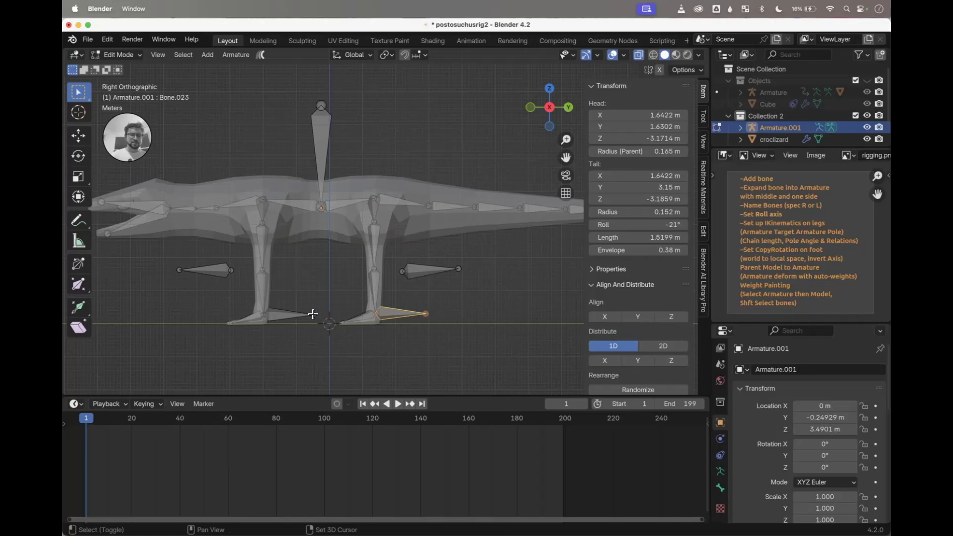
{"action": "left_click", "coordinate": [277, 316], "text": "shift"}
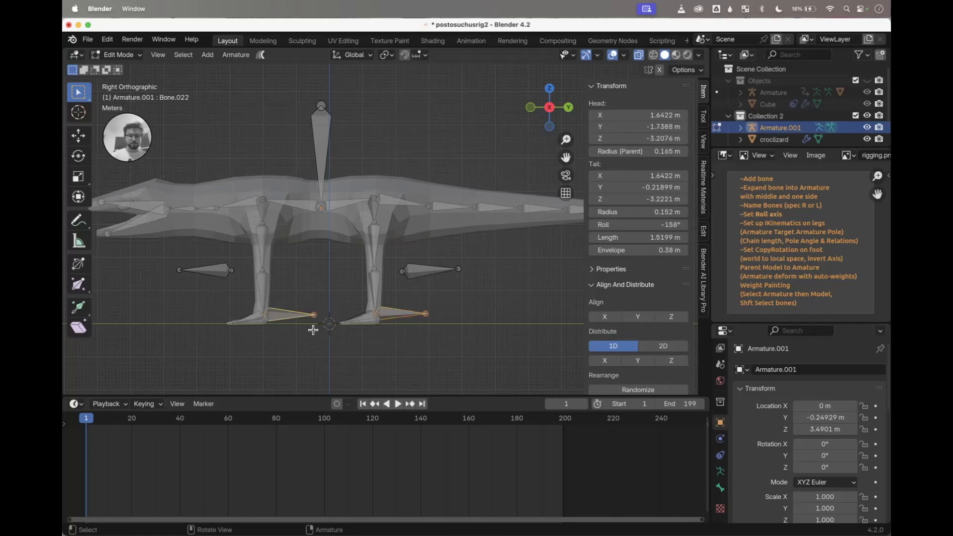
{"action": "key", "text": "F3"}
{"action": "key", "text": "Return"}
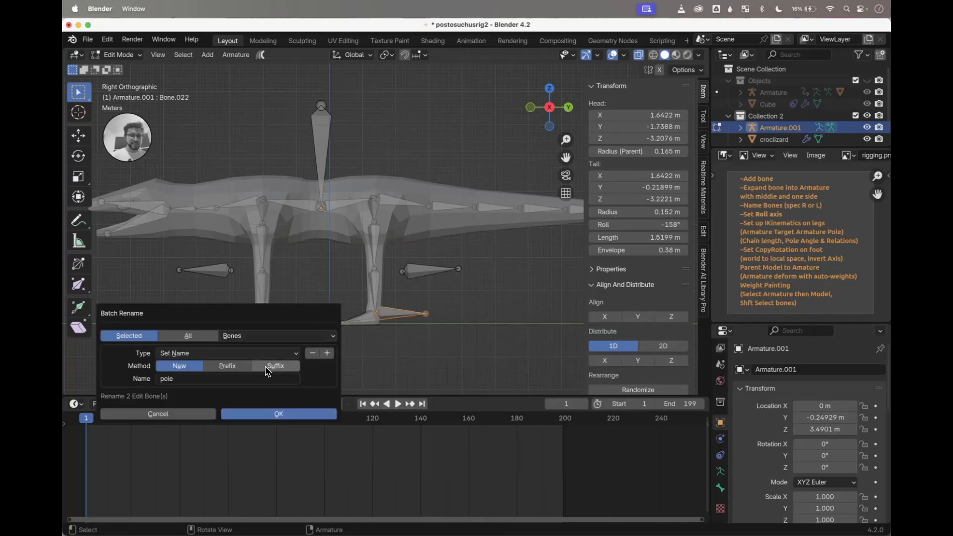
{"action": "left_click", "coordinate": [193, 378]}
{"action": "type", "text": "FootTarget"}
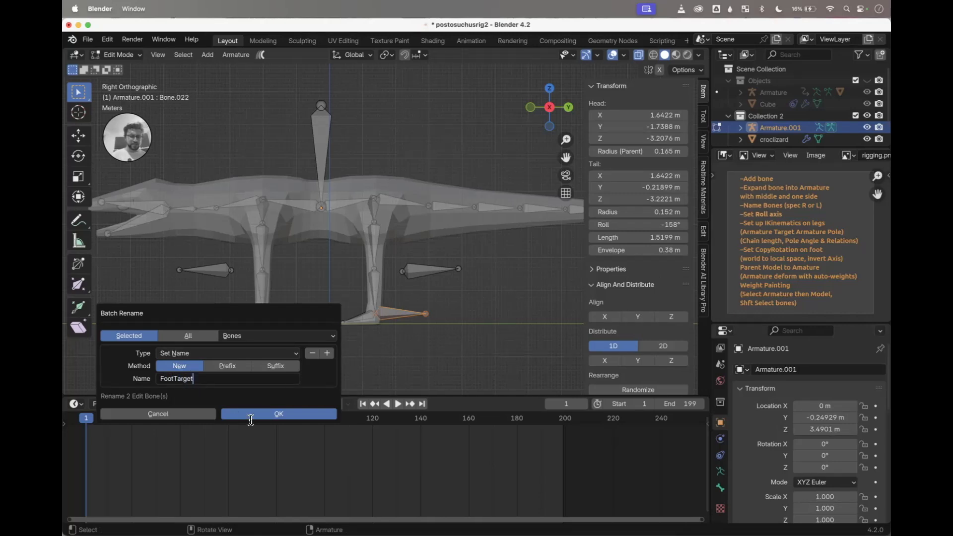
{"action": "left_click", "coordinate": [241, 416]}
{"action": "left_click", "coordinate": [286, 313]}
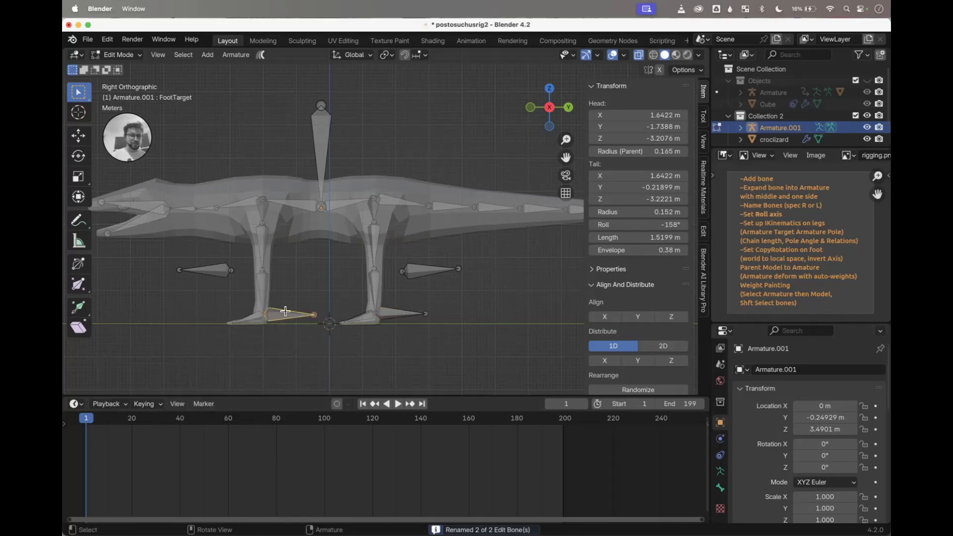
{"action": "left_click", "coordinate": [394, 314]}
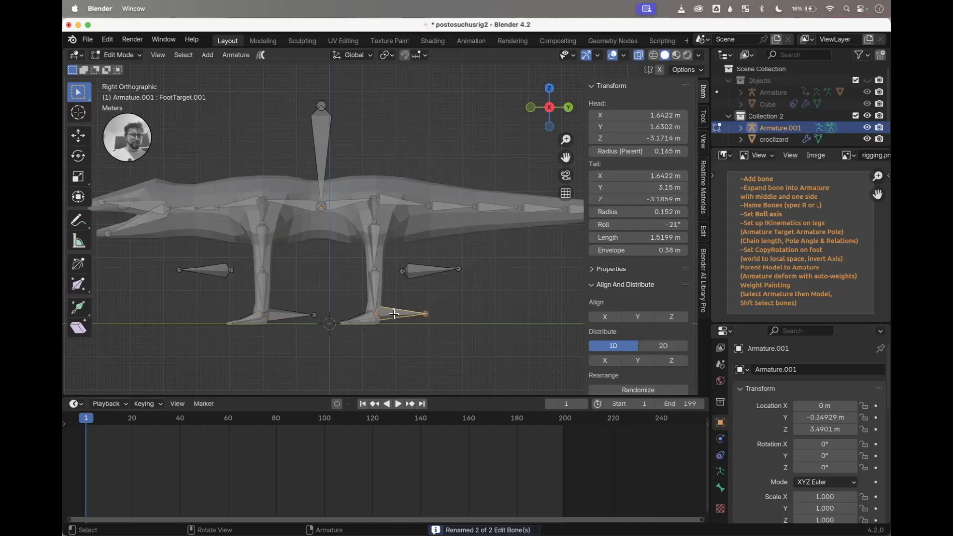
Step: Extrude a new bone about 1.49 m upward from the tip of the last tail bone
{"action": "middle_click_drag", "start_coordinate": [478, 309], "coordinate": [479, 309]}
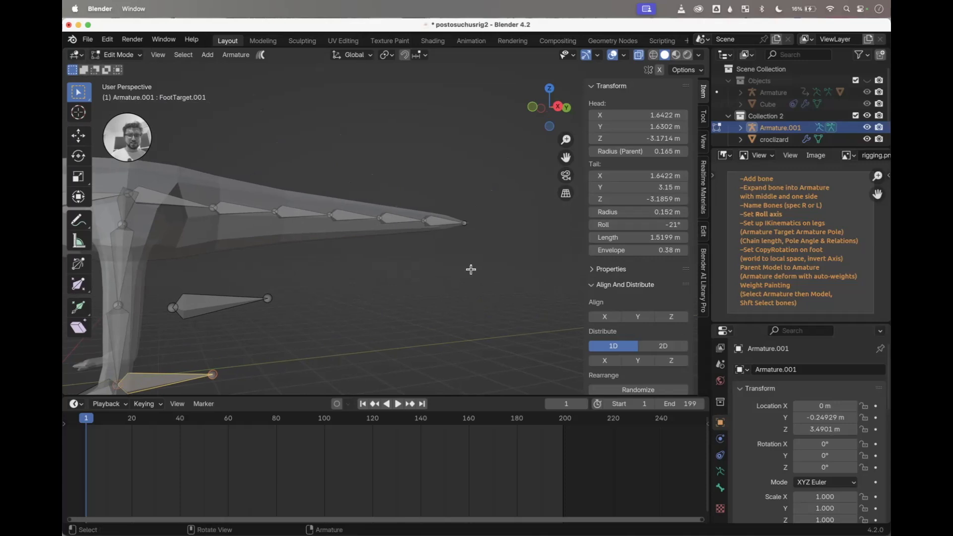
{"action": "left_click", "coordinate": [465, 222]}
{"action": "middle_click_drag", "start_coordinate": [465, 222], "coordinate": [465, 222]}
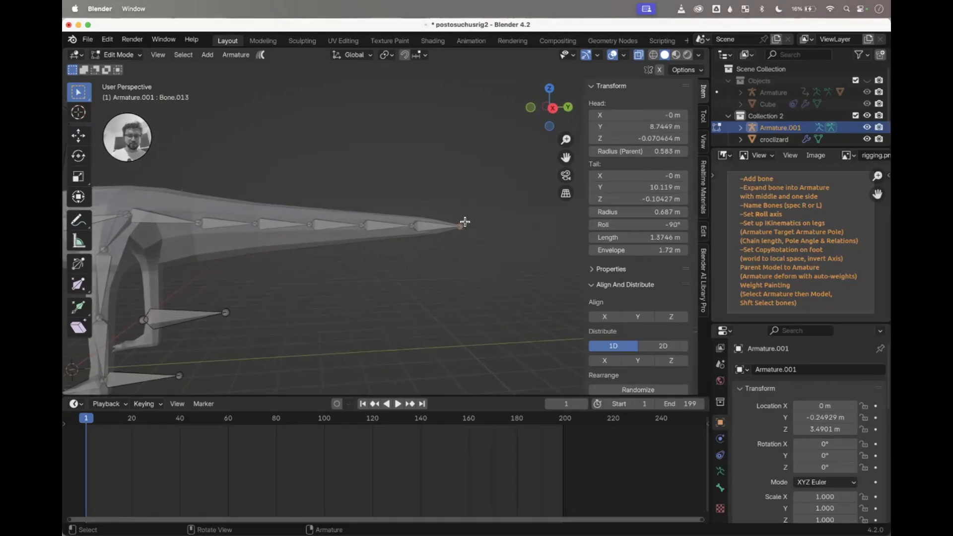
{"action": "key", "text": "e"}
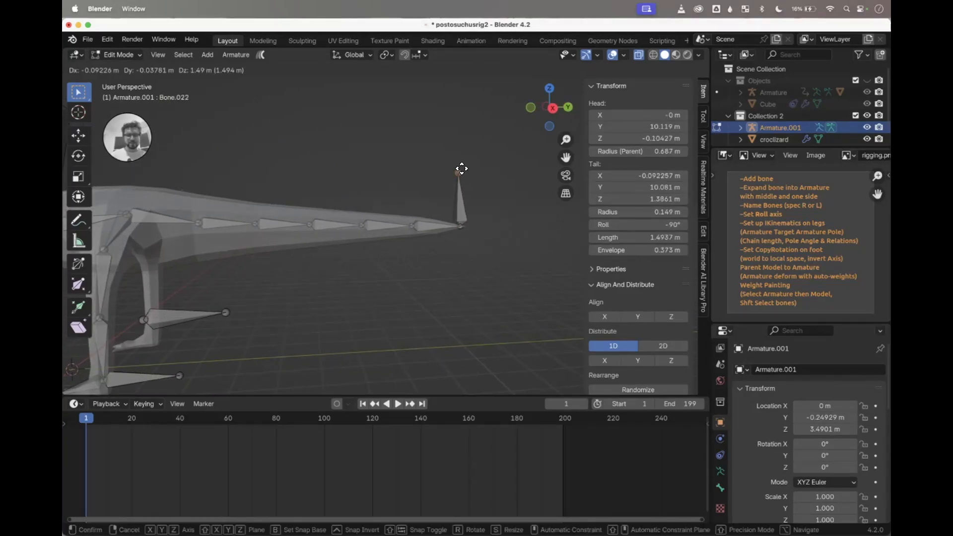
{"action": "left_click", "coordinate": [461, 168]}
Step: Batch rename the upright bone at the tail tip to TailTarget
{"action": "left_click", "coordinate": [461, 199]}
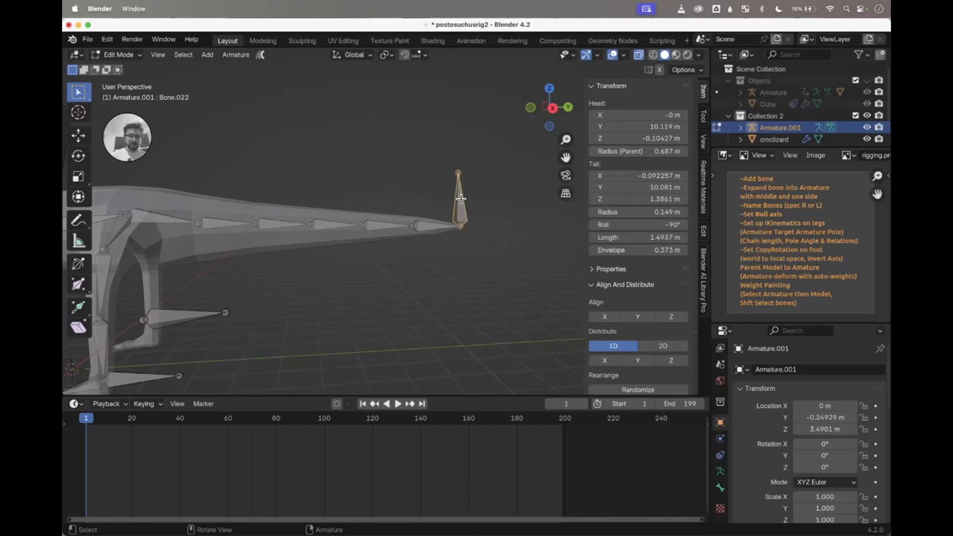
{"action": "key", "text": "F3"}
{"action": "key", "text": "Return"}
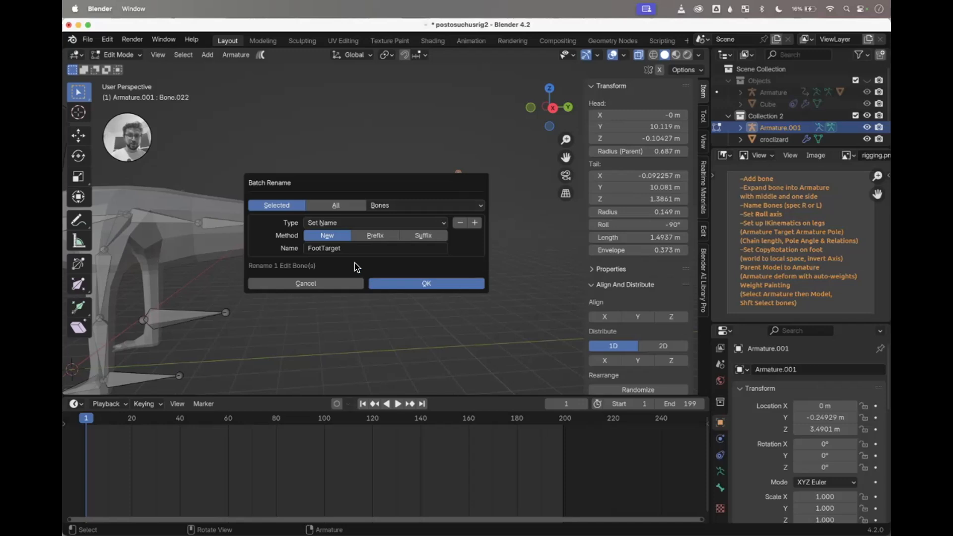
{"action": "left_click", "coordinate": [313, 248]}
{"action": "type", "text": "TailT"}
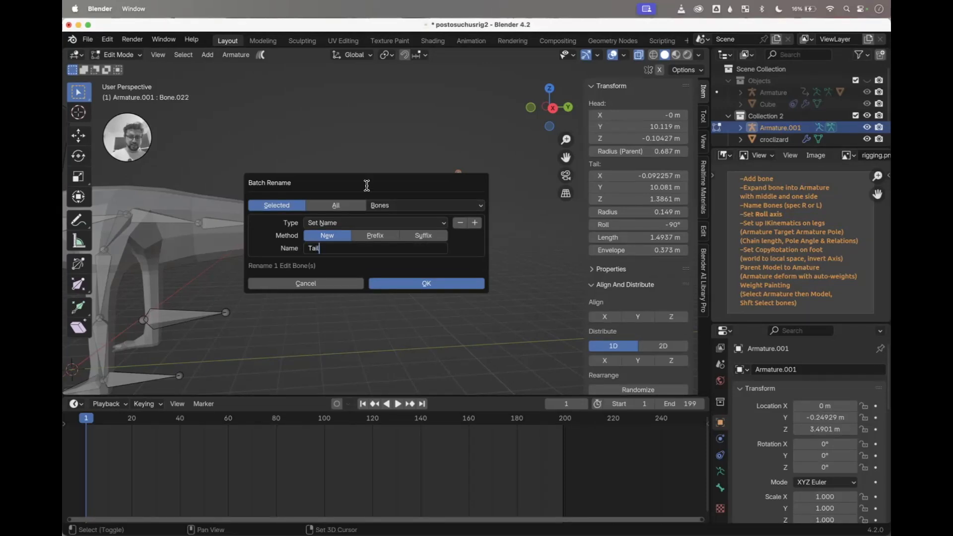
{"action": "left_click", "coordinate": [405, 283]}
Step: Split the front and hind FootTarget bones from the leg chains in the right side view and test moving them without keeping the move
{"action": "left_click", "coordinate": [551, 108]}
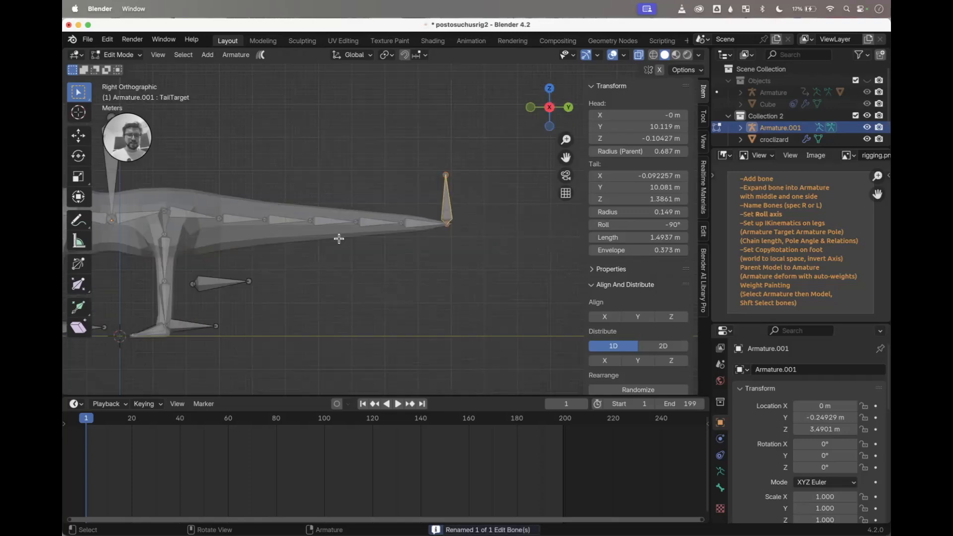
{"action": "scroll", "coordinate": [336, 239], "scroll_direction": "left", "scroll_amount": 5, "text": "shift"}
{"action": "left_click", "coordinate": [314, 283]}
{"action": "left_click", "coordinate": [198, 285], "text": "shift"}
{"action": "right_click", "coordinate": [278, 297]}
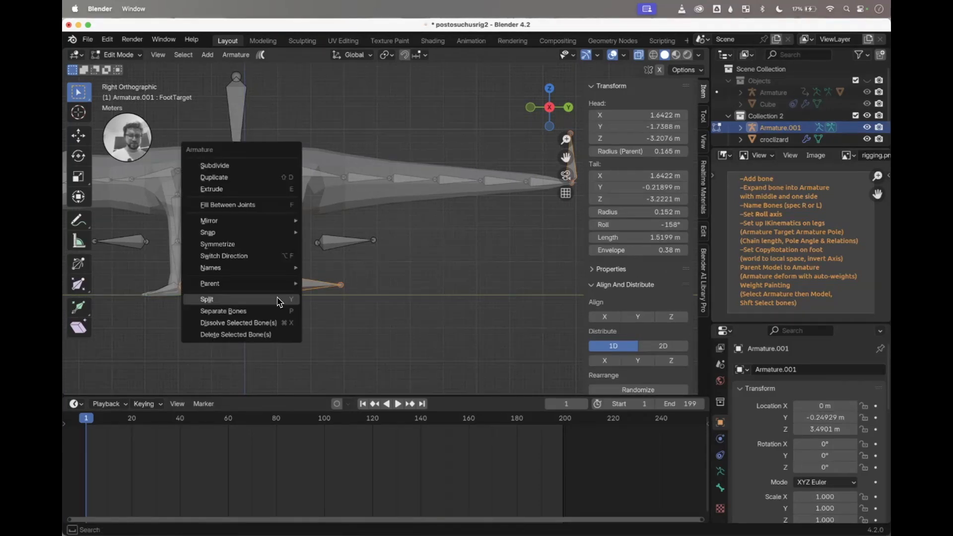
{"action": "left_click", "coordinate": [278, 300]}
{"action": "key", "text": "g"}
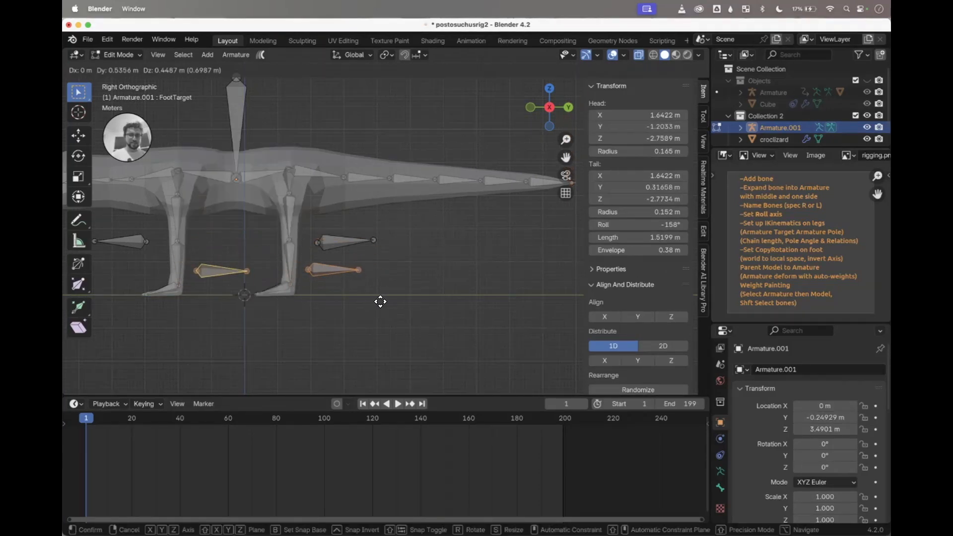
{"action": "right_click", "coordinate": [384, 304]}
Step: Batch rename the front and hind foot bones together with the new name foot
{"action": "scroll", "coordinate": [368, 325], "scroll_direction": "left", "scroll_amount": 4, "text": "shift"}
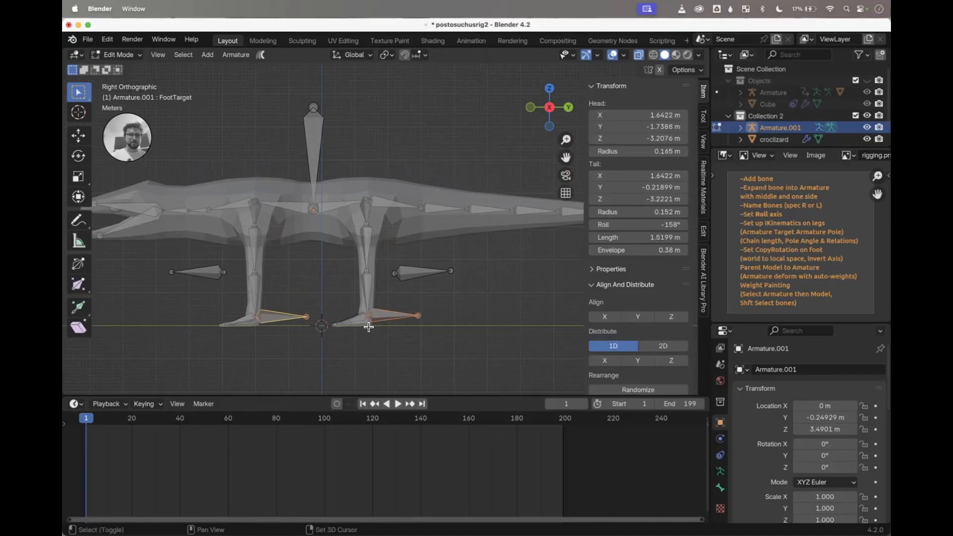
{"action": "left_click", "coordinate": [353, 320]}
{"action": "left_click", "coordinate": [250, 321]}
{"action": "key", "text": "F3"}
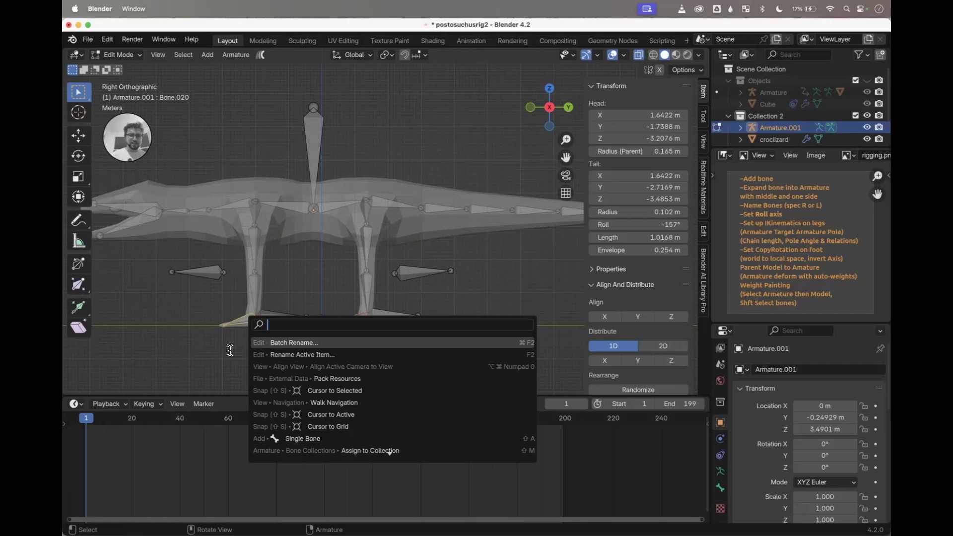
{"action": "key", "text": "Escape"}
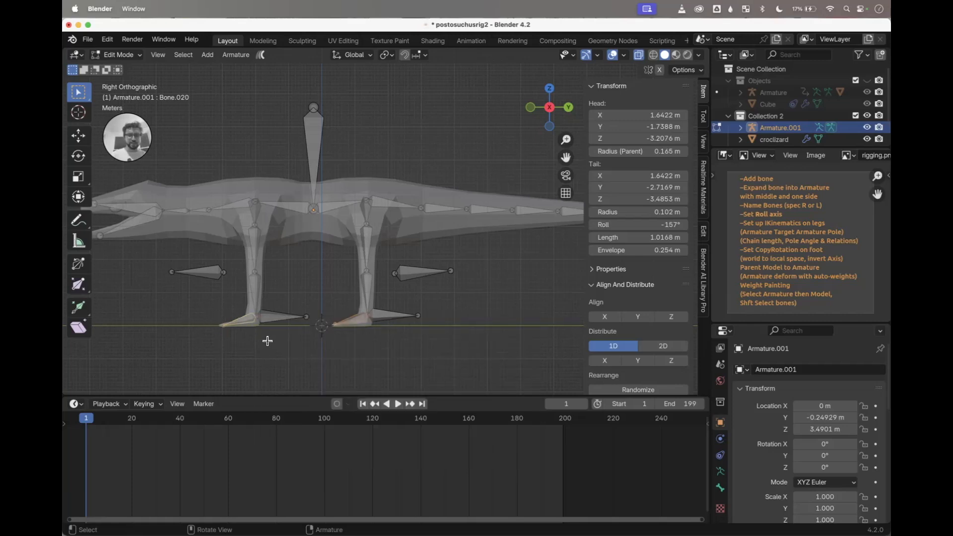
{"action": "key", "text": "F3"}
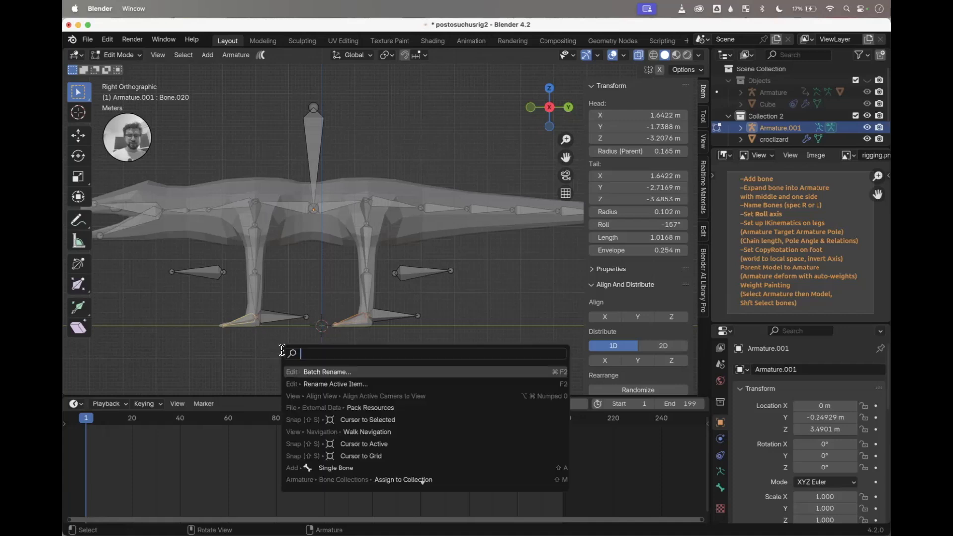
{"action": "left_click", "coordinate": [353, 373]}
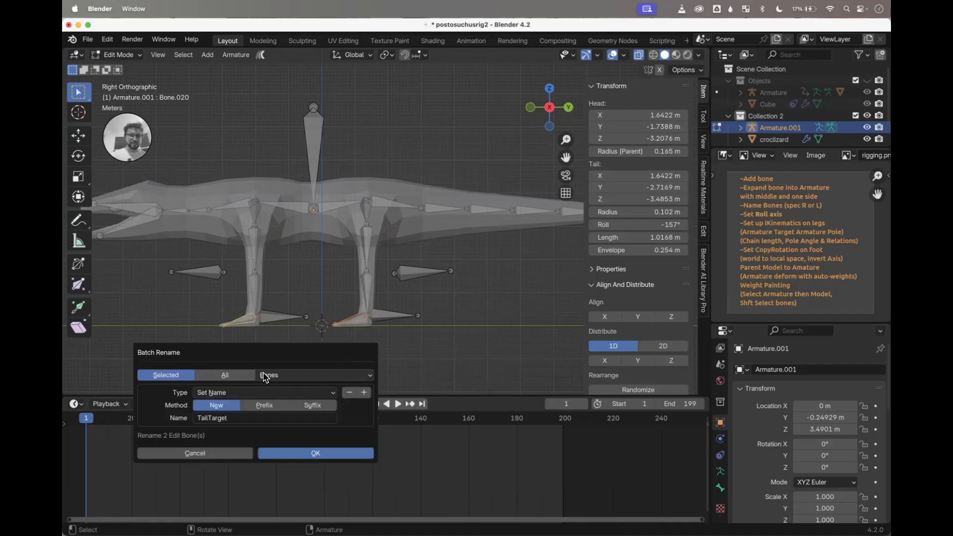
{"action": "left_click", "coordinate": [222, 416]}
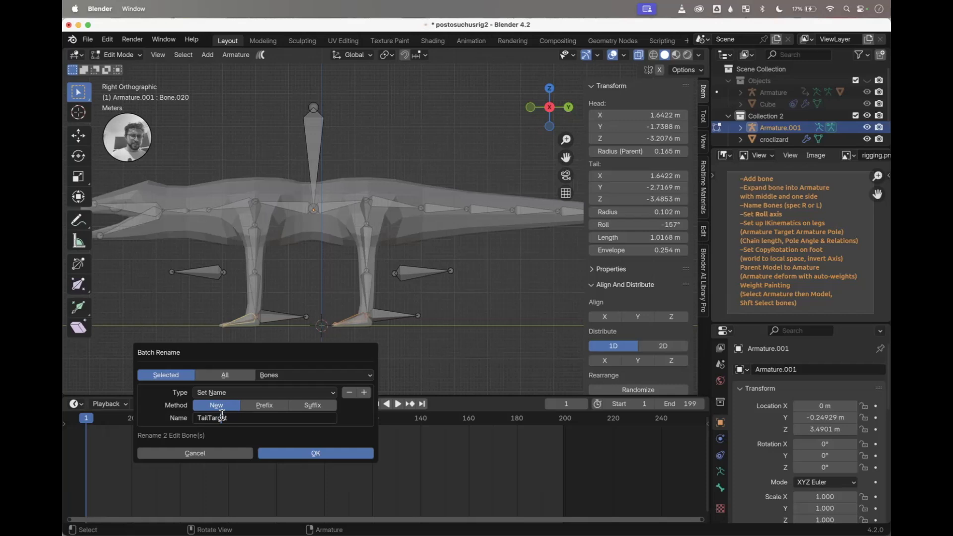
{"action": "type", "text": "foot"}
{"action": "left_click", "coordinate": [292, 453]}
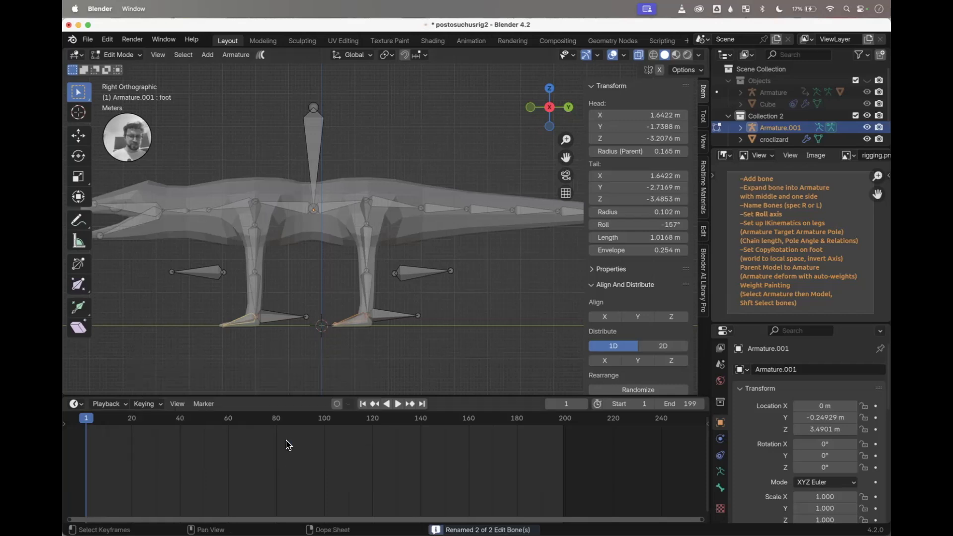
Step: Batch rename the six front and hind leg bones above the feet with the new name leg
{"action": "left_click", "coordinate": [253, 210]}
{"action": "left_click", "coordinate": [252, 245], "text": "shift"}
{"action": "left_click", "coordinate": [254, 287], "text": "shift"}
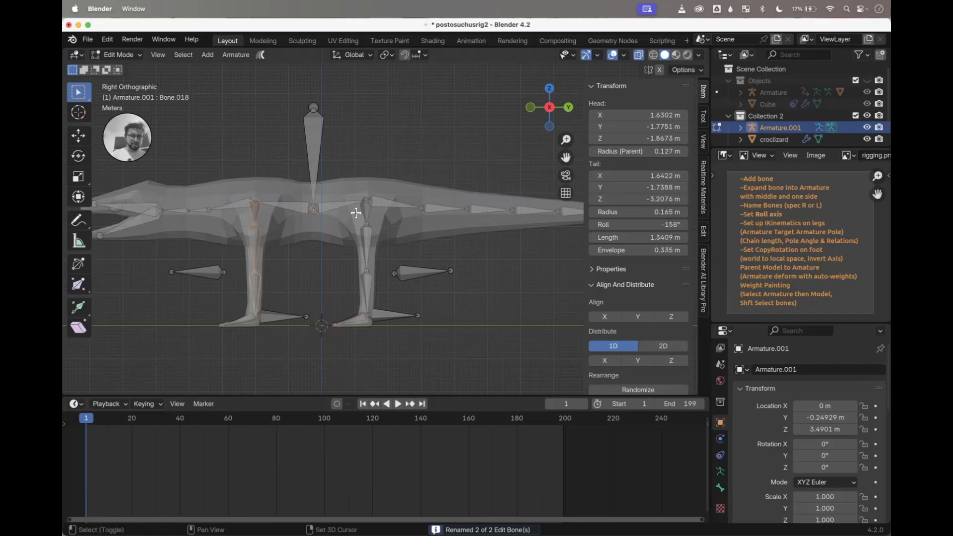
{"action": "left_click", "coordinate": [365, 209], "text": "shift"}
{"action": "left_click", "coordinate": [366, 241], "text": "shift"}
{"action": "left_click", "coordinate": [365, 279], "text": "shift"}
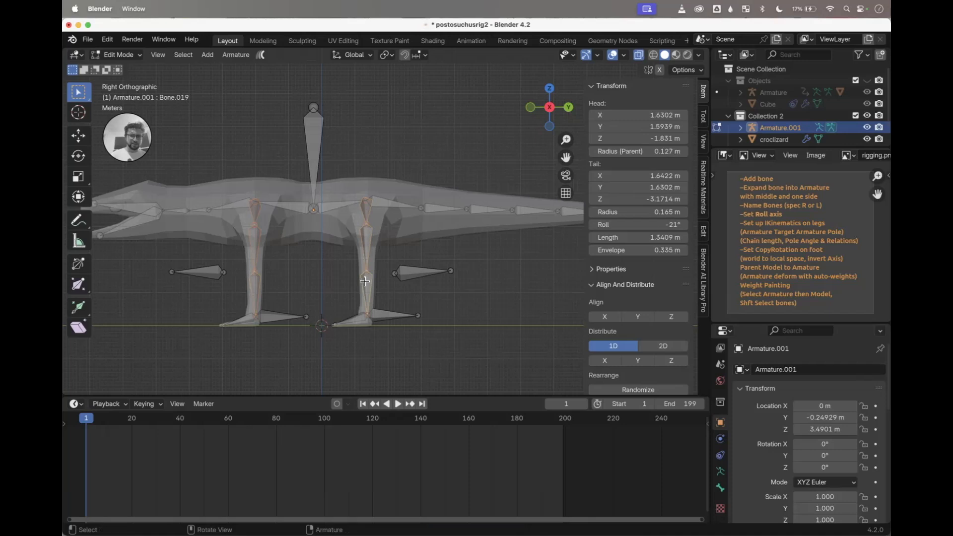
{"action": "key", "text": "F3"}
{"action": "left_click", "coordinate": [378, 303]}
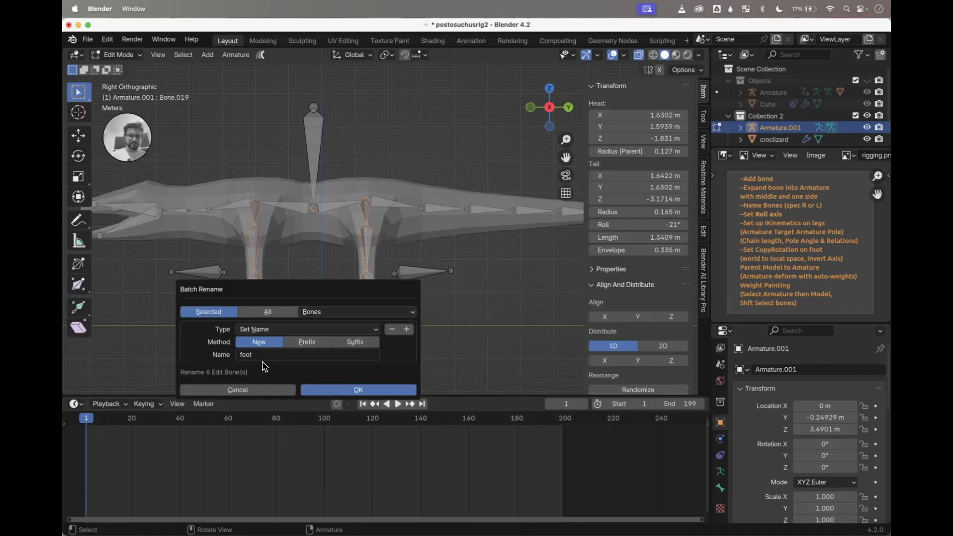
{"action": "left_click", "coordinate": [260, 357]}
{"action": "type", "text": "leg"}
{"action": "left_click", "coordinate": [315, 387]}
Step: Batch rename the four spine bones between the neck and the tail with the new name body
{"action": "middle_click_drag", "start_coordinate": [202, 356], "coordinate": [289, 214]}
{"action": "left_click", "coordinate": [276, 223]}
{"action": "left_click", "coordinate": [341, 229]}
{"action": "left_click", "coordinate": [377, 226], "text": "shift"}
{"action": "left_click", "coordinate": [447, 214], "text": "shift"}
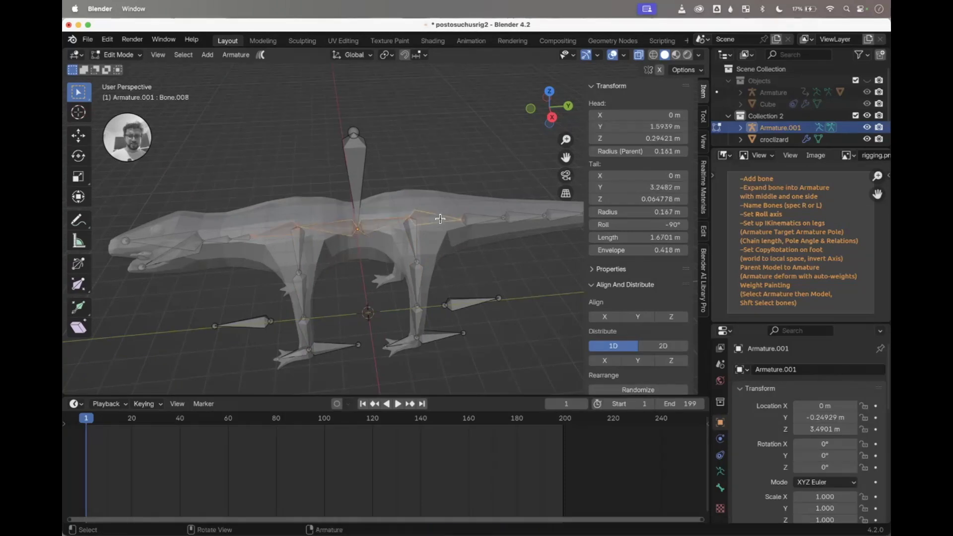
{"action": "key", "text": "F3"}
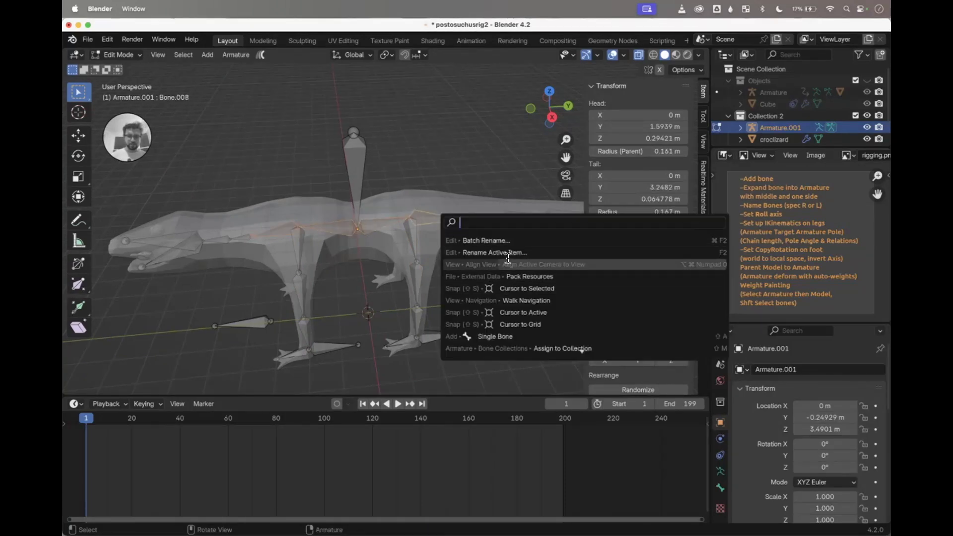
{"action": "left_click", "coordinate": [496, 242]}
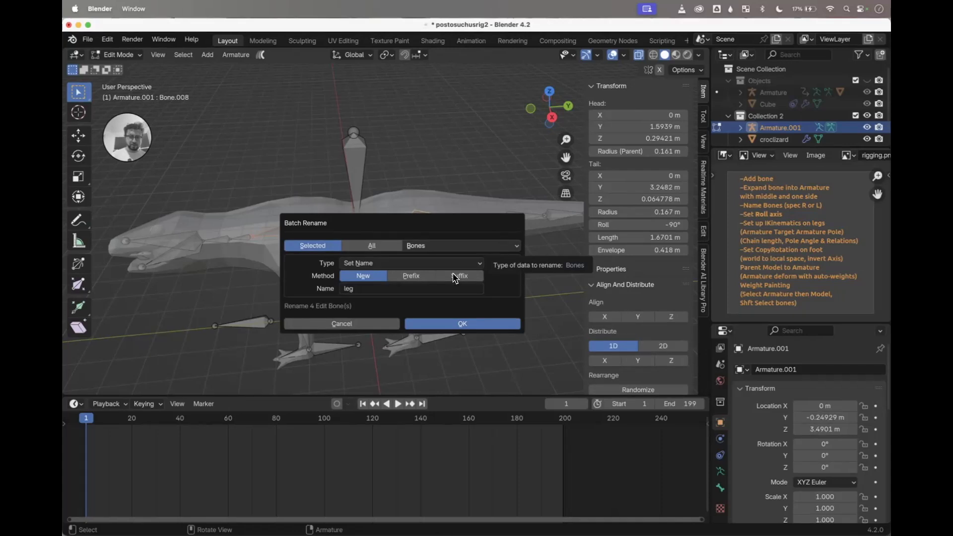
{"action": "left_click", "coordinate": [352, 288]}
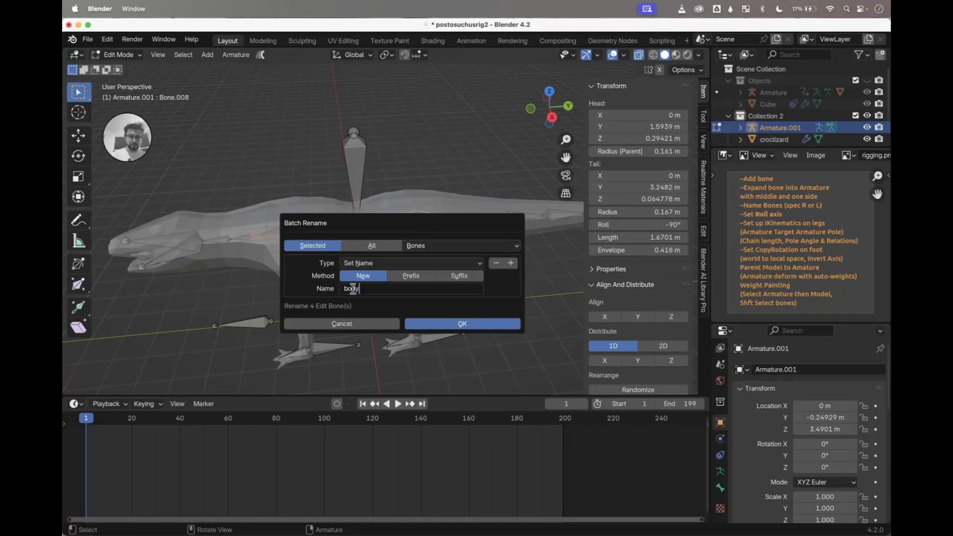
{"action": "type", "text": "body"}
{"action": "left_click", "coordinate": [426, 323]}
Step: Batch rename the two short bones behind the head with the new name neck
{"action": "left_click", "coordinate": [239, 242]}
{"action": "key", "text": "F3"}
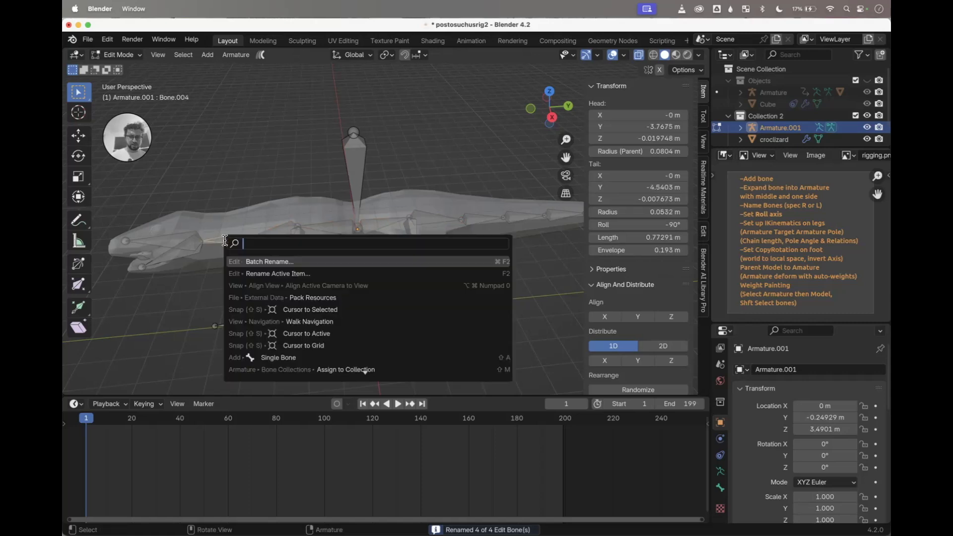
{"action": "key", "text": "Return"}
{"action": "left_click", "coordinate": [160, 288]}
{"action": "type", "text": "n"}
{"action": "left_click", "coordinate": [220, 323]}
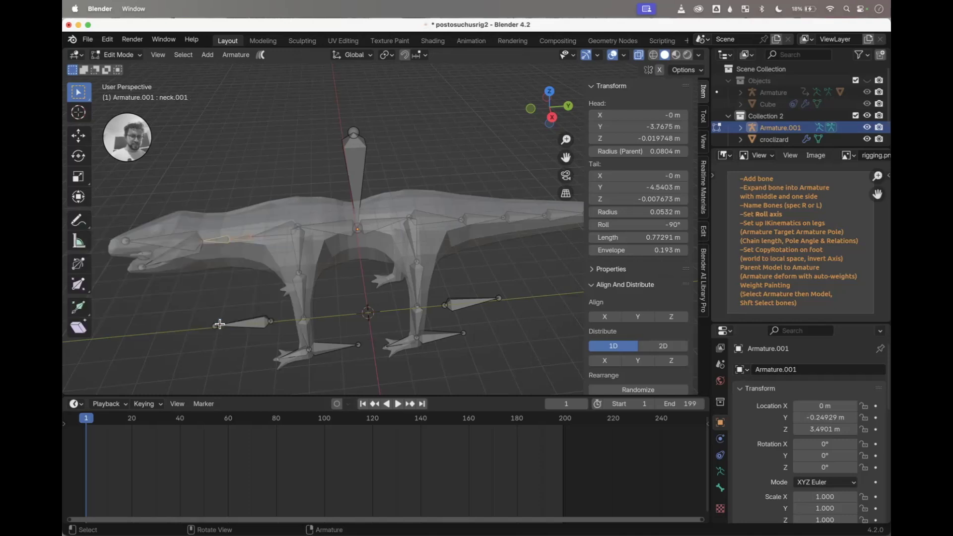
Step: Rename the upper skull bone as head and the lower mouth bone as jaw
{"action": "left_click", "coordinate": [177, 244]}
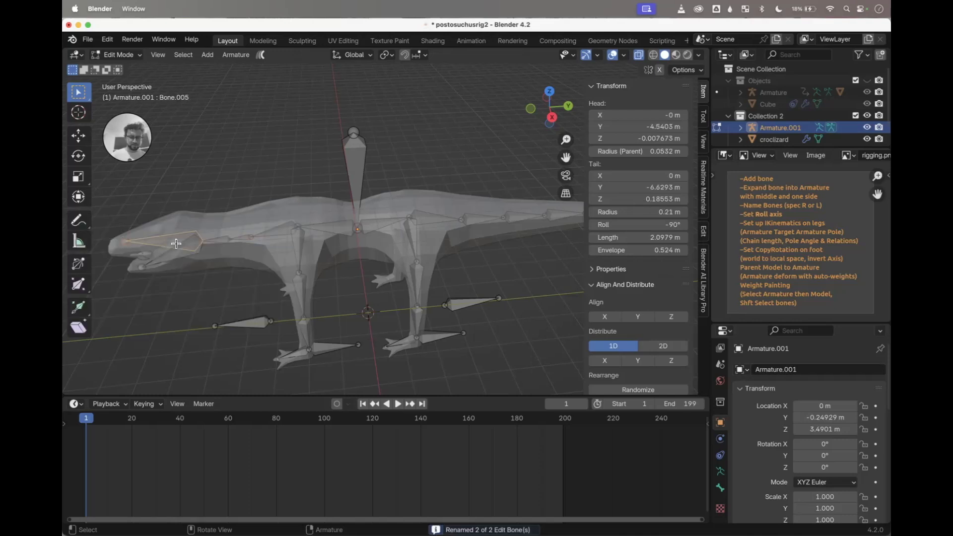
{"action": "key", "text": "F2"}
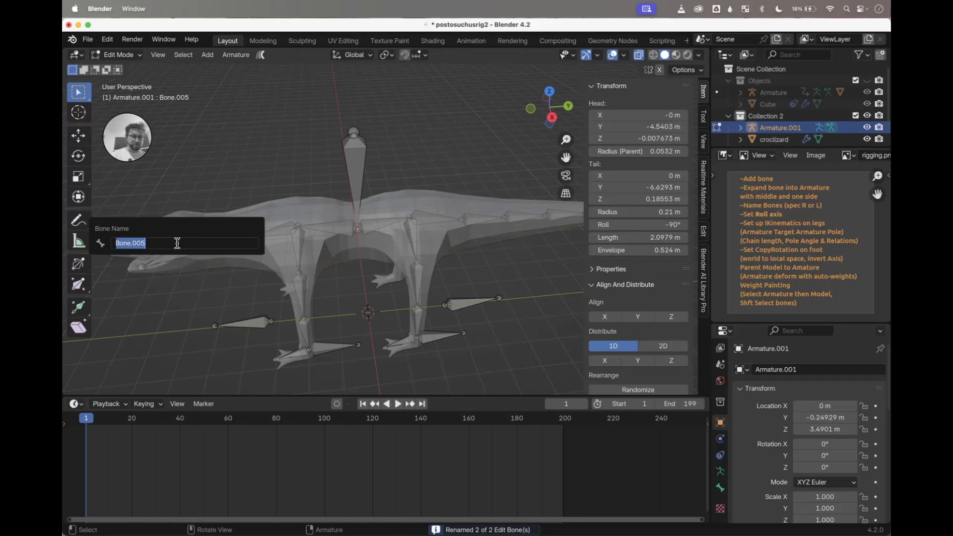
{"action": "type", "text": "he"}
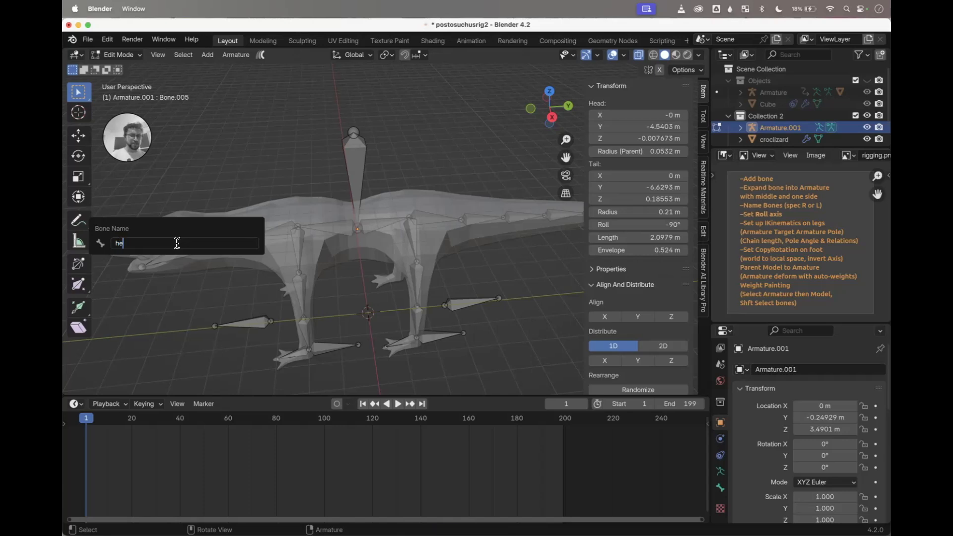
{"action": "type", "text": "ad"}
{"action": "key", "text": "Return"}
{"action": "left_click", "coordinate": [150, 265], "text": "ctrl"}
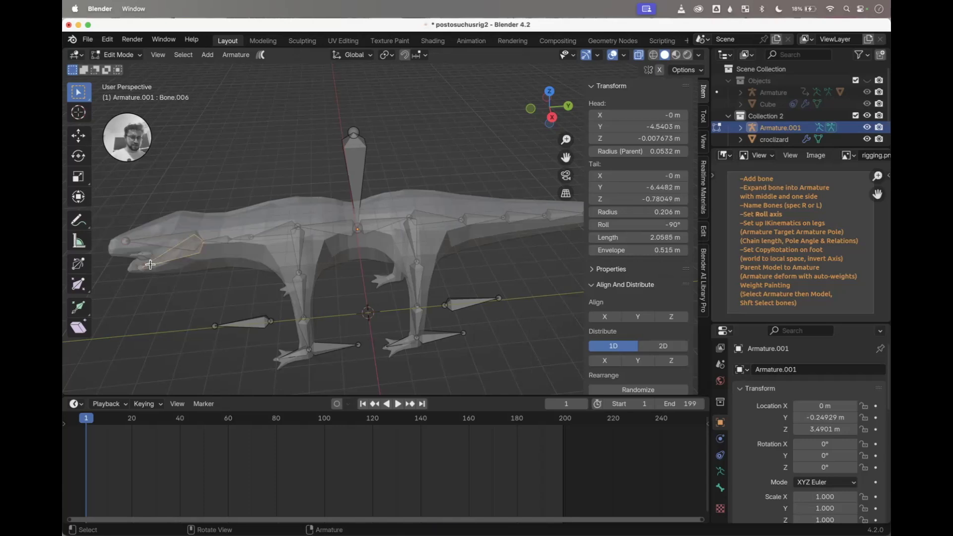
{"action": "key", "text": "F2"}
{"action": "type", "text": "jaw"}
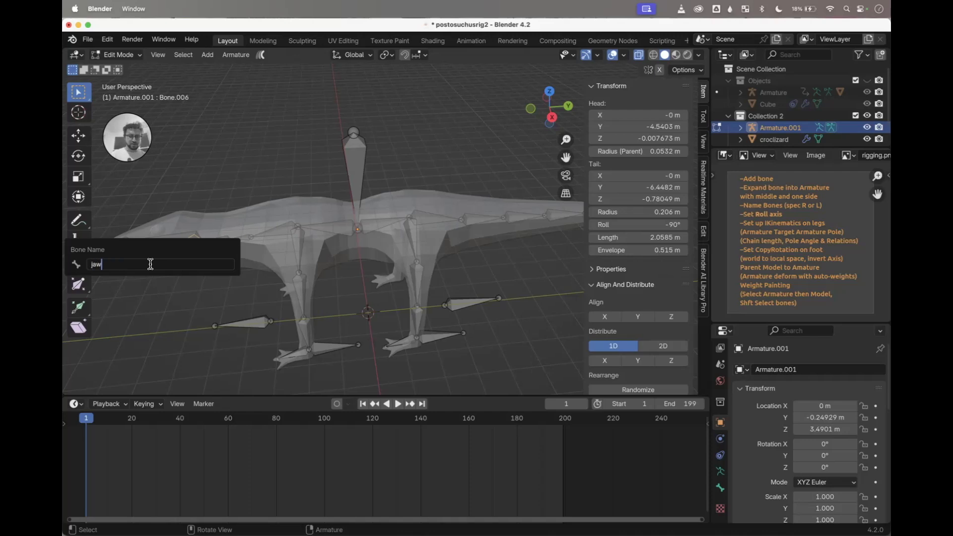
{"action": "key", "text": "Return"}
Step: Batch rename the five tail bones, leaving out the tail target, with the new name tail
{"action": "scroll", "coordinate": [238, 303], "scroll_direction": "right", "scroll_amount": 5, "text": "shift"}
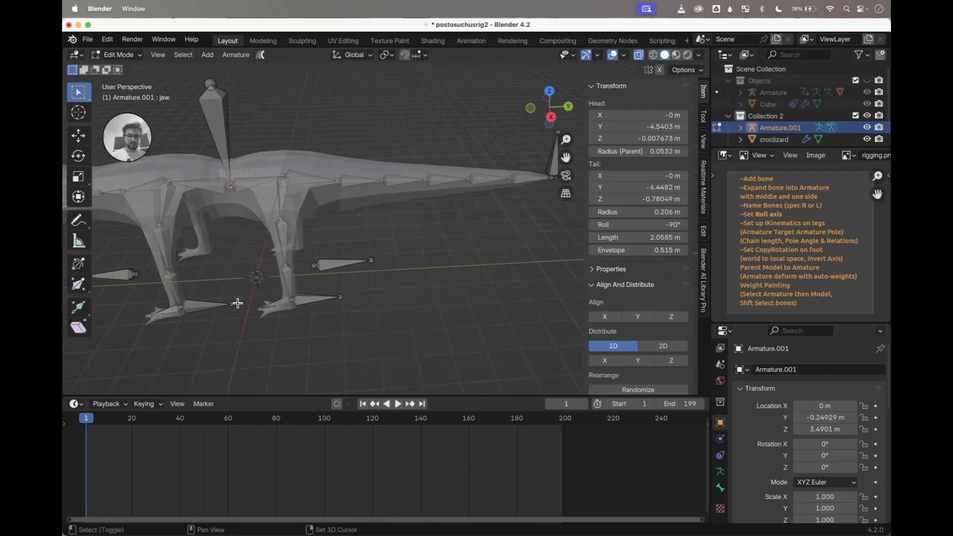
{"action": "left_click_drag", "start_coordinate": [276, 142], "coordinate": [465, 243]}
{"action": "left_click", "coordinate": [457, 199], "text": "shift"}
{"action": "left_click", "coordinate": [296, 199], "text": "shift"}
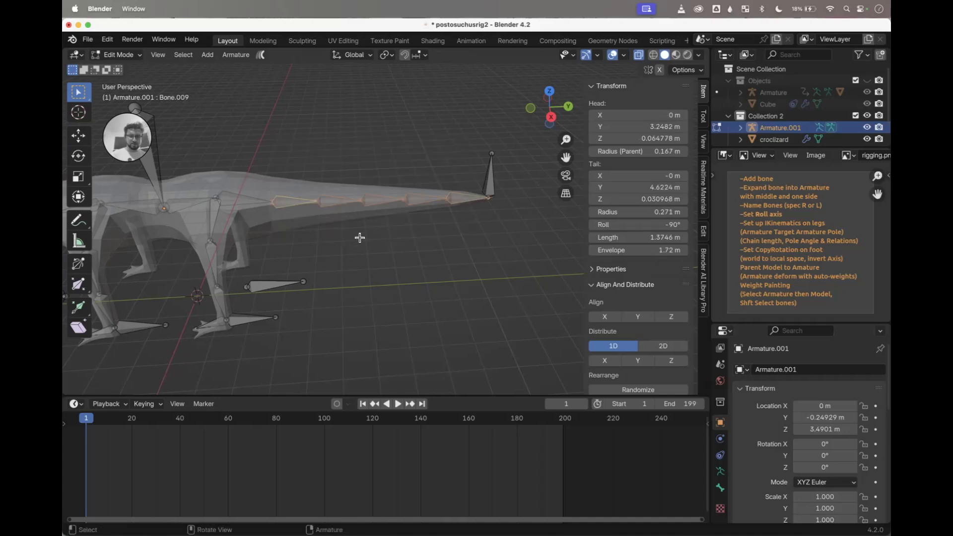
{"action": "key", "text": "F3"}
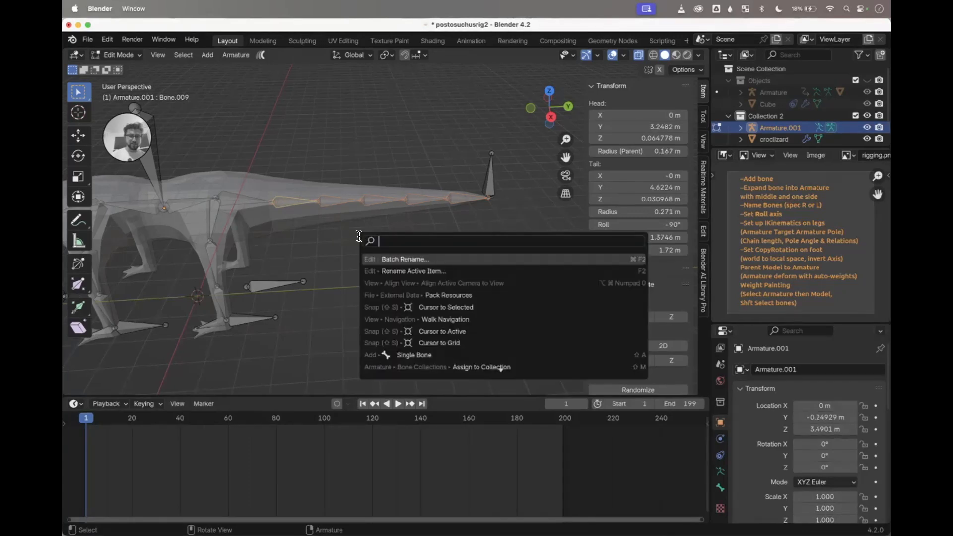
{"action": "key", "text": "Return"}
{"action": "left_click", "coordinate": [220, 287]}
{"action": "type", "text": "tail"}
{"action": "left_click", "coordinate": [291, 320]}
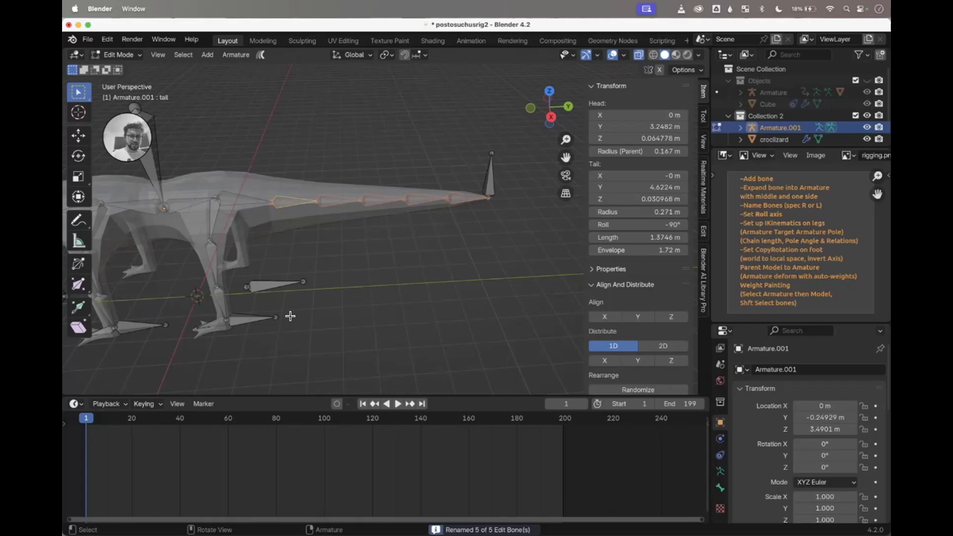
Step: Rename the large upright bone above the middle of the back as Main
{"action": "scroll", "coordinate": [249, 277], "scroll_direction": "up", "scroll_amount": 5}
{"action": "middle_click_drag", "start_coordinate": [250, 277], "coordinate": [348, 200], "text": "shift"}
{"action": "left_click", "coordinate": [330, 144]}
{"action": "middle_click_drag", "start_coordinate": [330, 144], "coordinate": [329, 145]}
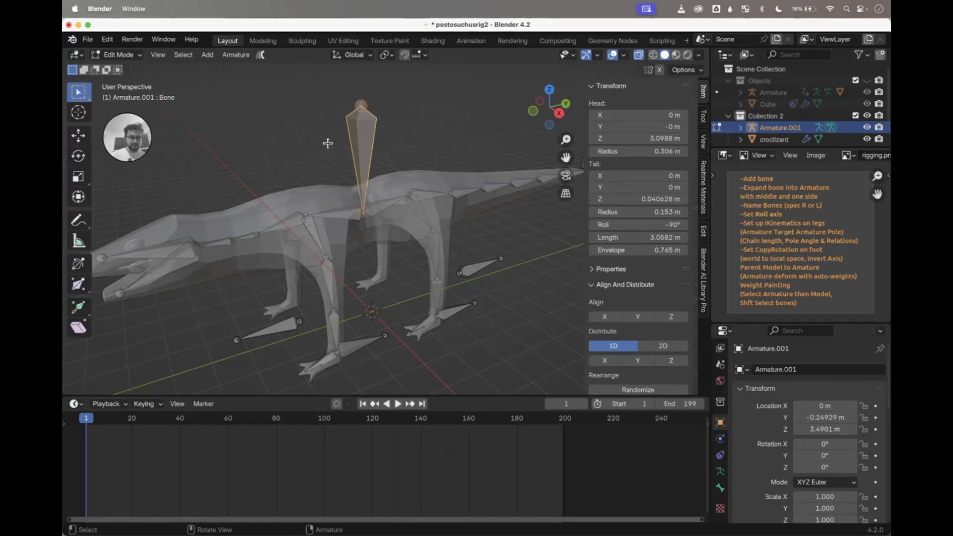
{"action": "key", "text": "F2"}
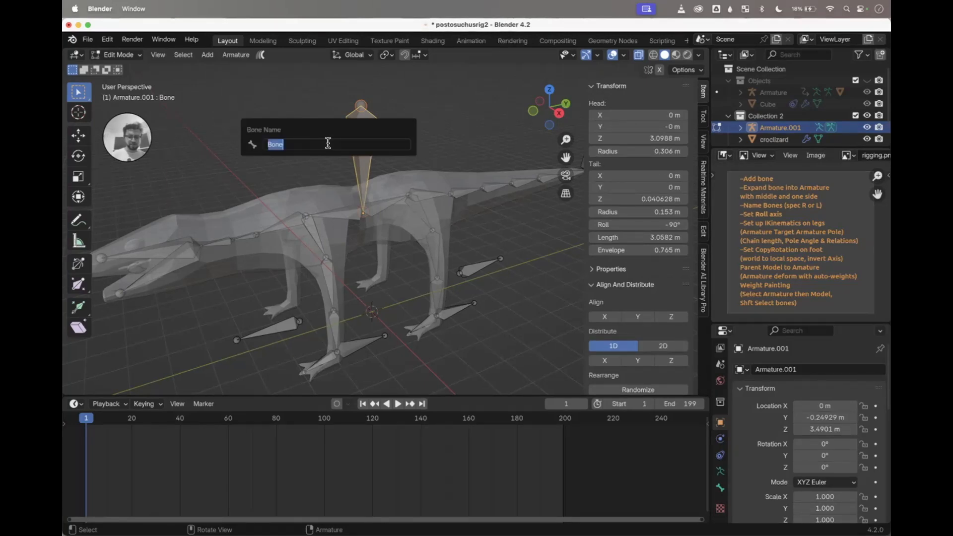
{"action": "type", "text": "Main"}
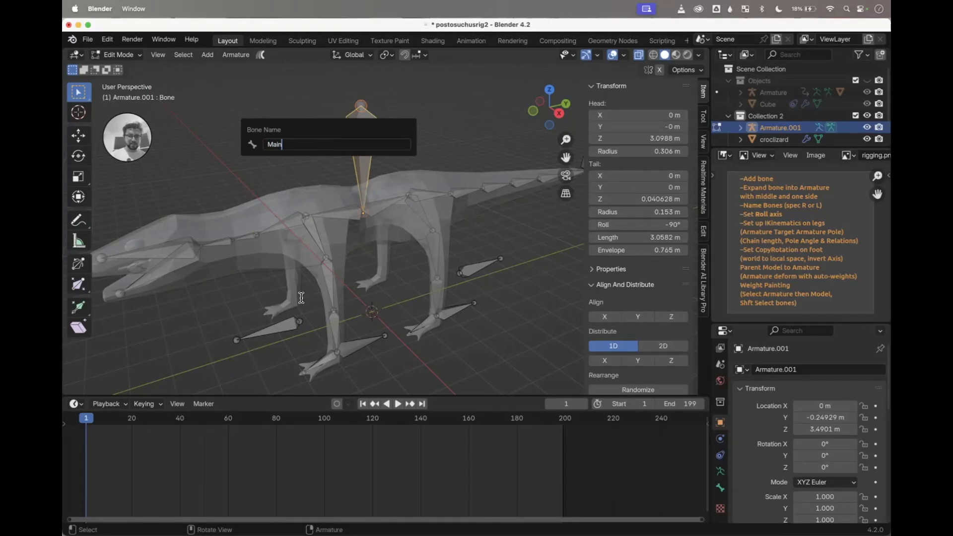
{"action": "key", "text": "Return"}
Step: Examine the front foot target and the one-sided leg bones from the side and from the front
{"action": "scroll", "coordinate": [295, 310], "scroll_direction": "right", "scroll_amount": 3}
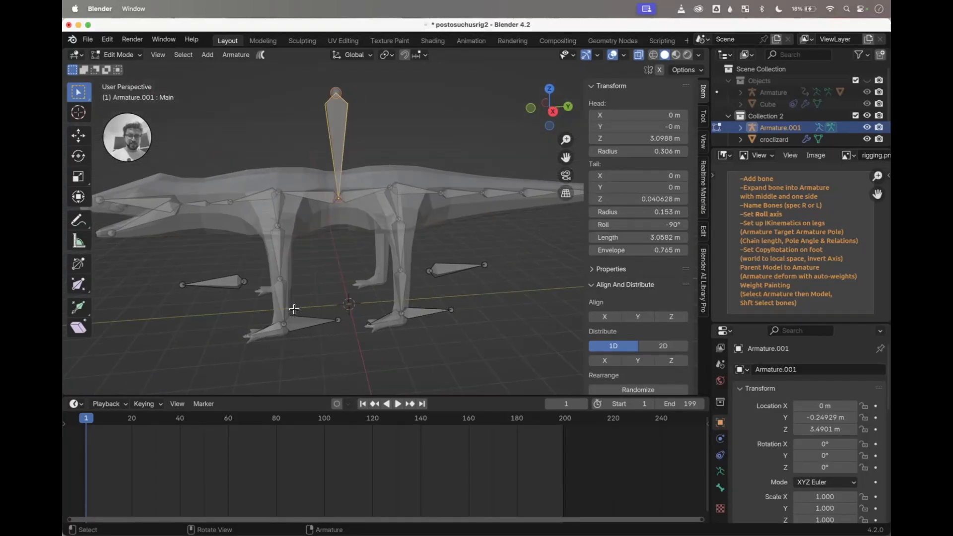
{"action": "left_click", "coordinate": [229, 290]}
{"action": "left_click", "coordinate": [320, 323]}
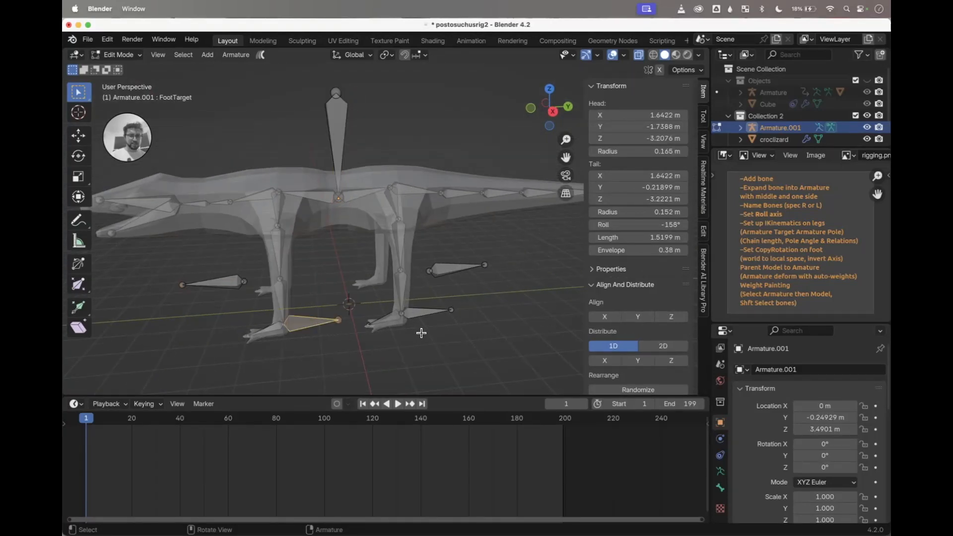
{"action": "scroll", "coordinate": [419, 333], "scroll_direction": "left", "scroll_amount": 5}
{"action": "scroll", "coordinate": [419, 335], "scroll_direction": "left", "scroll_amount": 5}
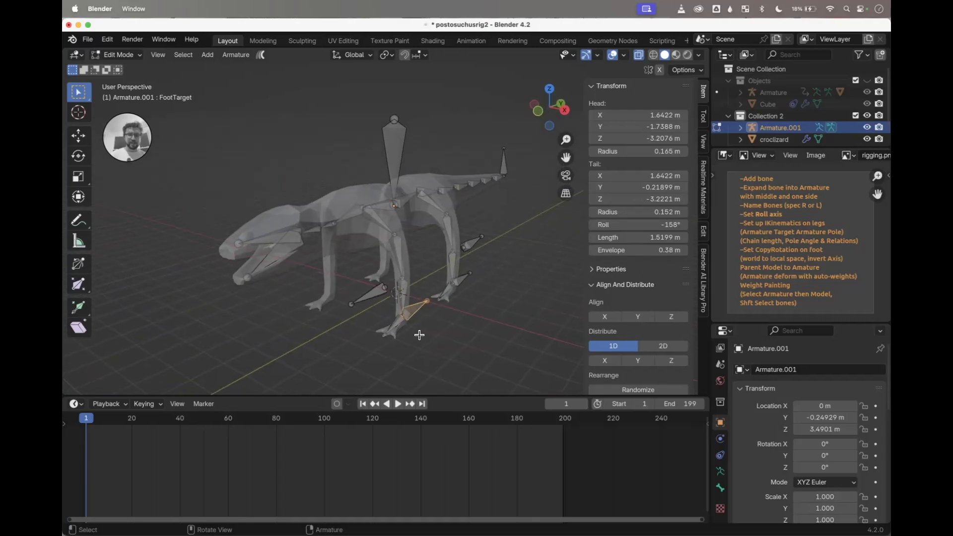
{"action": "left_click", "coordinate": [538, 113]}
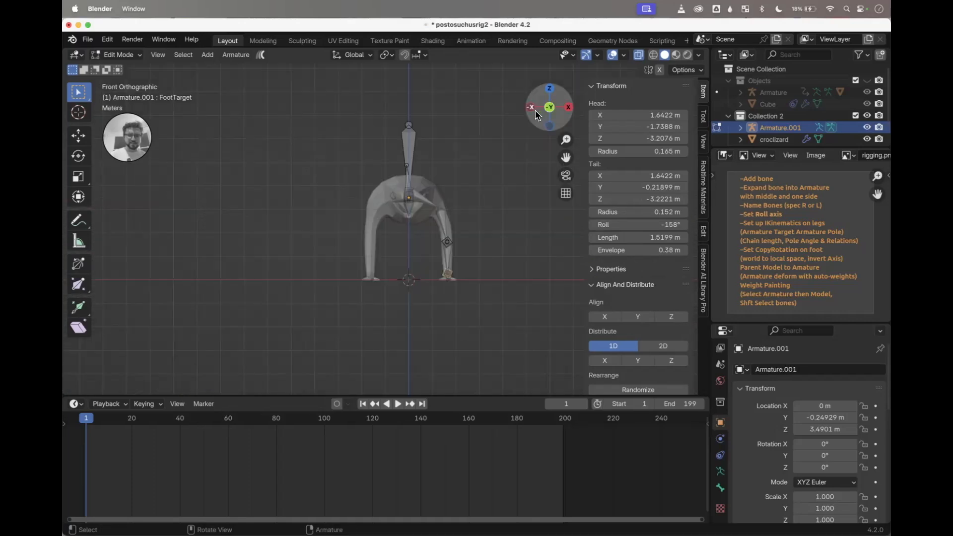
{"action": "scroll", "coordinate": [453, 177], "scroll_direction": "up", "scroll_amount": 1}
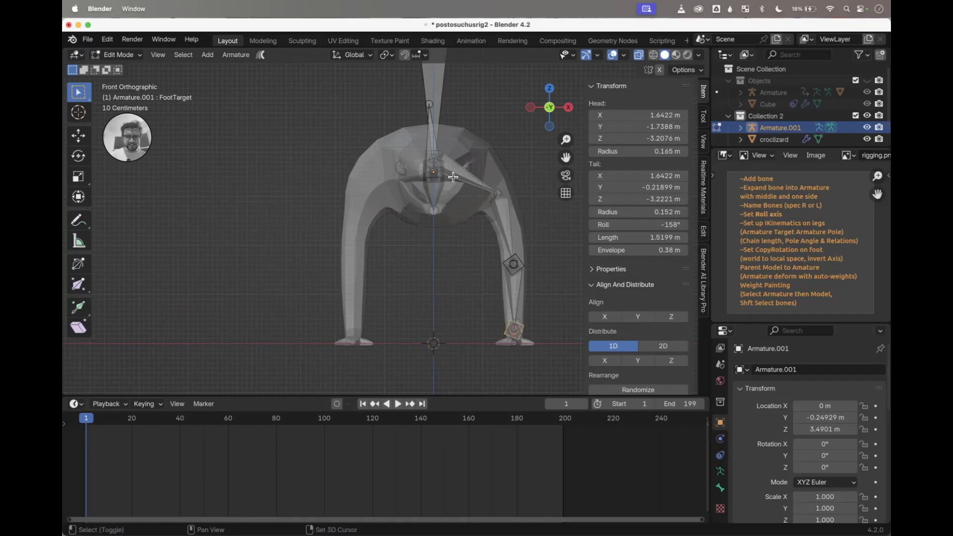
{"action": "scroll", "coordinate": [452, 177], "scroll_direction": "right", "scroll_amount": 3, "text": "shift"}
{"action": "scroll", "coordinate": [452, 176], "scroll_direction": "right", "scroll_amount": 6}
{"action": "scroll", "coordinate": [452, 176], "scroll_direction": "down", "scroll_amount": 2}
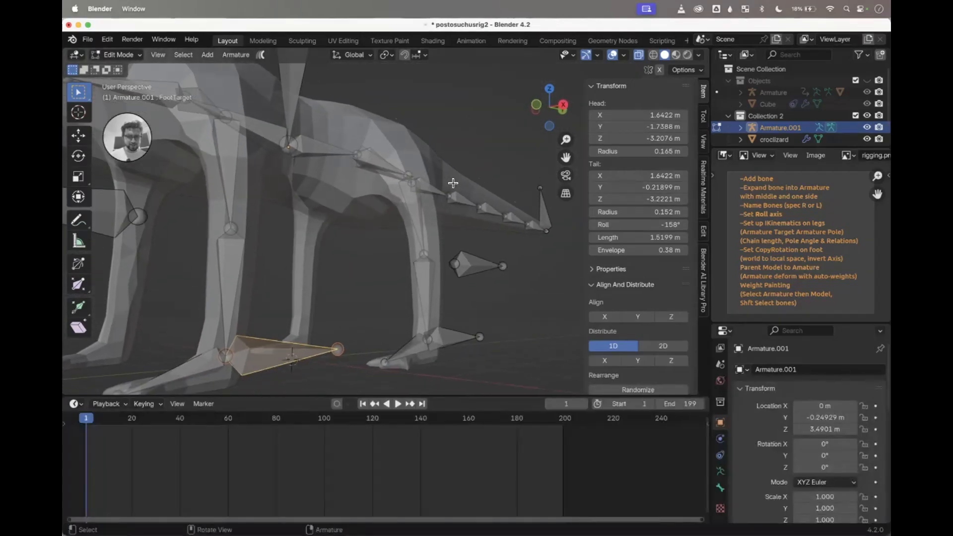
{"action": "scroll", "coordinate": [373, 197], "scroll_direction": "down", "scroll_amount": 4}
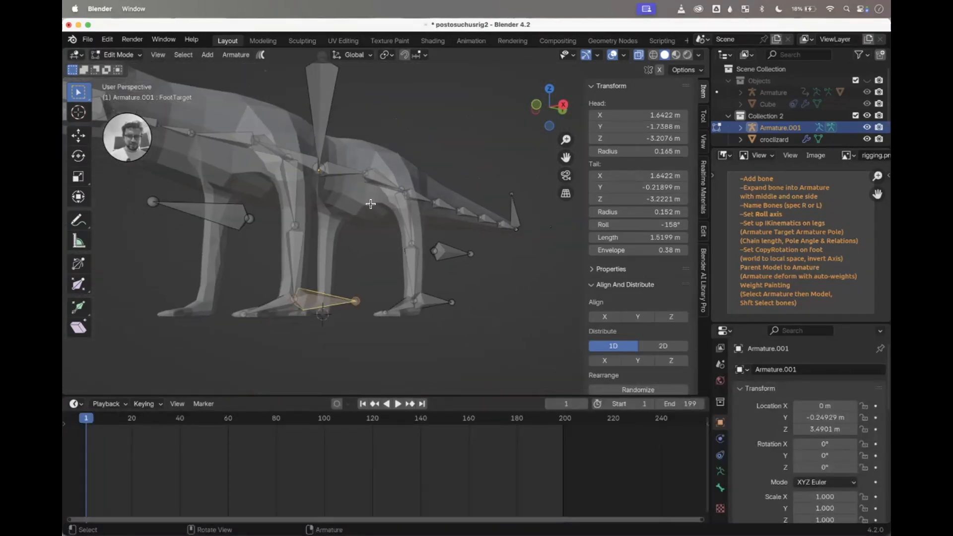
Step: Select all bones and recalculate their roll to the View Axis from the front orthographic view
{"action": "key", "text": "a"}
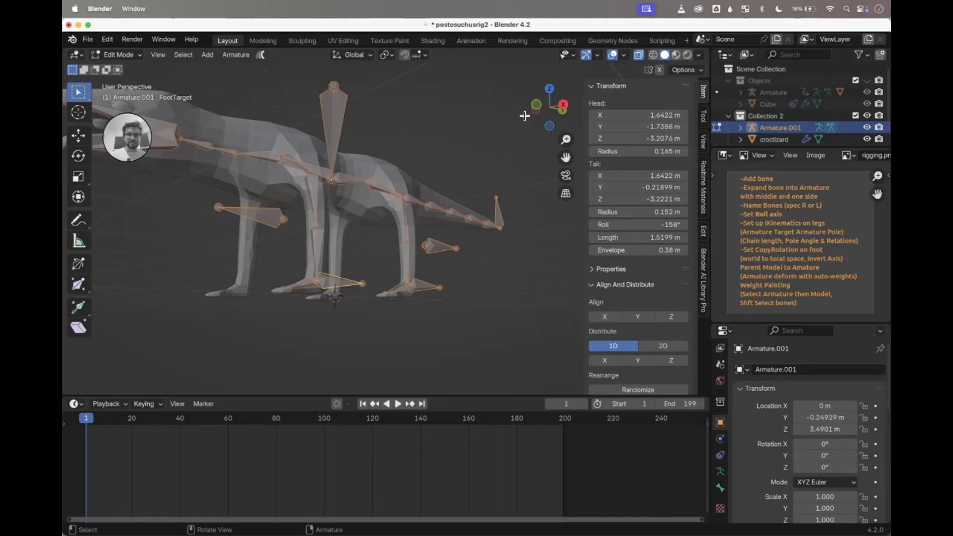
{"action": "left_click", "coordinate": [536, 105]}
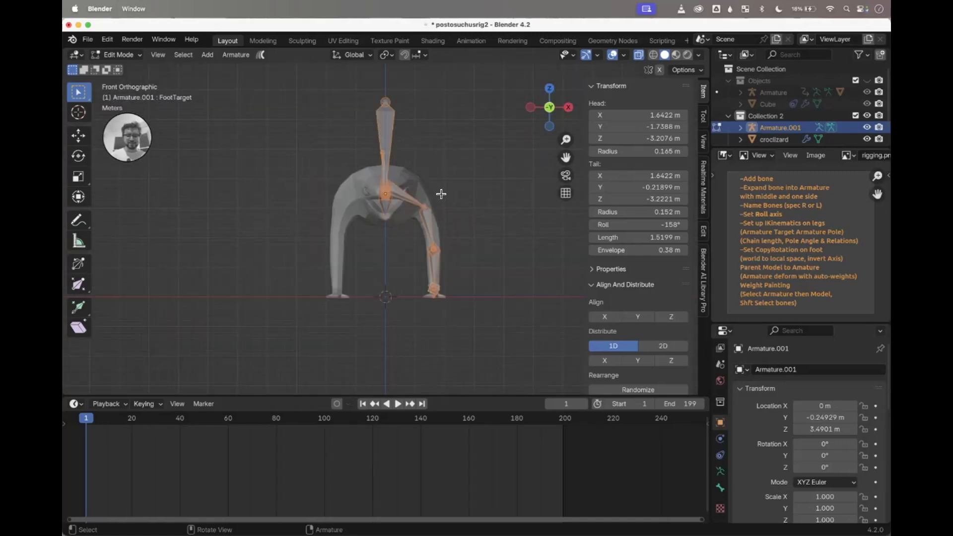
{"action": "key", "text": "F3"}
{"action": "type", "text": "reca"}
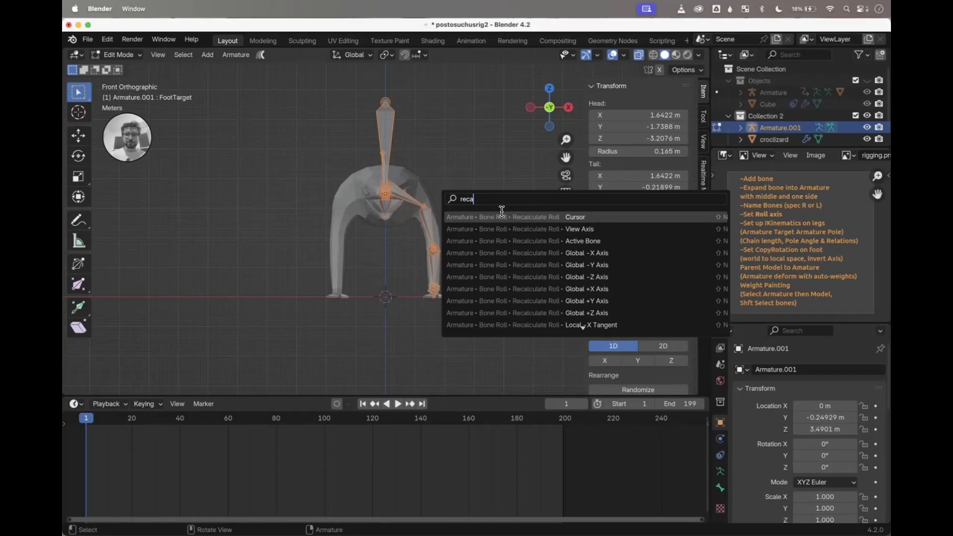
{"action": "left_click", "coordinate": [537, 229]}
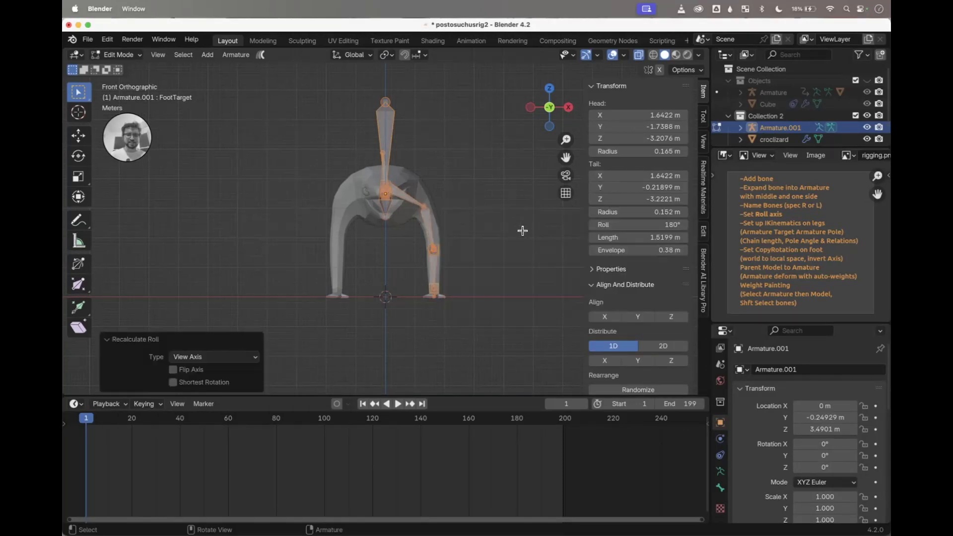
{"action": "scroll", "coordinate": [488, 235], "scroll_direction": "right", "scroll_amount": 10}
{"action": "scroll", "coordinate": [486, 235], "scroll_direction": "right", "scroll_amount": 10}
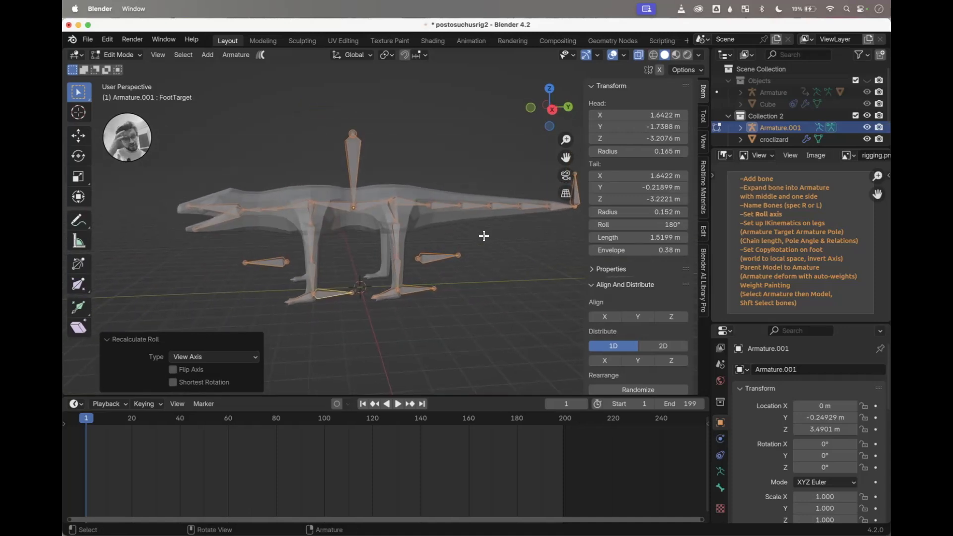
{"action": "scroll", "coordinate": [484, 235], "scroll_direction": "up", "scroll_amount": 5, "text": "shift"}
{"action": "scroll", "coordinate": [484, 235], "scroll_direction": "right", "scroll_amount": 10}
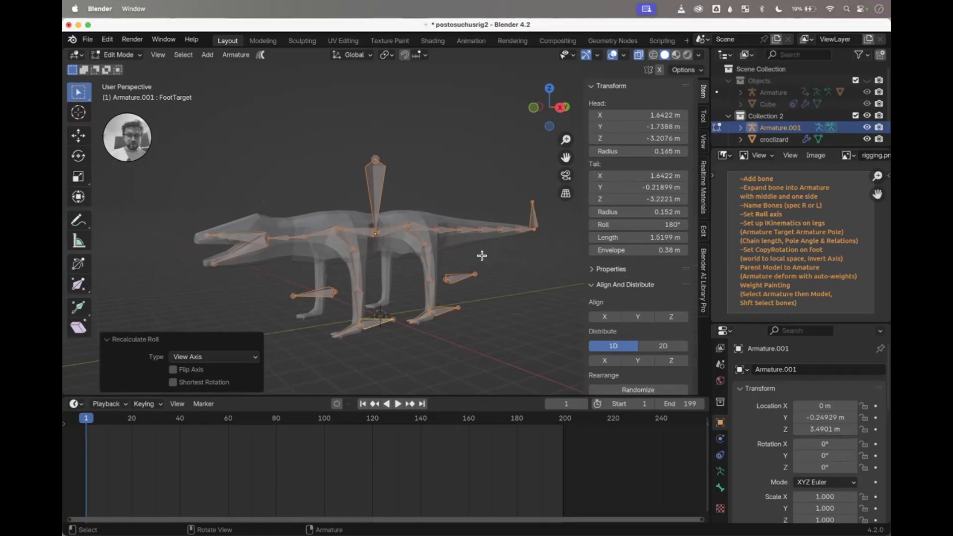
Step: Select all one-sided leg, foot, target and pole bones, including both hip bones, and auto-name them Left/Right
{"action": "left_click", "coordinate": [472, 319]}
{"action": "scroll", "coordinate": [473, 321], "scroll_direction": "right", "scroll_amount": 5}
{"action": "scroll", "coordinate": [474, 321], "scroll_direction": "right", "scroll_amount": 3}
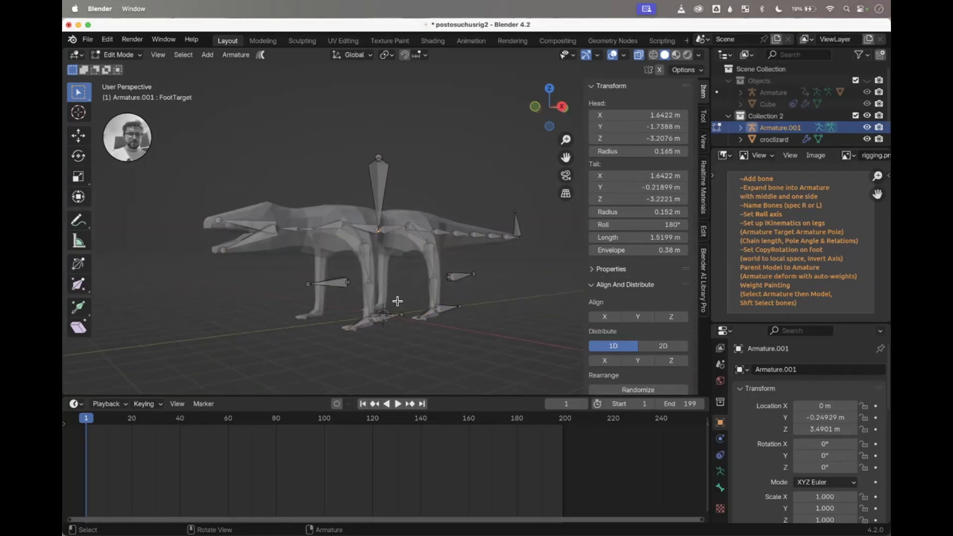
{"action": "scroll", "coordinate": [373, 292], "scroll_direction": "right", "scroll_amount": 10}
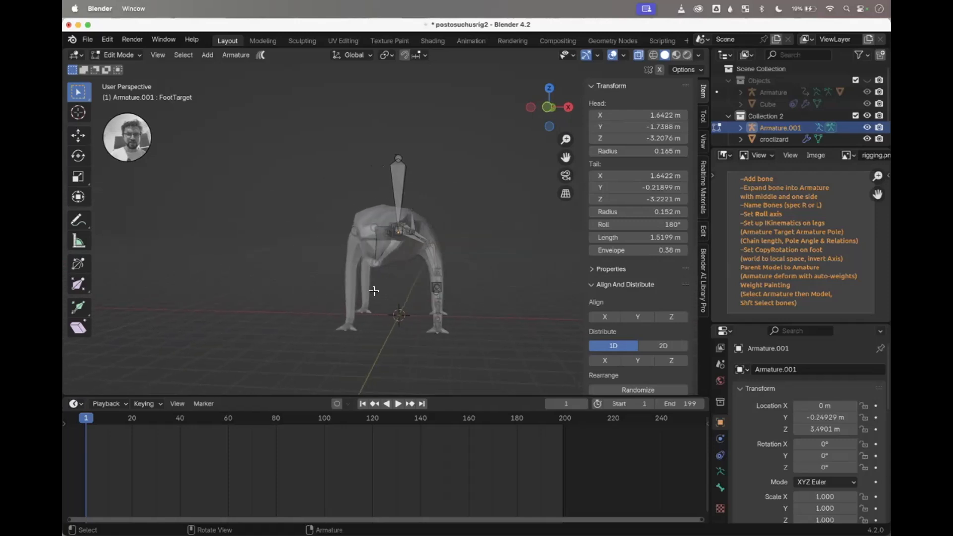
{"action": "left_click", "coordinate": [549, 107]}
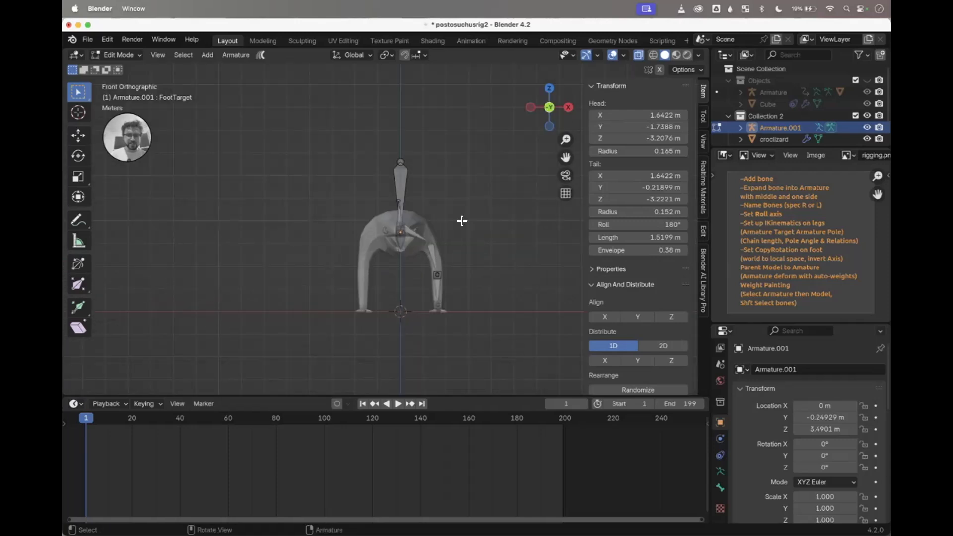
{"action": "scroll", "coordinate": [422, 203], "scroll_direction": "up", "scroll_amount": 3}
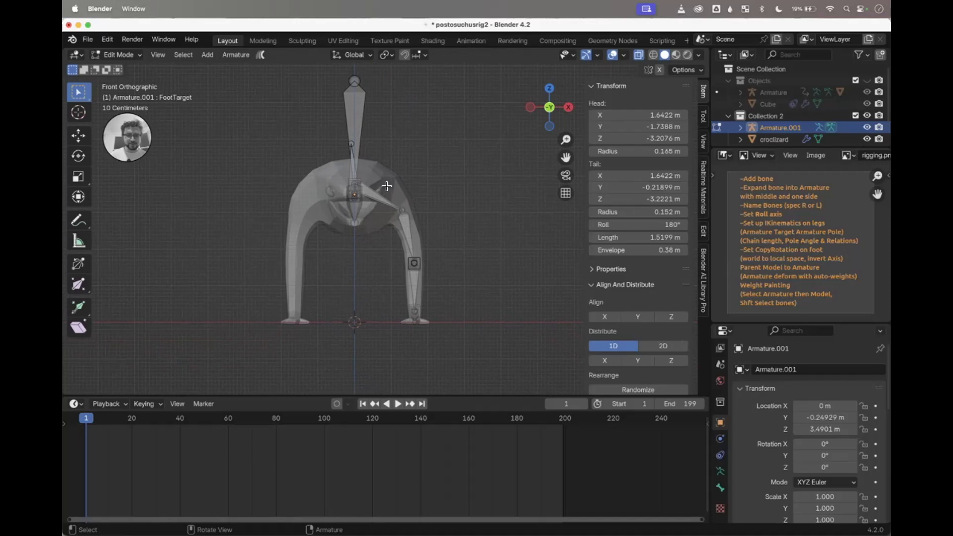
{"action": "left_click_drag", "start_coordinate": [385, 185], "coordinate": [446, 344]}
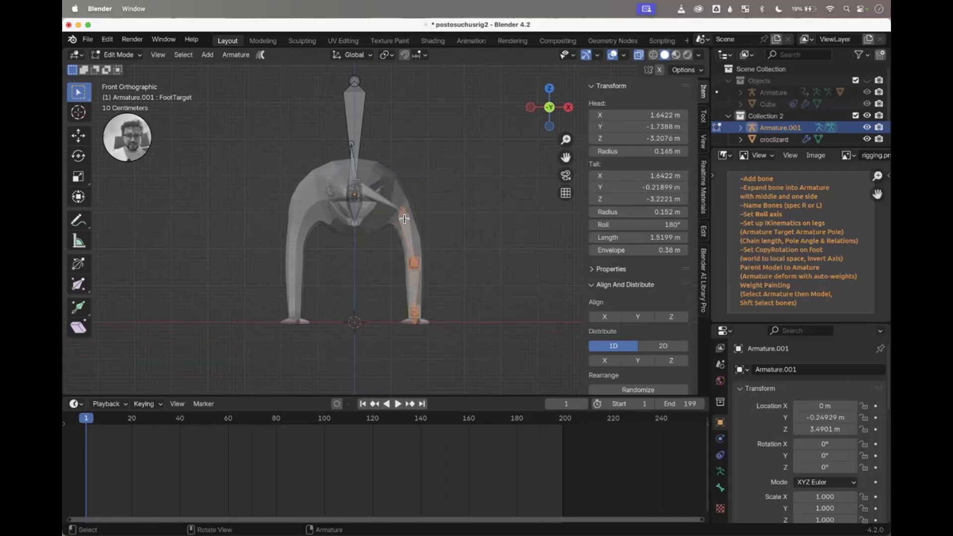
{"action": "left_click", "coordinate": [368, 192], "text": "shift"}
{"action": "middle_click_drag", "start_coordinate": [368, 192], "coordinate": [397, 188]}
{"action": "left_click", "coordinate": [398, 190], "text": "shift"}
{"action": "right_click", "coordinate": [401, 194]}
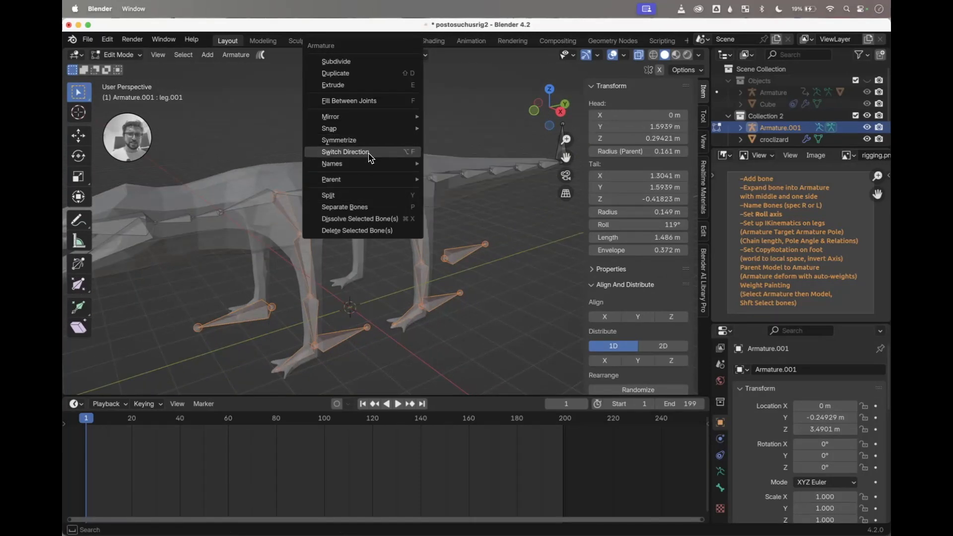
{"action": "mouse_move", "coordinate": [372, 163]}
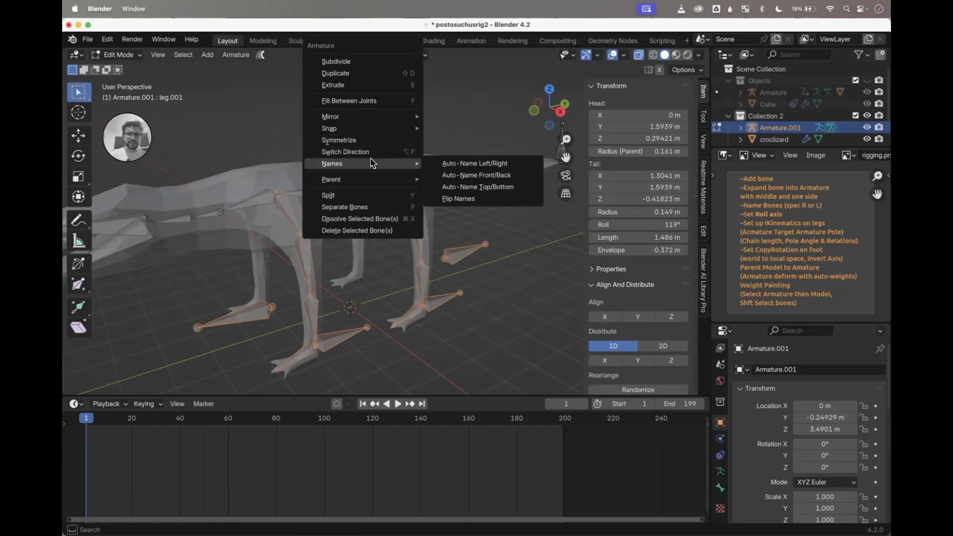
{"action": "left_click", "coordinate": [492, 164]}
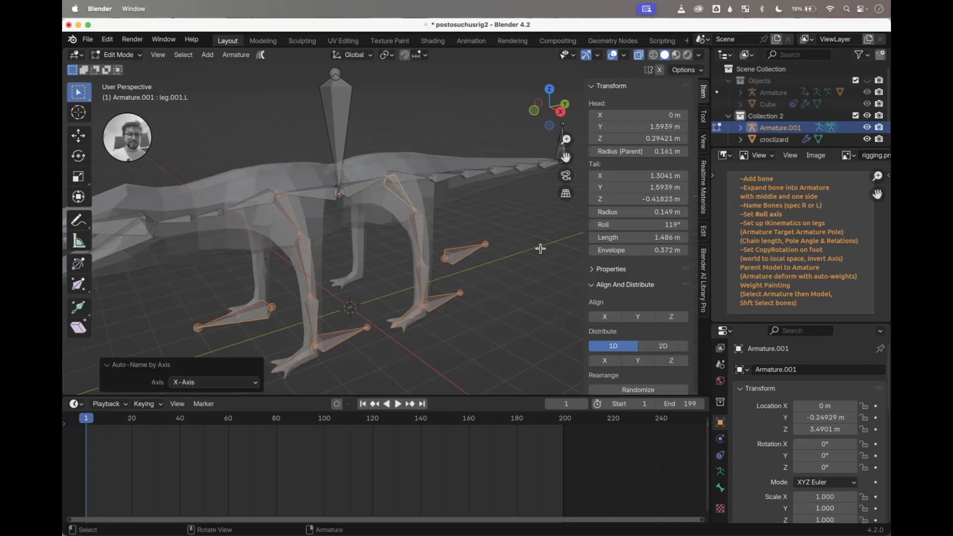
Step: Check the side suffix in the names of the hind leg bones and both foot targets
{"action": "left_click", "coordinate": [472, 328]}
{"action": "scroll", "coordinate": [471, 327], "scroll_direction": "left", "scroll_amount": 3}
{"action": "left_click", "coordinate": [420, 269]}
{"action": "left_click", "coordinate": [414, 312]}
{"action": "left_click", "coordinate": [434, 302]}
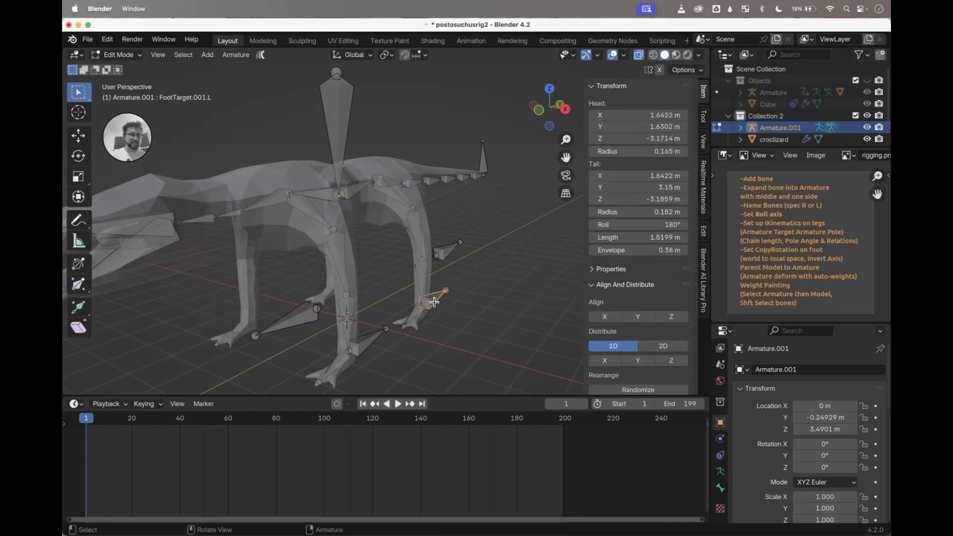
{"action": "scroll", "coordinate": [462, 315], "scroll_direction": "left", "scroll_amount": 3}
{"action": "left_click", "coordinate": [331, 337]}
{"action": "scroll", "coordinate": [402, 352], "scroll_direction": "left", "scroll_amount": 5}
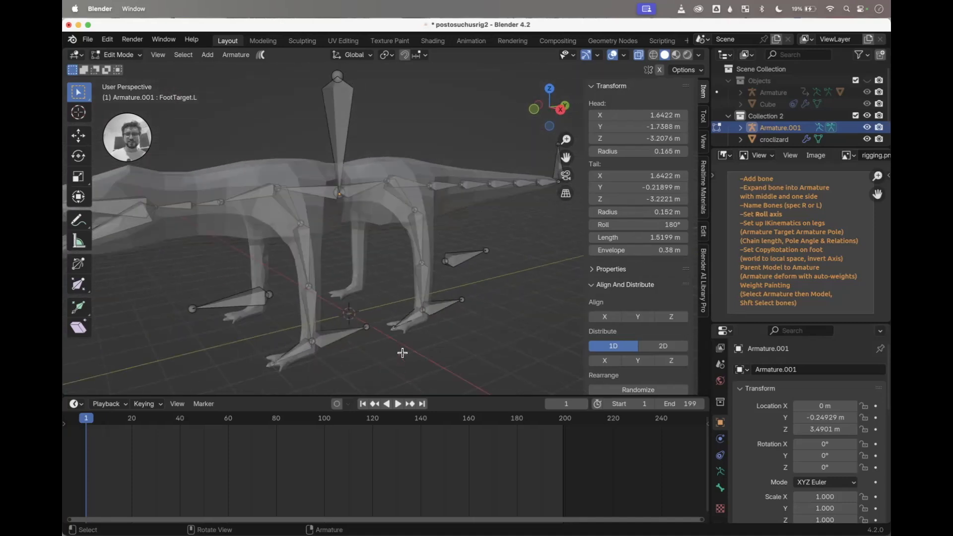
{"action": "scroll", "coordinate": [284, 434], "scroll_direction": "down", "scroll_amount": 2}
{"action": "scroll", "coordinate": [356, 361], "scroll_direction": "left", "scroll_amount": 5}
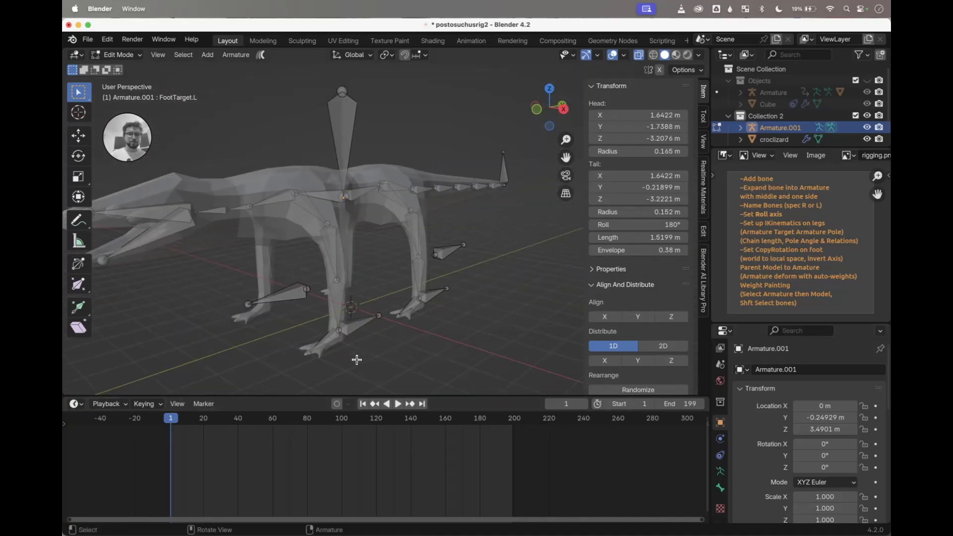
{"action": "scroll", "coordinate": [356, 361], "scroll_direction": "left", "scroll_amount": 5}
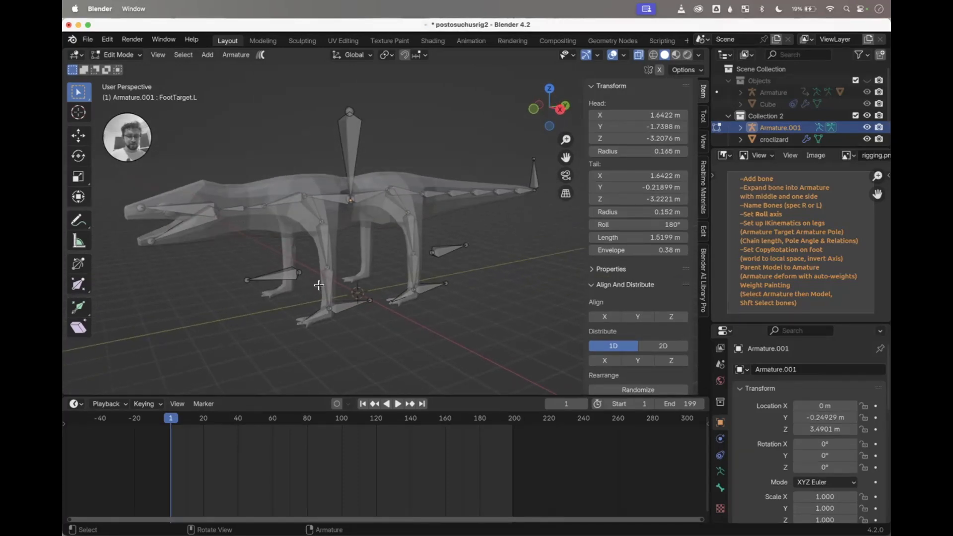
Step: Switch the armature to Pose Mode and test-rotate the body bone just behind the neck without keeping the rotation
{"action": "left_click", "coordinate": [132, 58]}
{"action": "left_click", "coordinate": [124, 94]}
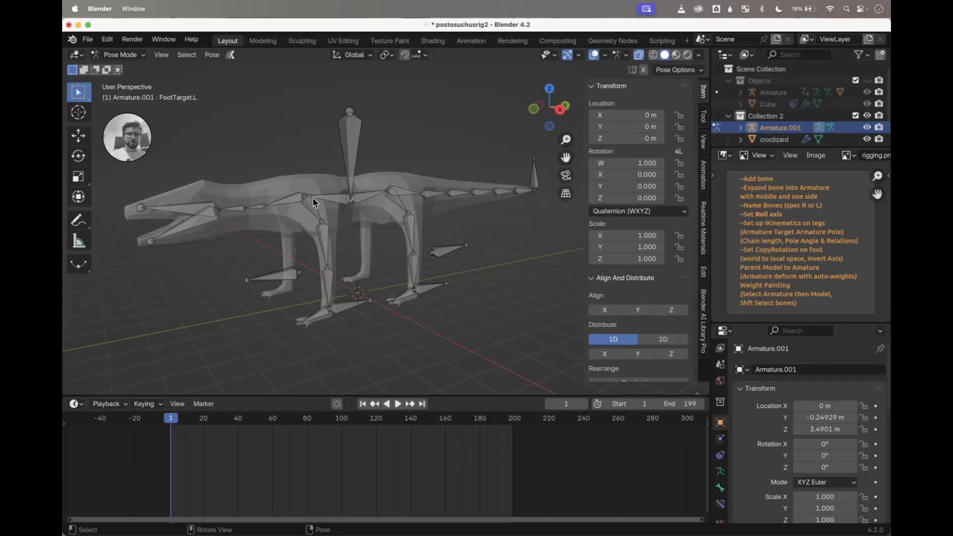
{"action": "scroll", "coordinate": [343, 223], "scroll_direction": "left", "scroll_amount": 3}
{"action": "scroll", "coordinate": [316, 241], "scroll_direction": "down", "scroll_amount": 3}
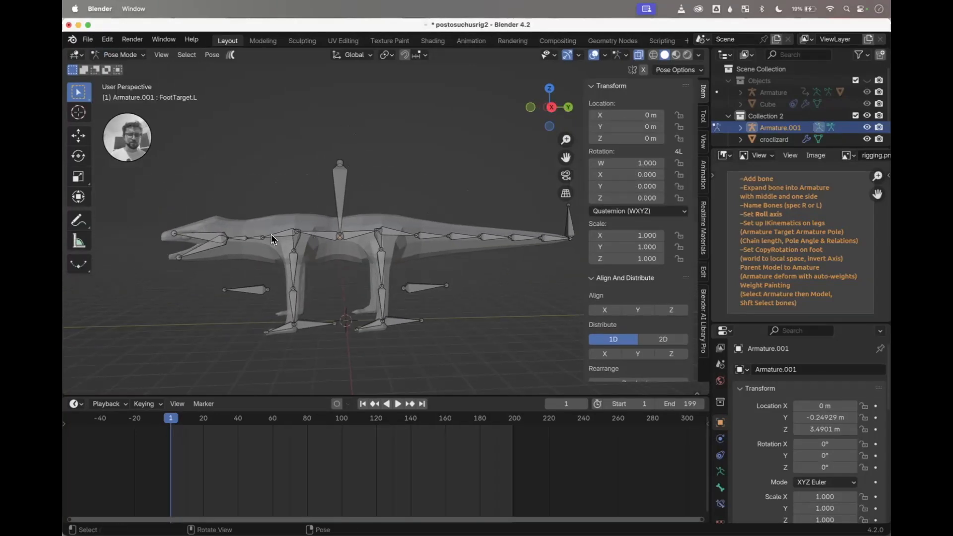
{"action": "left_click", "coordinate": [281, 238]}
{"action": "key", "text": "r"}
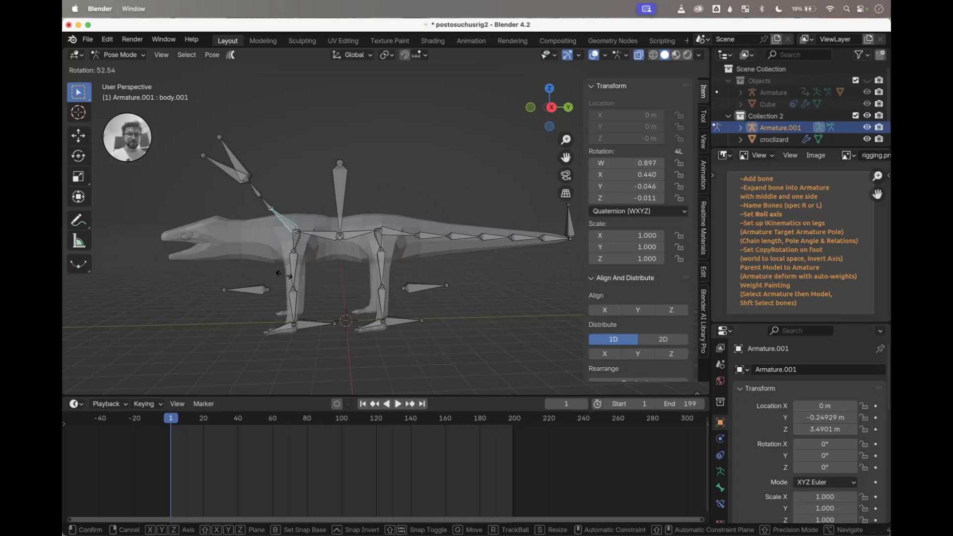
{"action": "key", "text": "Escape"}
Step: Try rotating the hind leg bone below the hip, cancelling the rotation
{"action": "scroll", "coordinate": [423, 290], "scroll_direction": "right", "scroll_amount": 2, "text": "shift"}
{"action": "scroll", "coordinate": [425, 289], "scroll_direction": "right", "scroll_amount": 2, "text": "shift"}
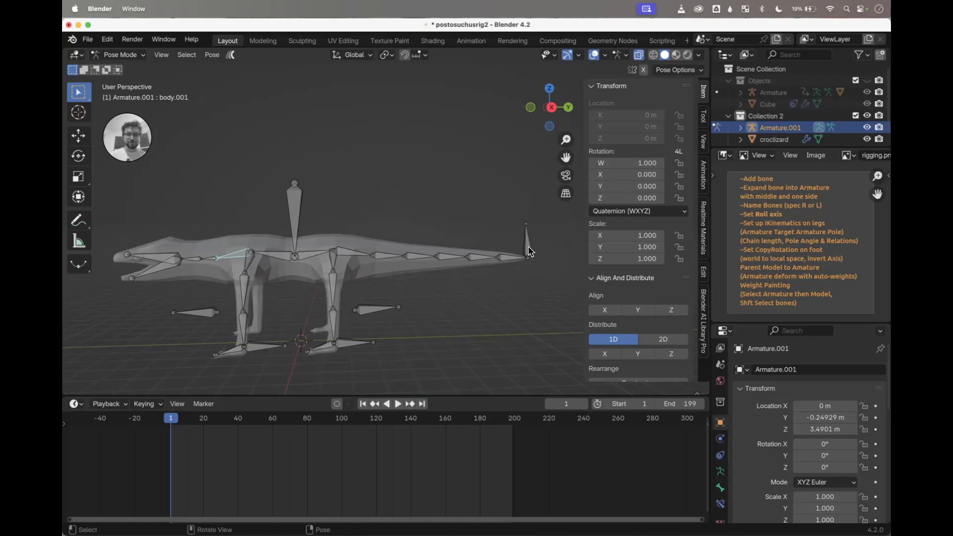
{"action": "left_click", "coordinate": [530, 251]}
{"action": "left_click", "coordinate": [329, 282]}
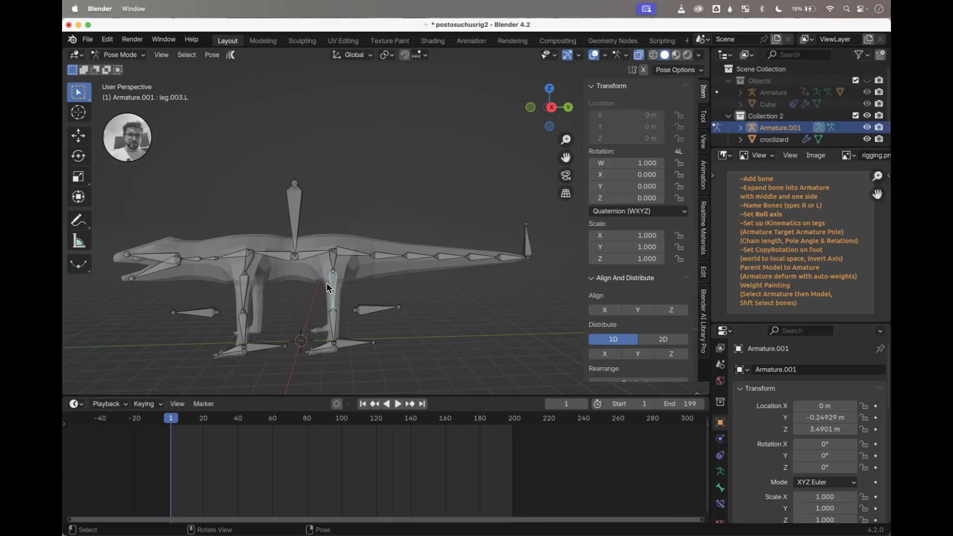
{"action": "key", "text": "r"}
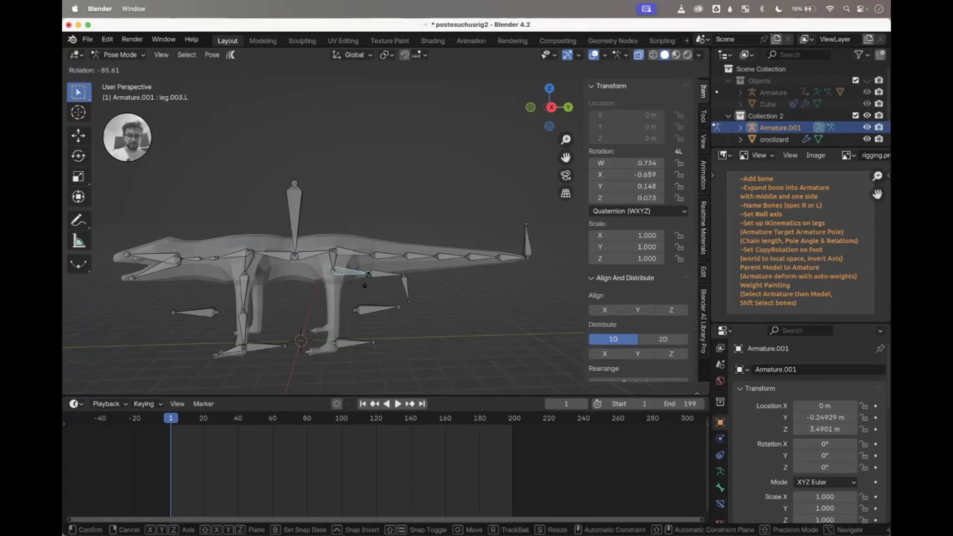
{"action": "key", "text": "Escape"}
Step: Try rotating the hind foot bone and, in the right side view, the head bone, cancelling both rotations
{"action": "left_click", "coordinate": [325, 349]}
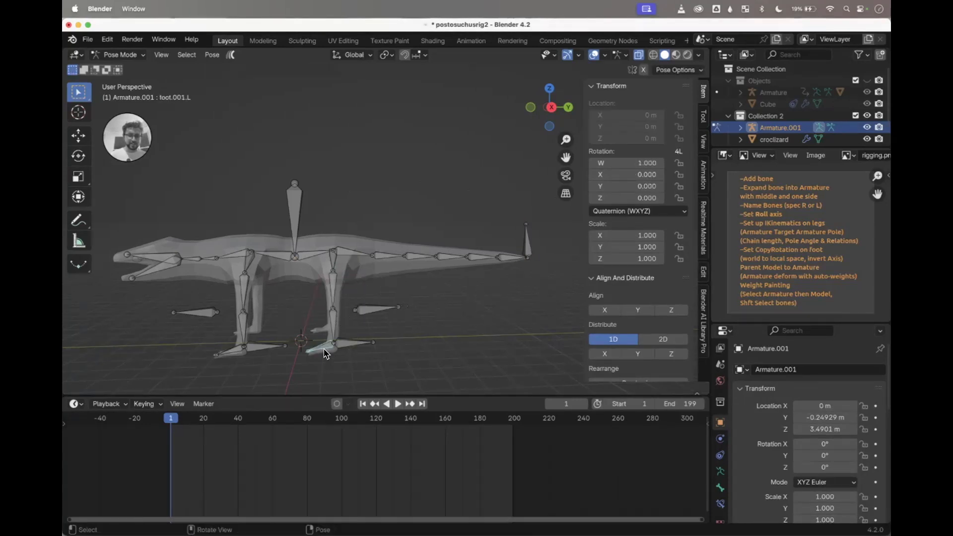
{"action": "key", "text": "r"}
{"action": "key", "text": "Escape"}
{"action": "middle_click_drag", "start_coordinate": [352, 352], "coordinate": [397, 333], "text": "shift"}
{"action": "left_click", "coordinate": [556, 109]}
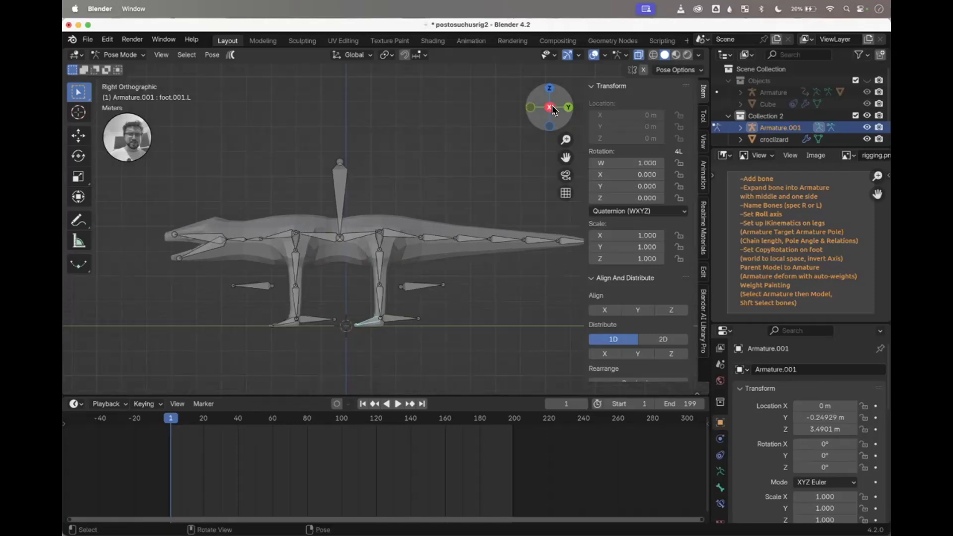
{"action": "left_click", "coordinate": [205, 236]}
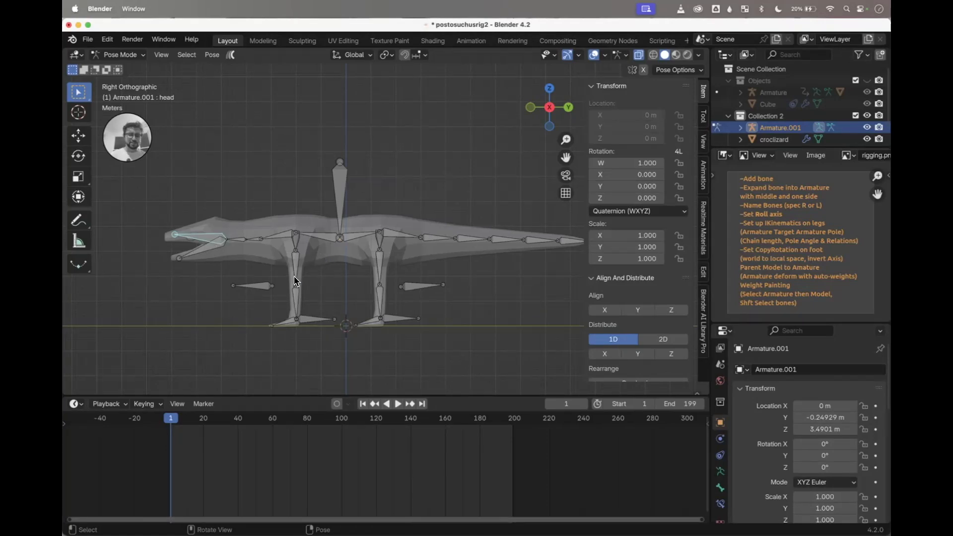
{"action": "key", "text": "r"}
{"action": "right_click", "coordinate": [184, 223]}
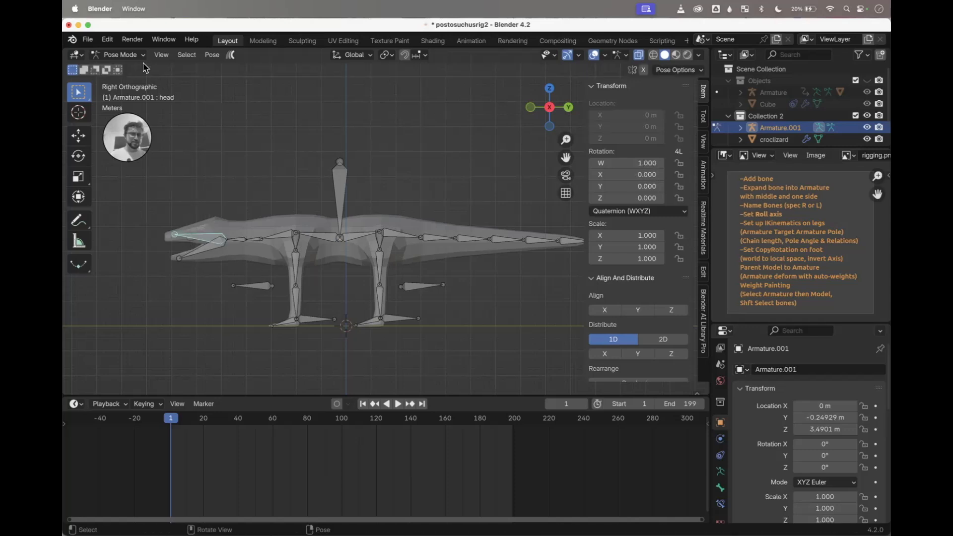
Step: In Edit Mode, parent the jaw bone to the head bone with Keep Offset
{"action": "left_click", "coordinate": [125, 54]}
{"action": "left_click", "coordinate": [133, 82]}
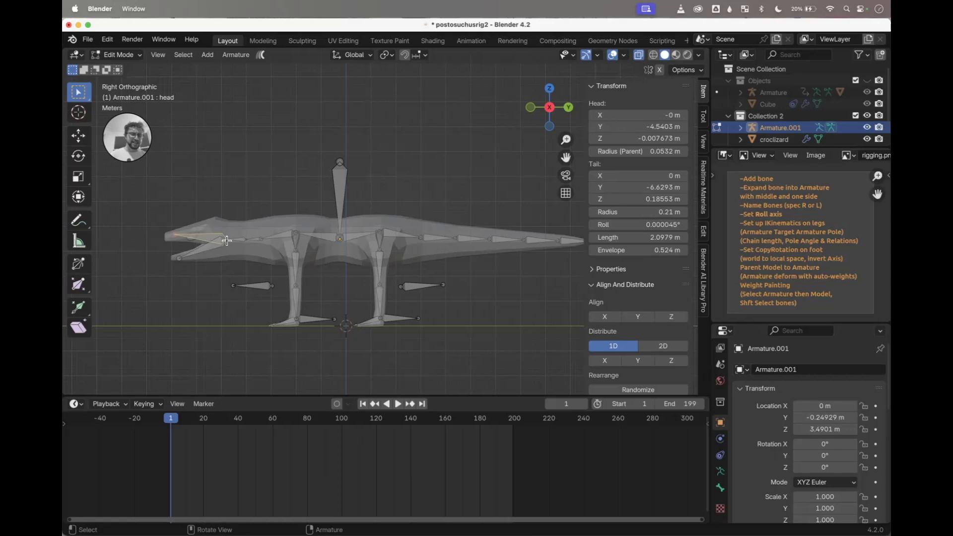
{"action": "left_click", "coordinate": [205, 249]}
{"action": "left_click", "coordinate": [205, 238], "text": "shift"}
{"action": "key", "text": "ctrl+p"}
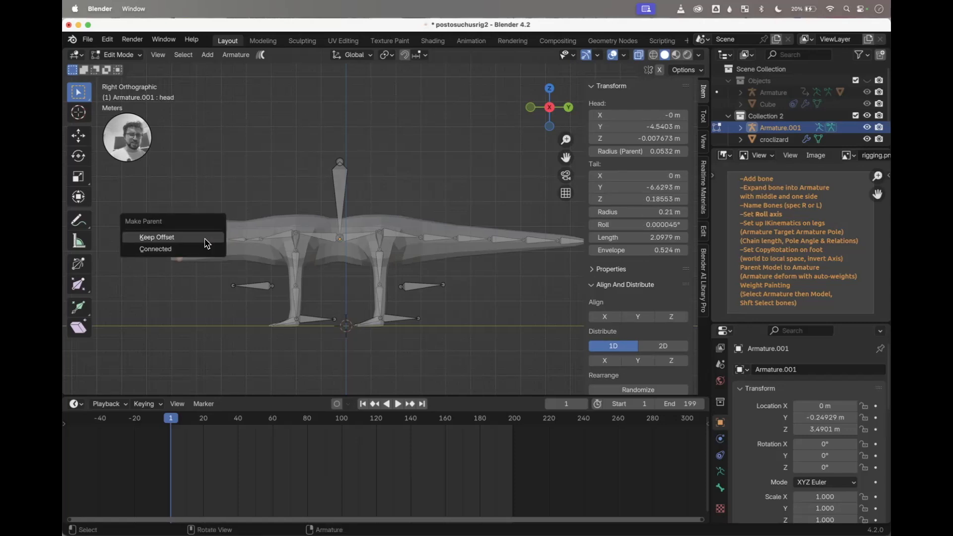
{"action": "left_click", "coordinate": [207, 242]}
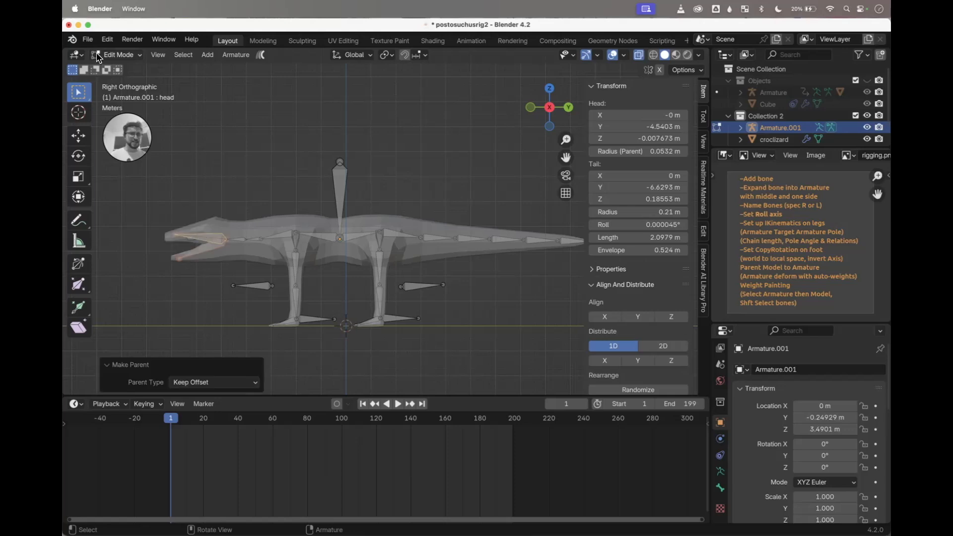
Step: Return the armature to Pose Mode and test-rotate the head bone without keeping the rotation
{"action": "left_click", "coordinate": [119, 55]}
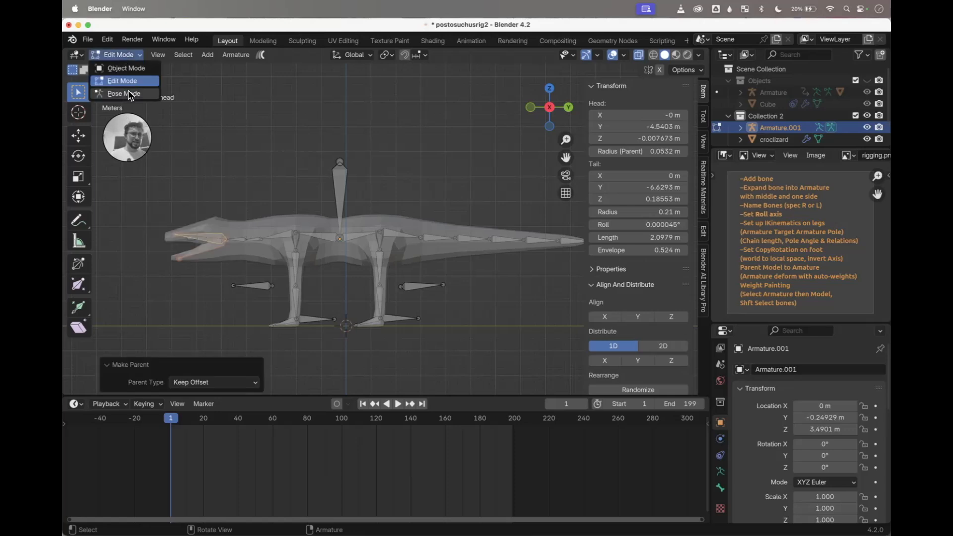
{"action": "left_click", "coordinate": [124, 93]}
{"action": "key", "text": "r"}
{"action": "right_click", "coordinate": [215, 208]}
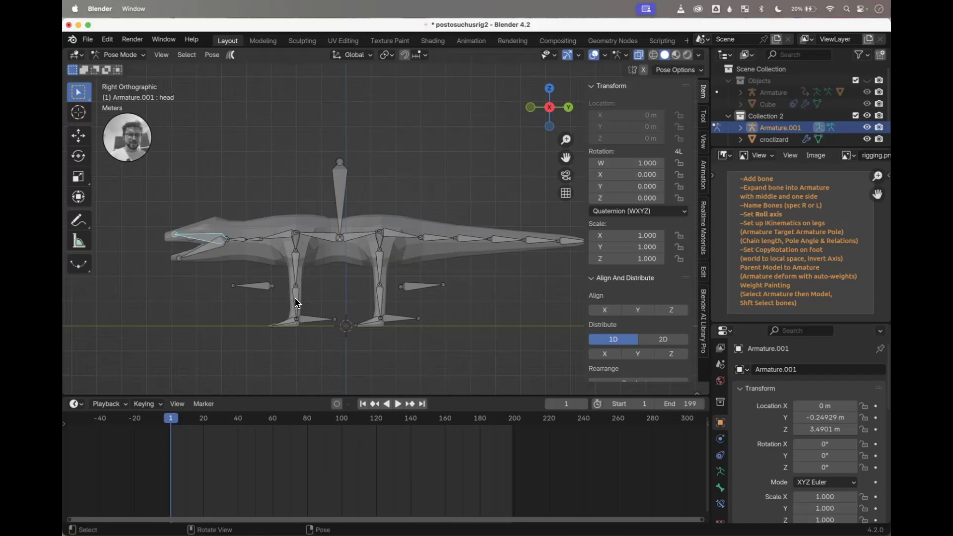
Step: From the right side view, test-rotate the tail tip bone and the first tail bone without keeping either rotation
{"action": "middle_click_drag", "start_coordinate": [296, 302], "coordinate": [473, 274]}
{"action": "left_click", "coordinate": [496, 248]}
{"action": "left_click", "coordinate": [551, 111]}
{"action": "middle_click_drag", "start_coordinate": [481, 243], "coordinate": [480, 244], "text": "shift"}
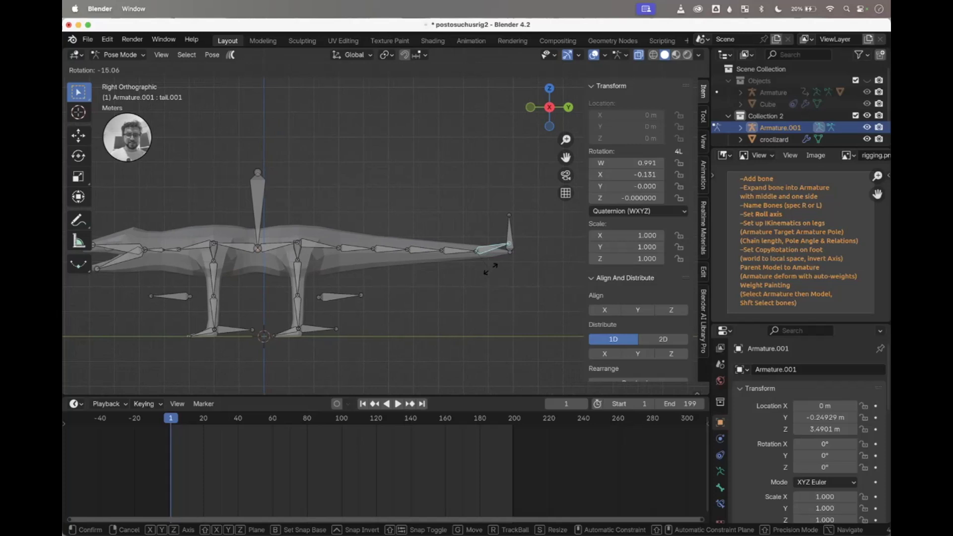
{"action": "left_click", "coordinate": [358, 251]}
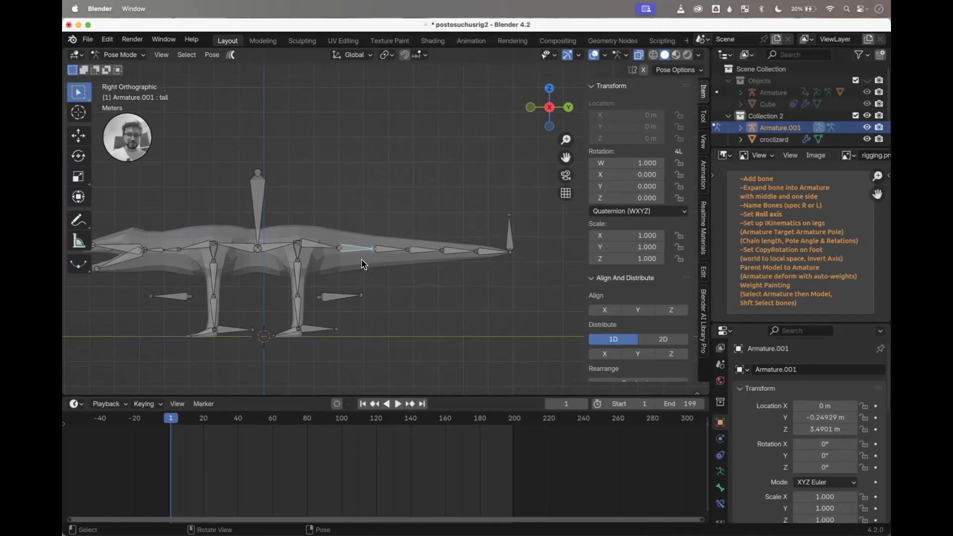
{"action": "key", "text": "r"}
{"action": "key", "text": "Escape"}
Step: Add an Inverse Kinematics bone constraint to the last tail bone, tail.001, enlarging the properties area for its settings
{"action": "left_click", "coordinate": [479, 254]}
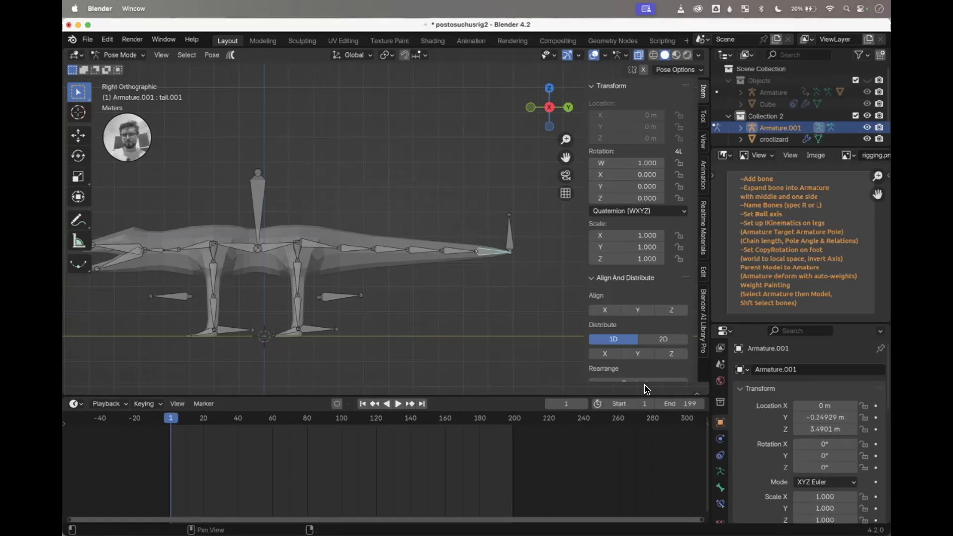
{"action": "left_click_drag", "start_coordinate": [767, 322], "coordinate": [767, 288]}
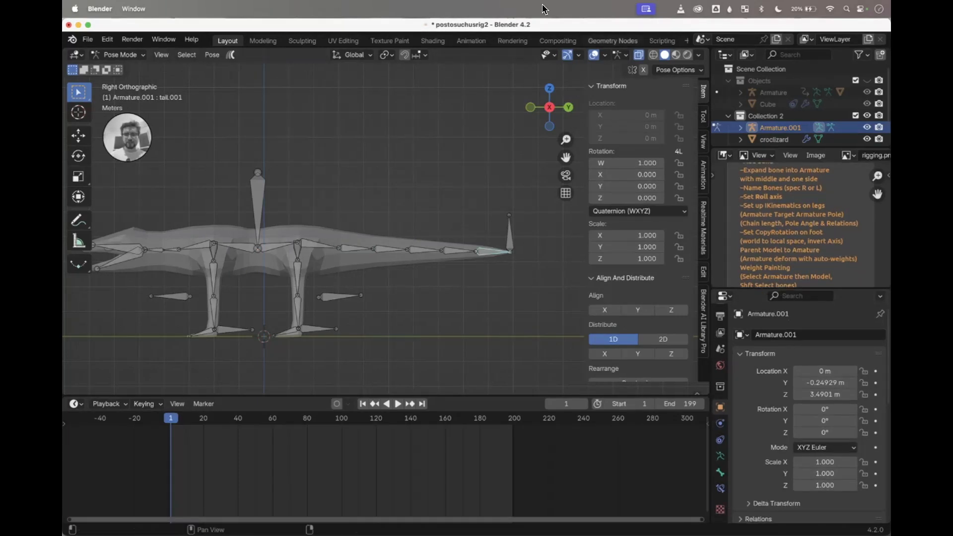
{"action": "double_click", "coordinate": [542, 25]}
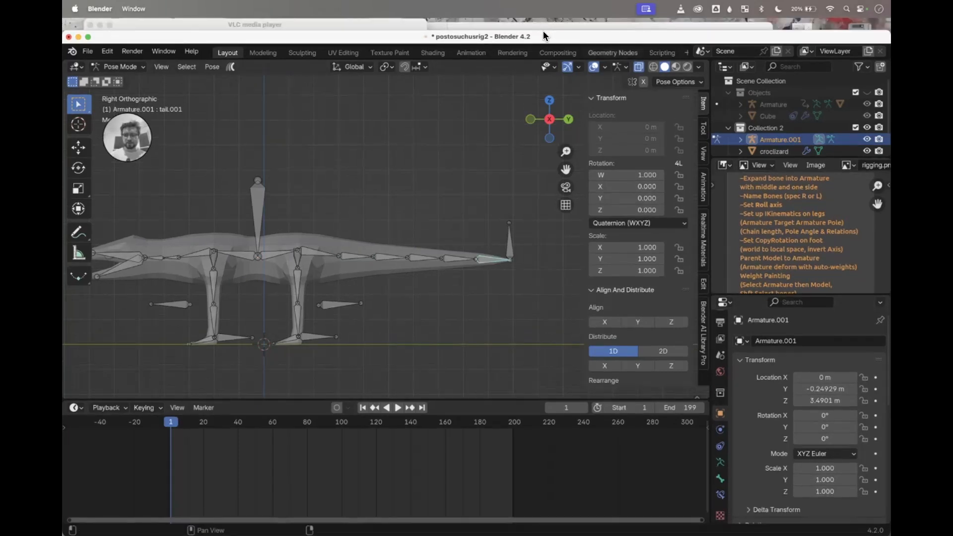
{"action": "double_click", "coordinate": [543, 31]}
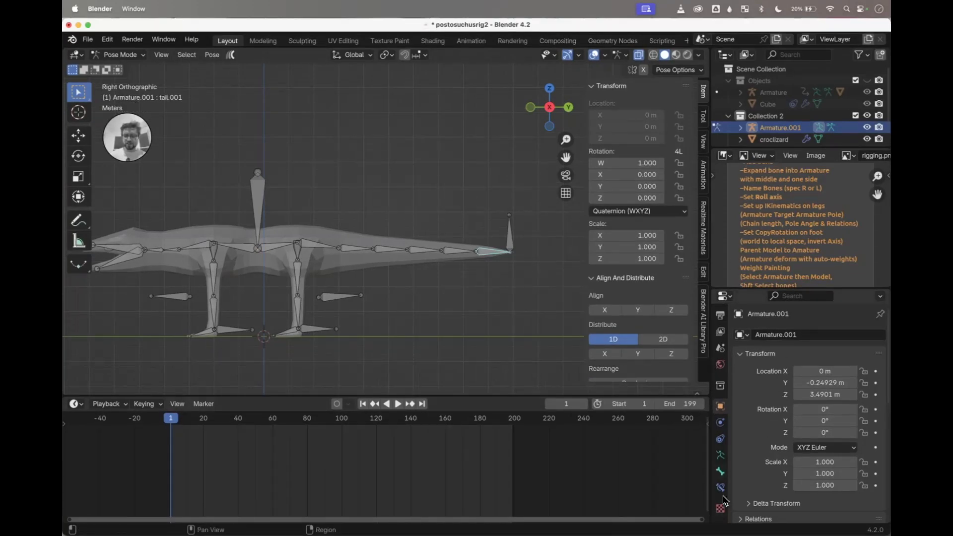
{"action": "left_click", "coordinate": [723, 490]}
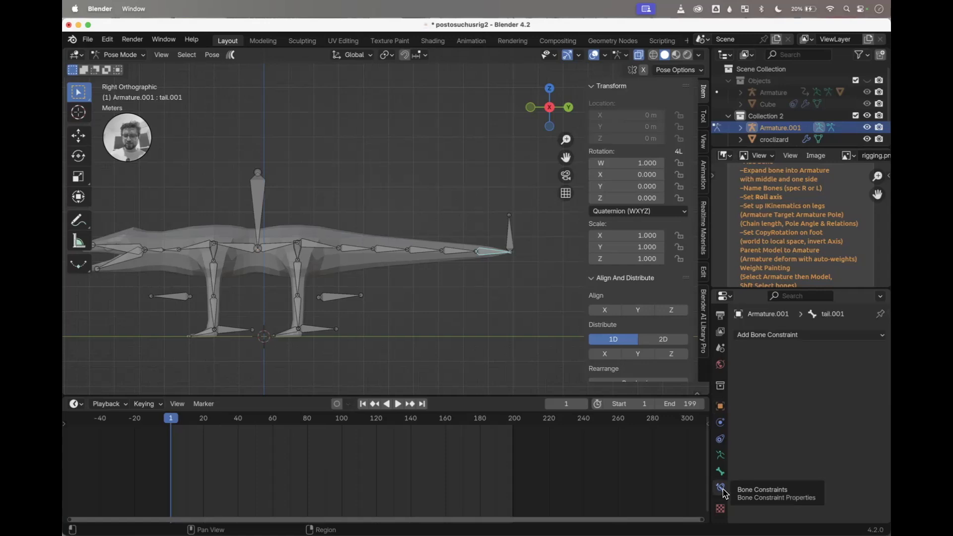
{"action": "left_click", "coordinate": [822, 338]}
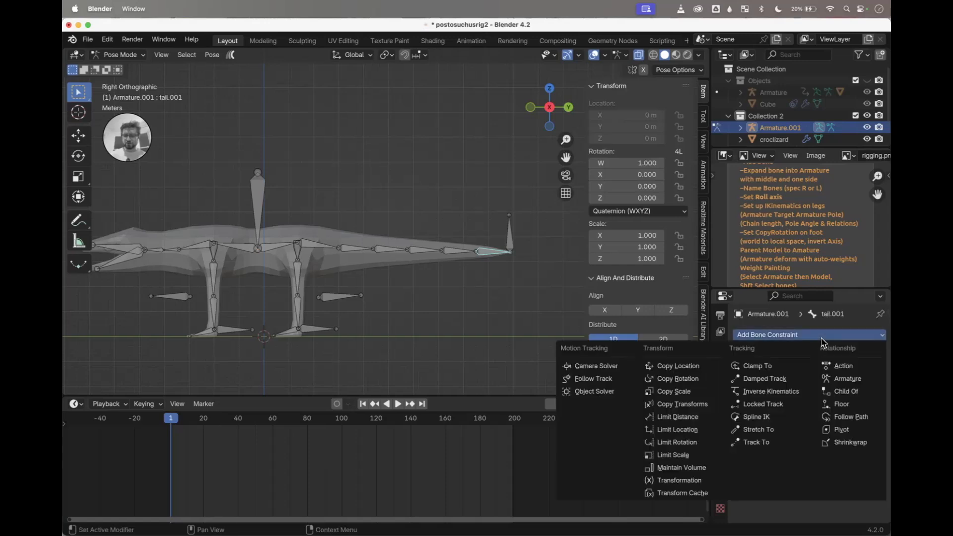
{"action": "left_click", "coordinate": [788, 394]}
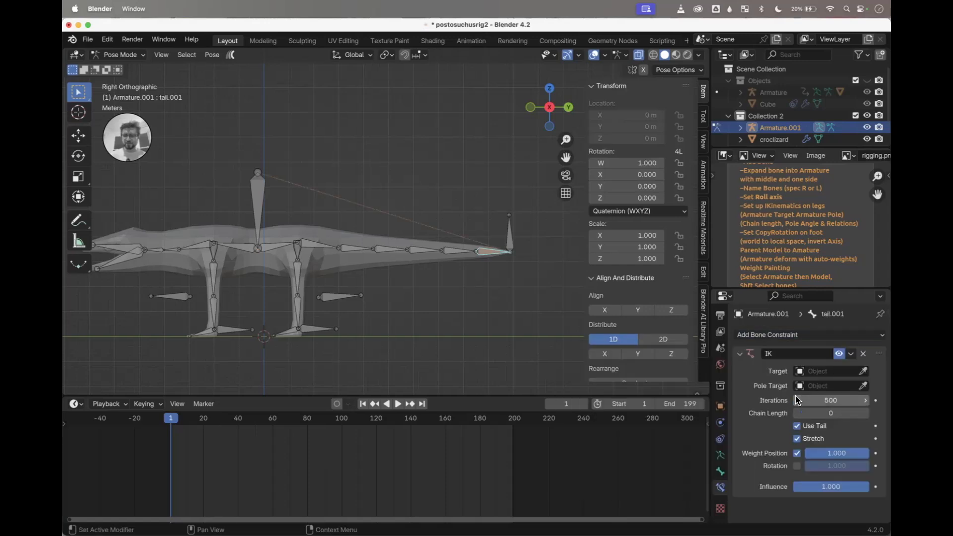
Step: Set the tail IK constraint's target to Armature.001 and its bone to TailTarget
{"action": "left_click", "coordinate": [829, 372]}
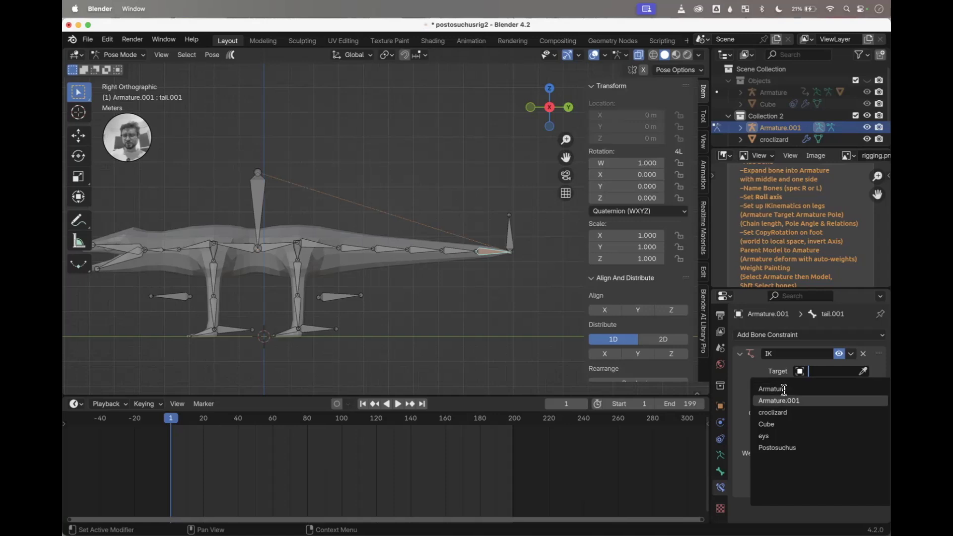
{"action": "left_click", "coordinate": [744, 370]}
{"action": "left_click", "coordinate": [863, 372]}
{"action": "left_click", "coordinate": [259, 178]}
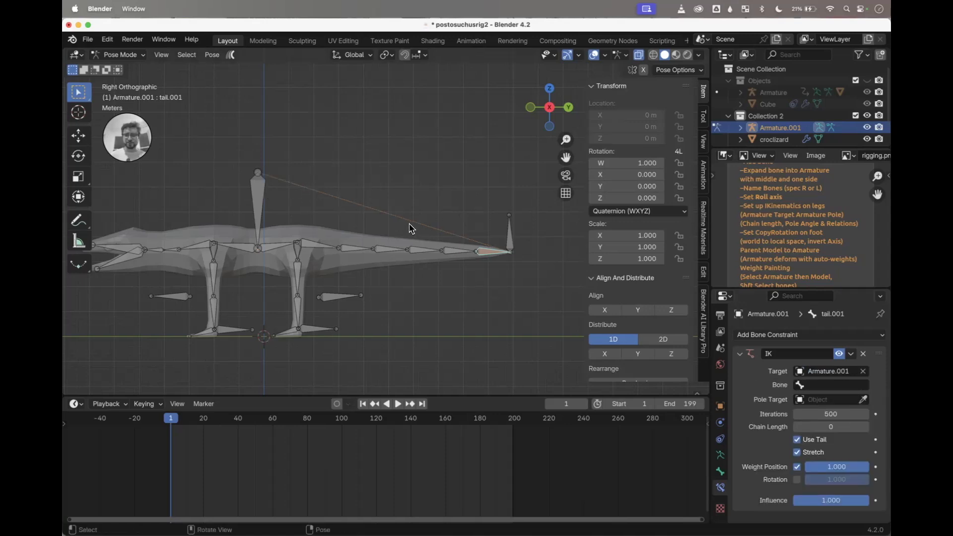
{"action": "left_click", "coordinate": [814, 386]}
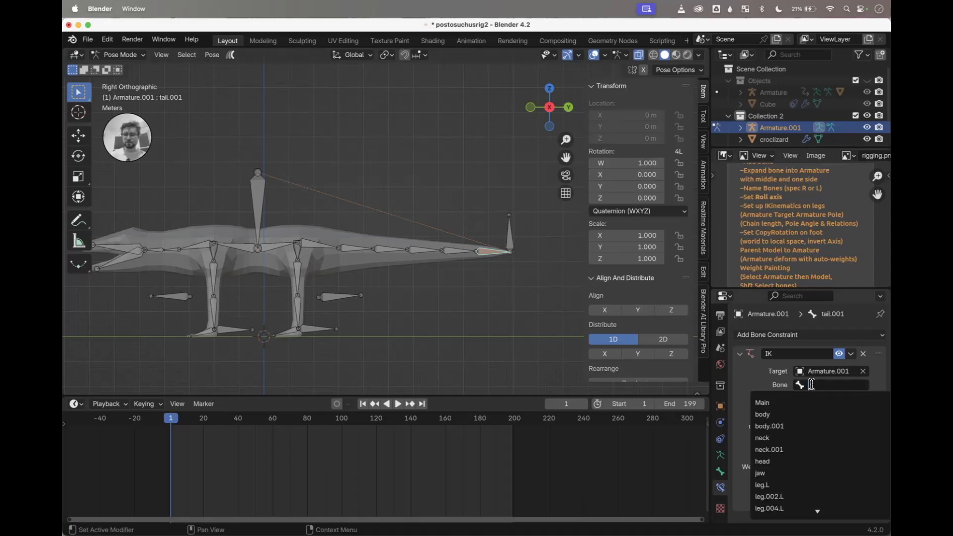
{"action": "type", "text": "tr"}
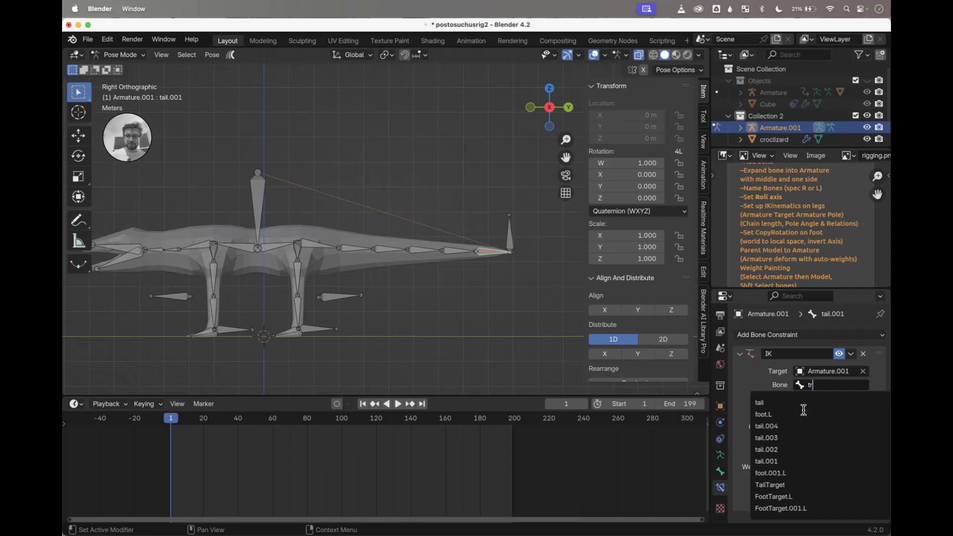
{"action": "key", "text": "BackSpace"}
{"action": "type", "text": "arg"}
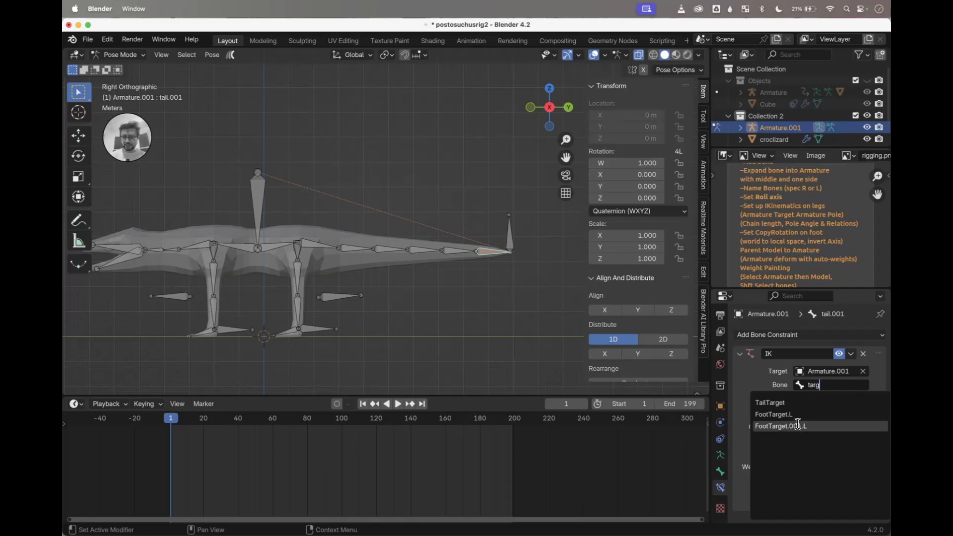
{"action": "left_click", "coordinate": [783, 403]}
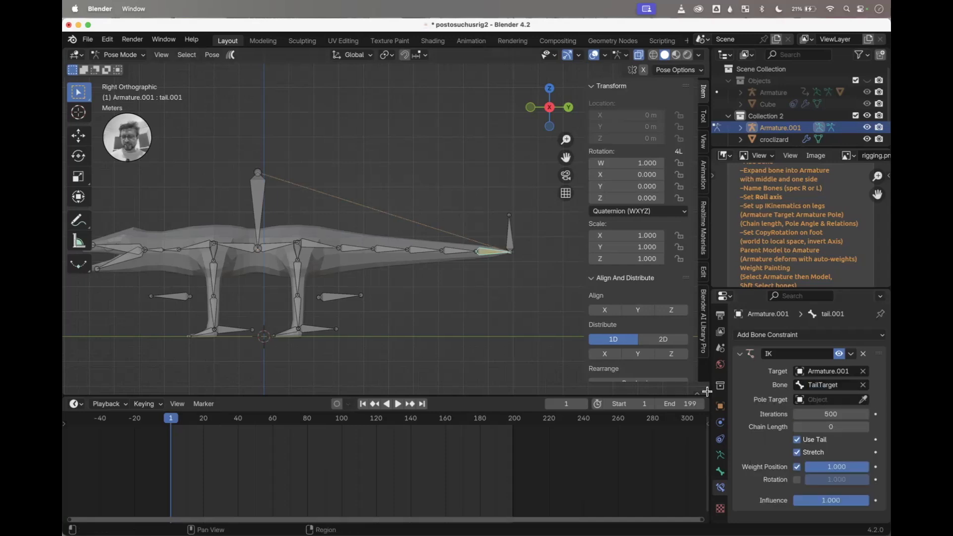
Step: Move the TailTarget bone toward the hips to test the tail IK, and clear its location
{"action": "scroll", "coordinate": [457, 332], "scroll_direction": "left", "scroll_amount": 2, "text": "shift"}
{"action": "scroll", "coordinate": [458, 331], "scroll_direction": "right", "scroll_amount": 2, "text": "shift"}
{"action": "scroll", "coordinate": [458, 331], "scroll_direction": "down", "scroll_amount": 1, "text": "shift"}
{"action": "left_click", "coordinate": [509, 233]}
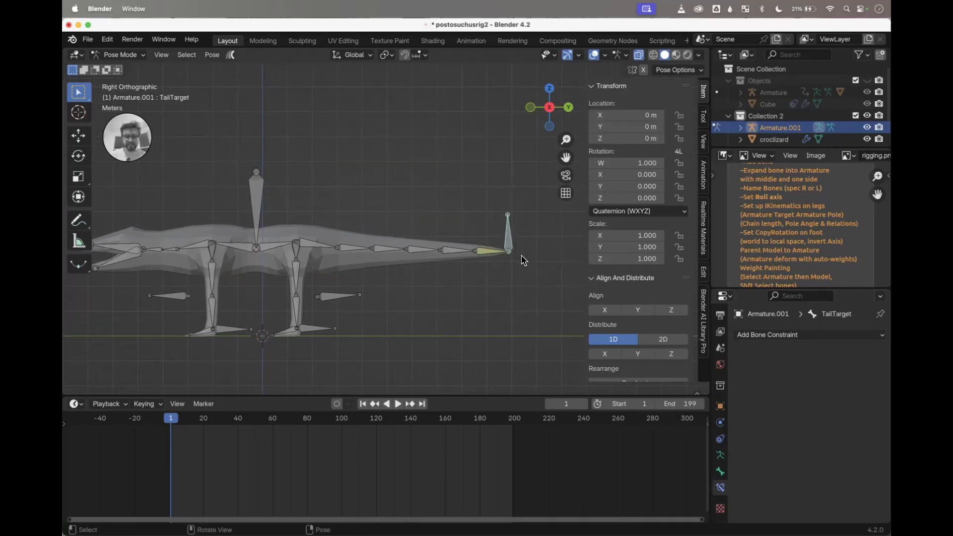
{"action": "key", "text": "g"}
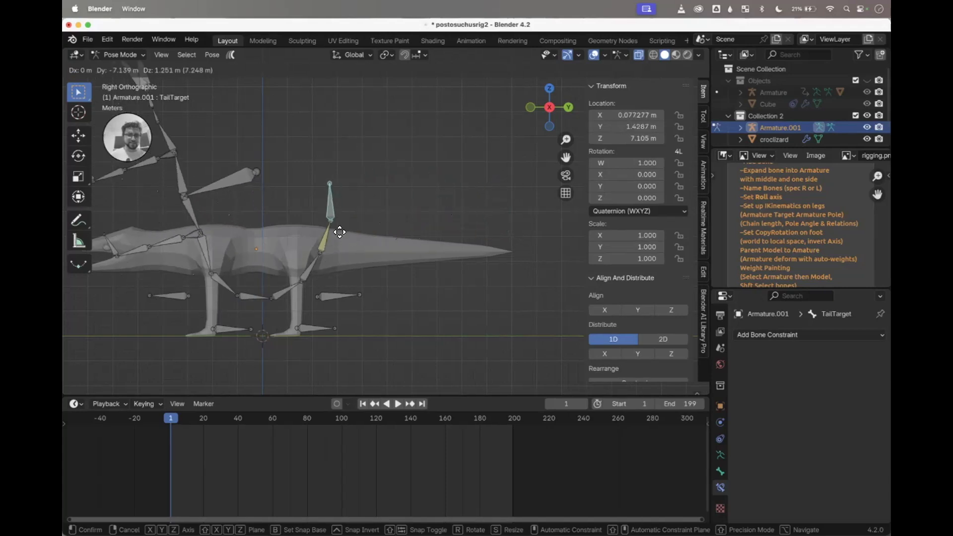
{"action": "left_click", "coordinate": [320, 258]}
{"action": "left_click", "coordinate": [403, 268]}
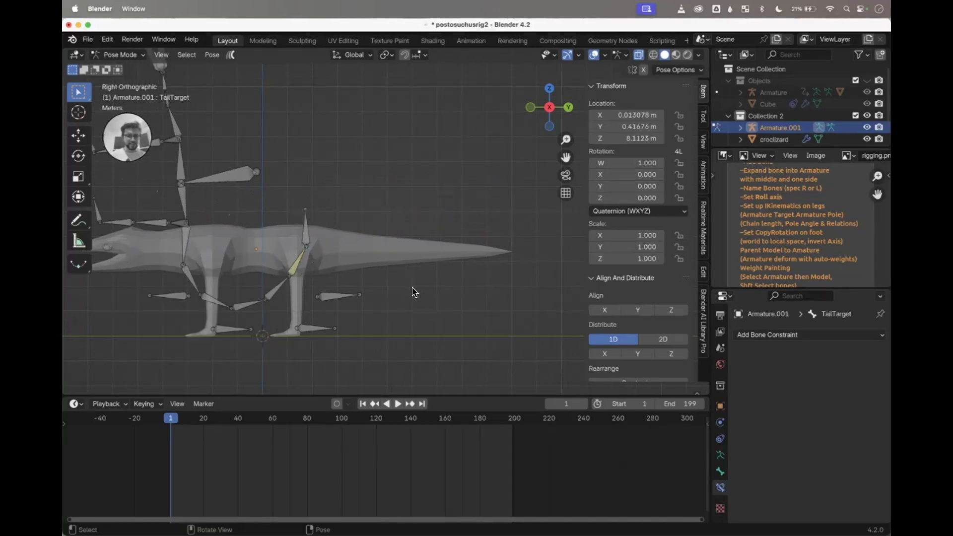
{"action": "key", "text": "ctrl+z"}
{"action": "left_click", "coordinate": [370, 250]}
{"action": "left_click", "coordinate": [309, 233]}
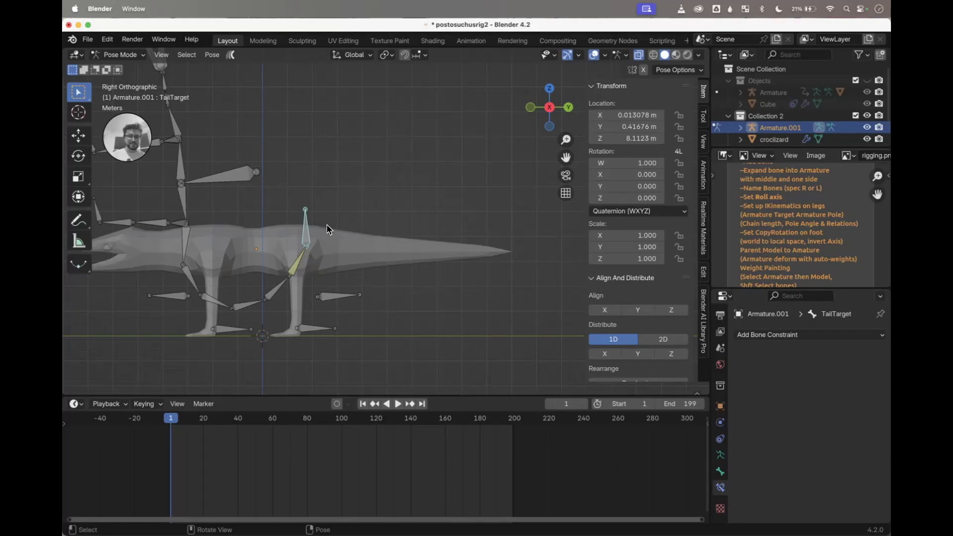
{"action": "key", "text": "alt+g"}
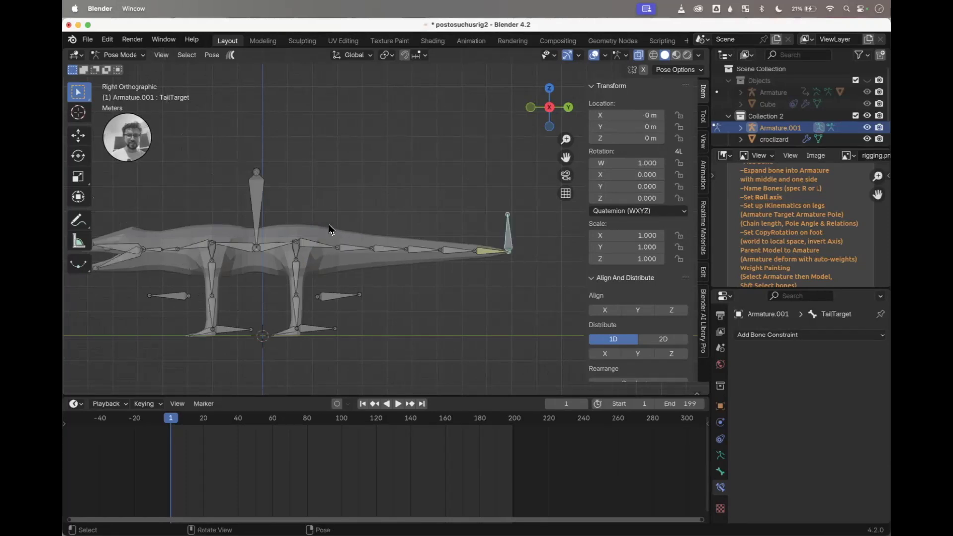
Step: Rotate the Main bone by about 7°, test-move it upward by about 2 m and clear its location
{"action": "left_click", "coordinate": [258, 196]}
{"action": "key", "text": "r"}
{"action": "left_click", "coordinate": [328, 200]}
{"action": "key", "text": "g"}
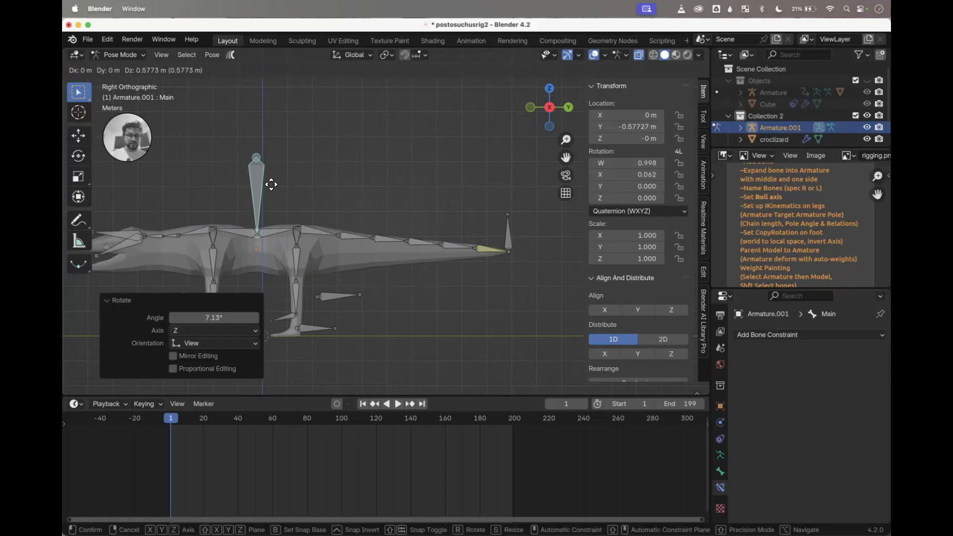
{"action": "left_click", "coordinate": [280, 158]}
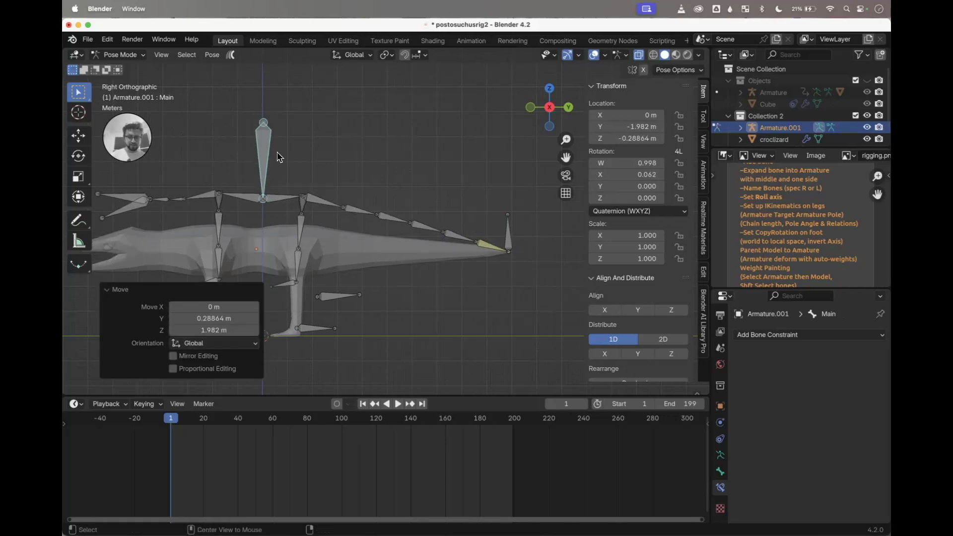
{"action": "key", "text": "alt+g"}
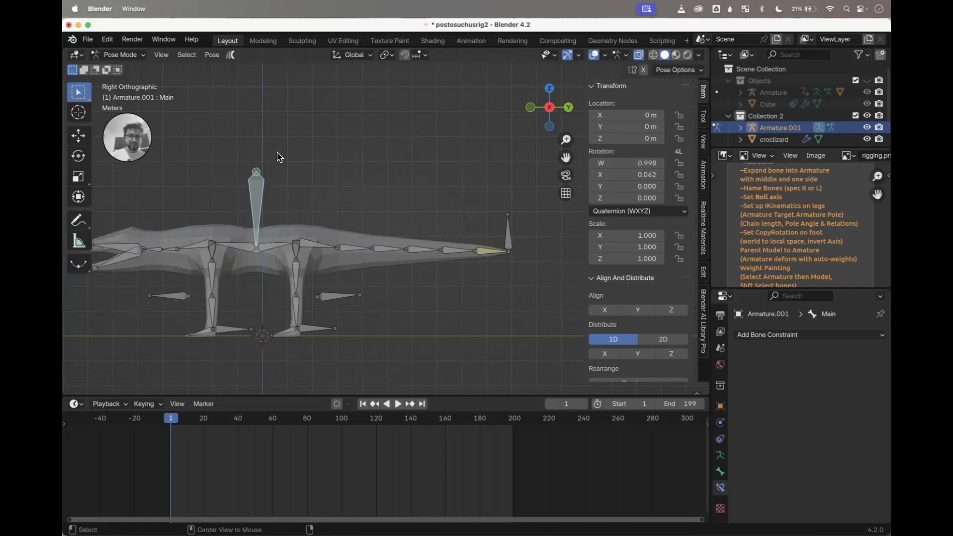
Step: Set the chain length of the last tail bone's IK constraint to 5
{"action": "left_click", "coordinate": [481, 254]}
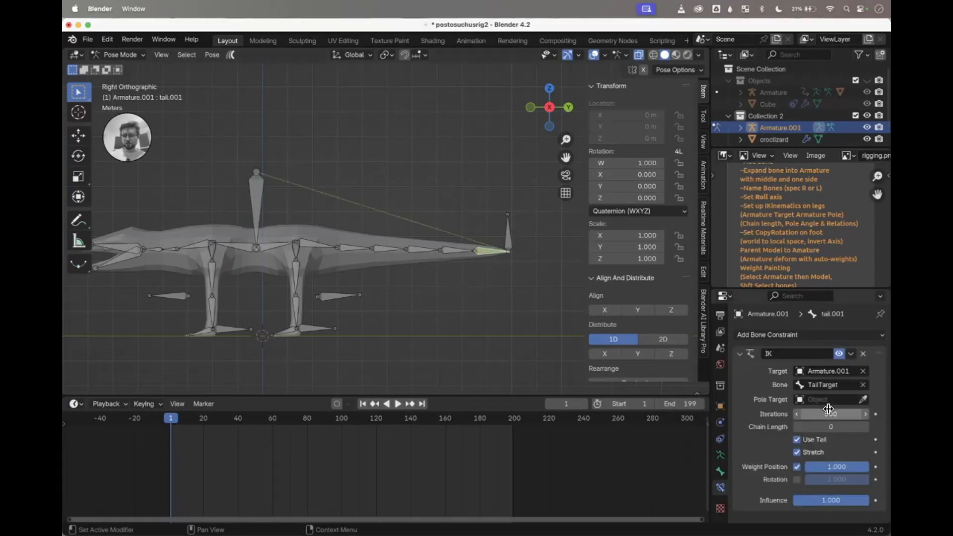
{"action": "left_click", "coordinate": [864, 427]}
{"action": "left_click", "coordinate": [865, 427]}
{"action": "left_click", "coordinate": [865, 426]}
{"action": "left_click", "coordinate": [864, 426]}
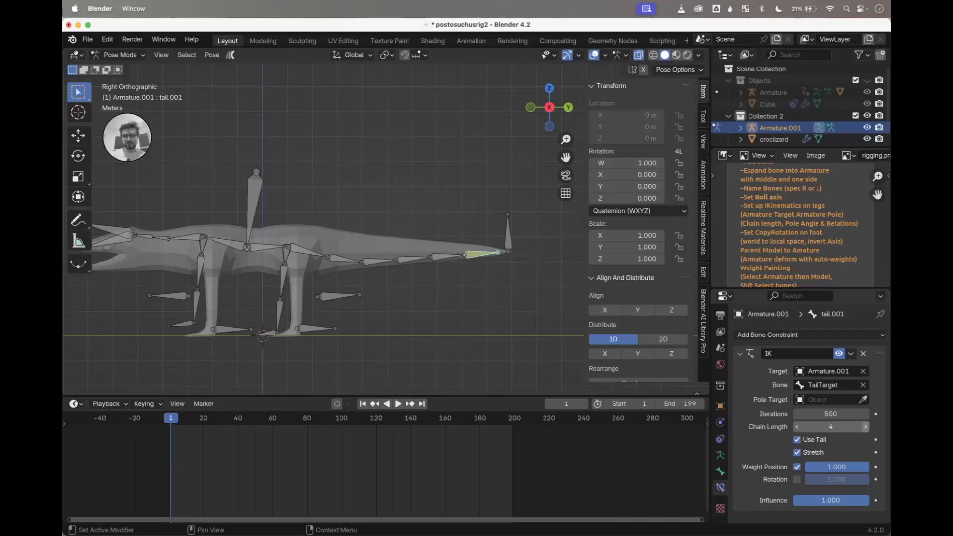
{"action": "left_click", "coordinate": [865, 426]}
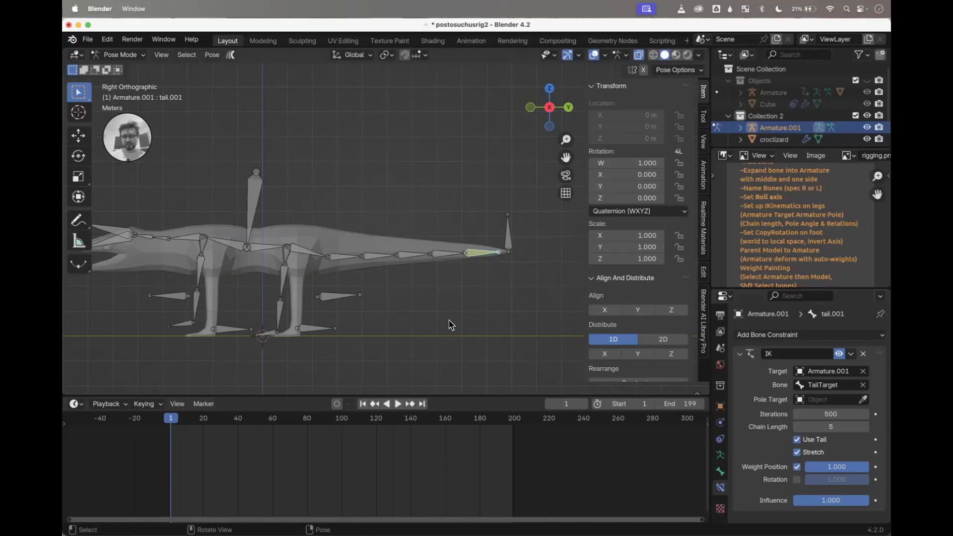
Step: Move the TailTarget bone up and toward the body to test the shortened IK chain
{"action": "scroll", "coordinate": [439, 314], "scroll_direction": "left", "scroll_amount": 3, "text": "shift"}
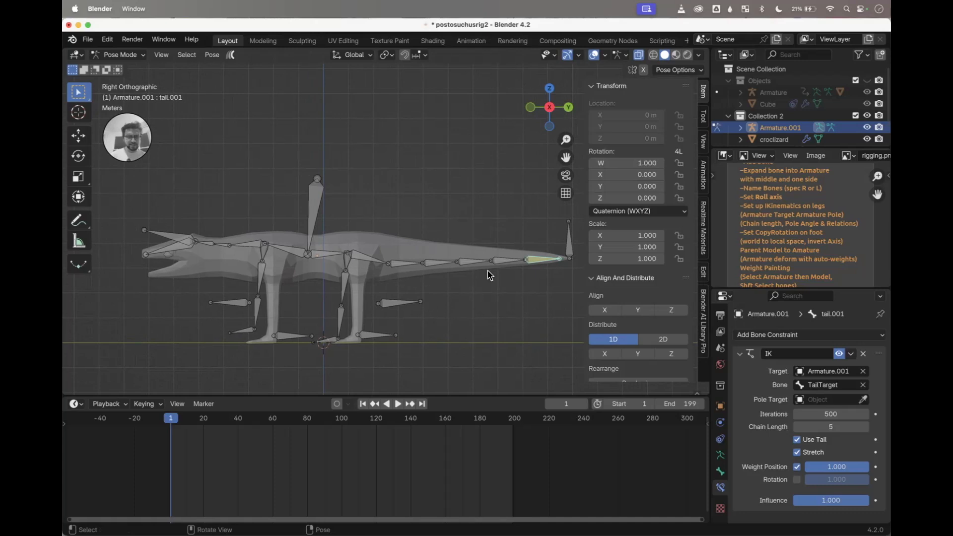
{"action": "left_click", "coordinate": [570, 254]}
{"action": "key", "text": "g"}
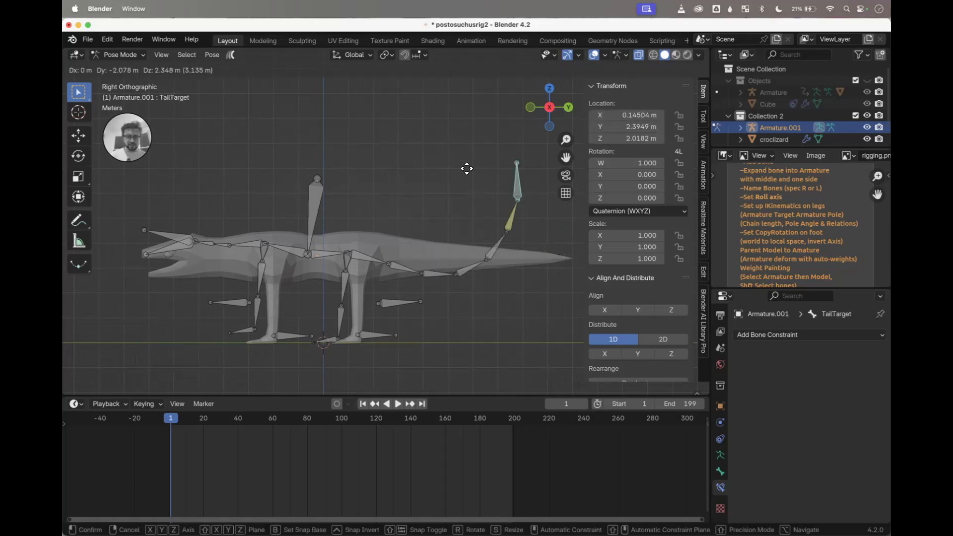
Step: Cancel the TailTarget move and clear the rotation of all bones in the armature
{"action": "right_click", "coordinate": [396, 200]}
{"action": "left_click", "coordinate": [316, 200]}
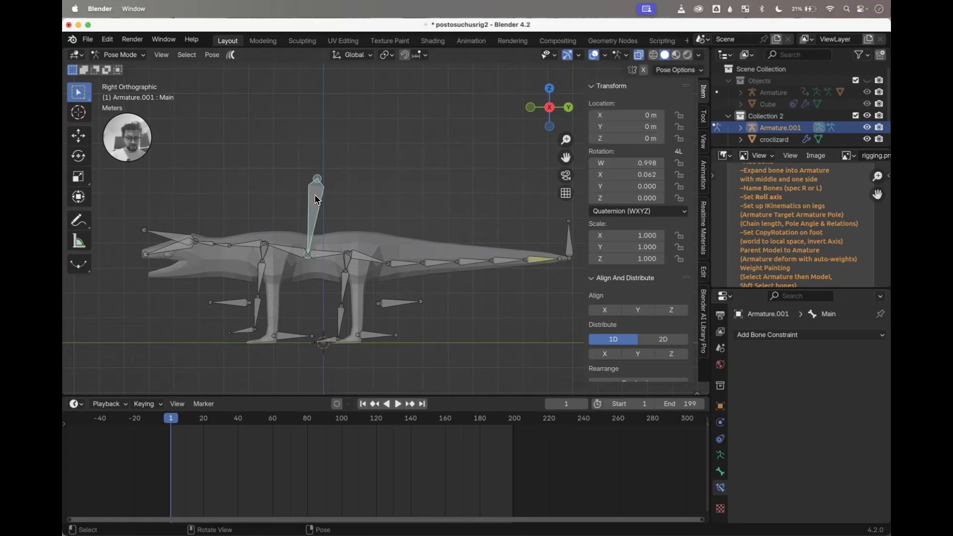
{"action": "key", "text": "a"}
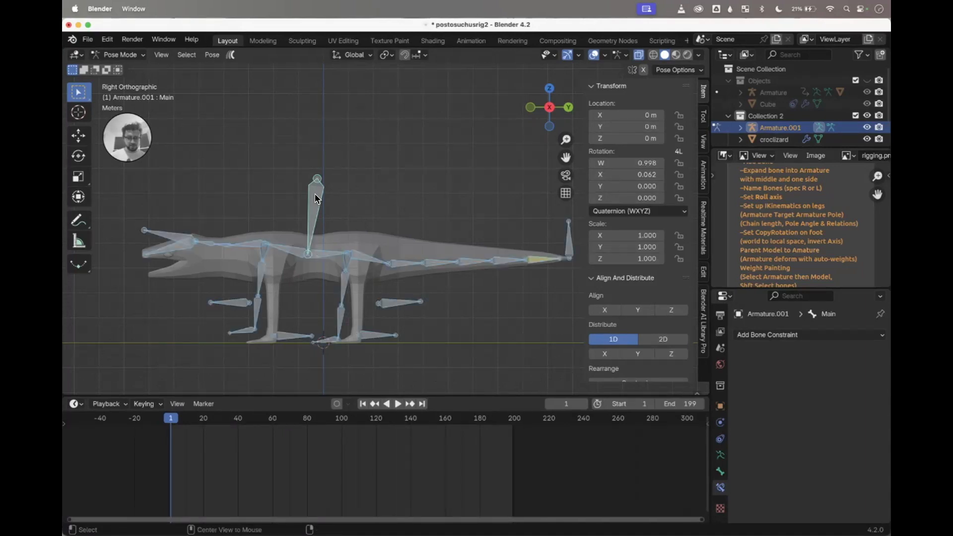
{"action": "key", "text": "alt+r"}
{"action": "left_click", "coordinate": [432, 200]}
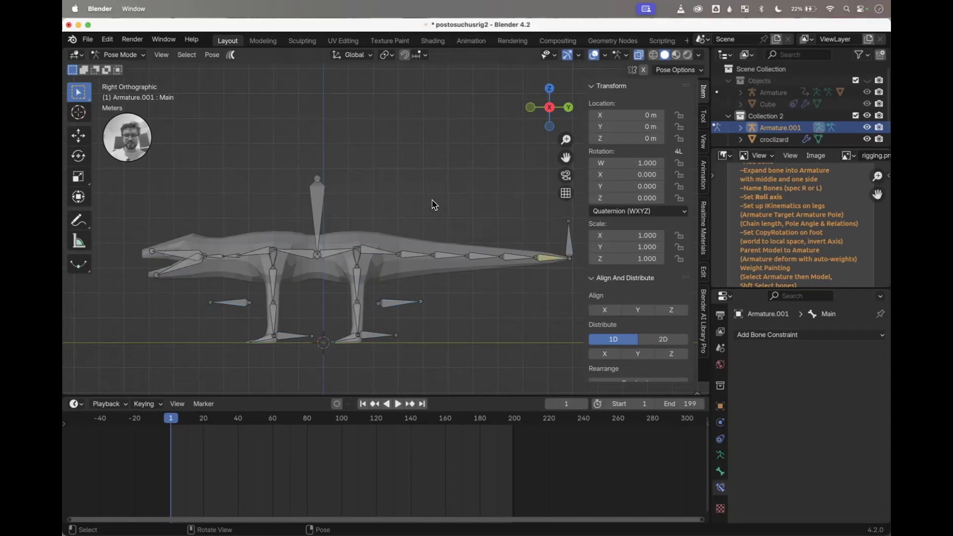
{"action": "scroll", "coordinate": [431, 201], "scroll_direction": "right", "scroll_amount": 3}
{"action": "scroll", "coordinate": [432, 201], "scroll_direction": "right", "scroll_amount": 2, "text": "shift"}
{"action": "scroll", "coordinate": [434, 205], "scroll_direction": "right", "scroll_amount": 5}
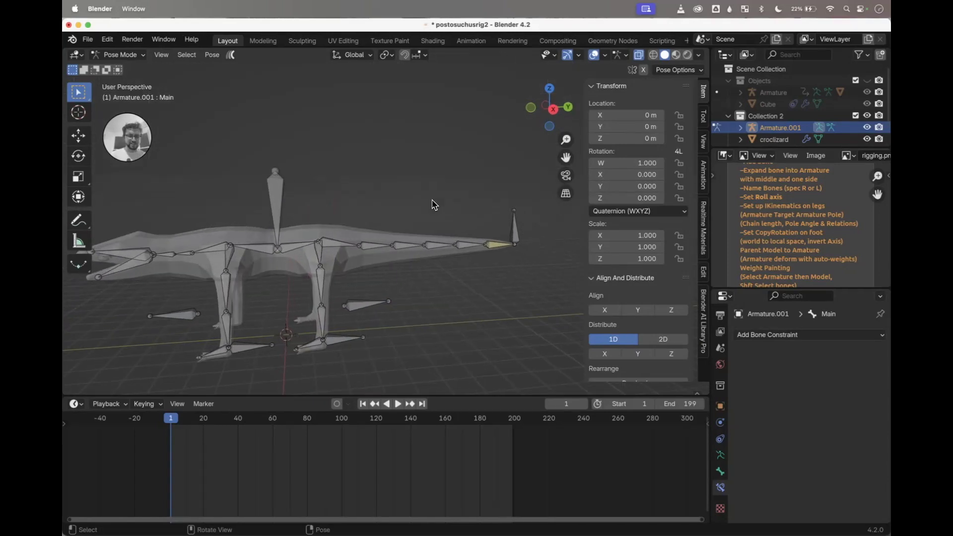
{"action": "key", "text": "a"}
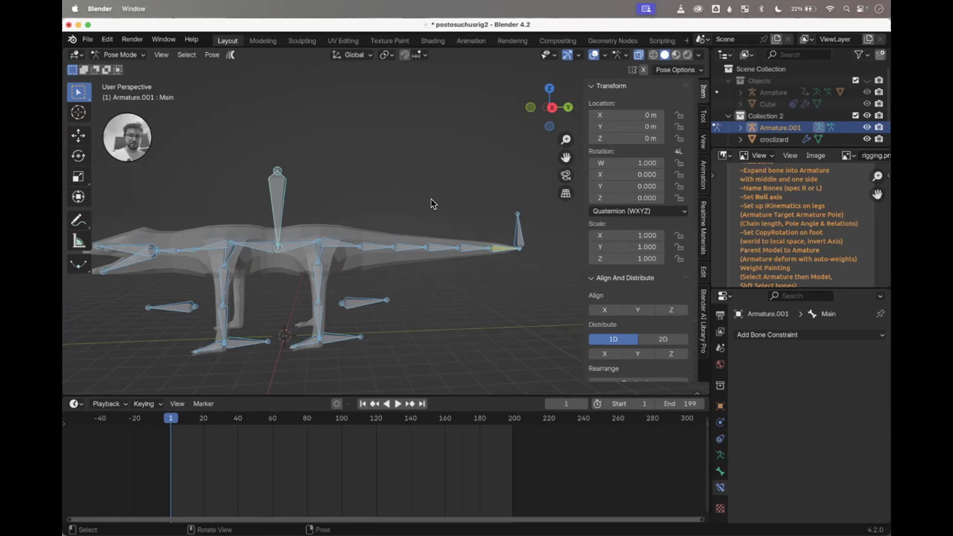
{"action": "scroll", "coordinate": [431, 200], "scroll_direction": "left", "scroll_amount": 3, "text": "shift"}
{"action": "scroll", "coordinate": [399, 197], "scroll_direction": "right", "scroll_amount": 2, "text": "shift"}
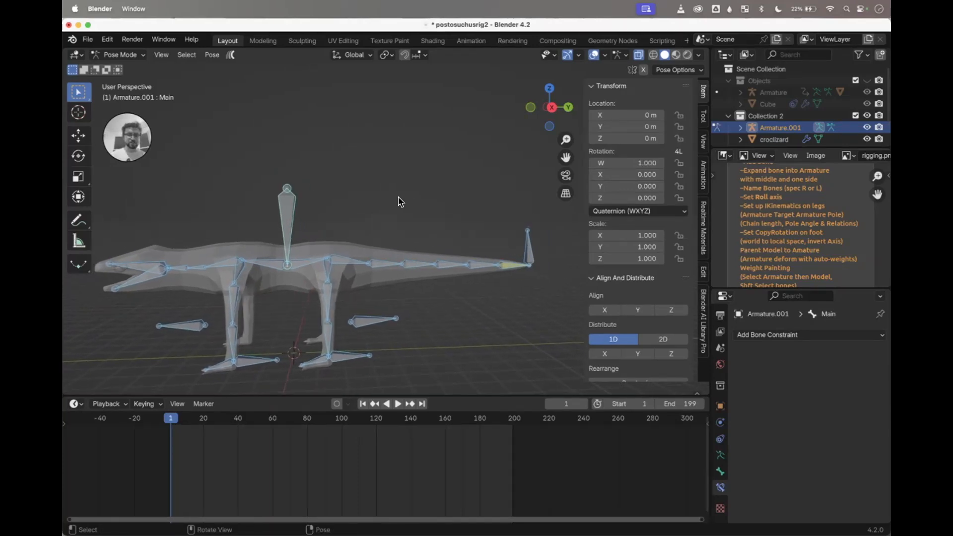
{"action": "scroll", "coordinate": [400, 201], "scroll_direction": "left", "scroll_amount": 3}
{"action": "key", "text": "alt+a"}
{"action": "scroll", "coordinate": [400, 201], "scroll_direction": "right", "scroll_amount": 3}
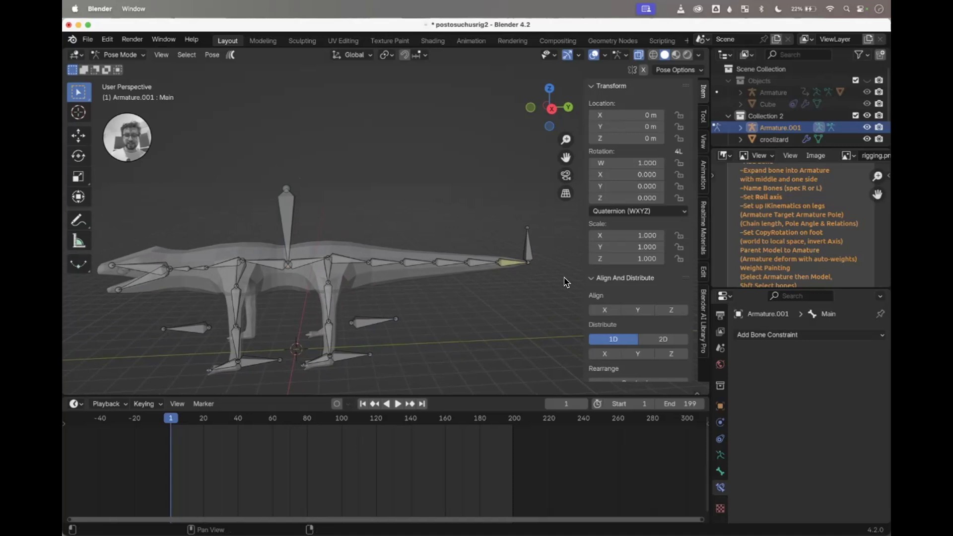
Step: Test how the tail chain bends by moving the TailTarget bone, and cancel the move
{"action": "left_click", "coordinate": [513, 264]}
{"action": "left_click", "coordinate": [527, 255]}
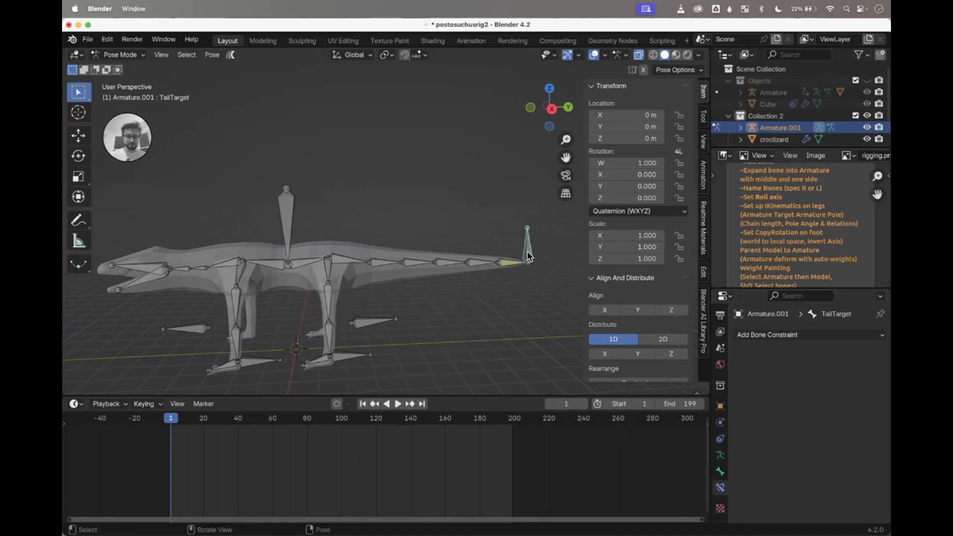
{"action": "key", "text": "g"}
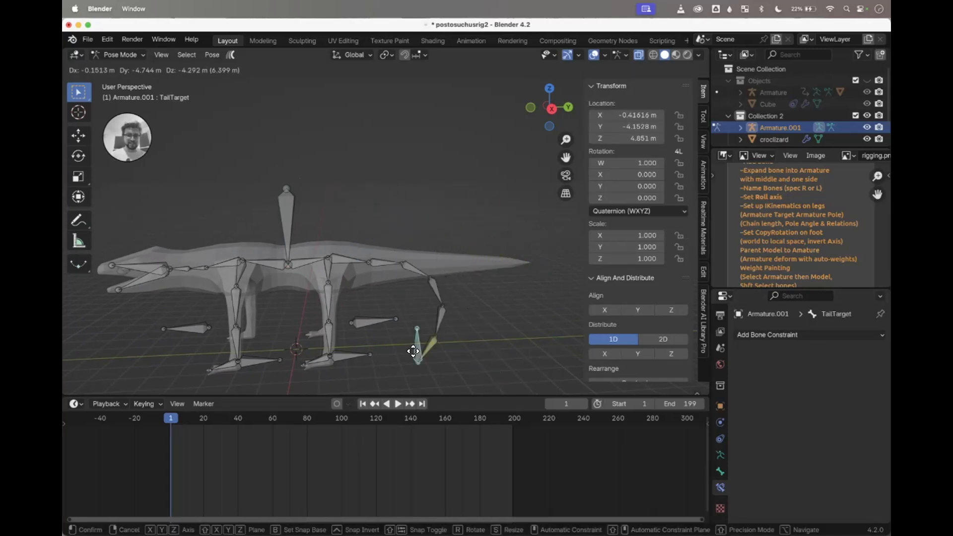
{"action": "right_click", "coordinate": [365, 320]}
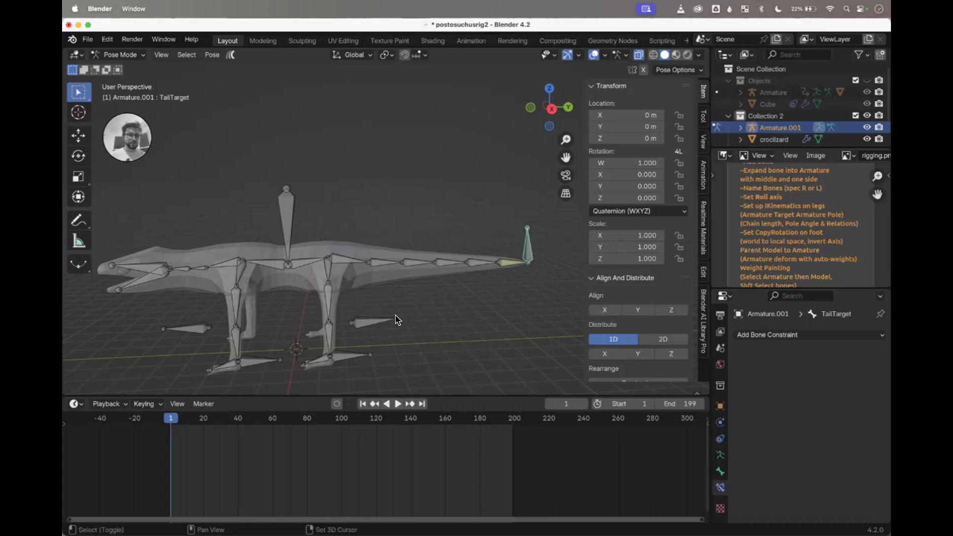
Step: Add an Inverse Kinematics constraint to the lower front leg bone leg.004.L
{"action": "scroll", "coordinate": [395, 319], "scroll_direction": "left", "scroll_amount": 3, "text": "shift"}
{"action": "key", "text": "KP_3"}
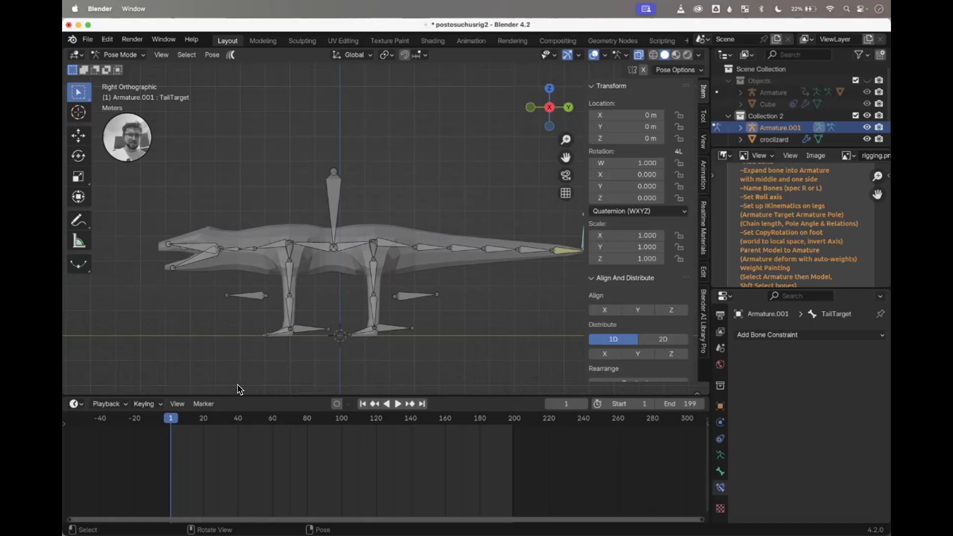
{"action": "left_click", "coordinate": [290, 301]}
{"action": "scroll", "coordinate": [288, 302], "scroll_direction": "up", "scroll_amount": 3}
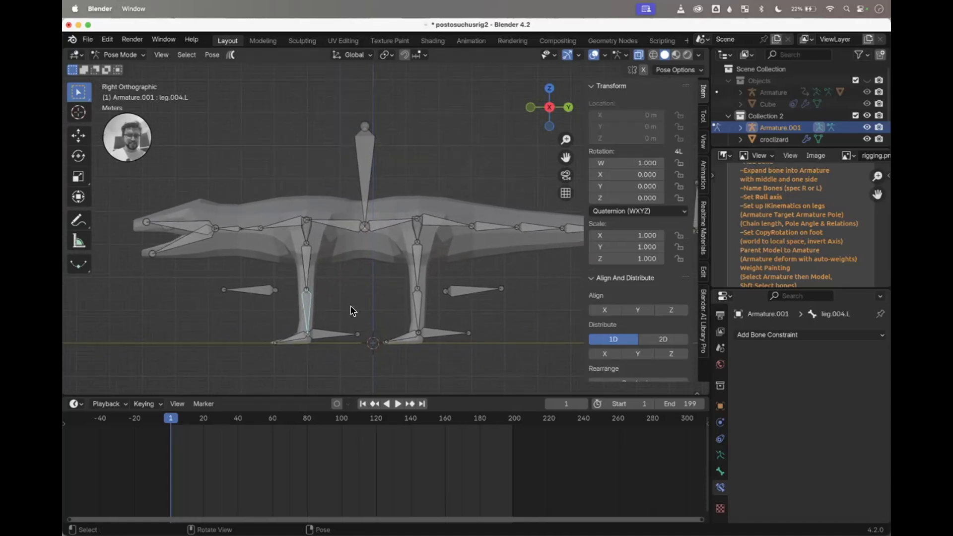
{"action": "left_click", "coordinate": [778, 335]}
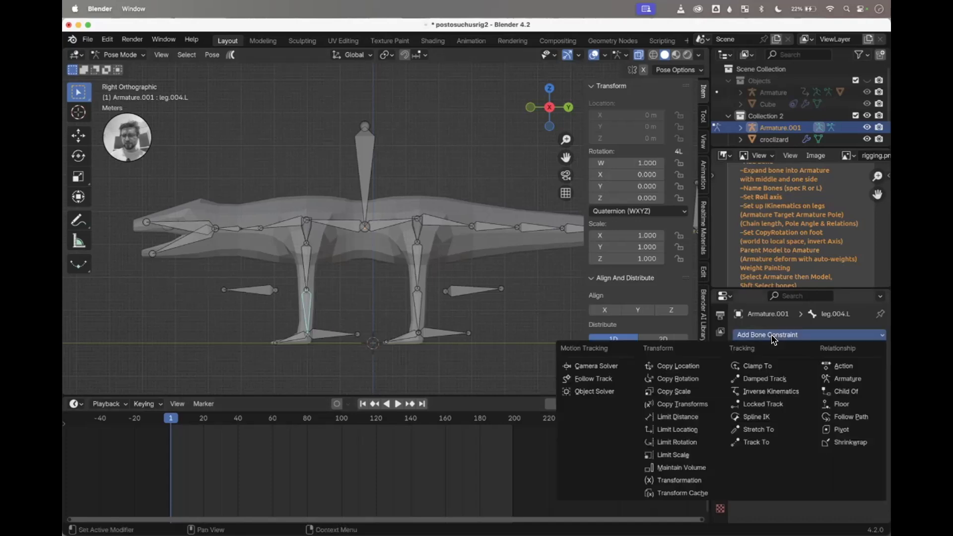
{"action": "left_click", "coordinate": [772, 393]}
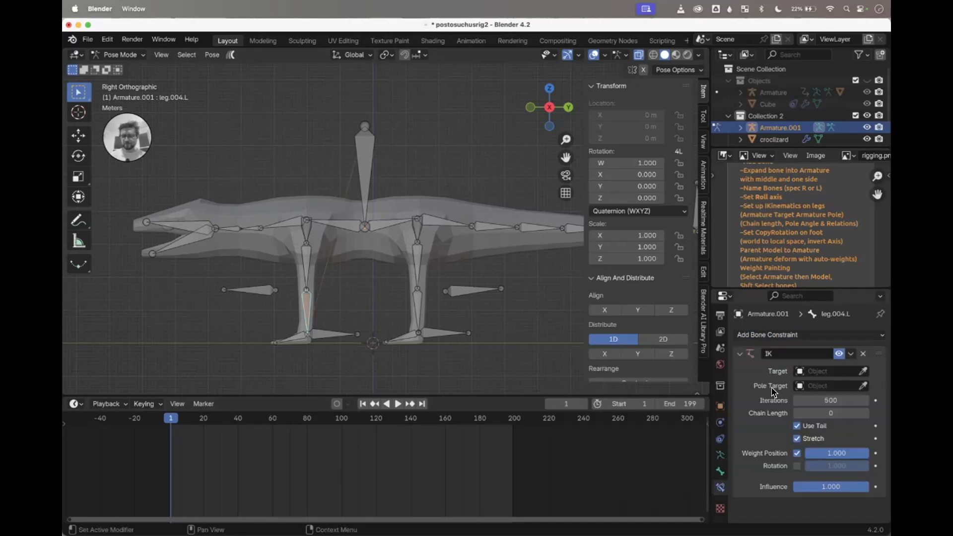
Step: Set Armature.001 as both target and pole target of the leg's IK constraint, with FootTarget.L as the target bone
{"action": "left_click", "coordinate": [829, 371]}
{"action": "left_click", "coordinate": [828, 401]}
{"action": "left_click", "coordinate": [827, 401]}
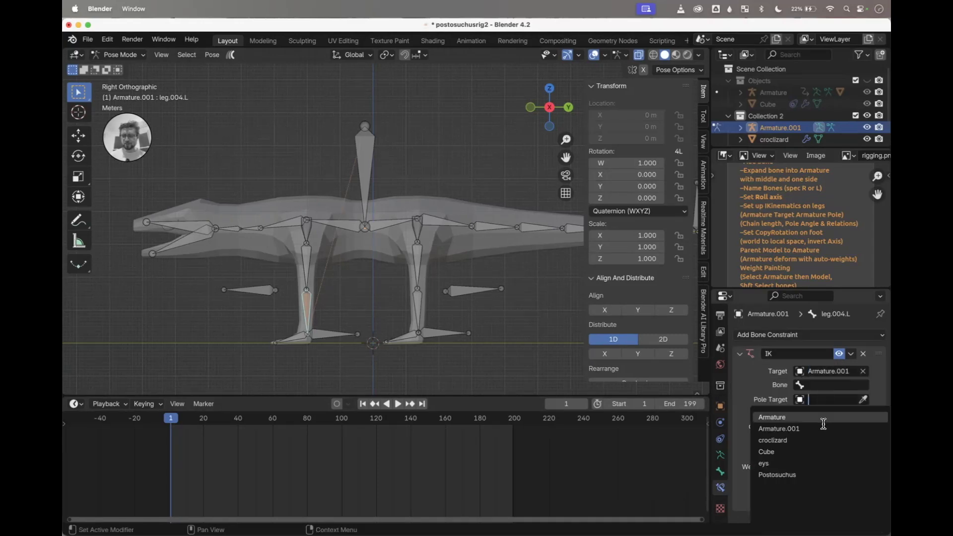
{"action": "left_click", "coordinate": [825, 427]}
{"action": "left_click", "coordinate": [809, 386]}
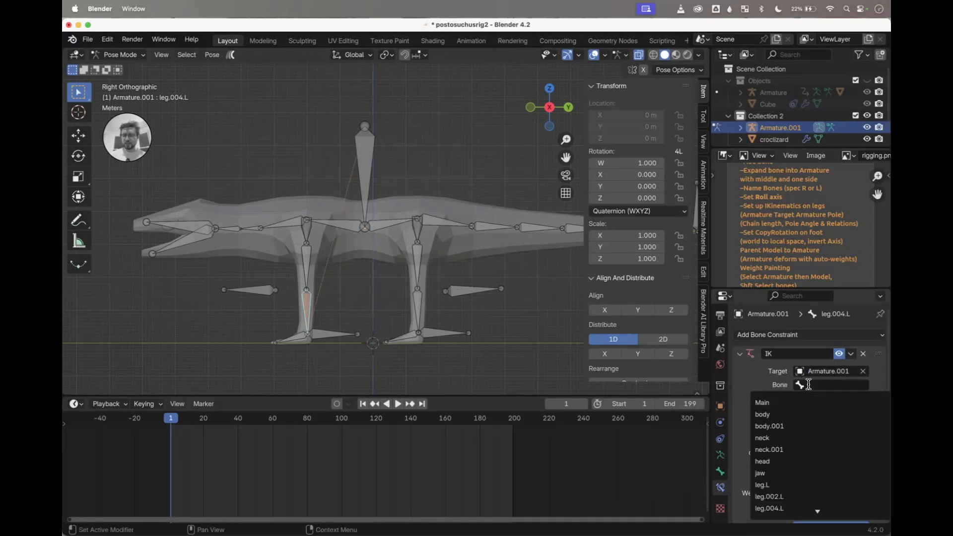
{"action": "type", "text": "tar"}
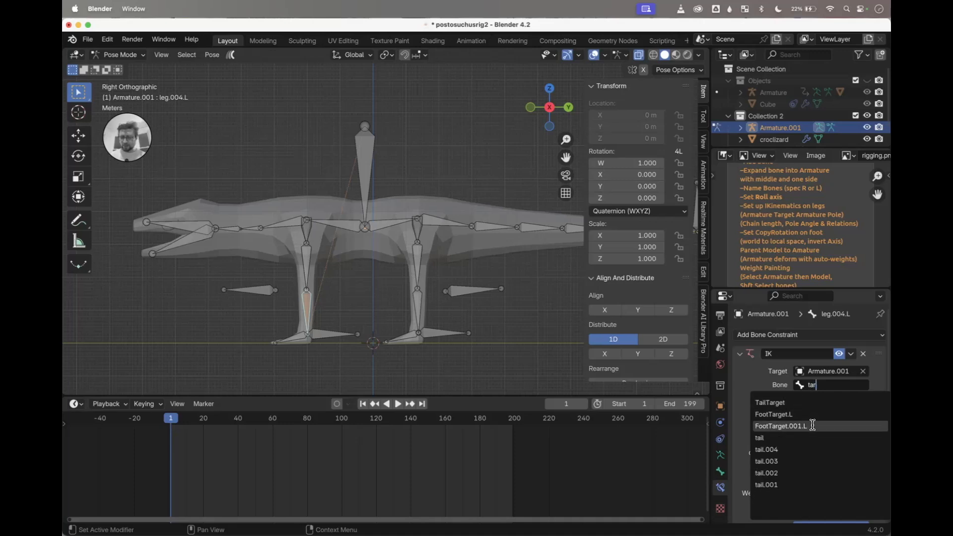
{"action": "left_click", "coordinate": [809, 414]}
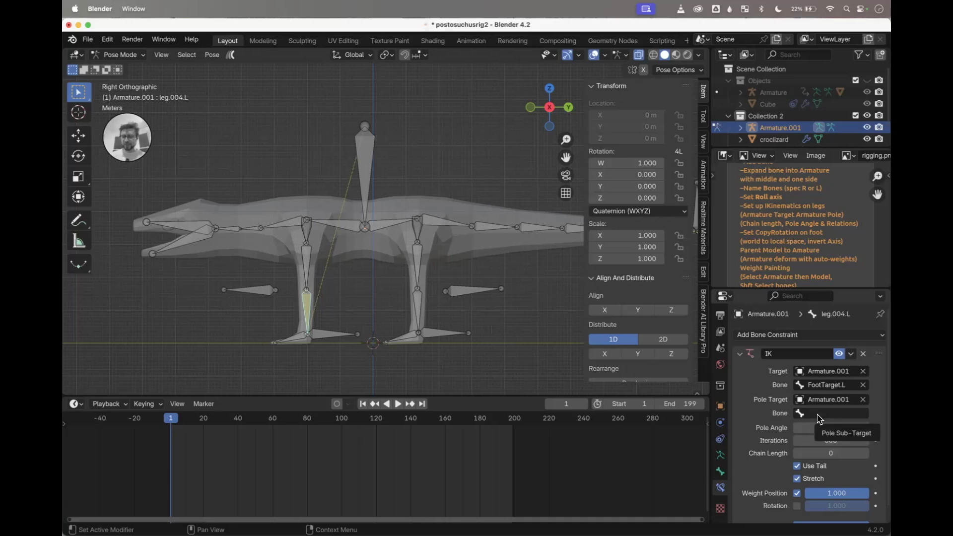
Step: Set the leg IK constraint's pole bone to pole.L and its chain length to 2
{"action": "left_click", "coordinate": [819, 414]}
{"action": "type", "text": "pol"}
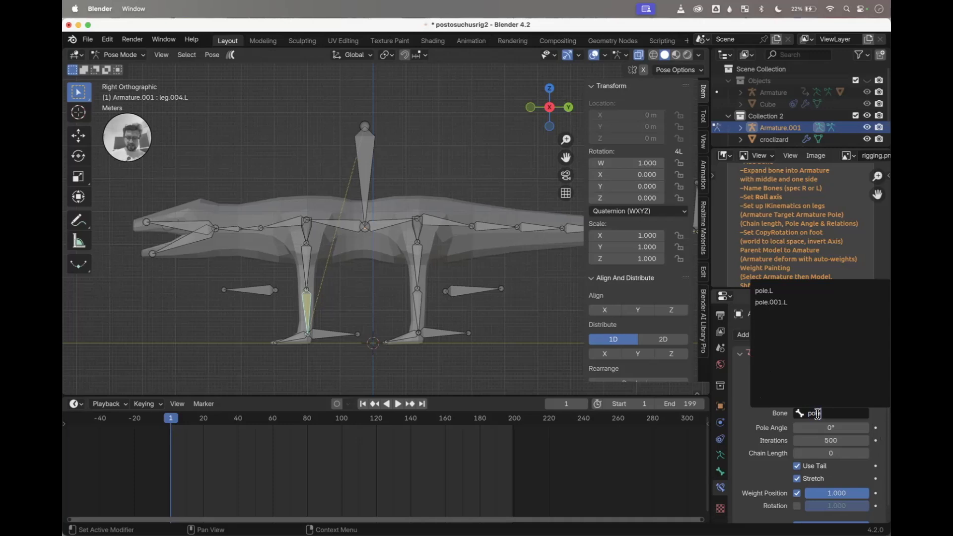
{"action": "left_click", "coordinate": [781, 295]}
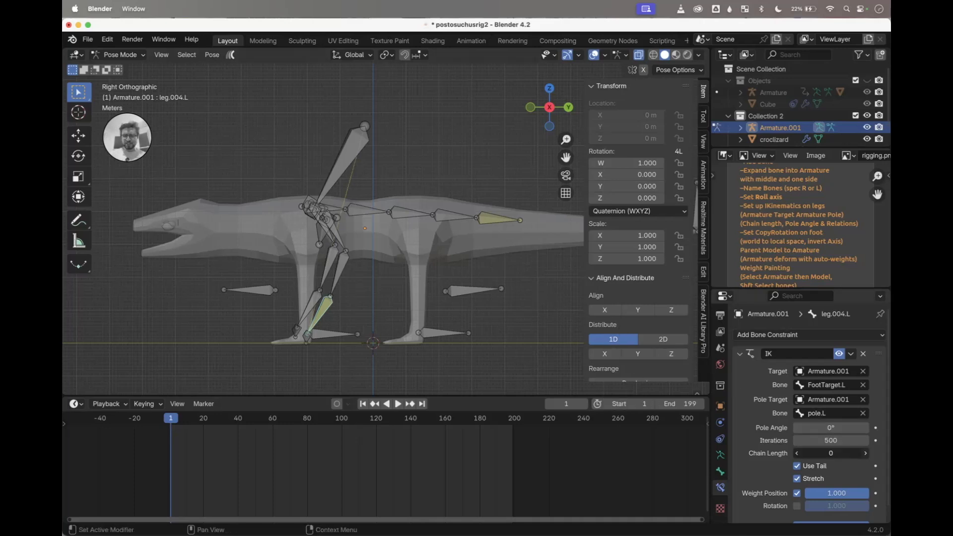
{"action": "left_click", "coordinate": [865, 453]}
{"action": "left_click", "coordinate": [864, 453]}
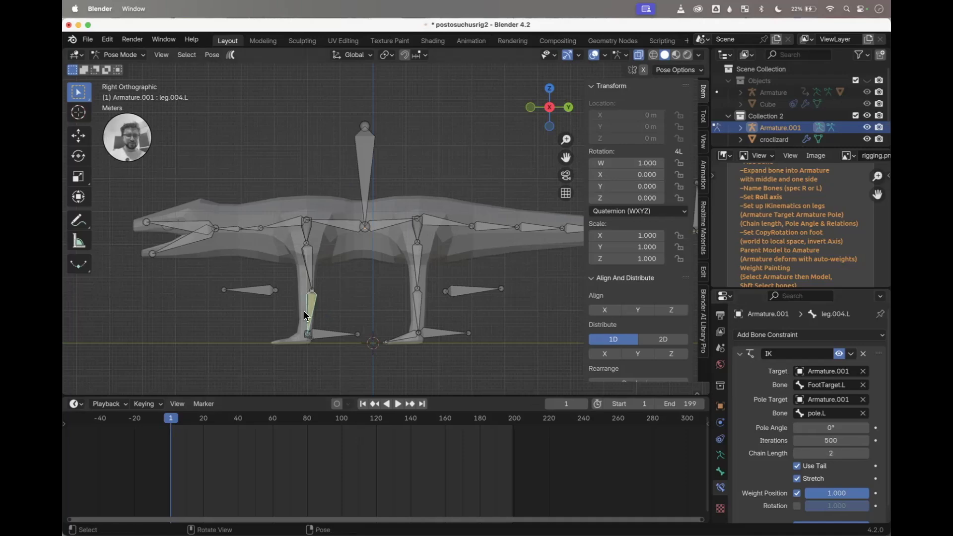
Step: Turn off Inherit Rotation in the relations of the front foot bone foot.L
{"action": "scroll", "coordinate": [343, 309], "scroll_direction": "left", "scroll_amount": 6}
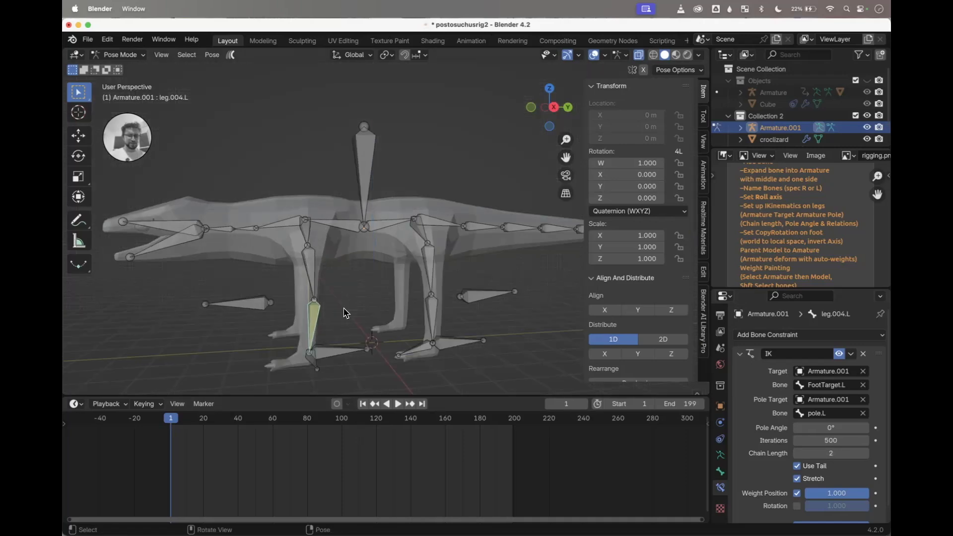
{"action": "scroll", "coordinate": [343, 309], "scroll_direction": "right", "scroll_amount": 3}
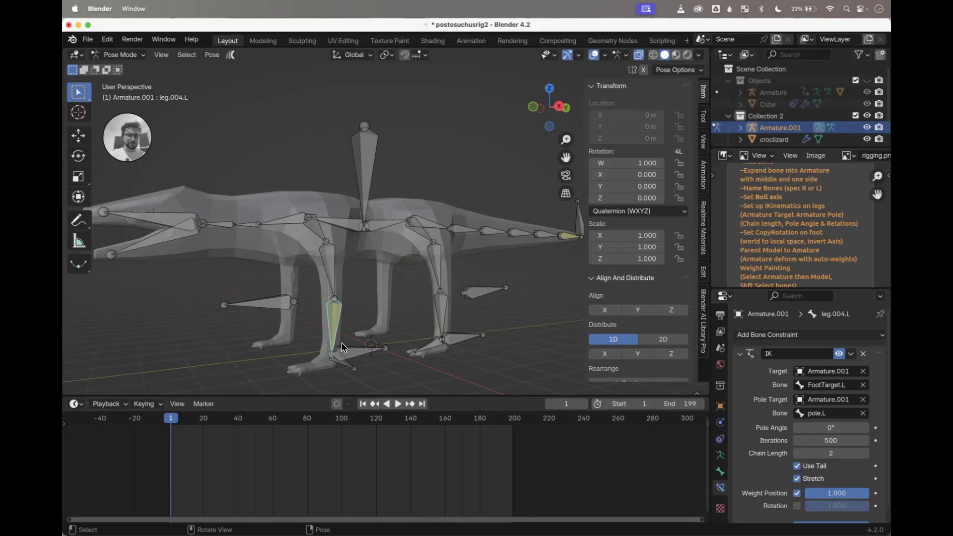
{"action": "left_click", "coordinate": [345, 364]}
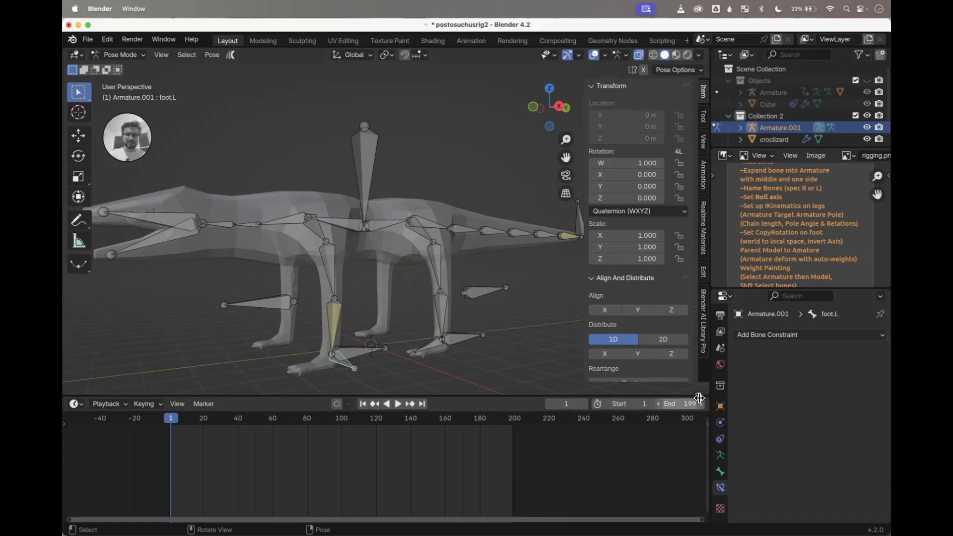
{"action": "left_click", "coordinate": [720, 472]}
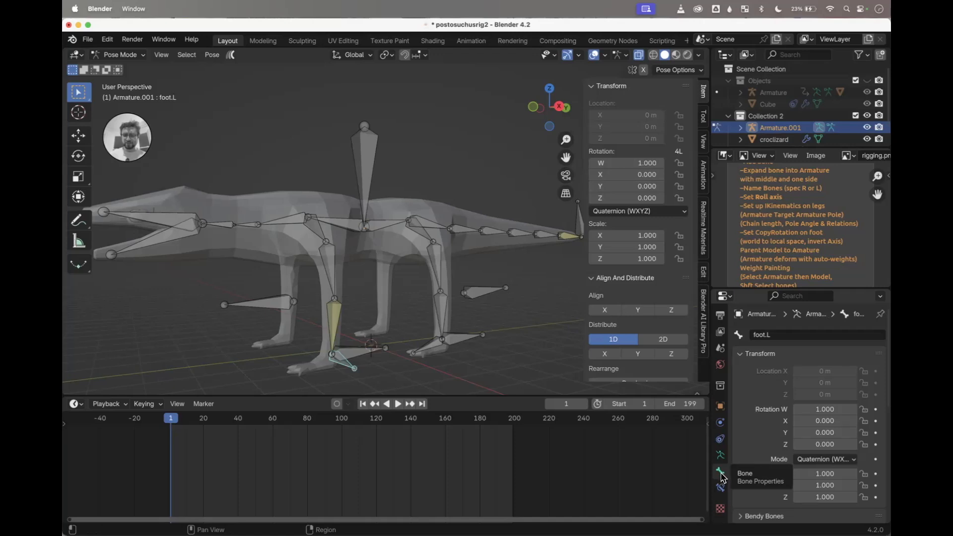
{"action": "scroll", "coordinate": [850, 456], "scroll_direction": "down", "scroll_amount": 5}
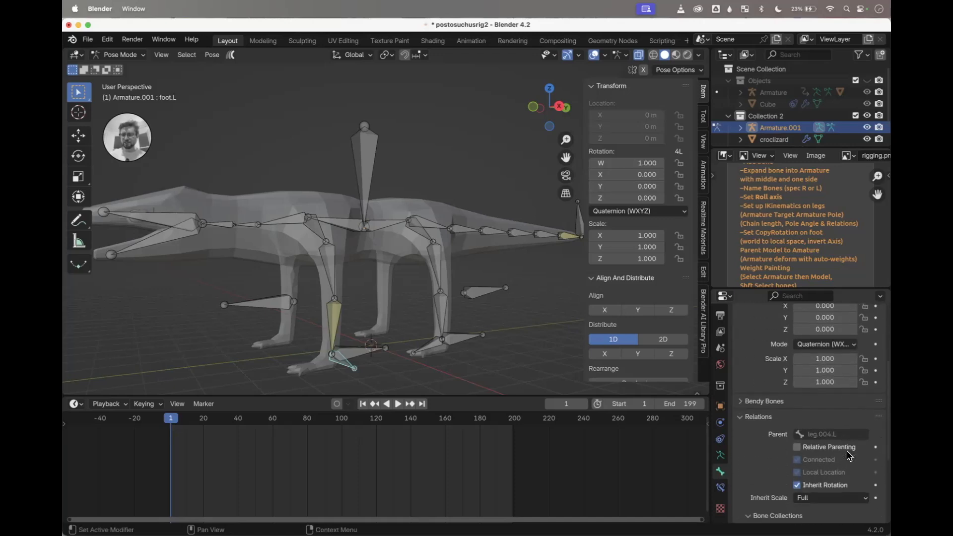
{"action": "left_click", "coordinate": [811, 487]}
Step: Test the front leg IK by moving the FootTarget.L bone, including along Z, and cancel the moves
{"action": "middle_click_drag", "start_coordinate": [472, 377], "coordinate": [475, 379]}
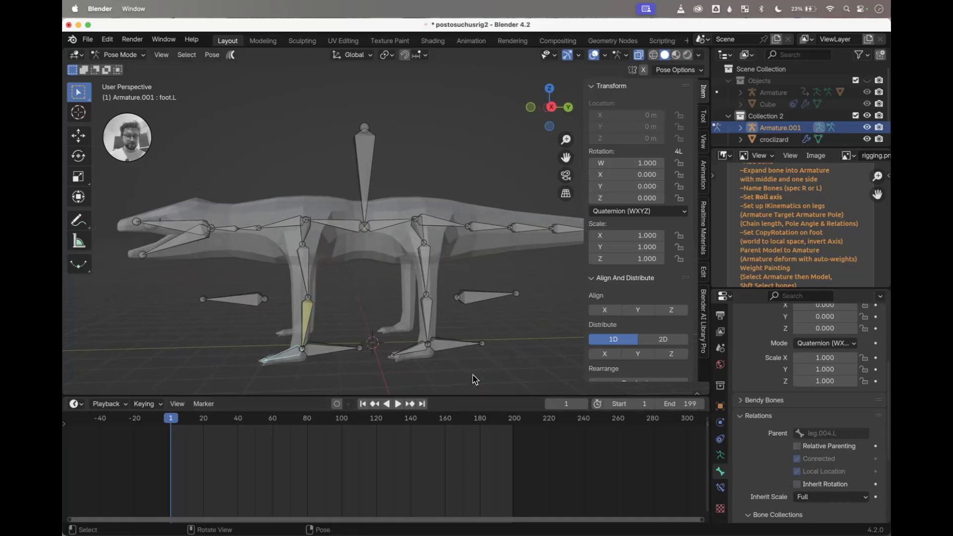
{"action": "scroll", "coordinate": [472, 379], "scroll_direction": "left", "scroll_amount": 5, "text": "shift"}
{"action": "left_click", "coordinate": [373, 329]}
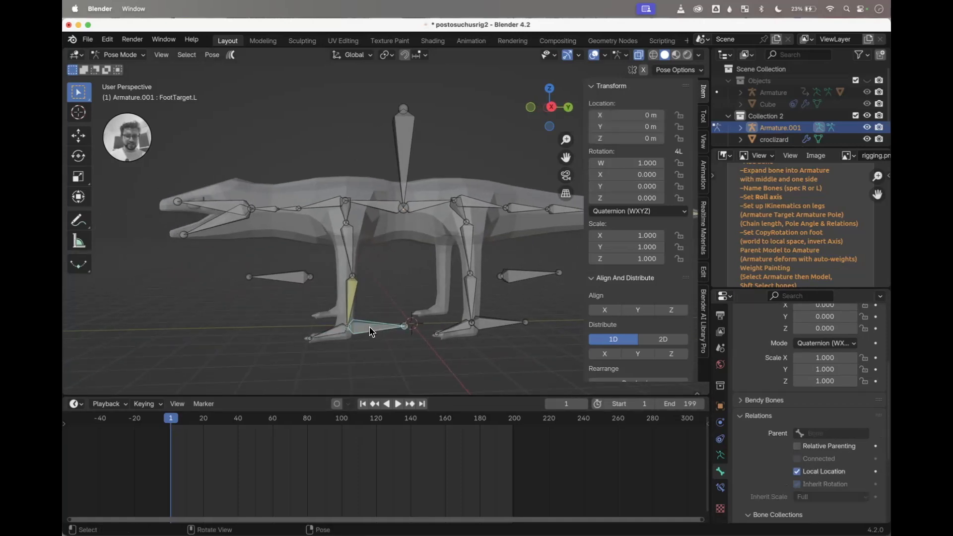
{"action": "key", "text": "g"}
{"action": "key", "text": "z"}
{"action": "right_click", "coordinate": [391, 328]}
{"action": "middle_click_drag", "start_coordinate": [385, 336], "coordinate": [332, 342]}
{"action": "key", "text": "g"}
{"action": "right_click", "coordinate": [396, 308]}
Step: Add a Copy Rotation constraint to the front foot bone foot.L
{"action": "left_click", "coordinate": [336, 335]}
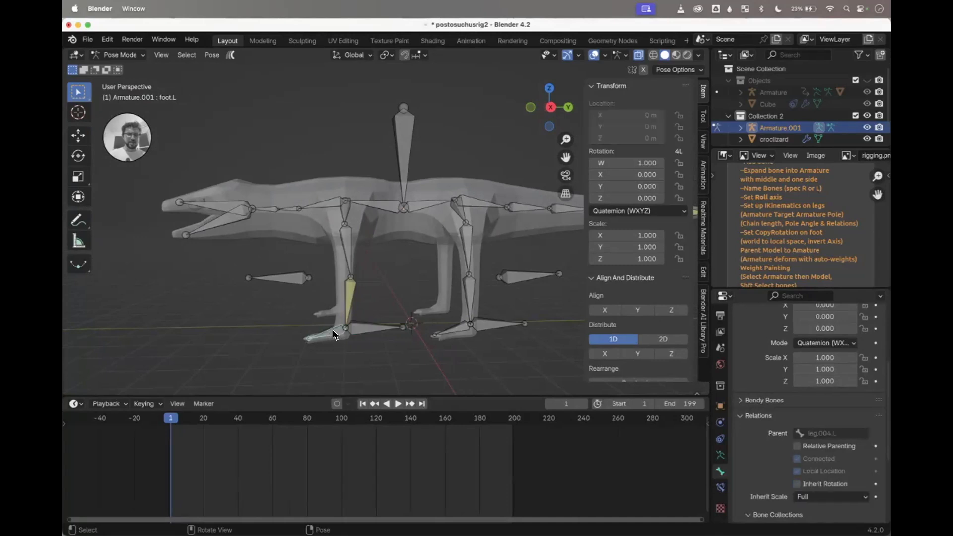
{"action": "scroll", "coordinate": [827, 362], "scroll_direction": "up", "scroll_amount": 5}
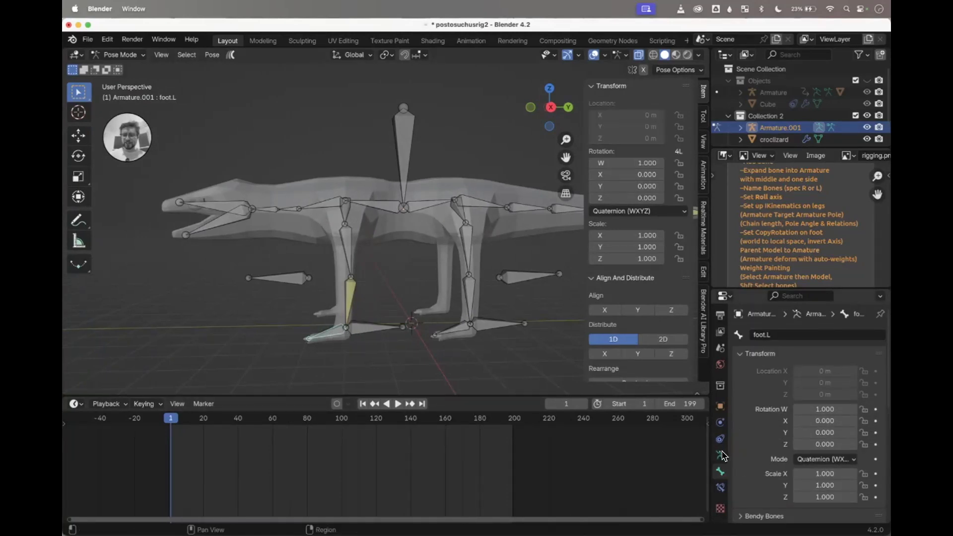
{"action": "left_click", "coordinate": [720, 488]}
{"action": "left_click", "coordinate": [830, 337]}
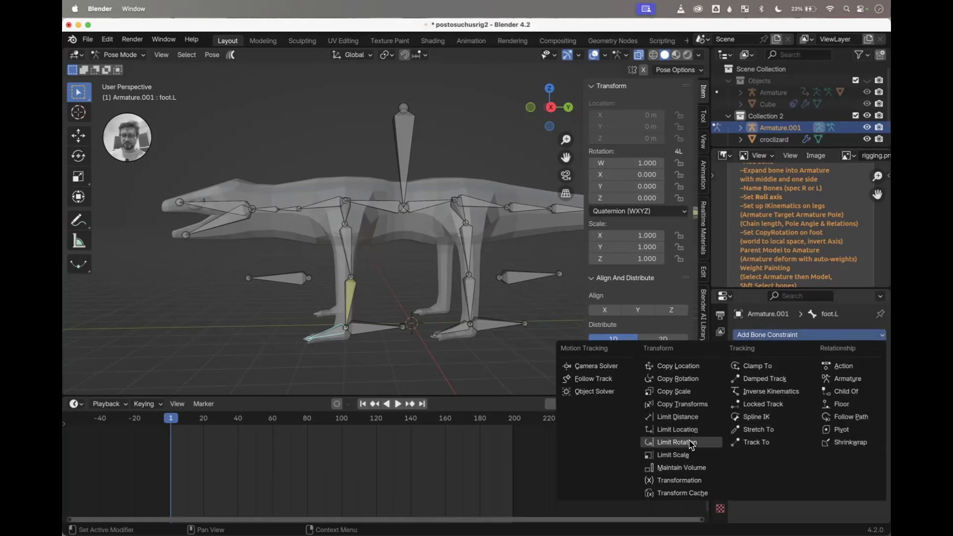
{"action": "left_click", "coordinate": [694, 379]}
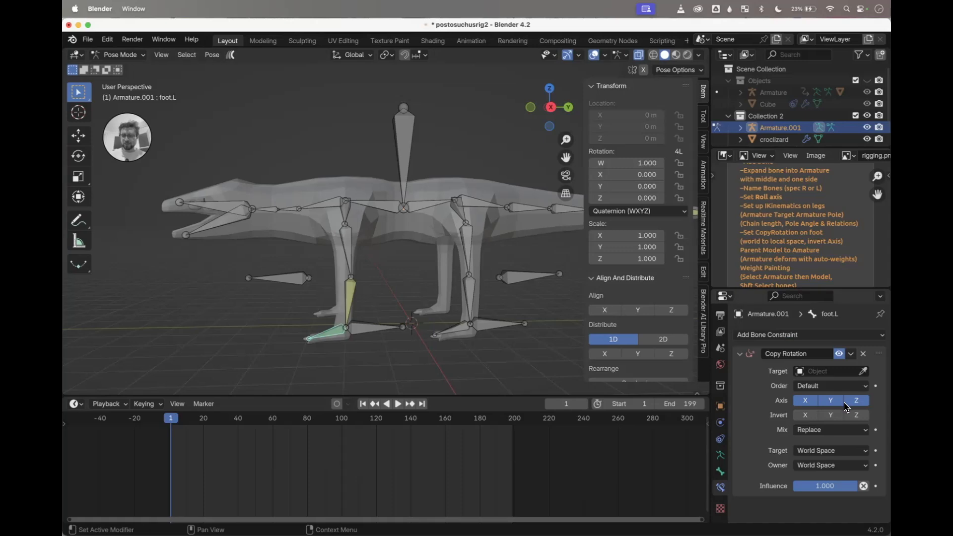
Step: Test the foot's response by rotating the FootTarget.L bone, and cancel the rotation
{"action": "left_click", "coordinate": [373, 336]}
{"action": "key", "text": "r"}
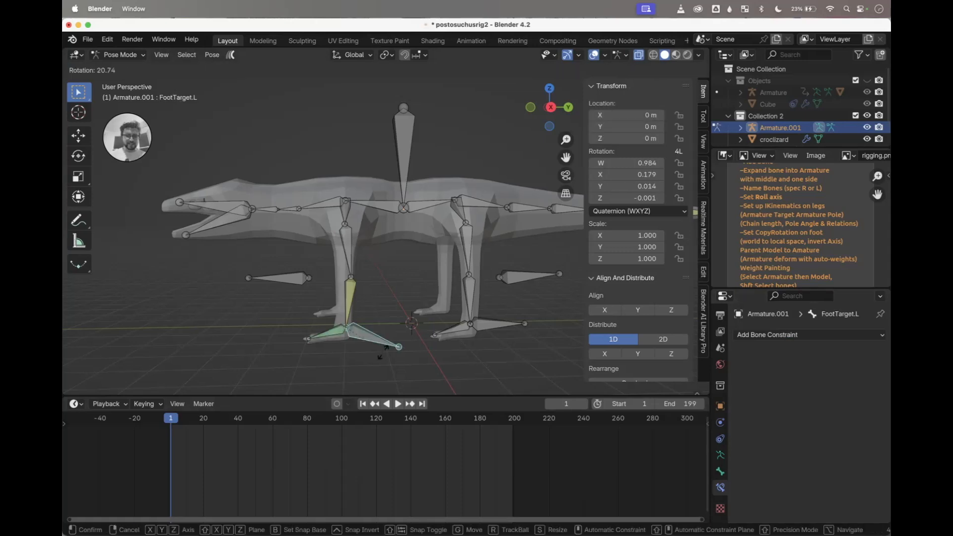
{"action": "right_click", "coordinate": [415, 329]}
{"action": "middle_click_drag", "start_coordinate": [399, 327], "coordinate": [397, 326]}
Step: Set the target of foot.L's Copy Rotation constraint to Armature.001
{"action": "left_click", "coordinate": [374, 344]}
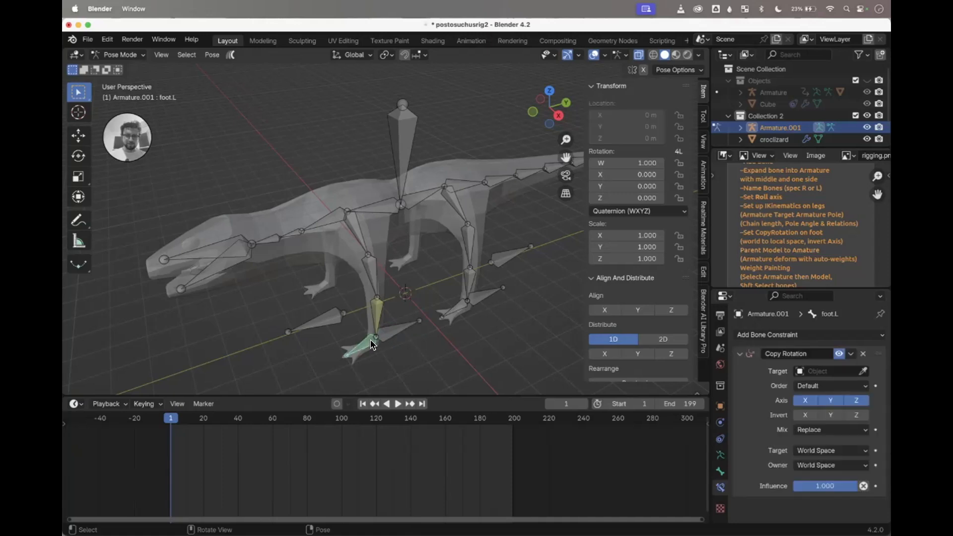
{"action": "left_click", "coordinate": [819, 372]}
{"action": "left_click", "coordinate": [814, 398]}
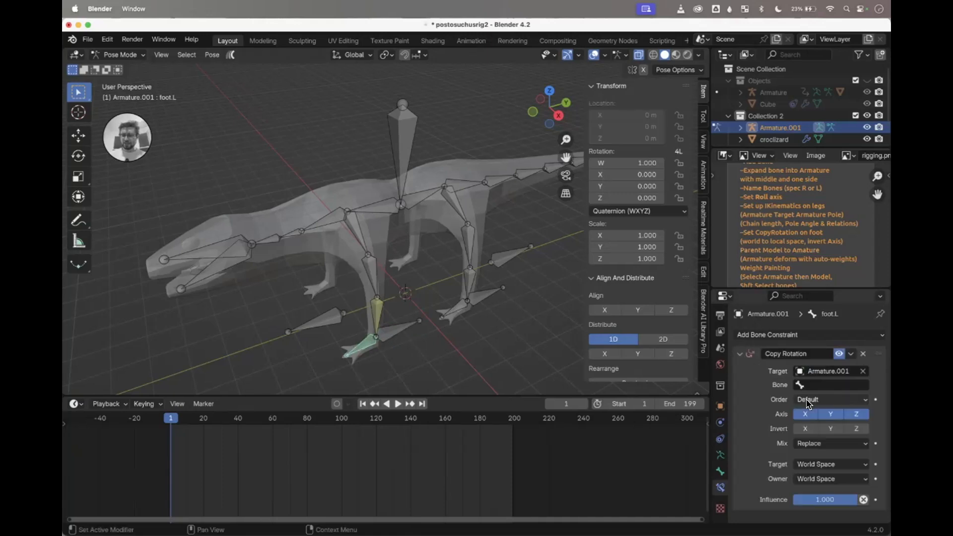
Step: Set the target bone of foot.L's Copy Rotation constraint to FootTarget.L
{"action": "left_click", "coordinate": [810, 386]}
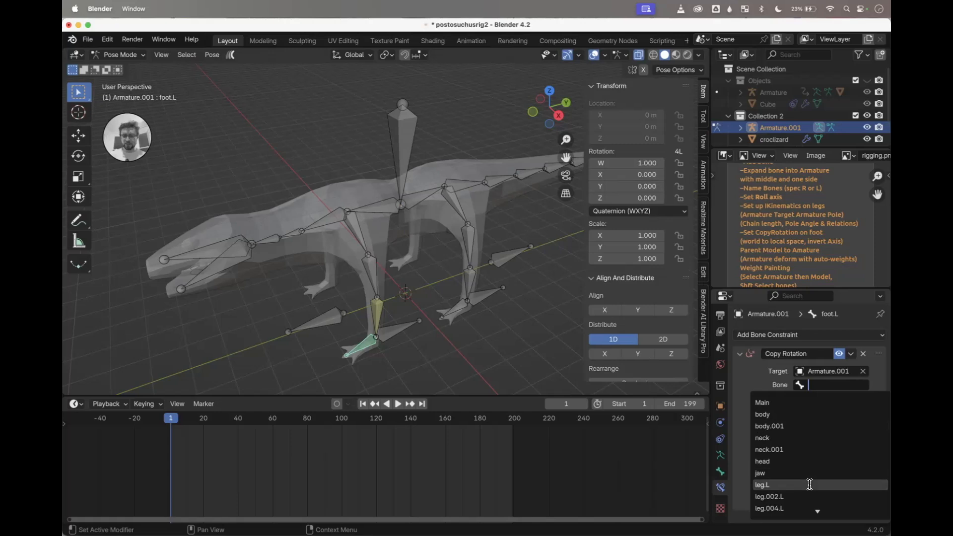
{"action": "type", "text": "targ"}
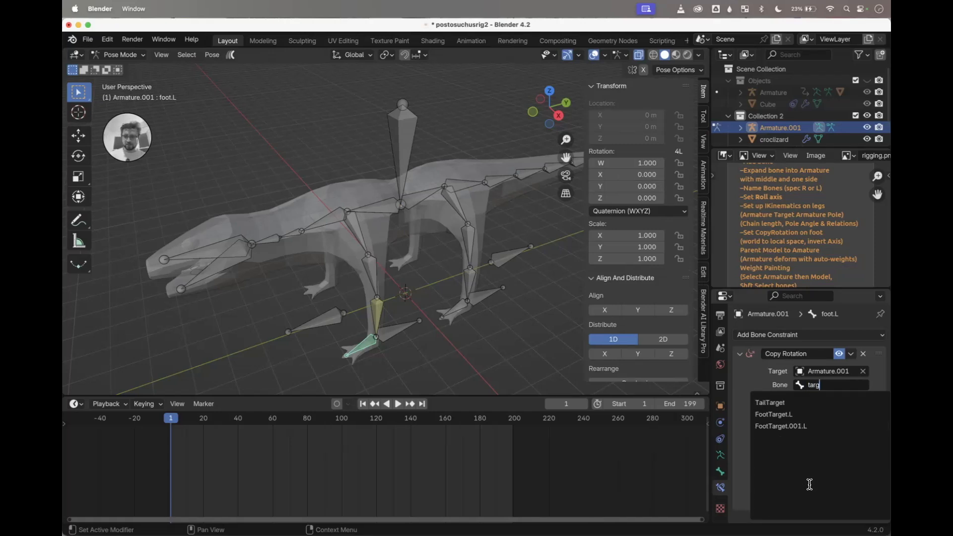
{"action": "left_click", "coordinate": [780, 415]}
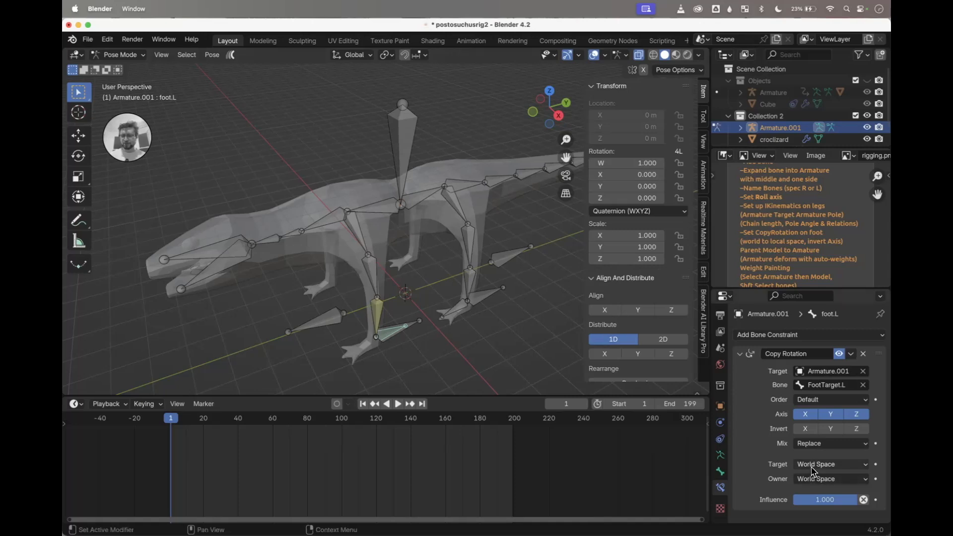
Step: Set both the target and owner of foot.L's Copy Rotation constraint to Local Space
{"action": "left_click", "coordinate": [814, 465]}
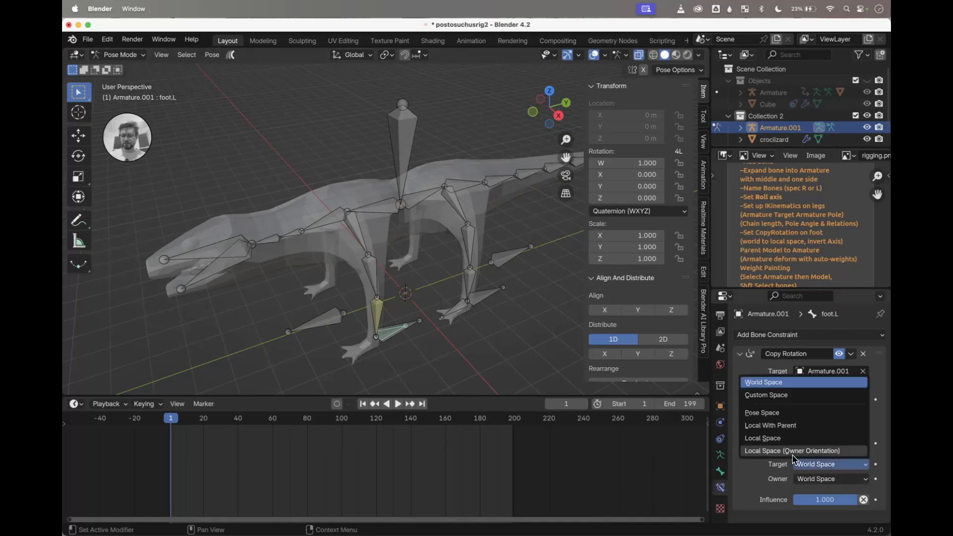
{"action": "left_click", "coordinate": [774, 438]}
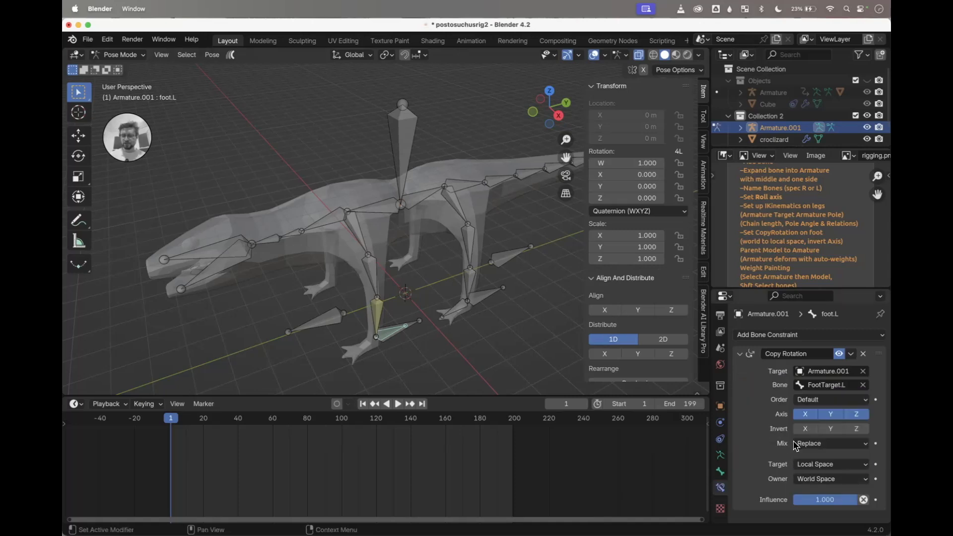
{"action": "left_click", "coordinate": [830, 481]}
{"action": "left_click", "coordinate": [816, 464]}
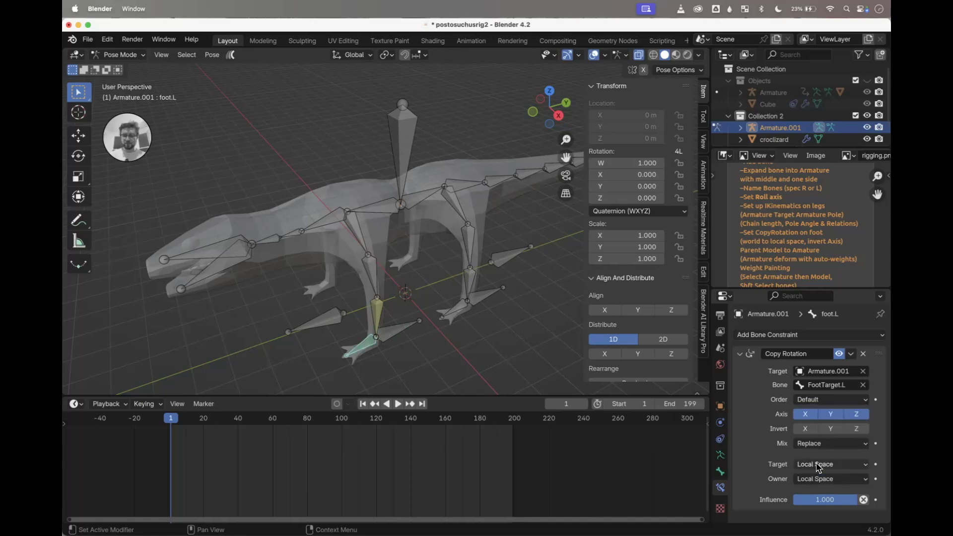
Step: Test the front foot's response by rotating FootTarget.L about Z, X and Y, cancelling each rotation
{"action": "left_click", "coordinate": [408, 329]}
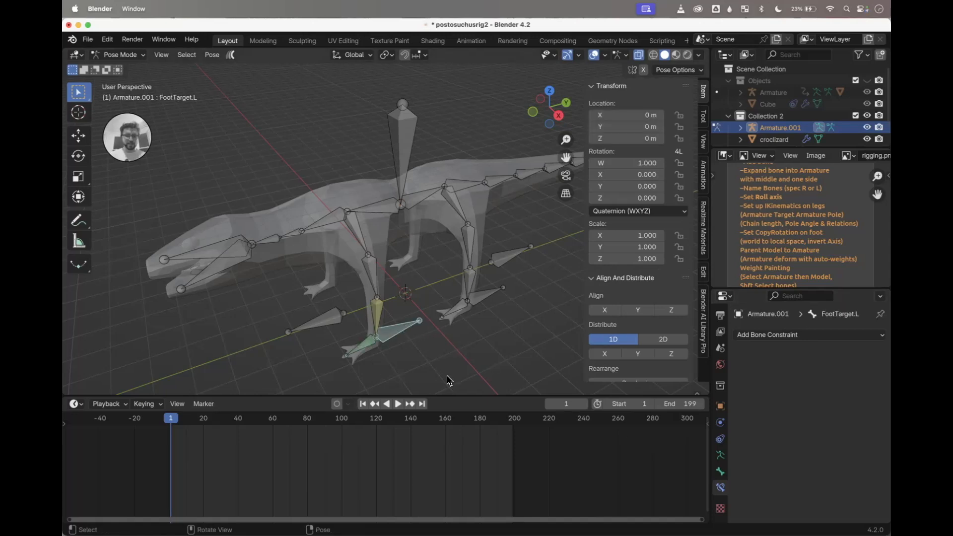
{"action": "key", "text": "r"}
{"action": "key", "text": "z"}
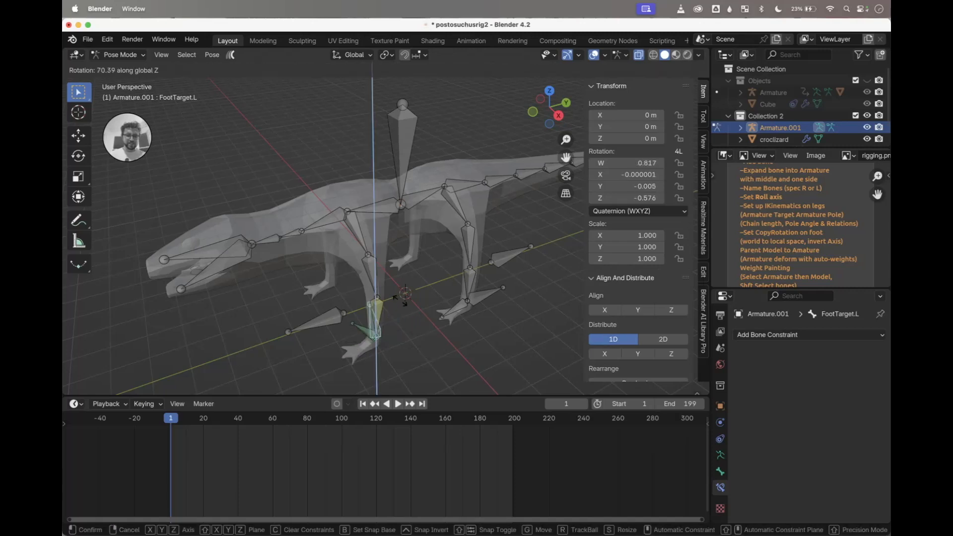
{"action": "right_click", "coordinate": [398, 369]}
{"action": "key", "text": "r"}
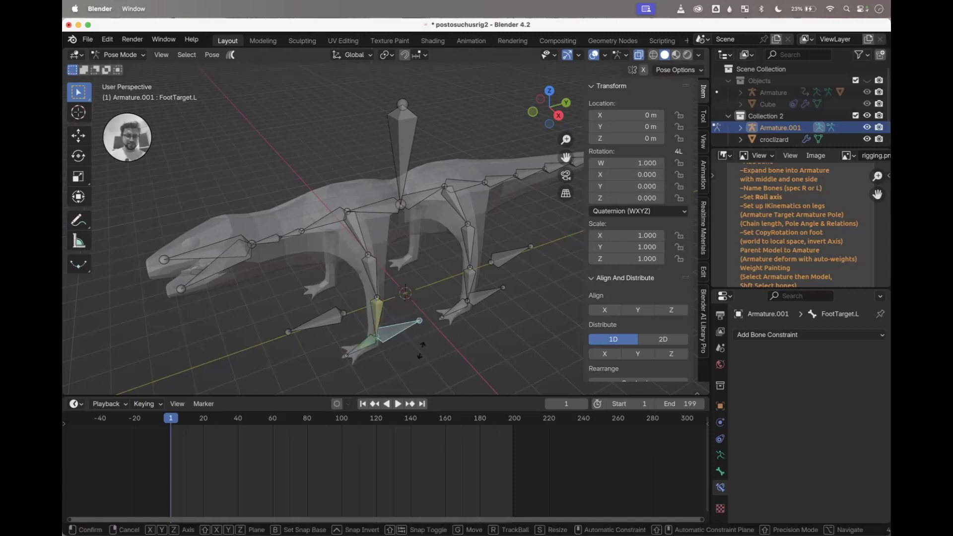
{"action": "key", "text": "x"}
{"action": "right_click", "coordinate": [400, 311]}
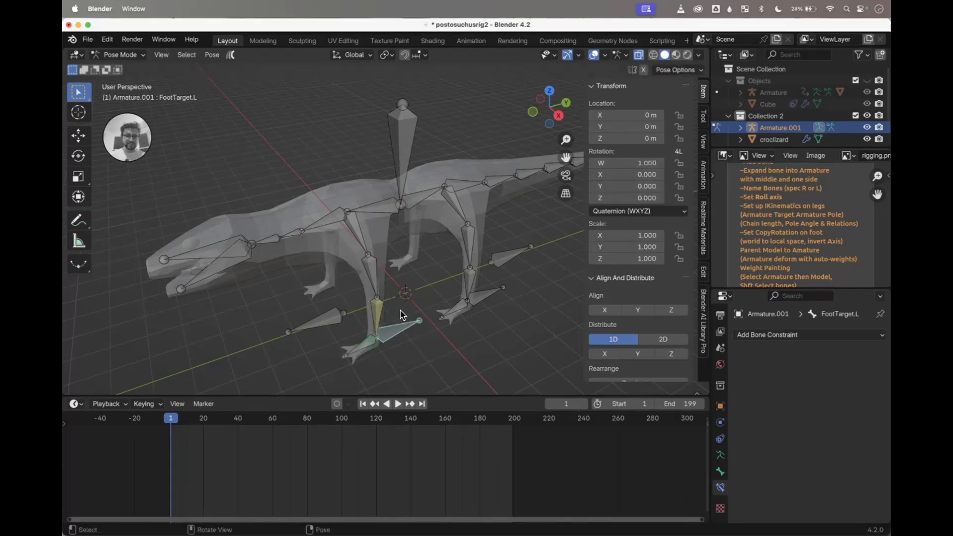
{"action": "key", "text": "r"}
{"action": "key", "text": "y"}
{"action": "right_click", "coordinate": [406, 340]}
Step: Invert the Y and Z axes in foot.L's Copy Rotation constraint
{"action": "left_click", "coordinate": [368, 350]}
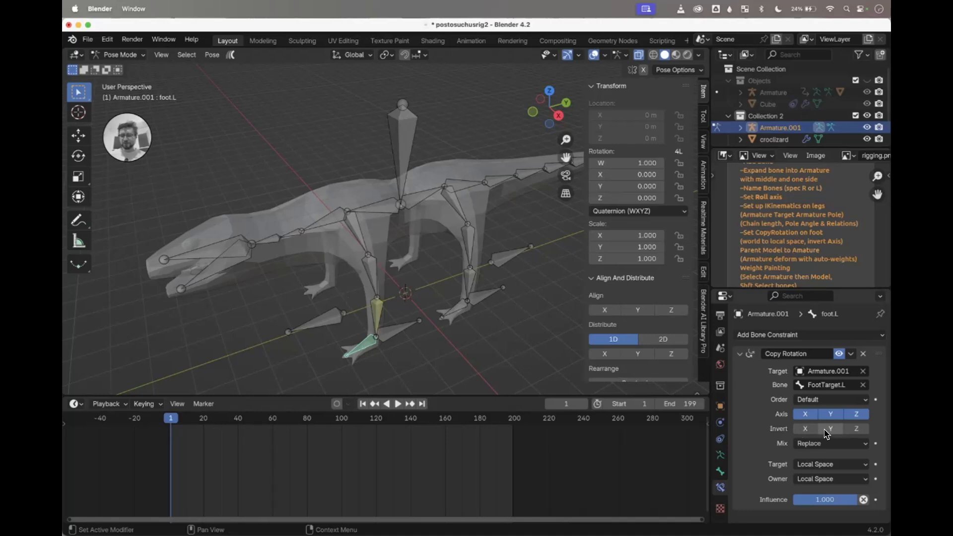
{"action": "left_click", "coordinate": [846, 431]}
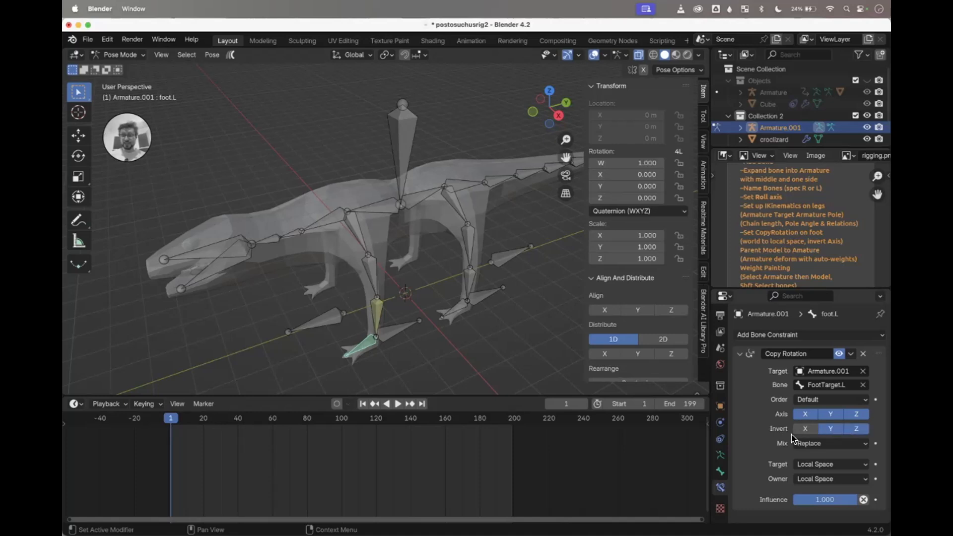
Step: Copy the IK constraint from the front leg bone leg.004.L to the rear leg bone leg.005.L
{"action": "scroll", "coordinate": [530, 347], "scroll_direction": "right", "scroll_amount": 5}
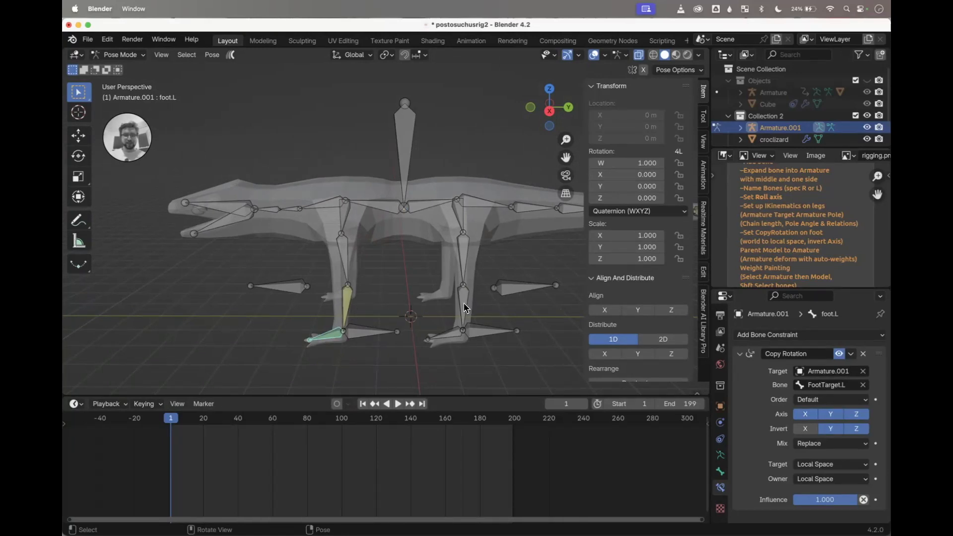
{"action": "scroll", "coordinate": [463, 302], "scroll_direction": "right", "scroll_amount": 3}
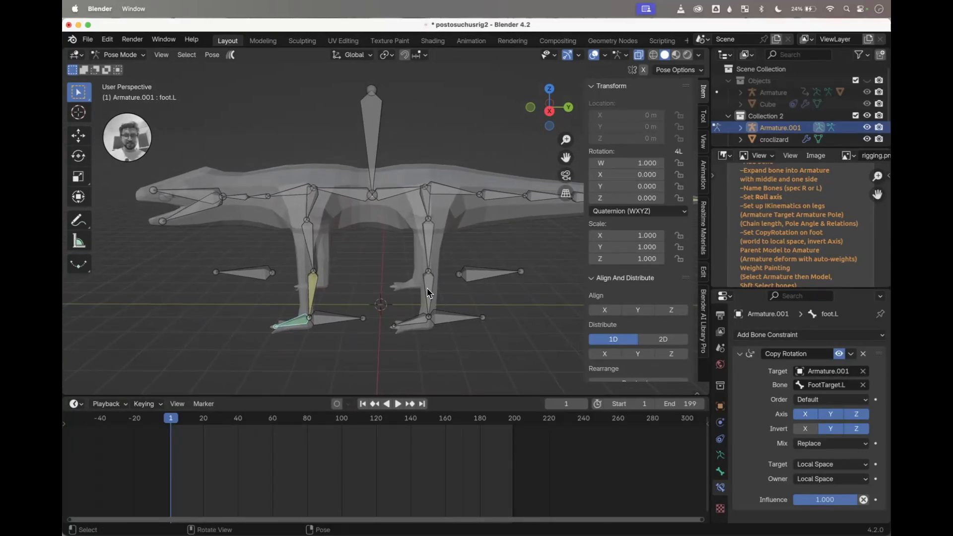
{"action": "left_click", "coordinate": [429, 293]}
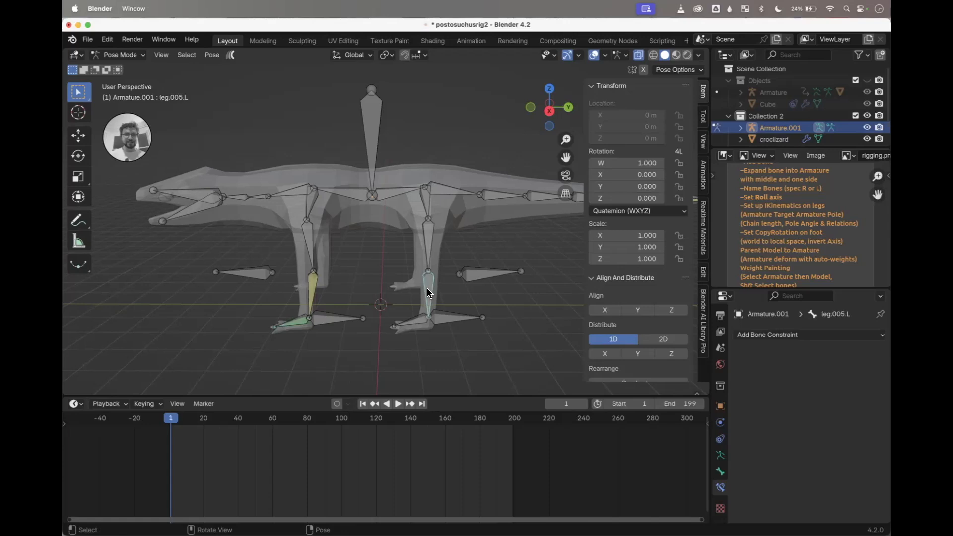
{"action": "left_click", "coordinate": [313, 293]}
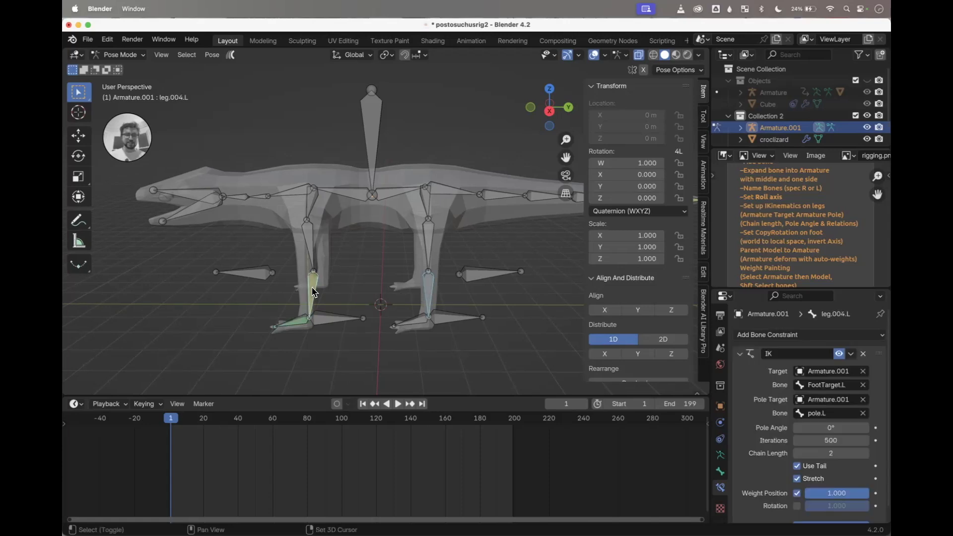
{"action": "left_click", "coordinate": [852, 357]}
{"action": "left_click", "coordinate": [834, 389]}
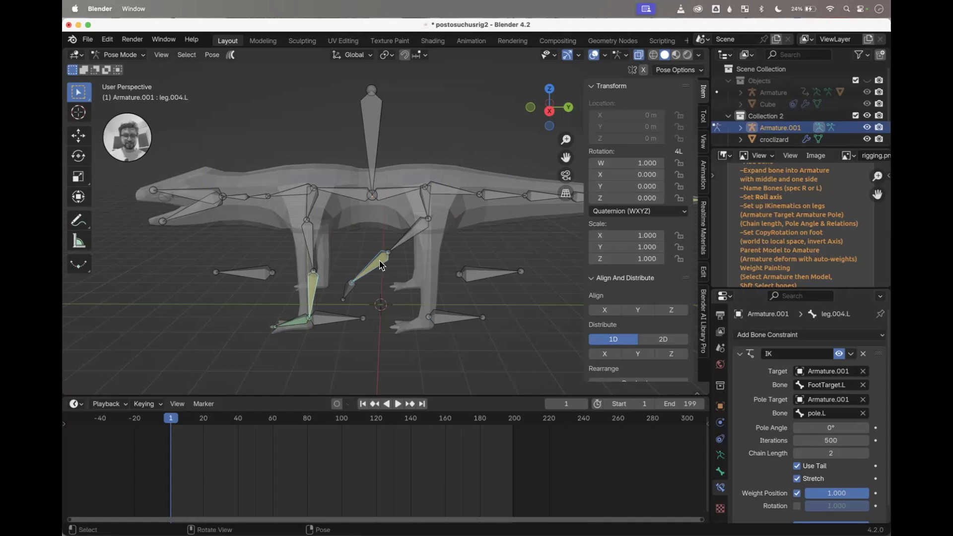
Step: Copy the Copy Rotation constraint from foot.L to the rear foot bone foot.001.L
{"action": "left_click", "coordinate": [347, 292]}
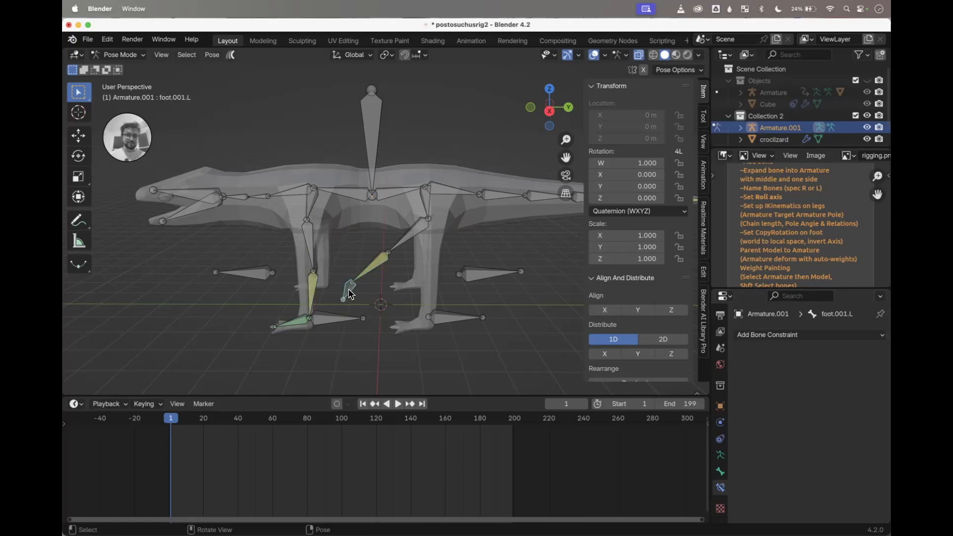
{"action": "left_click", "coordinate": [294, 327]}
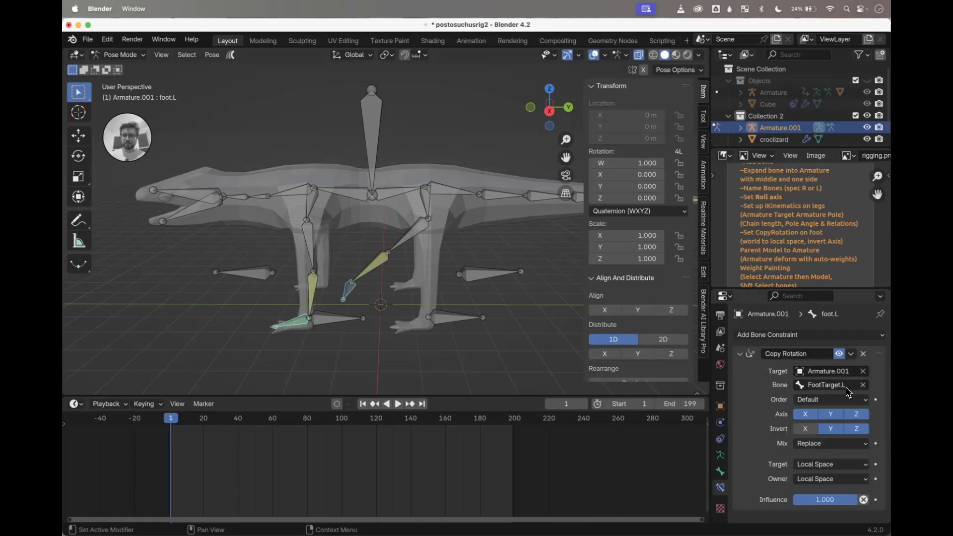
{"action": "left_click", "coordinate": [851, 355]}
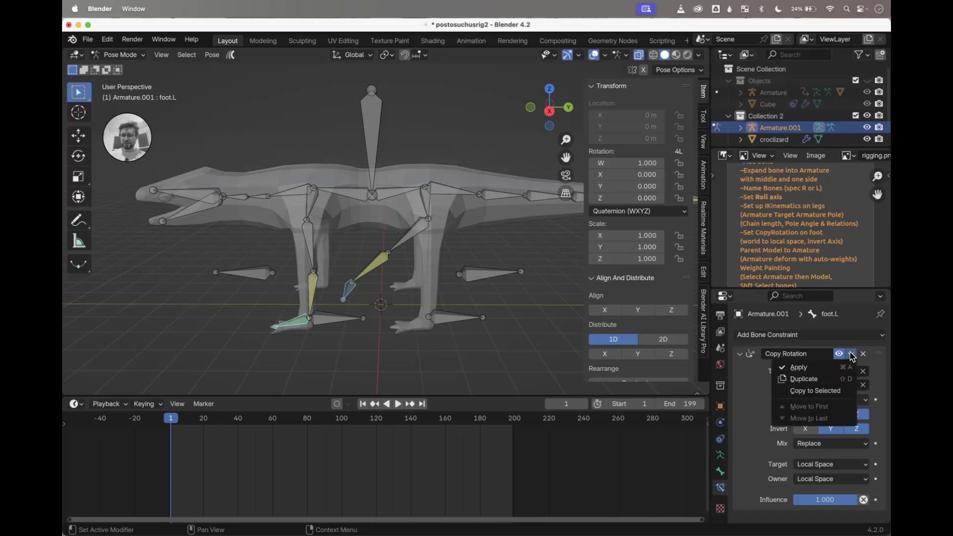
{"action": "left_click", "coordinate": [825, 390]}
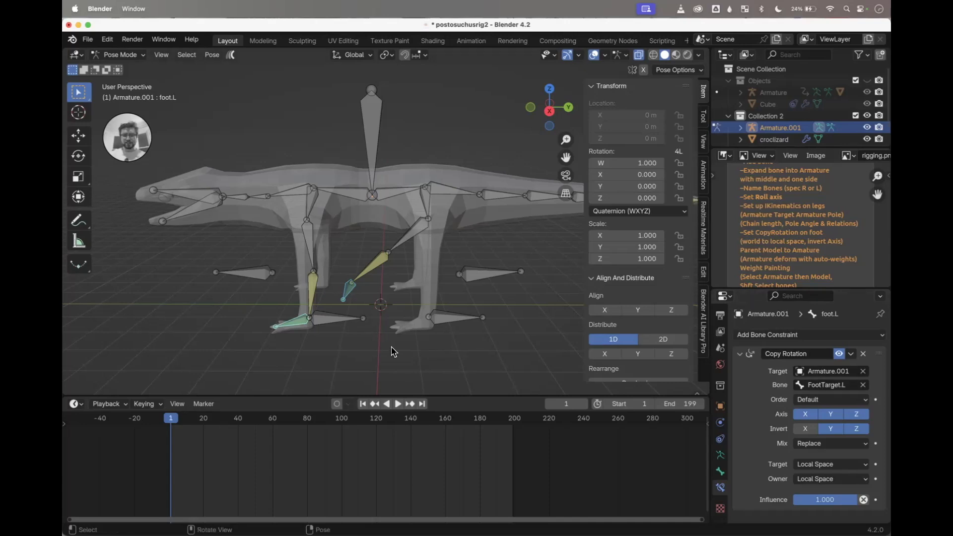
Step: Set the target bone of foot.001.L's Copy Rotation constraint to FootTarget.001.L
{"action": "left_click", "coordinate": [349, 290]}
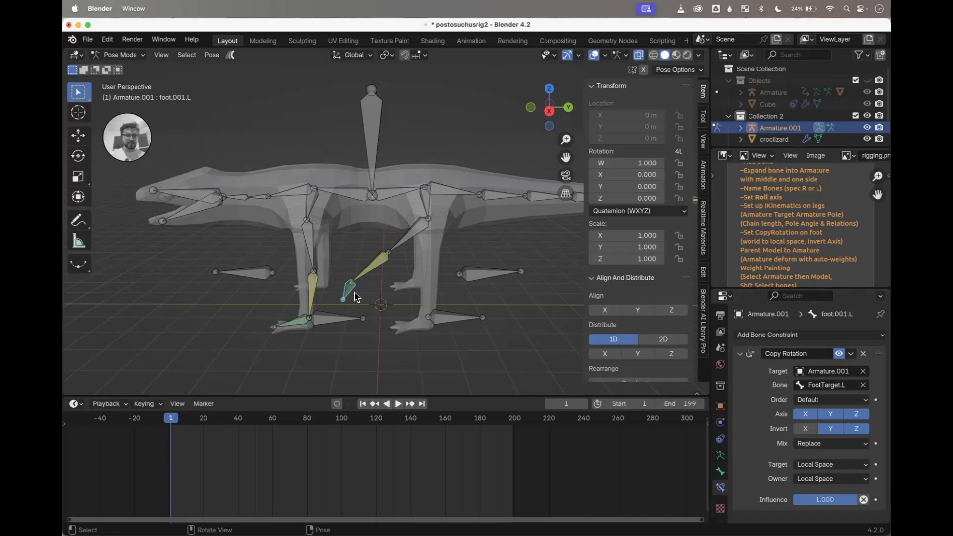
{"action": "left_click", "coordinate": [841, 384]}
{"action": "type", "text": "targer"}
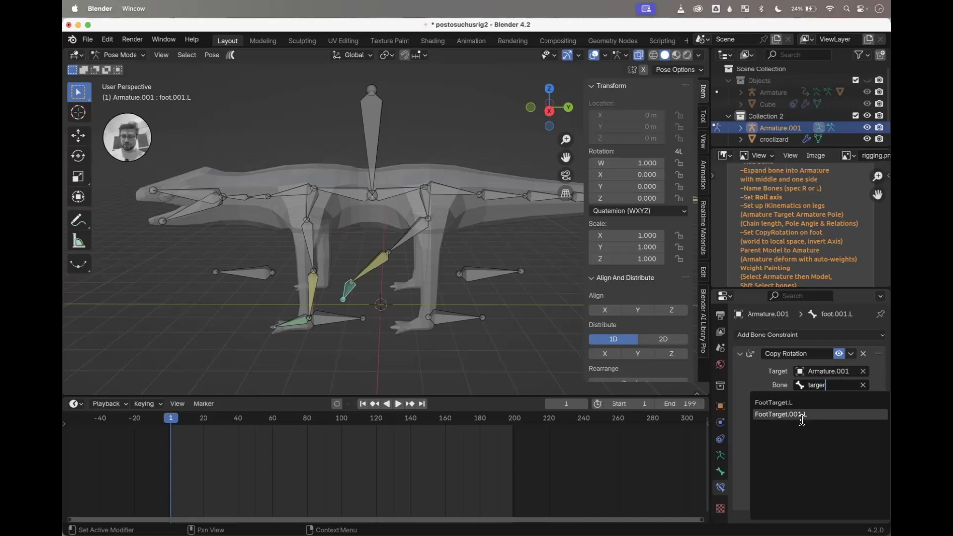
{"action": "left_click", "coordinate": [799, 415]}
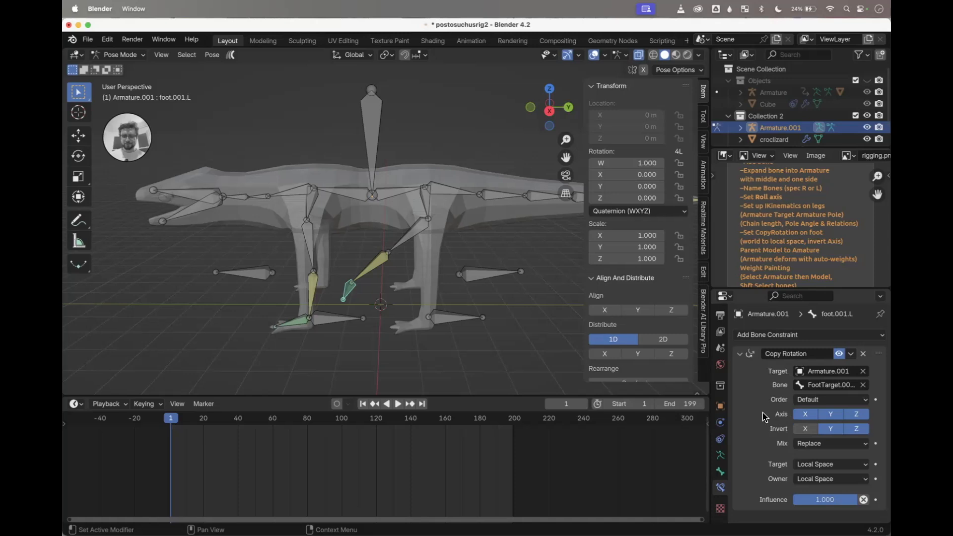
Step: In leg.005.L's IK constraint, set the target bone to FootTarget.001.L and the pole bone to pole.001.L
{"action": "left_click", "coordinate": [379, 268]}
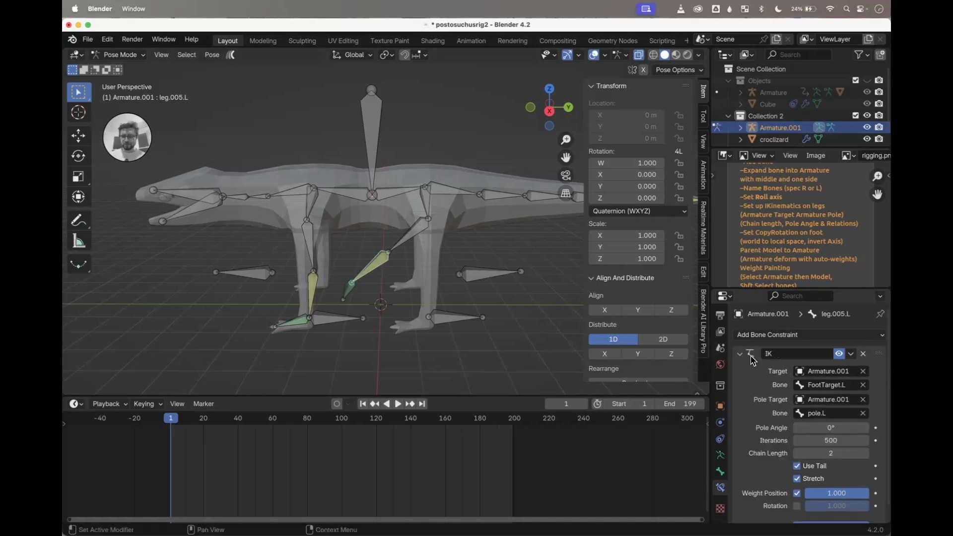
{"action": "left_click", "coordinate": [827, 387]}
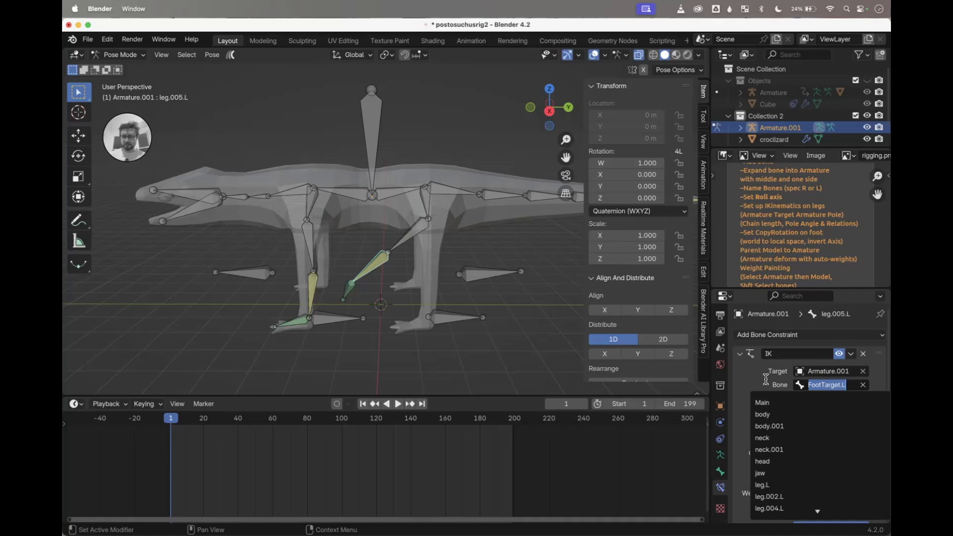
{"action": "type", "text": "tar"}
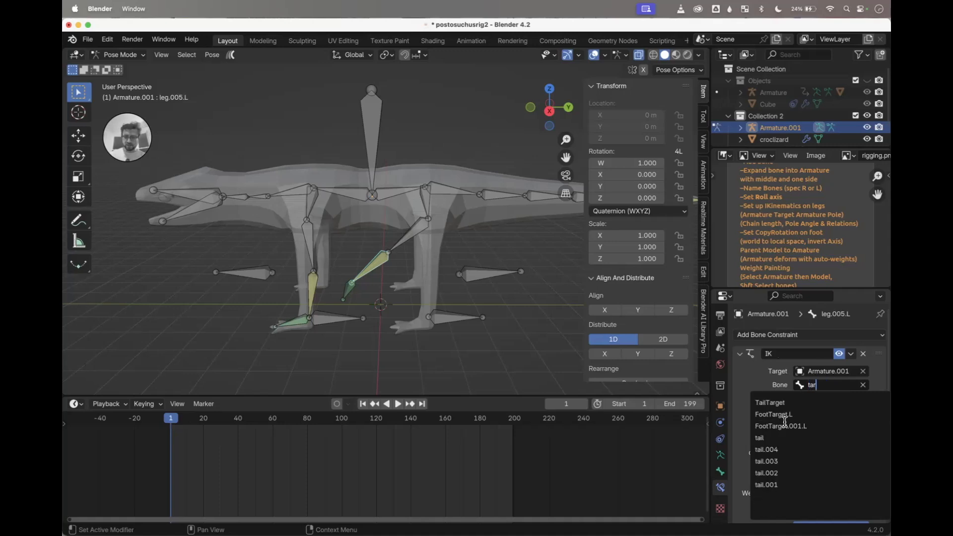
{"action": "left_click", "coordinate": [784, 426]}
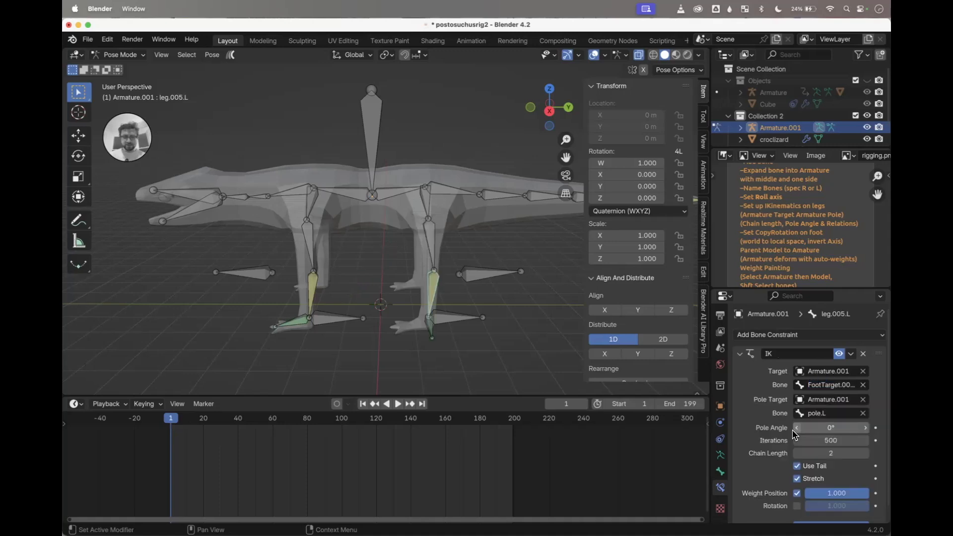
{"action": "left_click", "coordinate": [820, 414]}
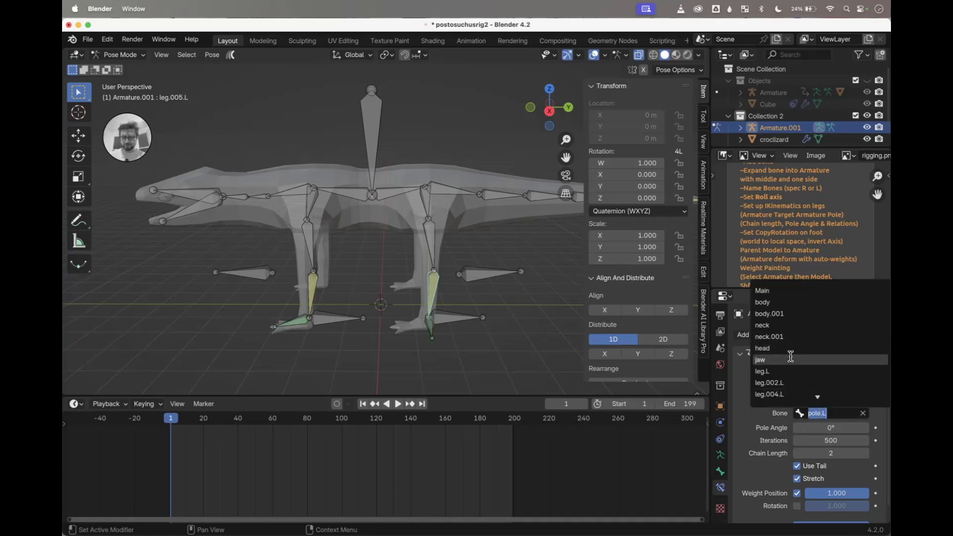
{"action": "key", "text": "Up"}
{"action": "key", "text": "Up"}
{"action": "type", "text": "pole"}
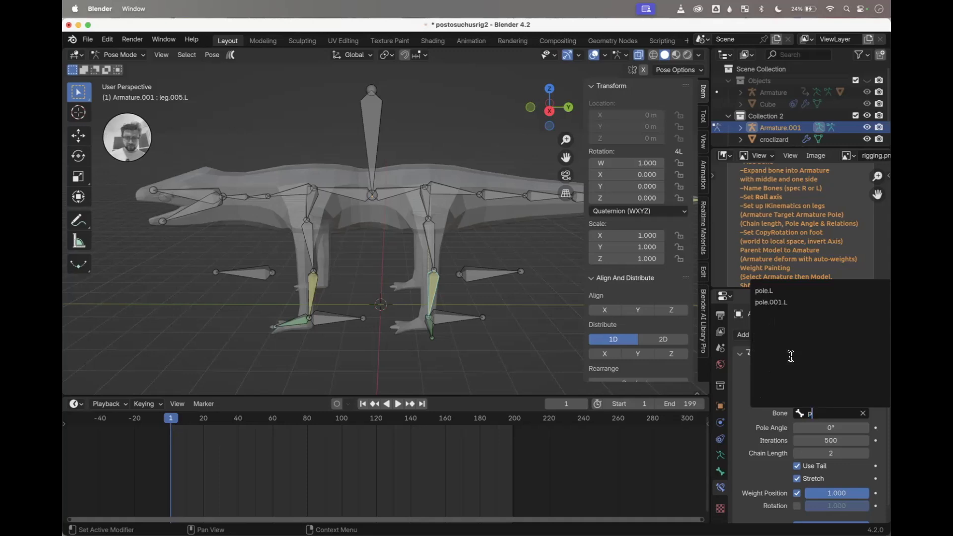
{"action": "left_click", "coordinate": [787, 302]}
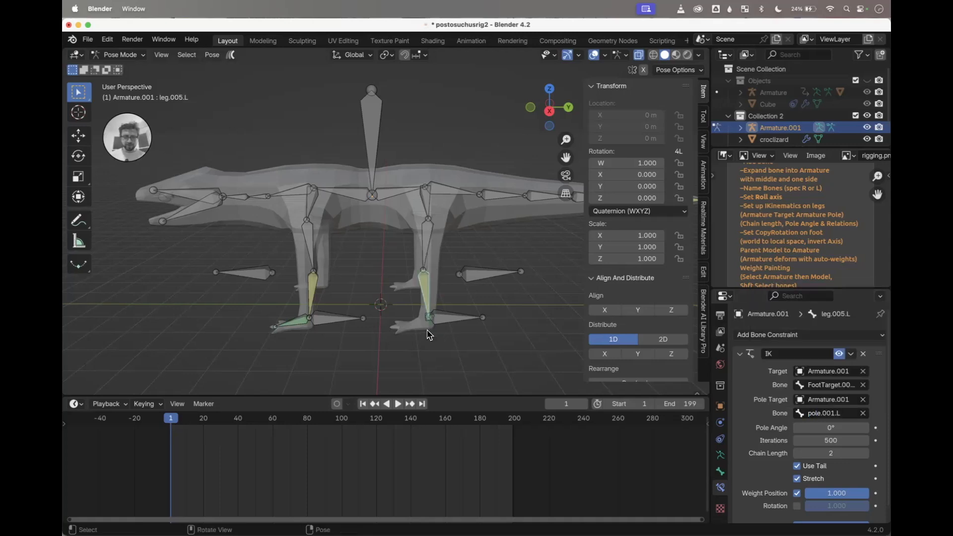
Step: Turn off Inherit Rotation in the bone relations of the rear foot bone foot.001.L
{"action": "scroll", "coordinate": [427, 330], "scroll_direction": "left", "scroll_amount": 5}
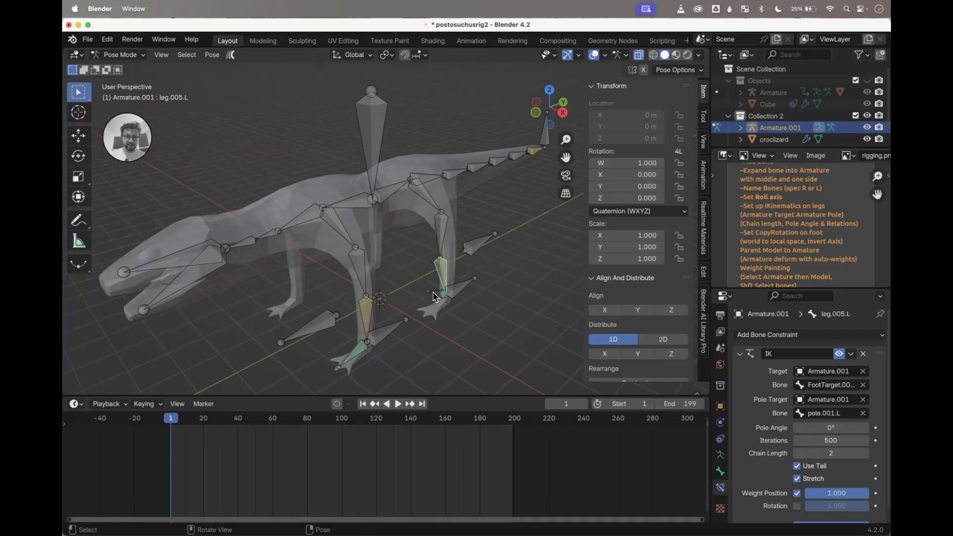
{"action": "left_click", "coordinate": [435, 296]}
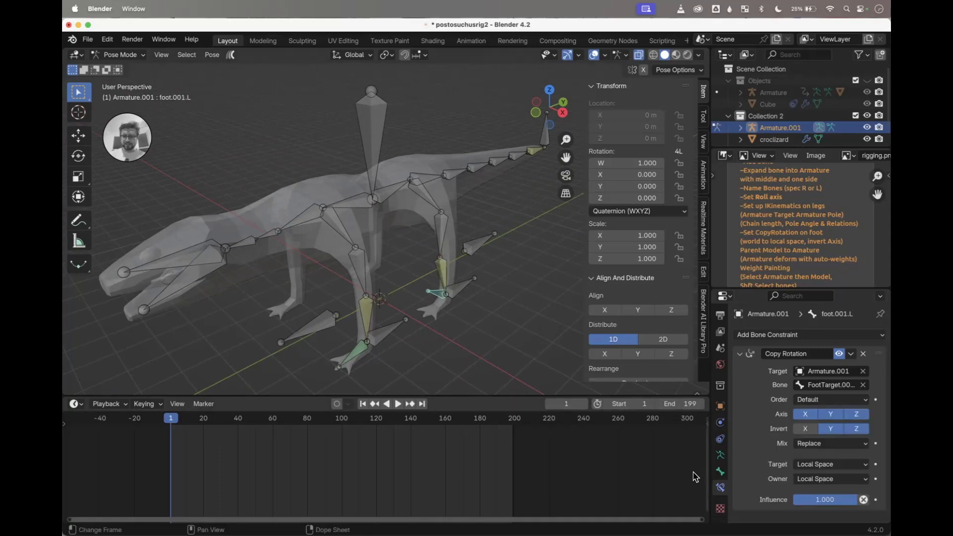
{"action": "left_click", "coordinate": [721, 471]}
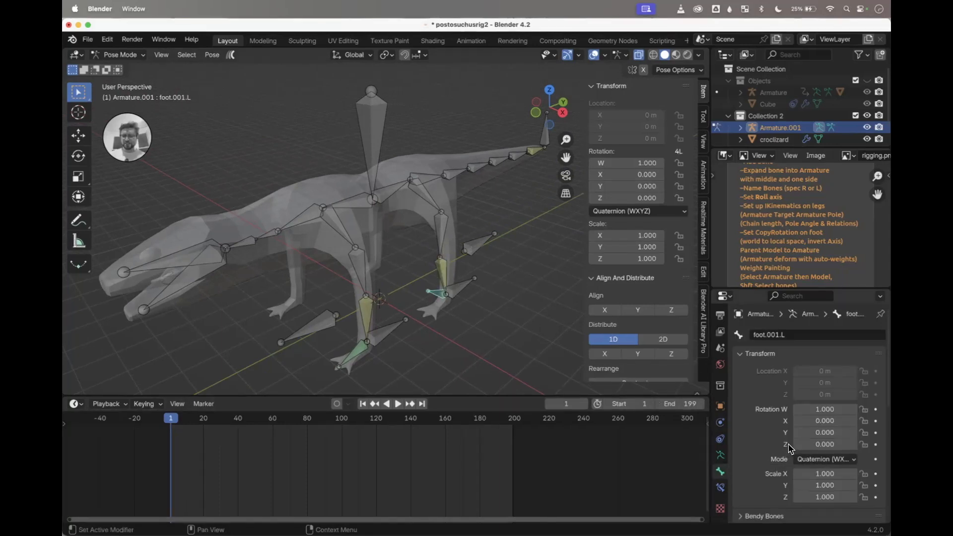
{"action": "scroll", "coordinate": [792, 450], "scroll_direction": "down", "scroll_amount": 6}
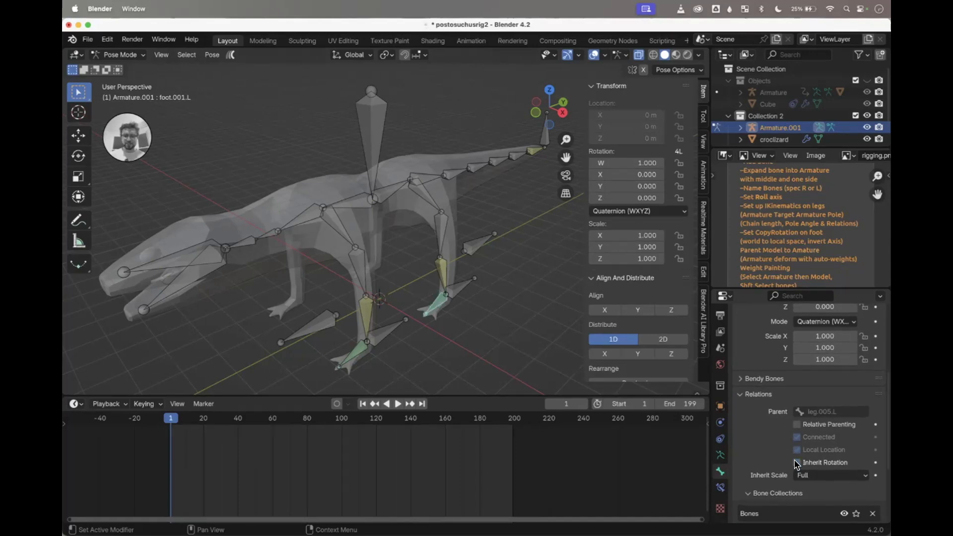
Step: Test the leg rig by moving the Main bone up and down along global Z, and undo the move
{"action": "scroll", "coordinate": [470, 307], "scroll_direction": "right", "scroll_amount": 5}
{"action": "scroll", "coordinate": [470, 307], "scroll_direction": "down", "scroll_amount": 1}
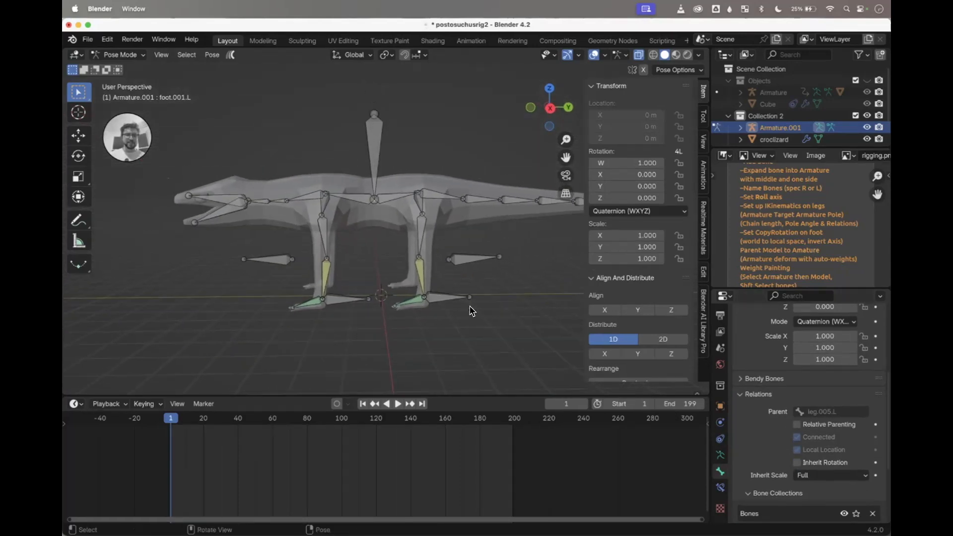
{"action": "scroll", "coordinate": [470, 307], "scroll_direction": "left", "scroll_amount": 5}
{"action": "left_click", "coordinate": [381, 156]}
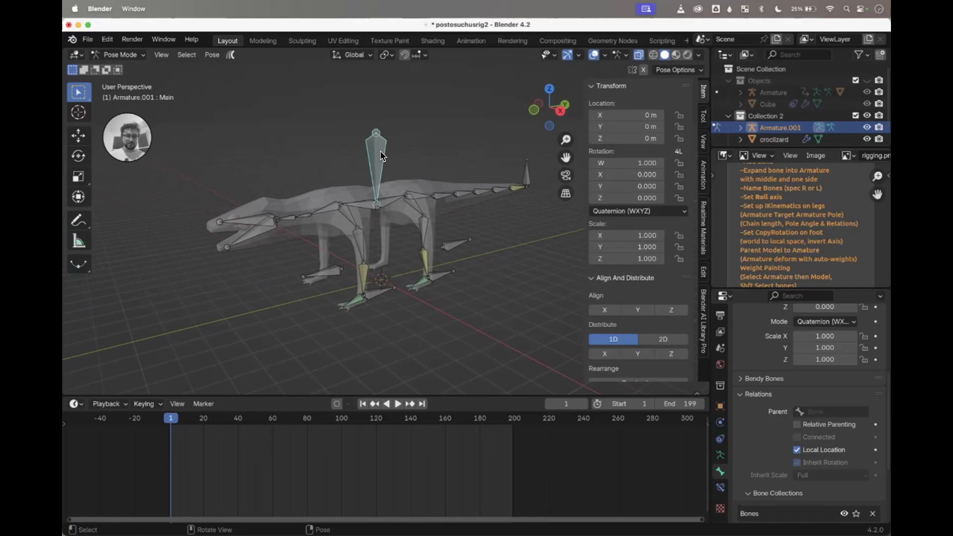
{"action": "key", "text": "g"}
{"action": "key", "text": "z"}
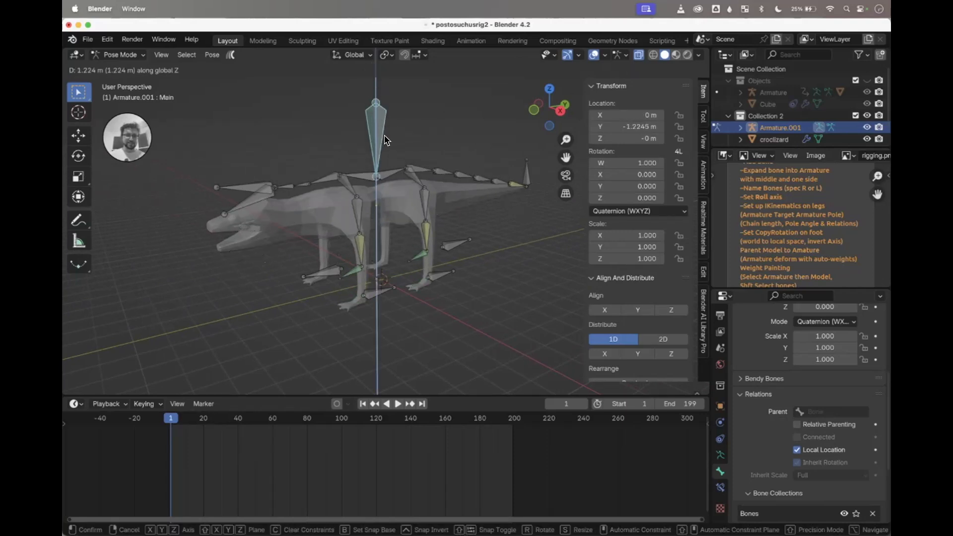
{"action": "left_click", "coordinate": [392, 161]}
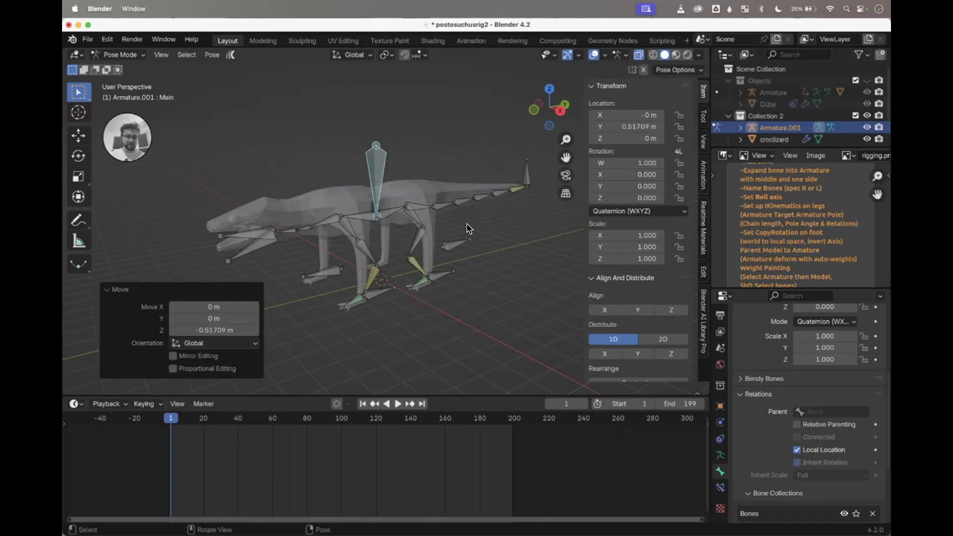
{"action": "key", "text": "ctrl+z"}
Step: Test the tail's inverse kinematics by moving the TailTarget bone, and cancel the move
{"action": "scroll", "coordinate": [487, 222], "scroll_direction": "right", "scroll_amount": 4}
{"action": "scroll", "coordinate": [504, 218], "scroll_direction": "right", "scroll_amount": 4, "text": "shift"}
{"action": "left_click", "coordinate": [496, 213]}
{"action": "key", "text": "g"}
{"action": "right_click", "coordinate": [358, 173]}
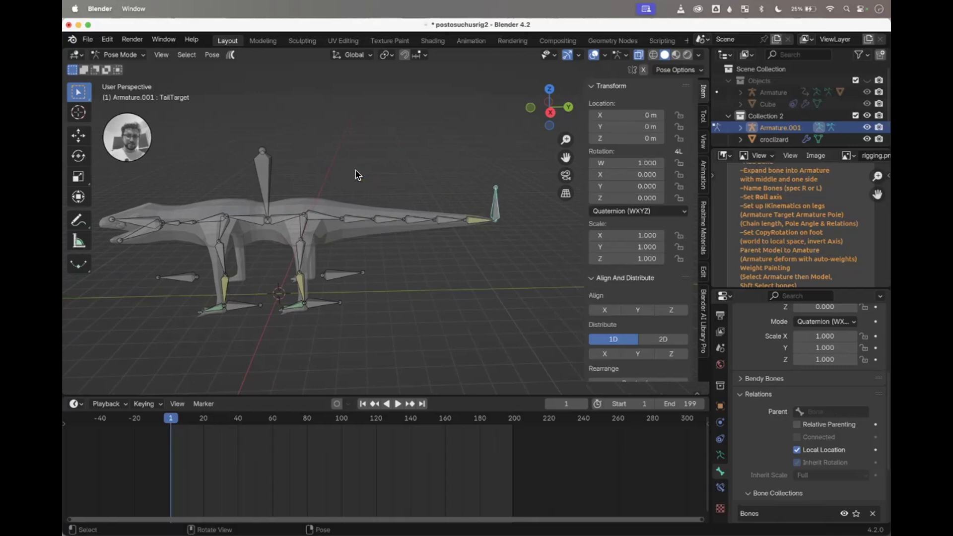
Step: Test the rear leg's inverse kinematics by moving FootTarget.001.L in the right orthographic view, and cancel the move
{"action": "left_click", "coordinate": [549, 113]}
{"action": "left_click", "coordinate": [331, 296]}
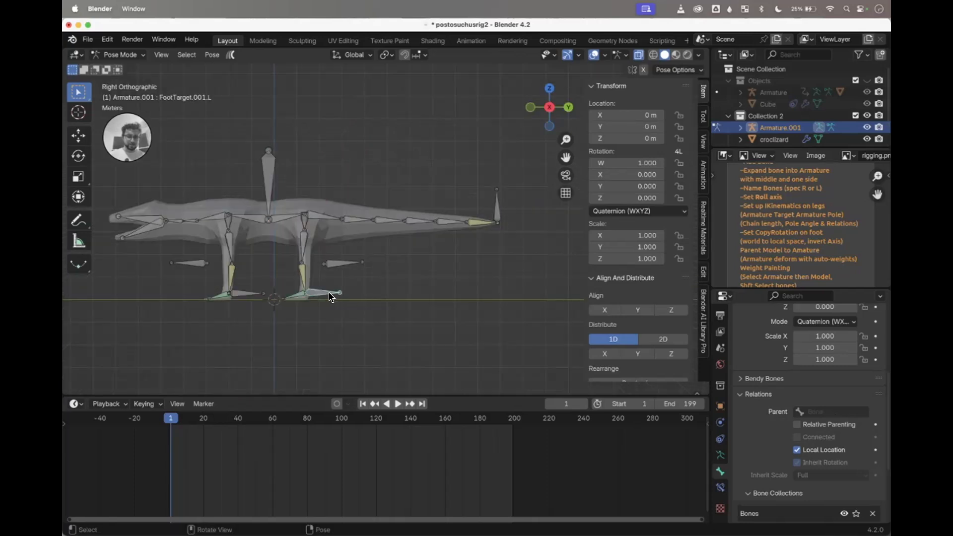
{"action": "key", "text": "g"}
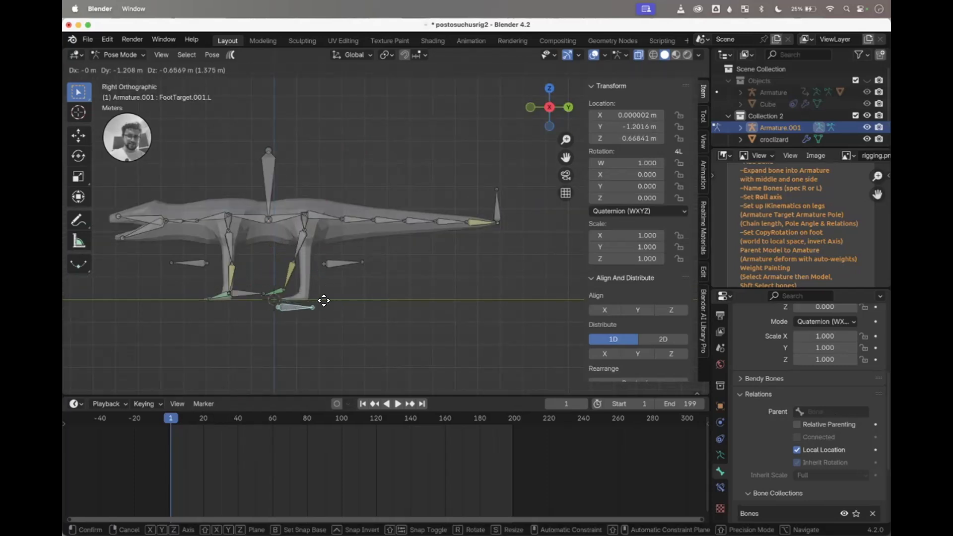
{"action": "right_click", "coordinate": [318, 285]}
{"action": "middle_click_drag", "start_coordinate": [317, 285], "coordinate": [318, 288]}
Step: In Edit Mode, select all bones of the armature and symmetrize them to create the opposite-side legs and controls
{"action": "key", "text": "Tab"}
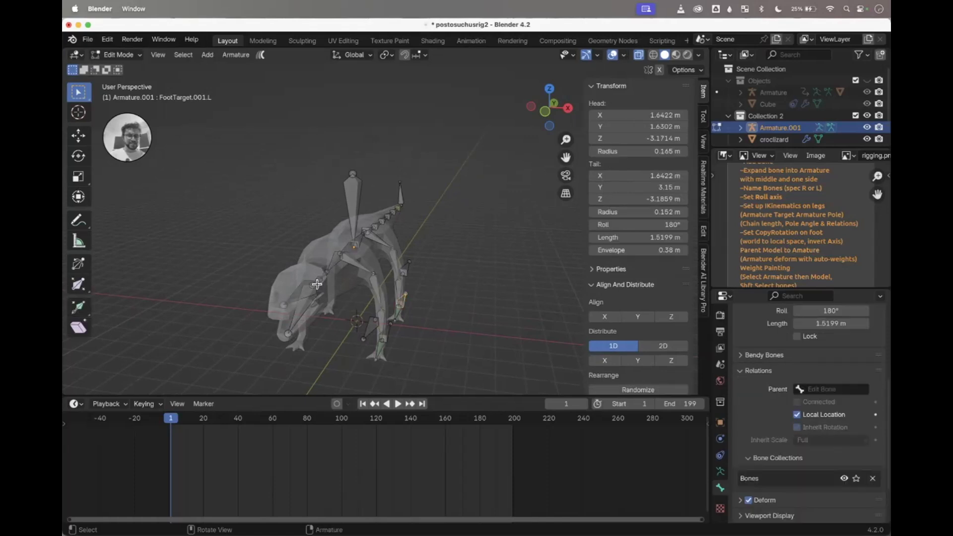
{"action": "left_click", "coordinate": [131, 55]}
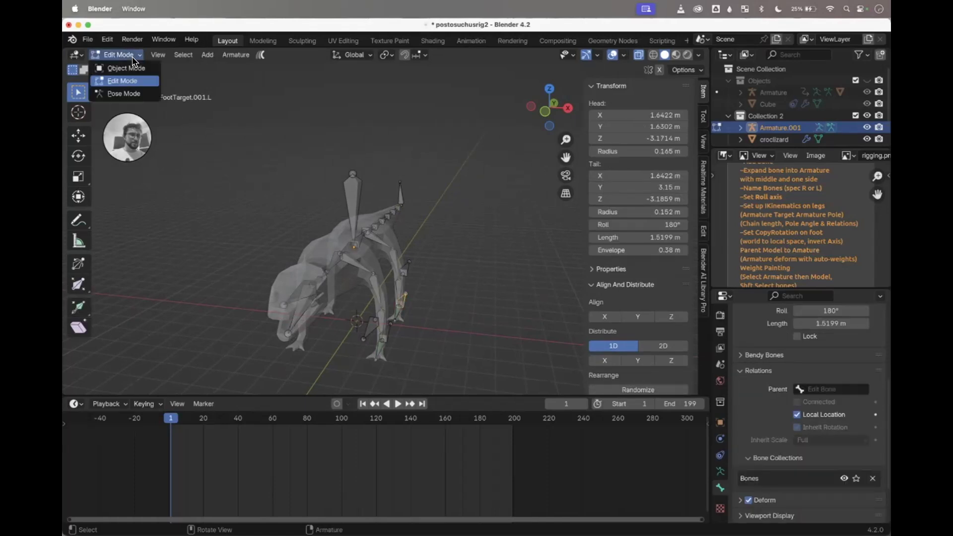
{"action": "middle_click_drag", "start_coordinate": [403, 182], "coordinate": [403, 182]}
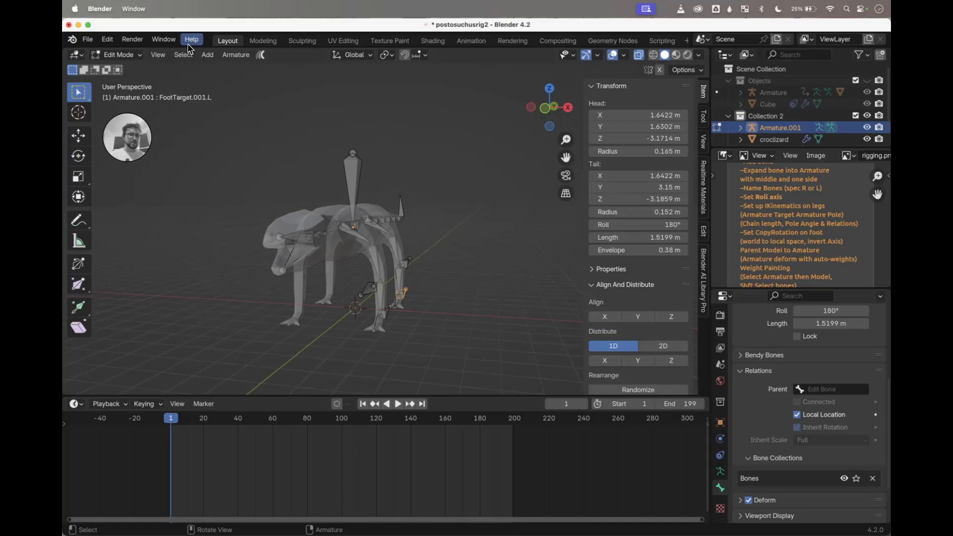
{"action": "left_click", "coordinate": [117, 55]}
{"action": "left_click", "coordinate": [429, 189]}
{"action": "middle_click_drag", "start_coordinate": [430, 189], "coordinate": [428, 189]}
{"action": "key", "text": "a"}
{"action": "right_click", "coordinate": [428, 190]}
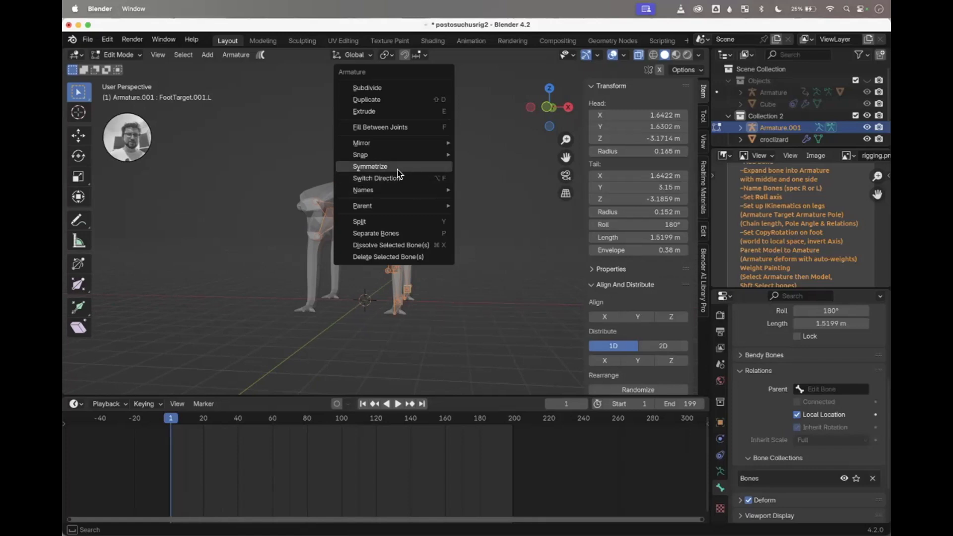
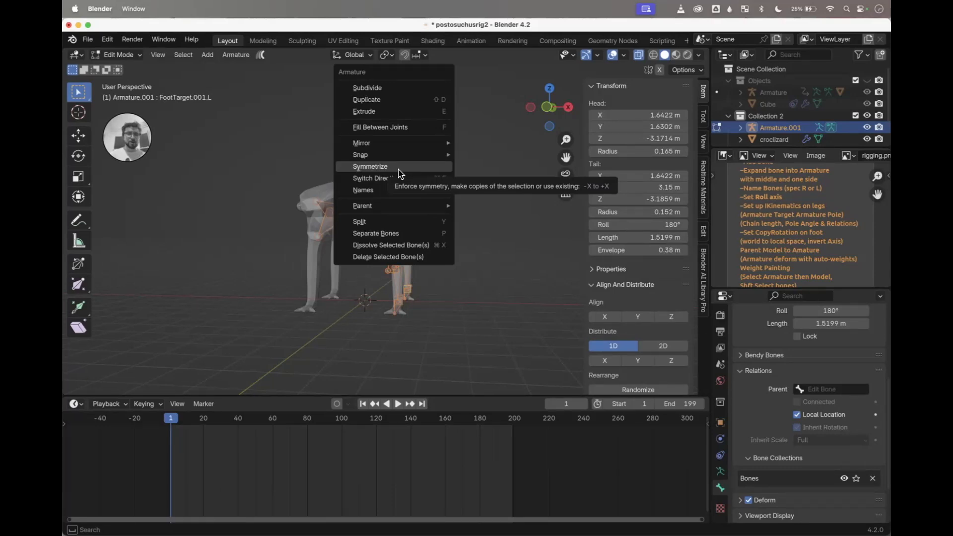
{"action": "left_click", "coordinate": [399, 170]}
Step: Inspect the mirrored leg and foot target bones, including leg.004.R and FootTarget.R, from several angles
{"action": "scroll", "coordinate": [329, 266], "scroll_direction": "right", "scroll_amount": 6}
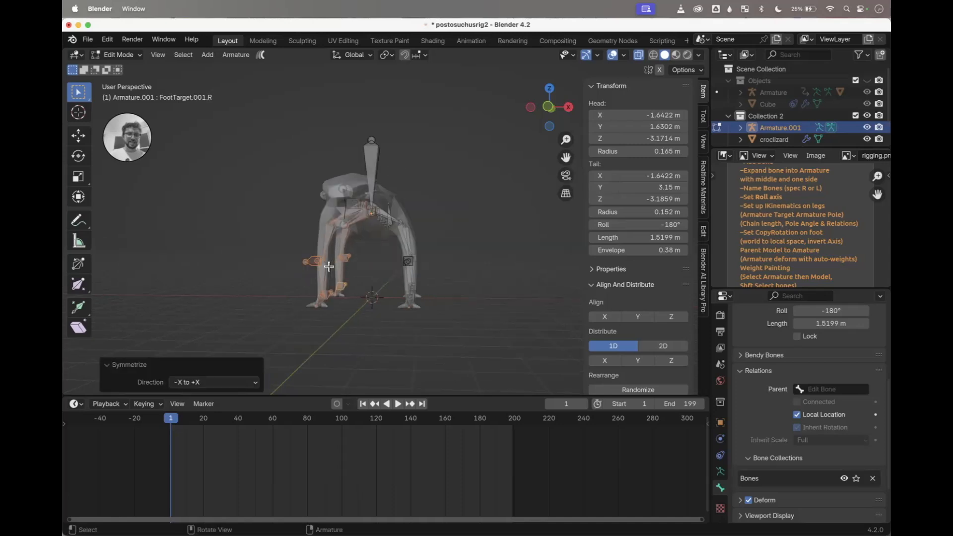
{"action": "scroll", "coordinate": [330, 267], "scroll_direction": "right", "scroll_amount": 8}
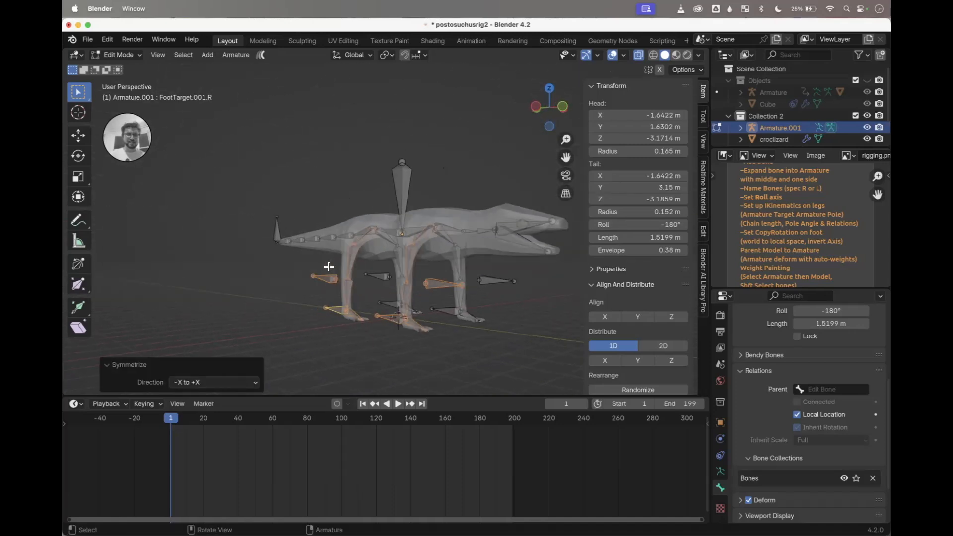
{"action": "left_click", "coordinate": [405, 296]}
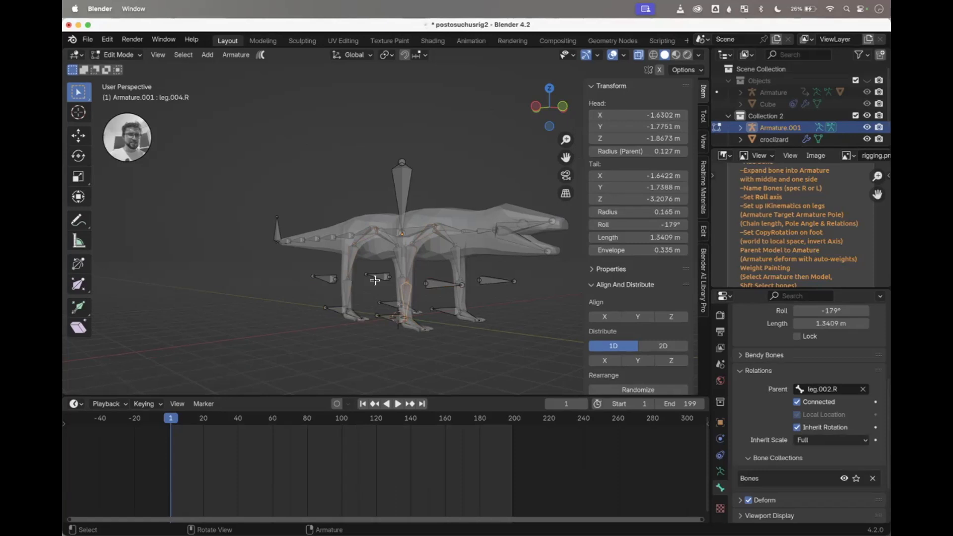
{"action": "left_click", "coordinate": [386, 318]}
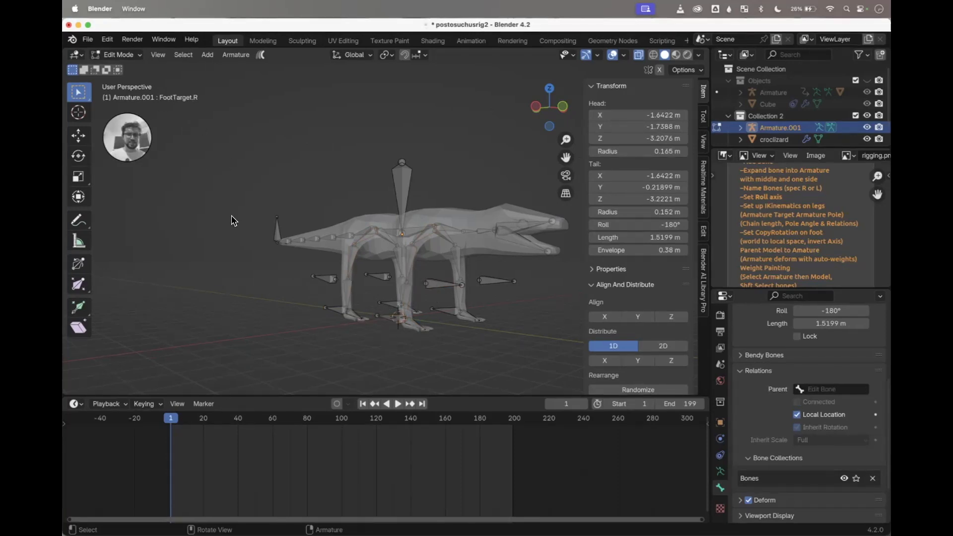
{"action": "scroll", "coordinate": [232, 221], "scroll_direction": "right", "scroll_amount": 15}
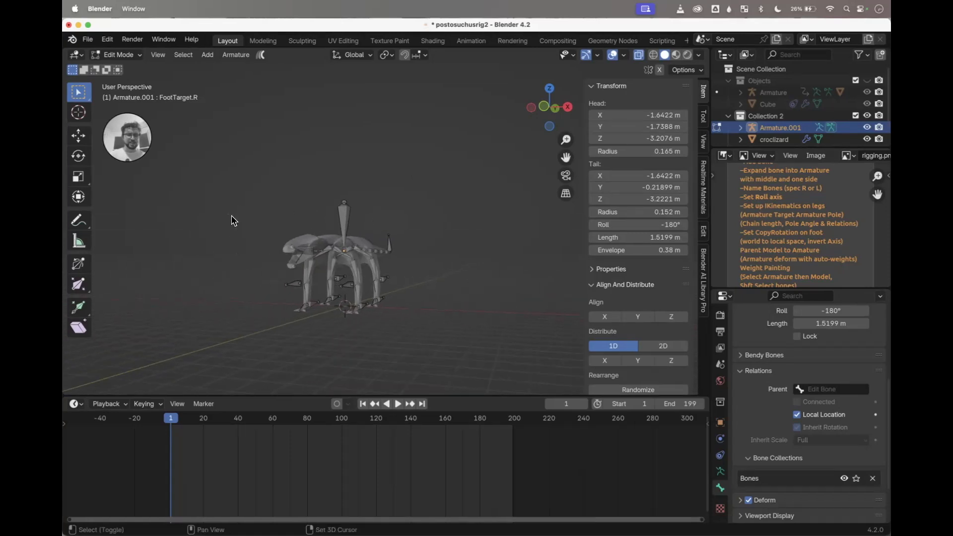
{"action": "scroll", "coordinate": [231, 221], "scroll_direction": "right", "scroll_amount": 5}
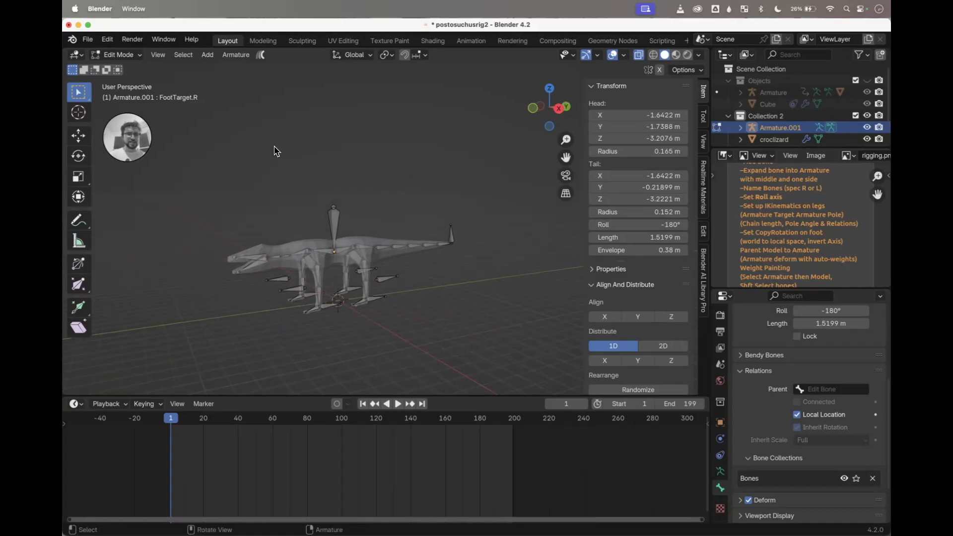
Step: Return to Object Mode, turn off X-ray and display the model in Material Preview shading
{"action": "left_click", "coordinate": [121, 54]}
{"action": "left_click", "coordinate": [112, 65]}
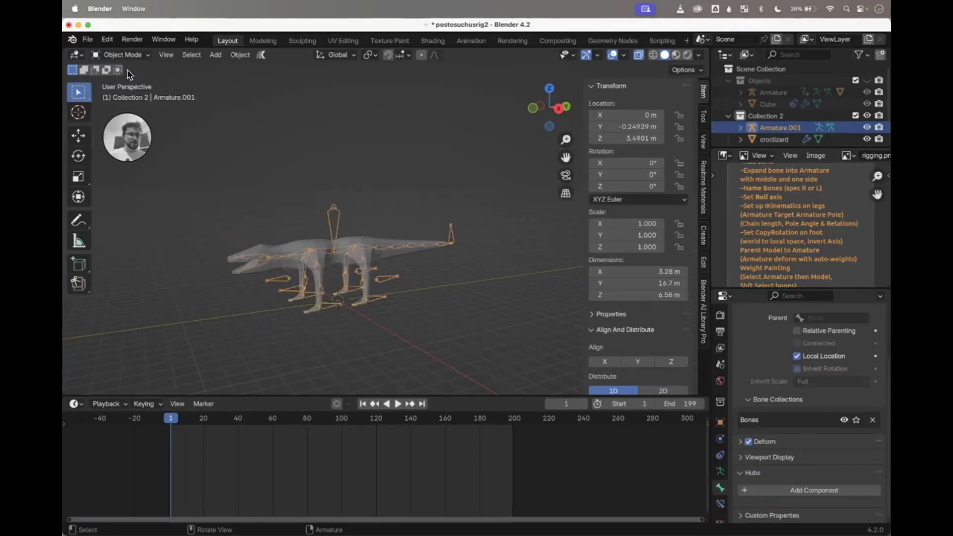
{"action": "scroll", "coordinate": [353, 196], "scroll_direction": "up", "scroll_amount": 2}
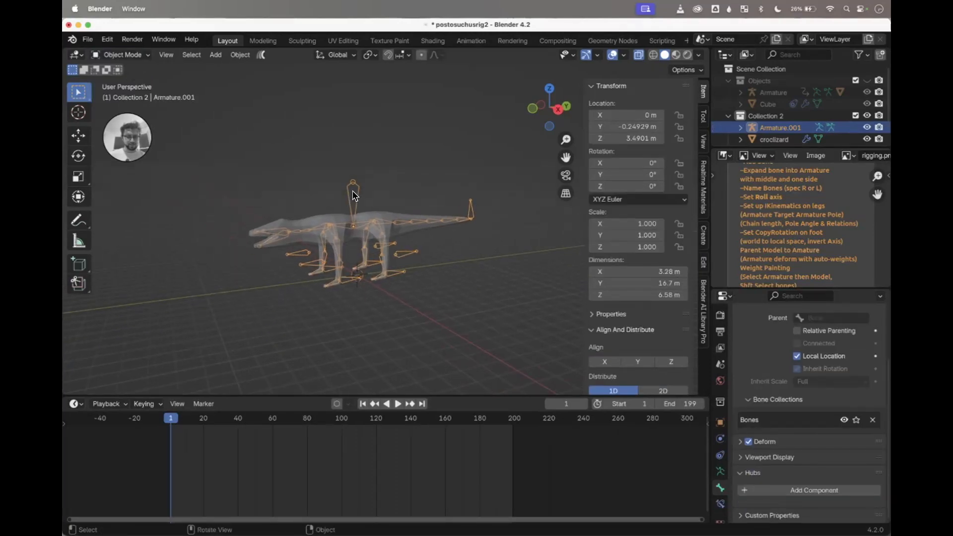
{"action": "key", "text": "alt+z"}
{"action": "scroll", "coordinate": [353, 196], "scroll_direction": "up", "scroll_amount": 5}
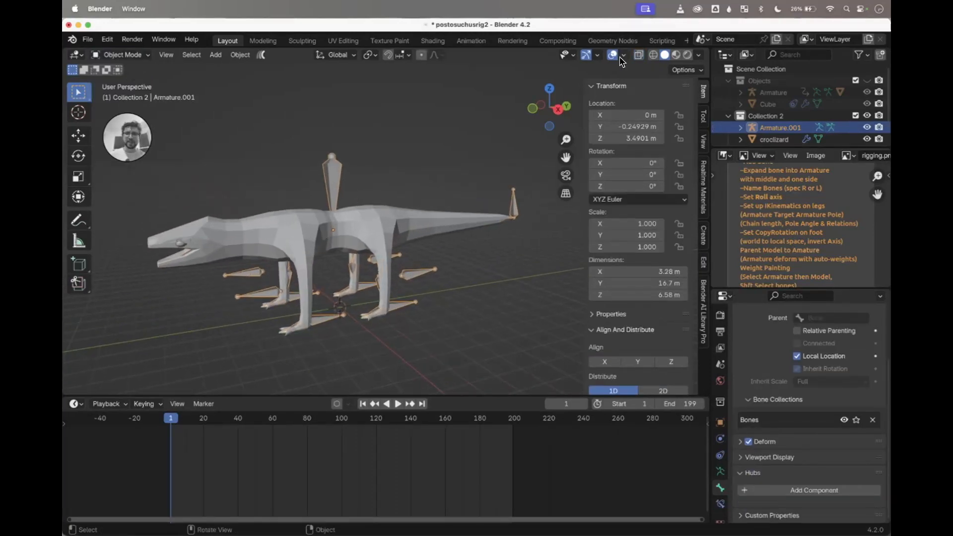
{"action": "left_click", "coordinate": [677, 55]}
{"action": "scroll", "coordinate": [371, 209], "scroll_direction": "left", "scroll_amount": 3}
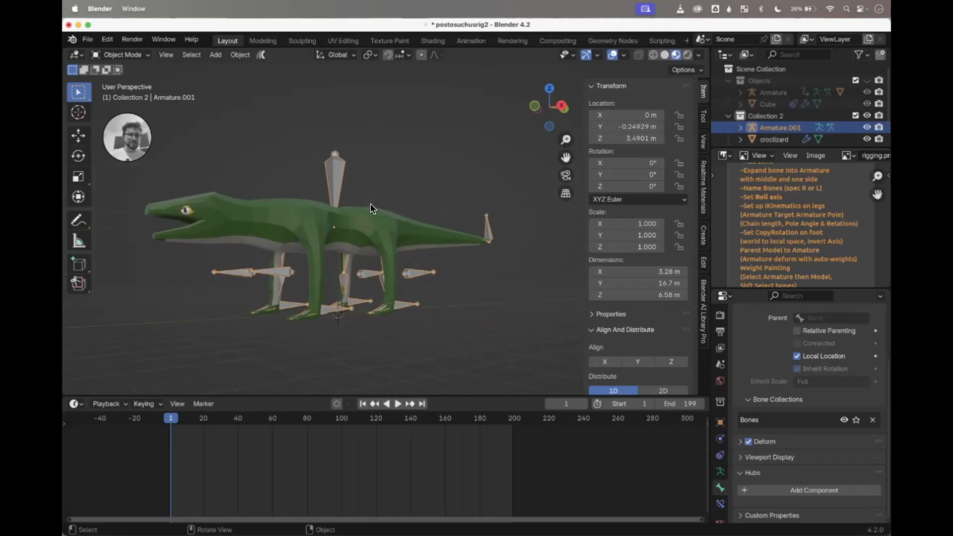
{"action": "scroll", "coordinate": [371, 208], "scroll_direction": "right", "scroll_amount": 2}
{"action": "scroll", "coordinate": [232, 246], "scroll_direction": "left", "scroll_amount": 2}
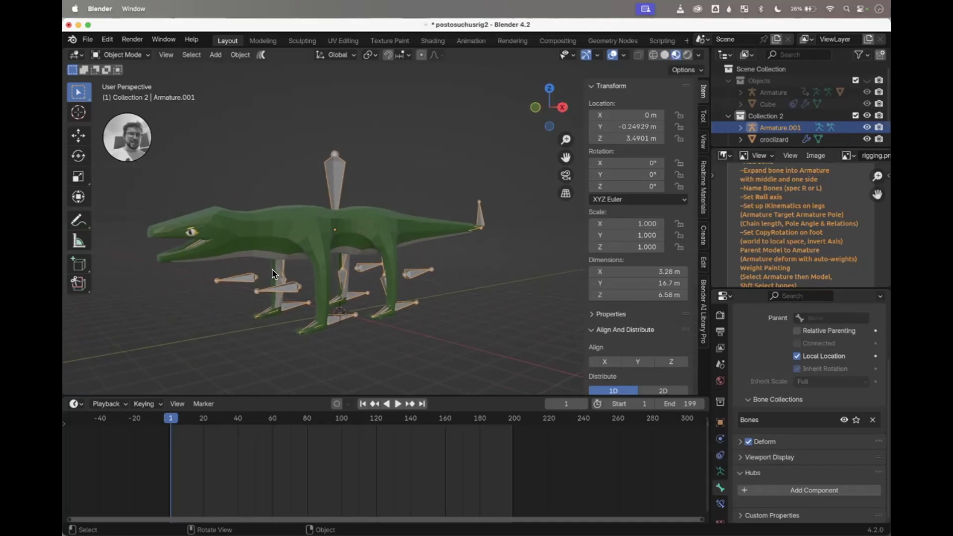
Step: Select the croclizard mesh together with Armature.001, keeping the armature as the active object
{"action": "left_click", "coordinate": [277, 336]}
{"action": "left_click", "coordinate": [296, 234]}
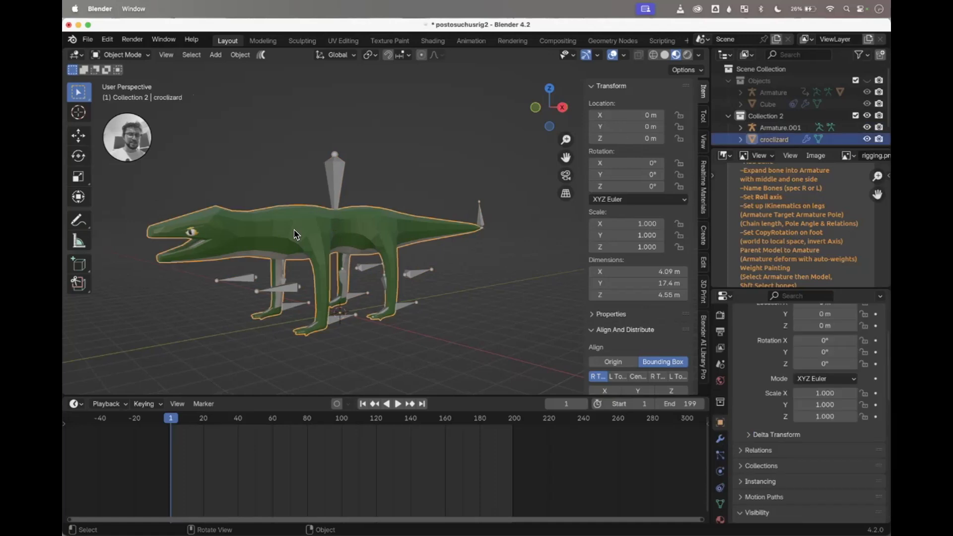
{"action": "left_click", "coordinate": [333, 173], "text": "shift"}
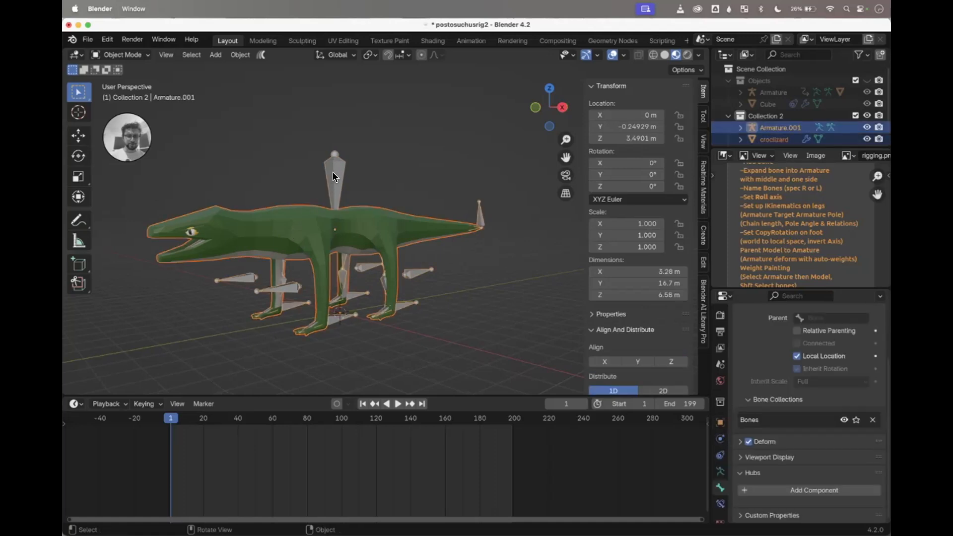
{"action": "key", "text": "ctrl+p"}
Step: Save the project under the new file name postosuwchusrig2.blend
{"action": "key", "text": "super+shift+s"}
{"action": "left_click", "coordinate": [265, 478]}
{"action": "left_click", "coordinate": [266, 477]}
{"action": "type", "text": "w"}
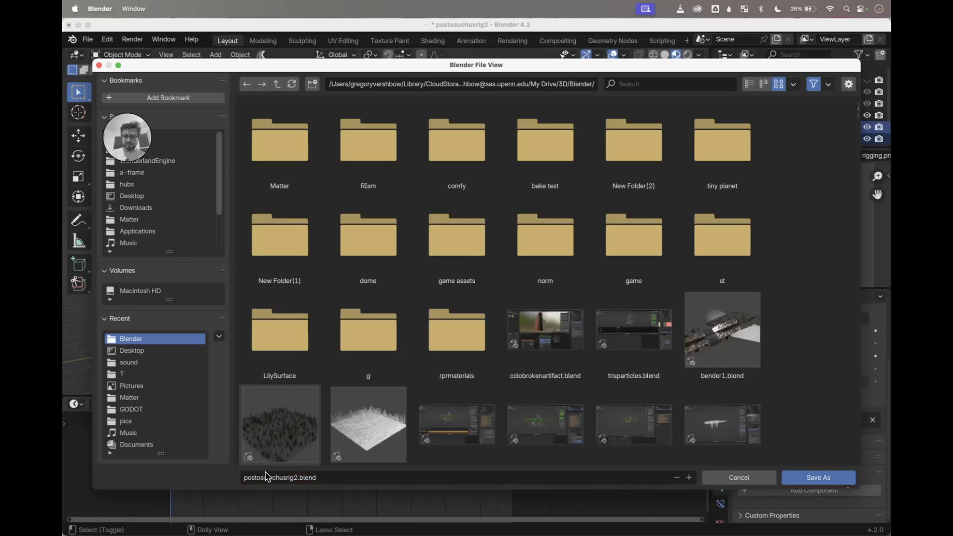
{"action": "key", "text": "Return"}
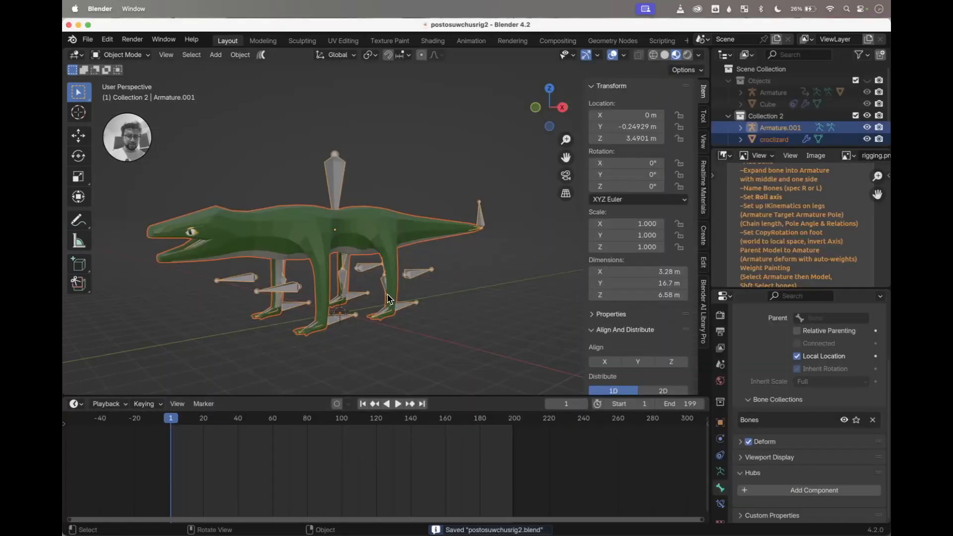
Step: Parent the croclizard mesh to Armature.001 using Armature Deform With Automatic Weights
{"action": "scroll", "coordinate": [388, 298], "scroll_direction": "right", "scroll_amount": 2}
{"action": "key", "text": "super+p"}
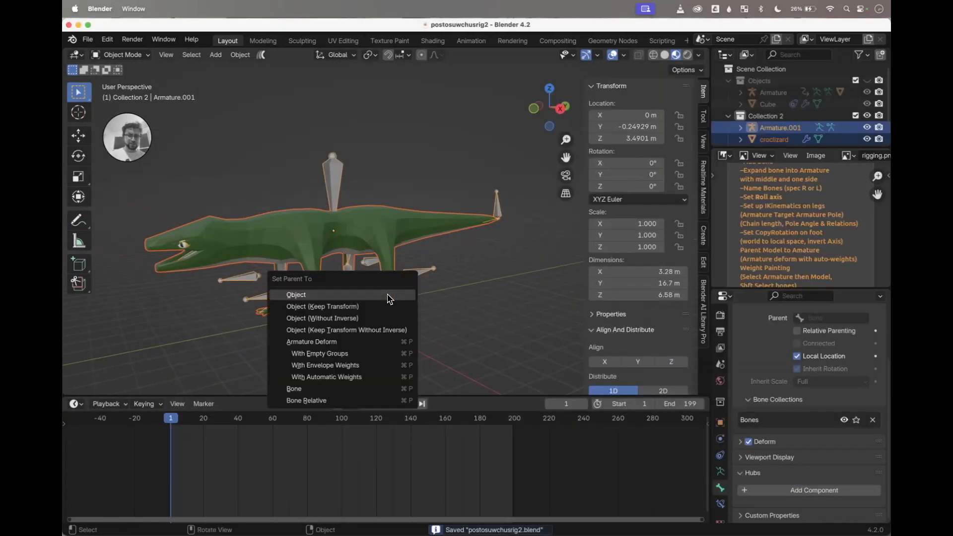
{"action": "left_click", "coordinate": [347, 377]}
{"action": "scroll", "coordinate": [426, 323], "scroll_direction": "right", "scroll_amount": 2}
{"action": "scroll", "coordinate": [429, 323], "scroll_direction": "right", "scroll_amount": 2}
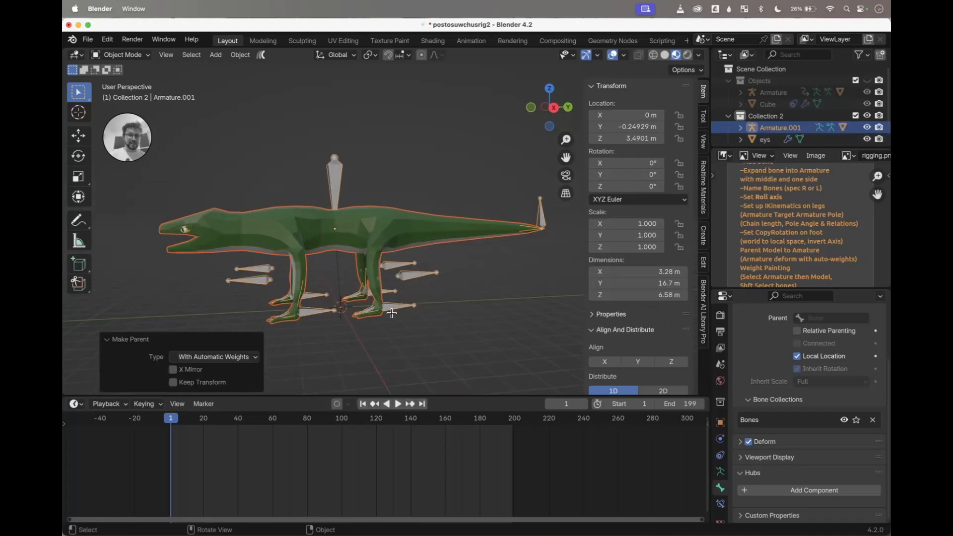
Step: Select only Armature.001 and switch it to Pose Mode
{"action": "key", "text": "Tab"}
{"action": "key", "text": "Tab"}
{"action": "left_click", "coordinate": [329, 193]}
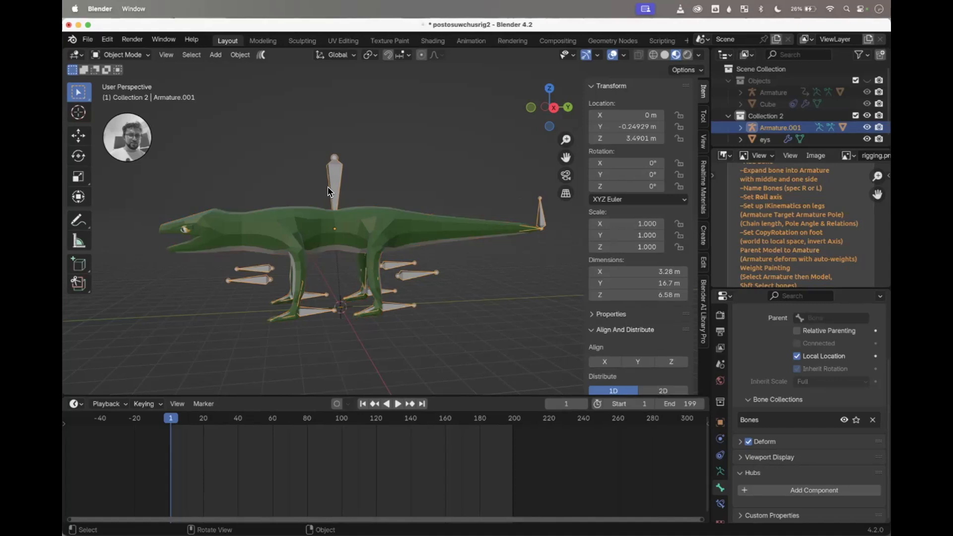
{"action": "left_click", "coordinate": [120, 55]}
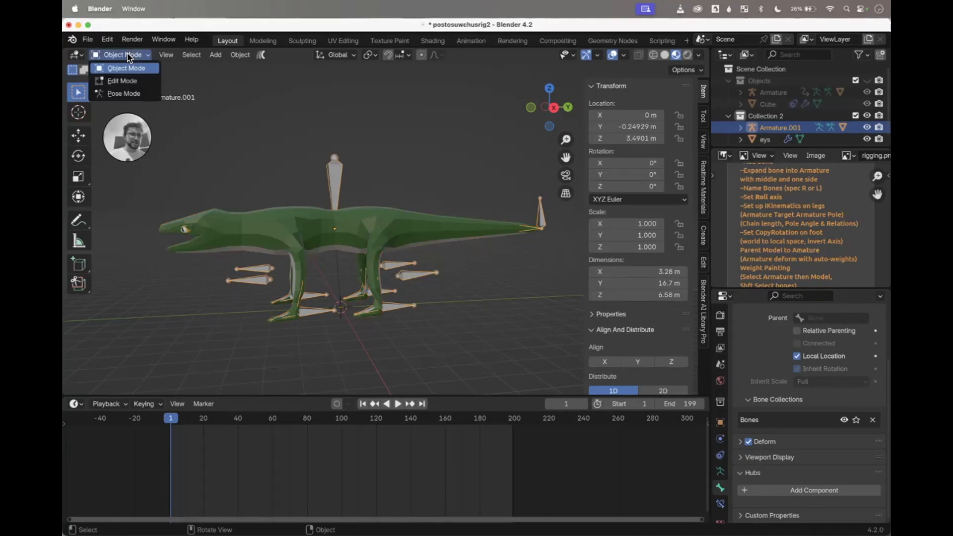
{"action": "left_click", "coordinate": [125, 92]}
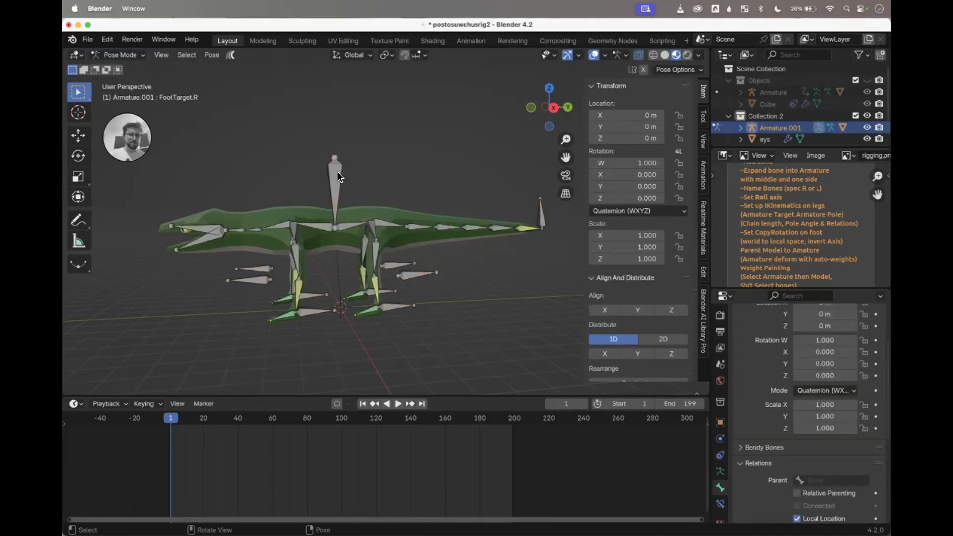
Step: Test the mesh deformation by moving the Main bone along global Z, and cancel the move
{"action": "left_click", "coordinate": [337, 173]}
{"action": "scroll", "coordinate": [338, 173], "scroll_direction": "left", "scroll_amount": 3}
{"action": "key", "text": "g"}
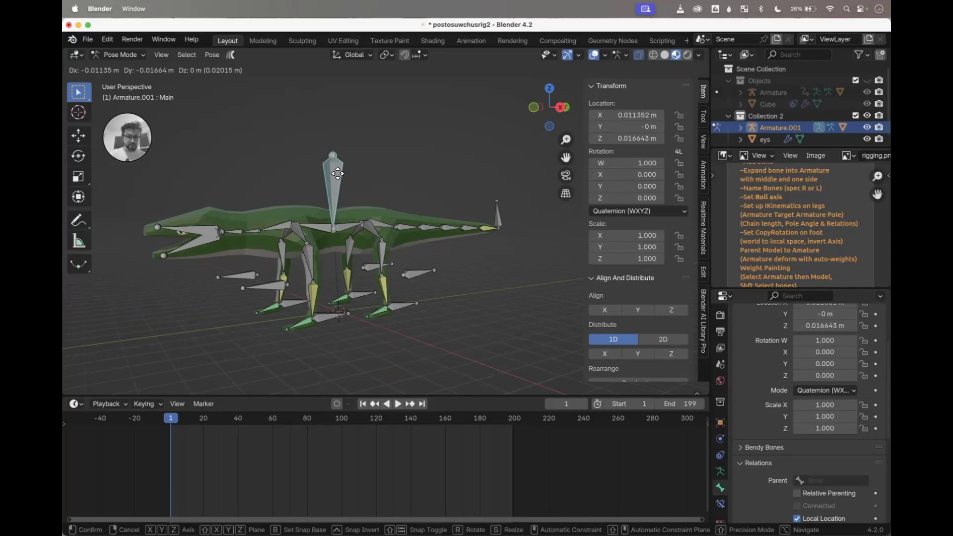
{"action": "key", "text": "z"}
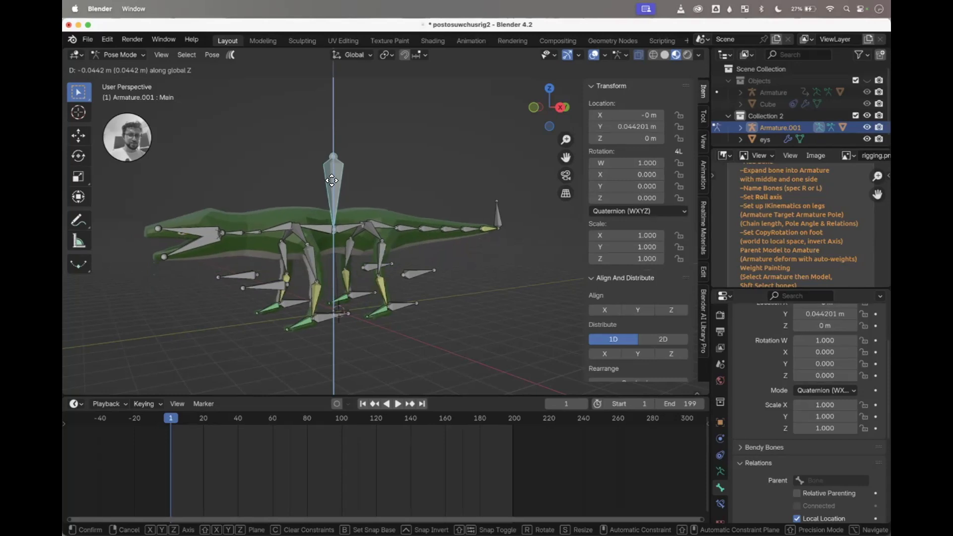
{"action": "key", "text": "Escape"}
{"action": "middle_click_drag", "start_coordinate": [475, 210], "coordinate": [500, 212]}
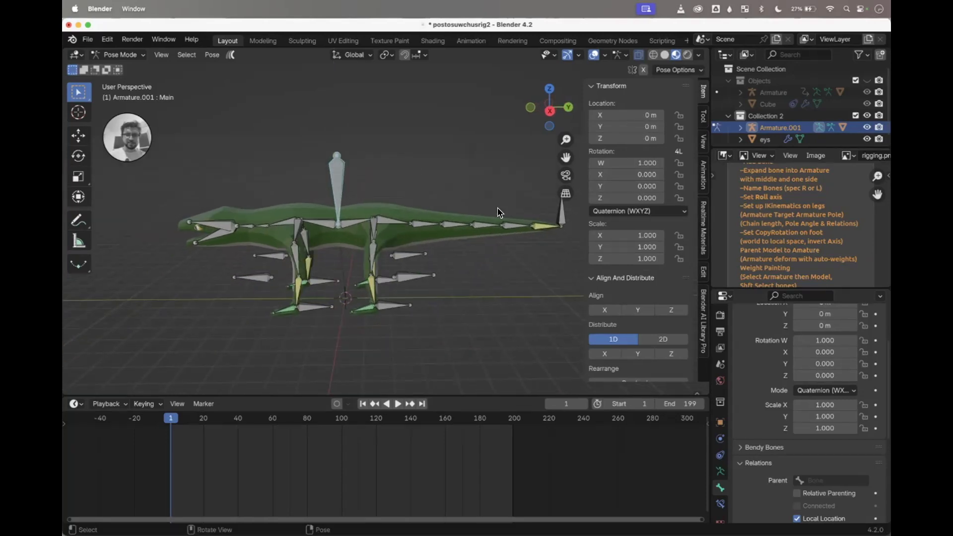
Step: Test the tail deformation by moving the TailTarget bone up toward the body, and cancel the move
{"action": "left_click", "coordinate": [563, 226]}
{"action": "key", "text": "g"}
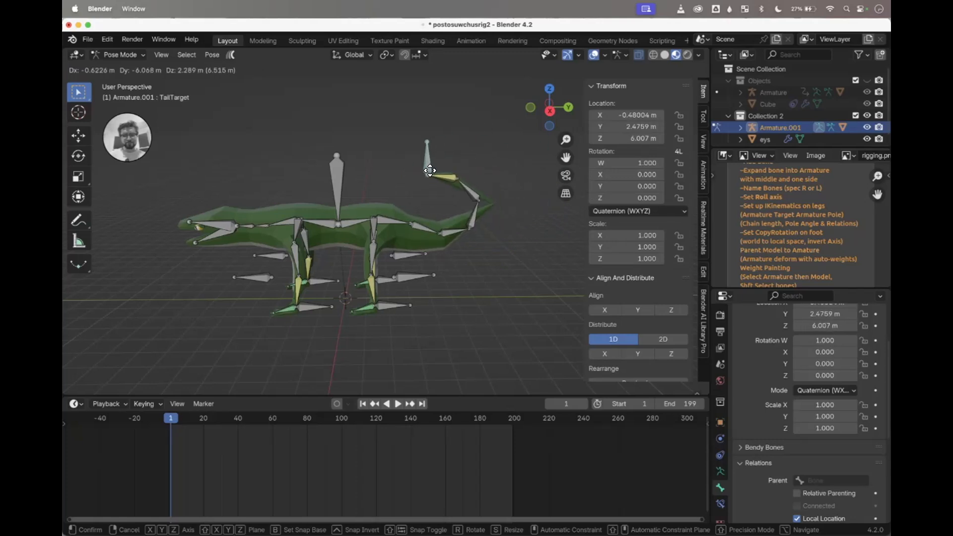
{"action": "right_click", "coordinate": [429, 173]}
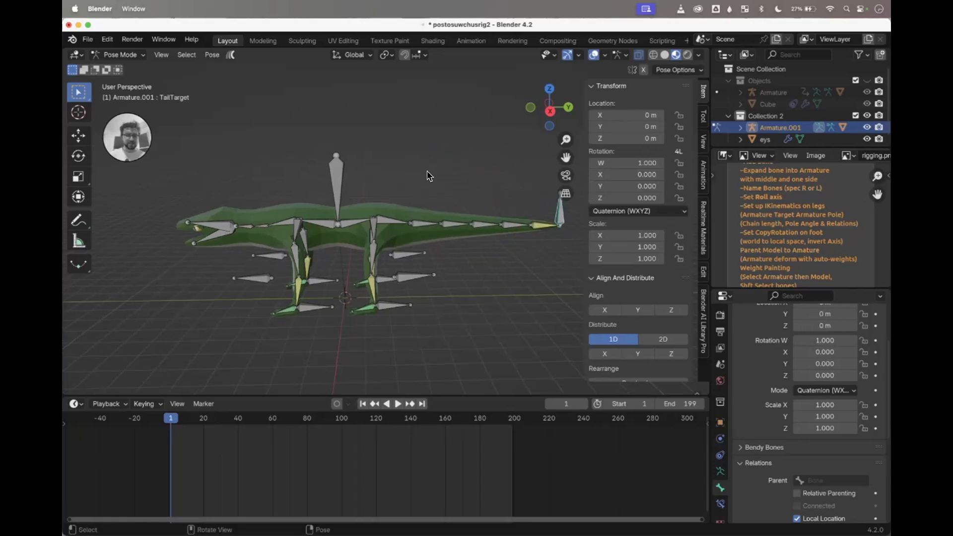
{"action": "scroll", "coordinate": [430, 176], "scroll_direction": "left", "scroll_amount": 3}
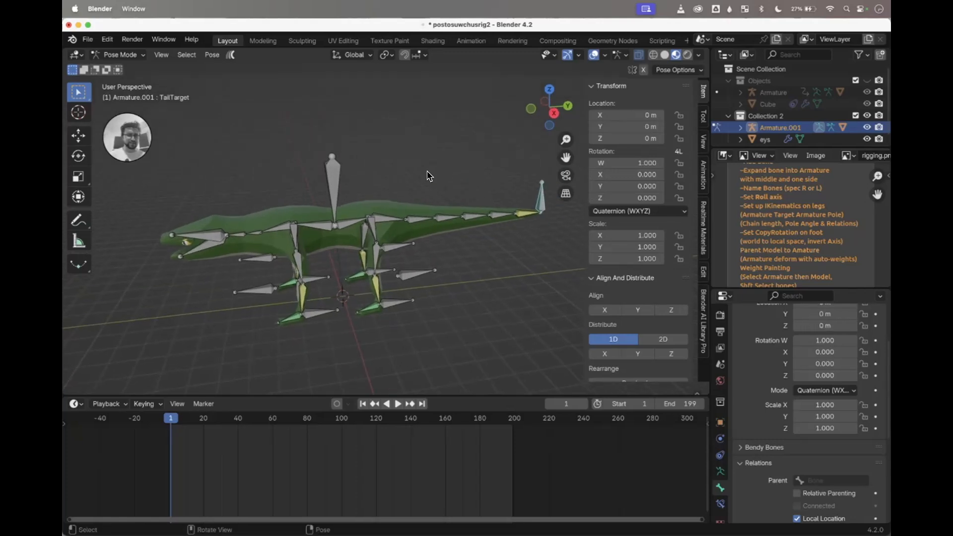
Step: Revert the undo history to the selection state just before the mesh was parented to the armature
{"action": "left_click", "coordinate": [111, 43]}
{"action": "mouse_move", "coordinate": [135, 78]}
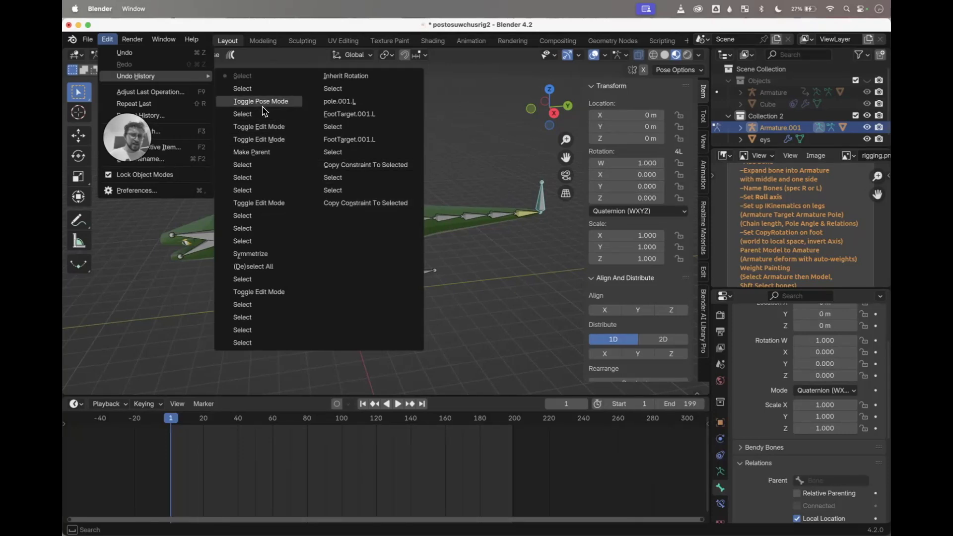
{"action": "left_click", "coordinate": [261, 165]}
Step: Select the croclizard mesh and apply its Subdivision modifier
{"action": "left_click", "coordinate": [277, 227]}
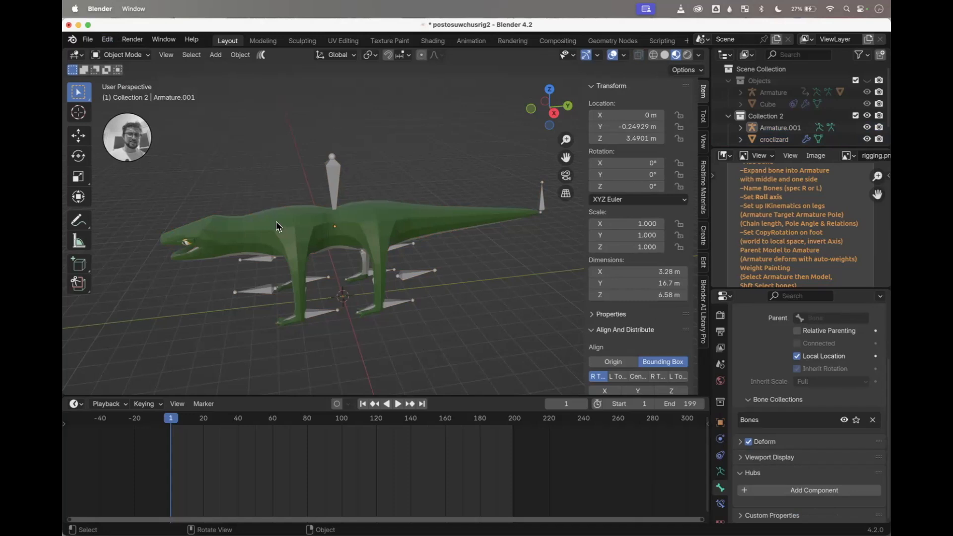
{"action": "scroll", "coordinate": [338, 247], "scroll_direction": "down", "scroll_amount": 2}
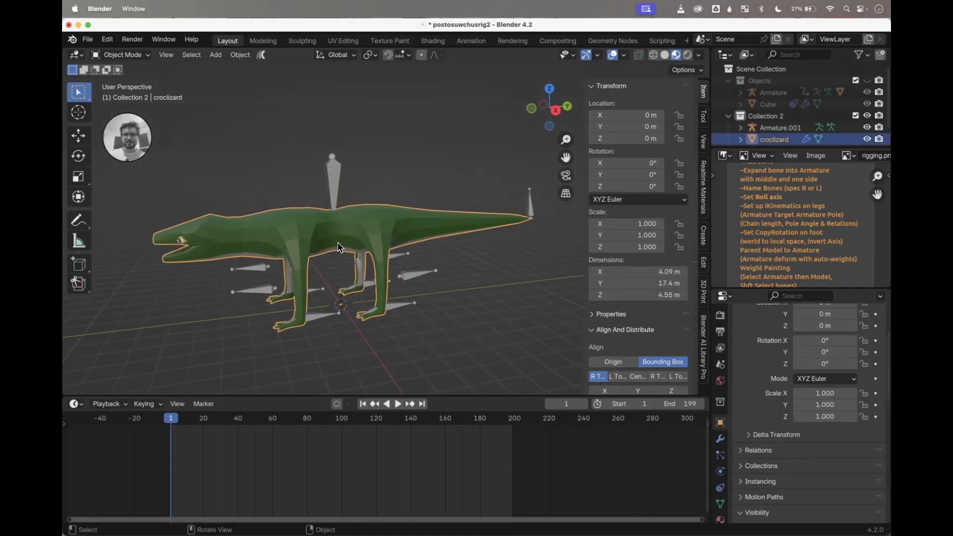
{"action": "left_click", "coordinate": [340, 192]}
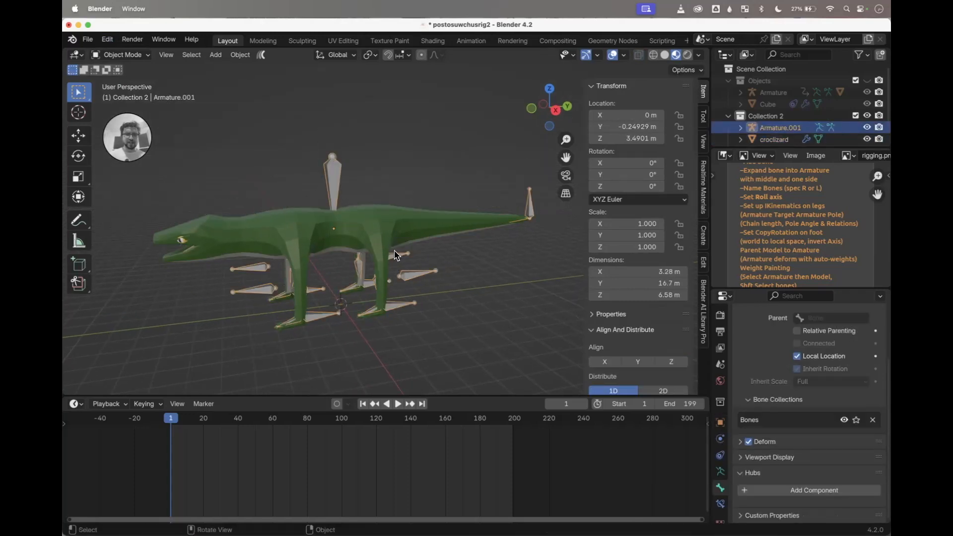
{"action": "left_click", "coordinate": [372, 223]}
{"action": "left_click", "coordinate": [721, 439]}
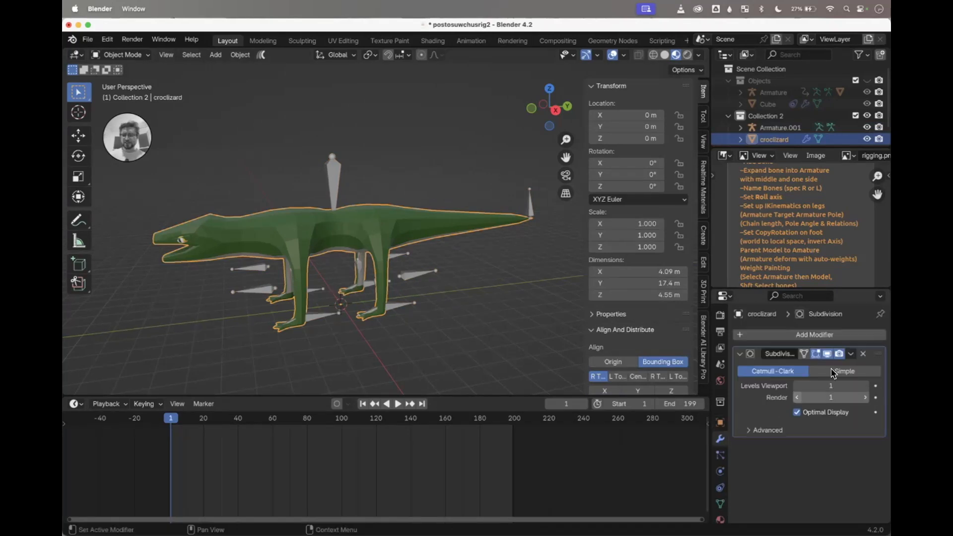
{"action": "left_click", "coordinate": [851, 354]}
{"action": "left_click", "coordinate": [833, 373]}
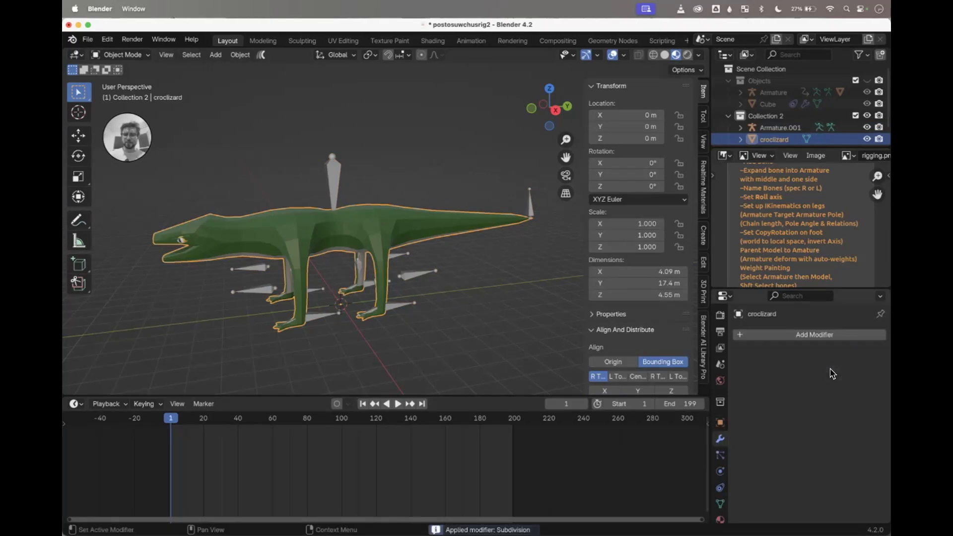
Step: Add Armature.001 to the selection as the active object and parent the croclizard mesh to it With Automatic Weights
{"action": "middle_click_drag", "start_coordinate": [379, 295], "coordinate": [367, 293]}
{"action": "left_click", "coordinate": [335, 184], "text": "shift"}
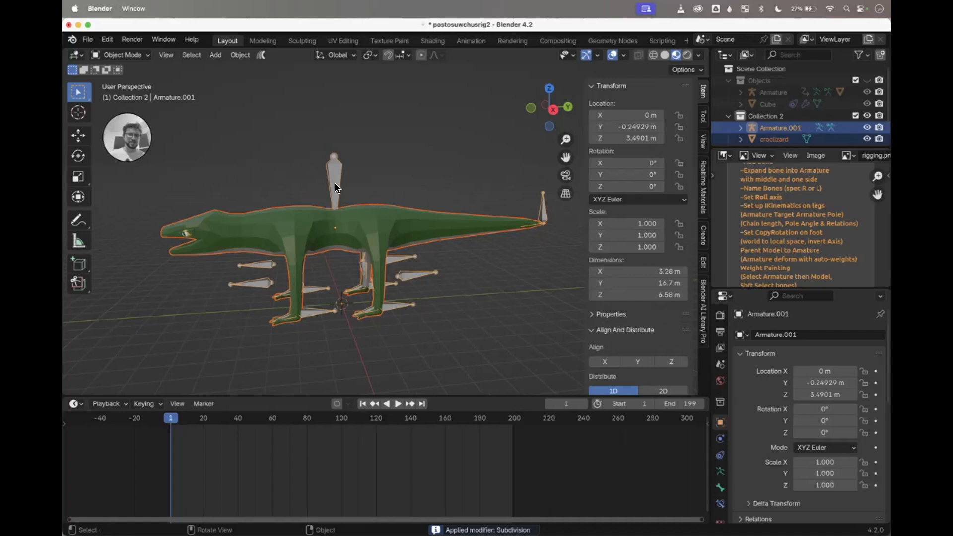
{"action": "key", "text": "ctrl+p"}
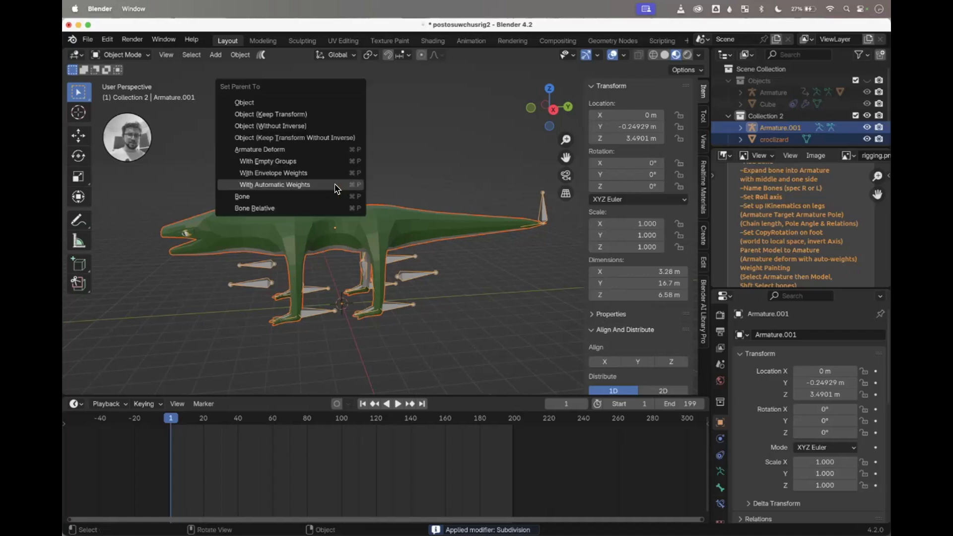
{"action": "left_click", "coordinate": [336, 188]}
Step: Select Armature.001 alone and put it in Pose Mode
{"action": "middle_click_drag", "start_coordinate": [336, 188], "coordinate": [332, 175]}
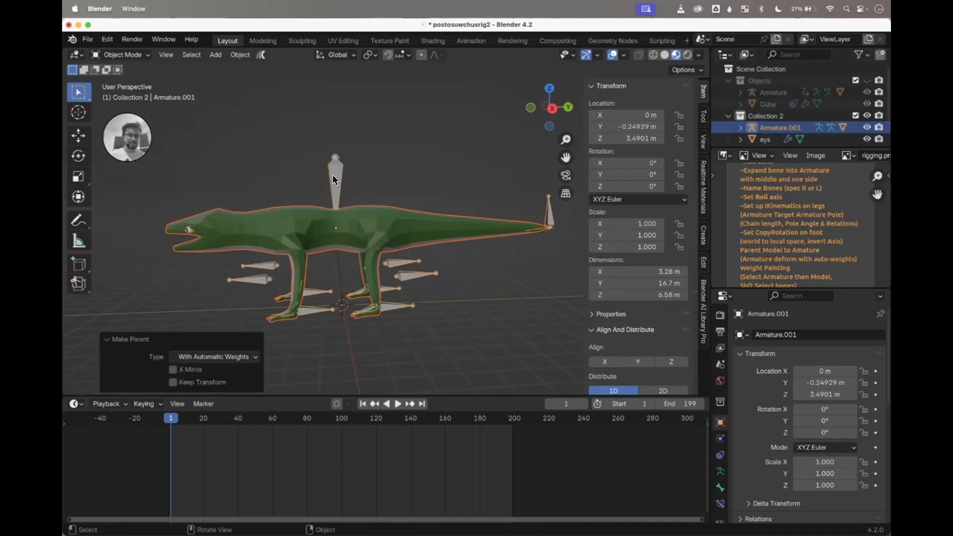
{"action": "left_click", "coordinate": [332, 174]}
{"action": "left_click", "coordinate": [122, 55]}
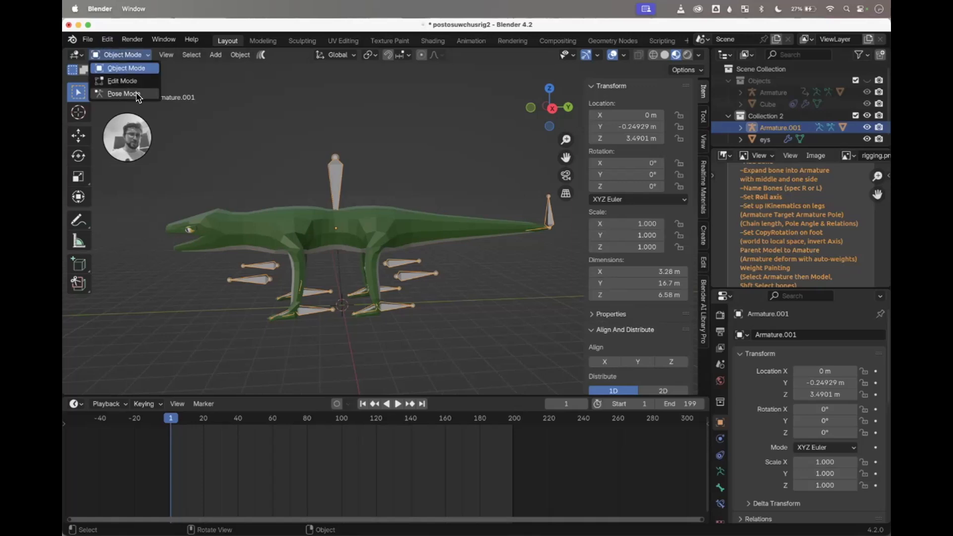
{"action": "left_click", "coordinate": [130, 92]}
Step: Try moving the Main bone along Z to check the new weights, and cancel the move
{"action": "left_click", "coordinate": [334, 180]}
{"action": "key", "text": "g"}
{"action": "key", "text": "z"}
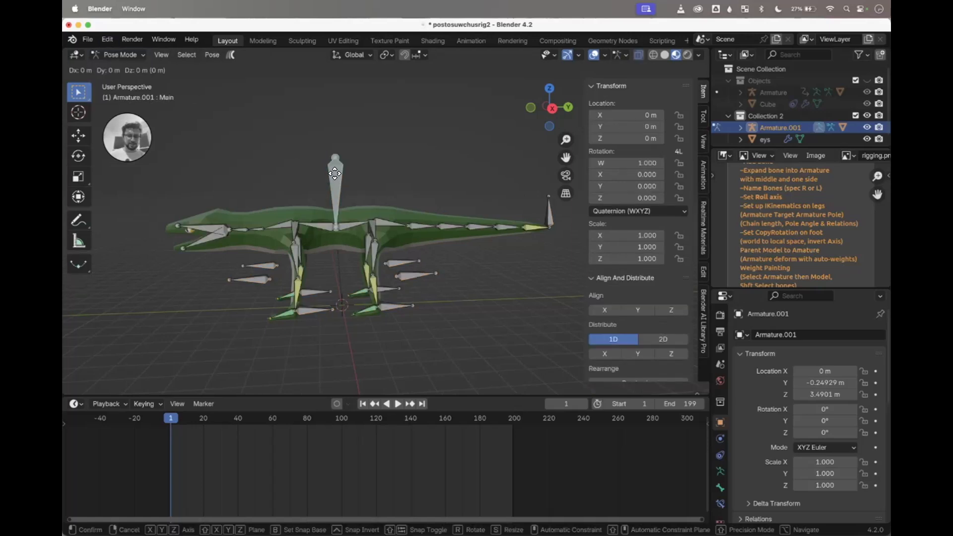
{"action": "key", "text": "Escape"}
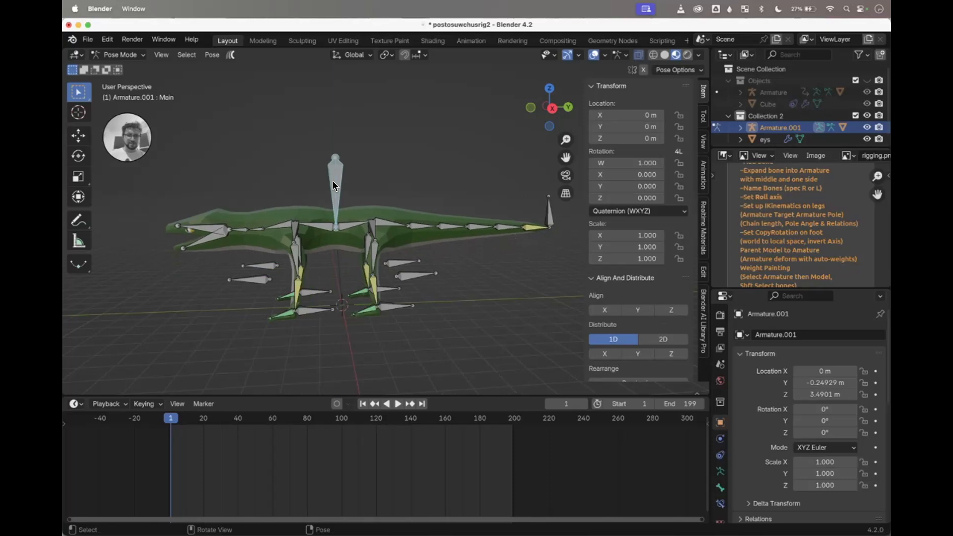
Step: Check how the tail bends by moving the TailTarget bone, and cancel the move
{"action": "left_click", "coordinate": [551, 218]}
{"action": "key", "text": "g"}
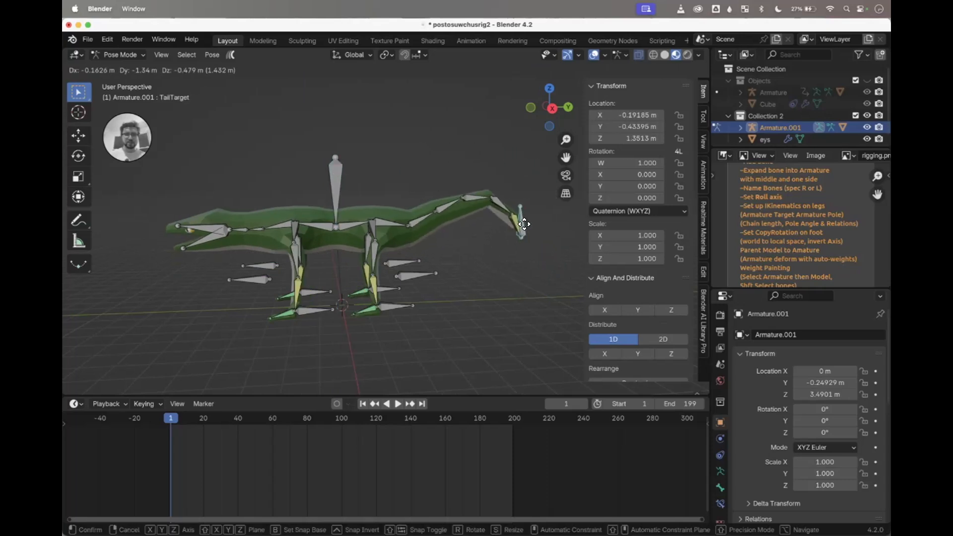
{"action": "key", "text": "Escape"}
{"action": "scroll", "coordinate": [520, 216], "scroll_direction": "right", "scroll_amount": 3, "text": "shift"}
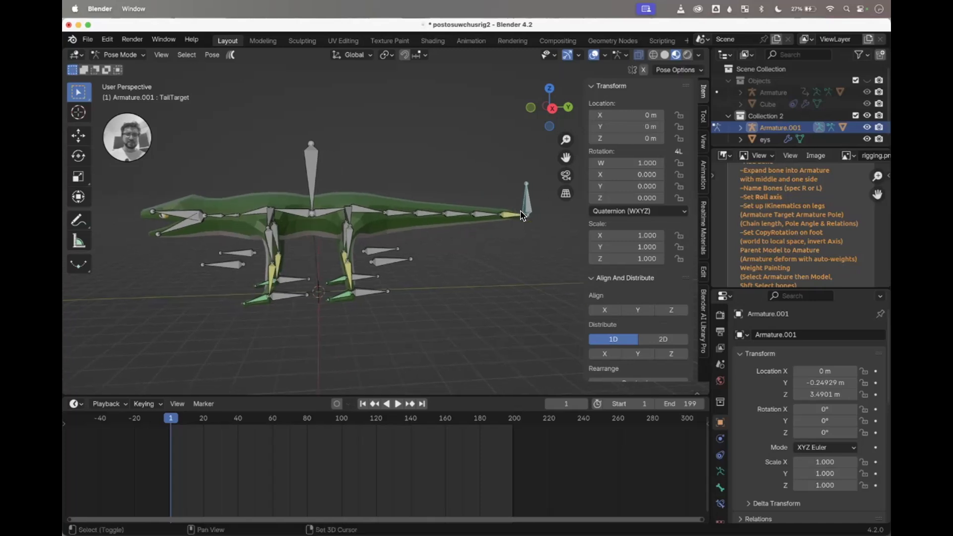
{"action": "scroll", "coordinate": [521, 215], "scroll_direction": "up", "scroll_amount": 1, "text": "shift"}
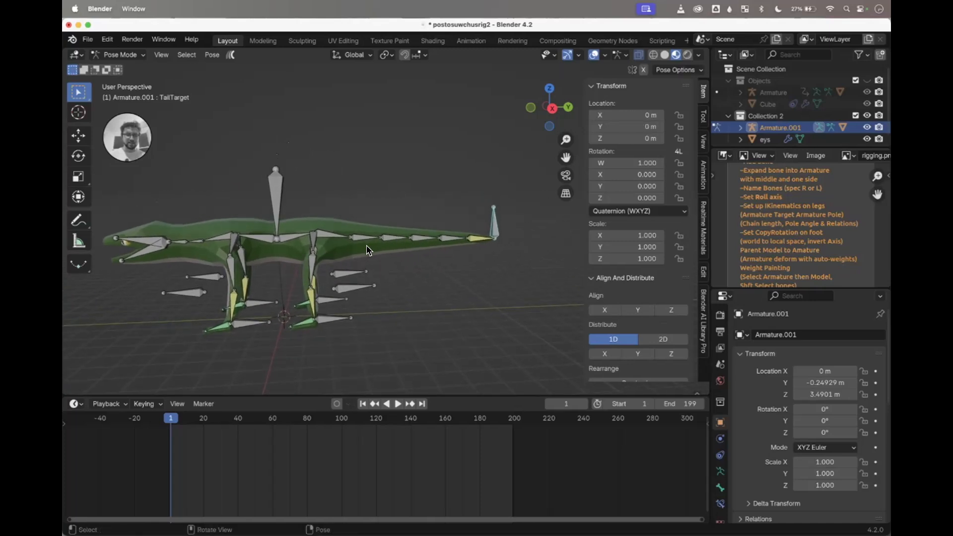
{"action": "scroll", "coordinate": [368, 250], "scroll_direction": "left", "scroll_amount": 3, "text": "shift"}
Step: Return the armature to Object Mode, select the croclizard mesh and enter its Edit Mode
{"action": "left_click", "coordinate": [126, 56]}
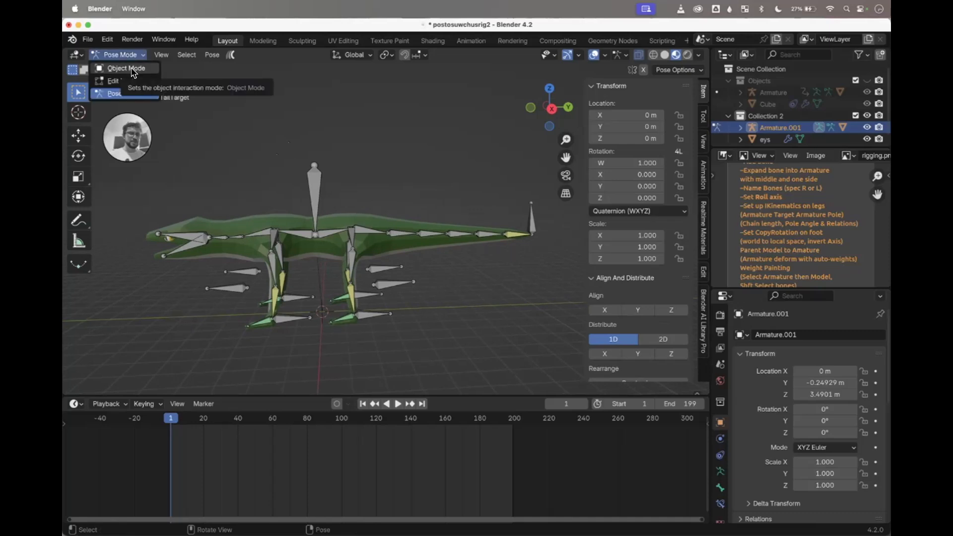
{"action": "left_click", "coordinate": [132, 70]}
{"action": "left_click", "coordinate": [311, 235]}
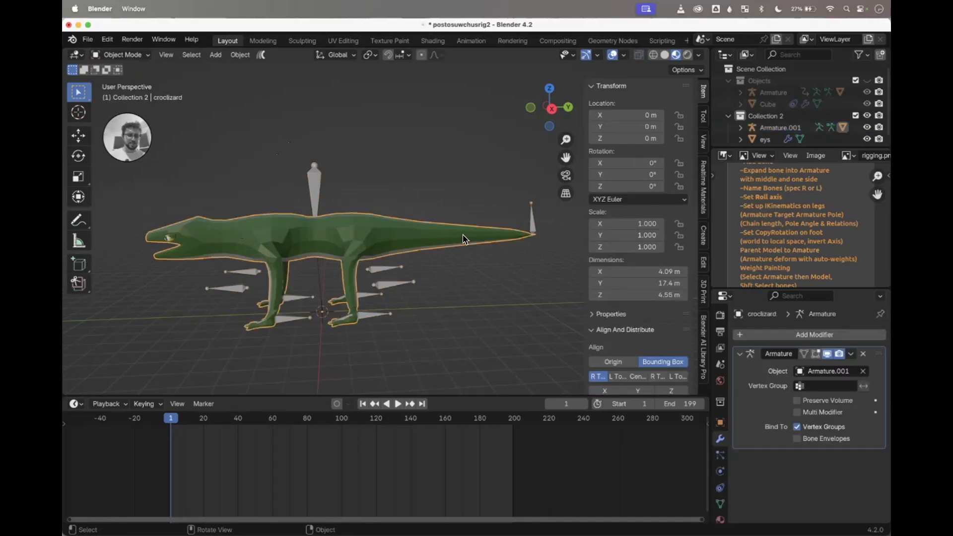
{"action": "key", "text": "Tab"}
Step: Add two unslid loop cuts near the base of the tail and three more across the middle of the tail
{"action": "scroll", "coordinate": [462, 236], "scroll_direction": "up", "scroll_amount": 3}
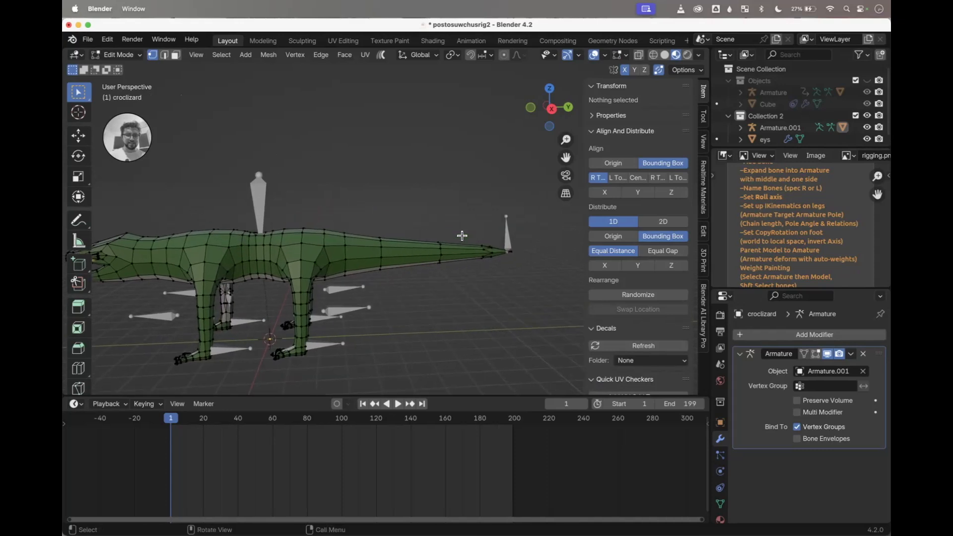
{"action": "scroll", "coordinate": [463, 236], "scroll_direction": "right", "scroll_amount": 2}
{"action": "key", "text": "ctrl+r"}
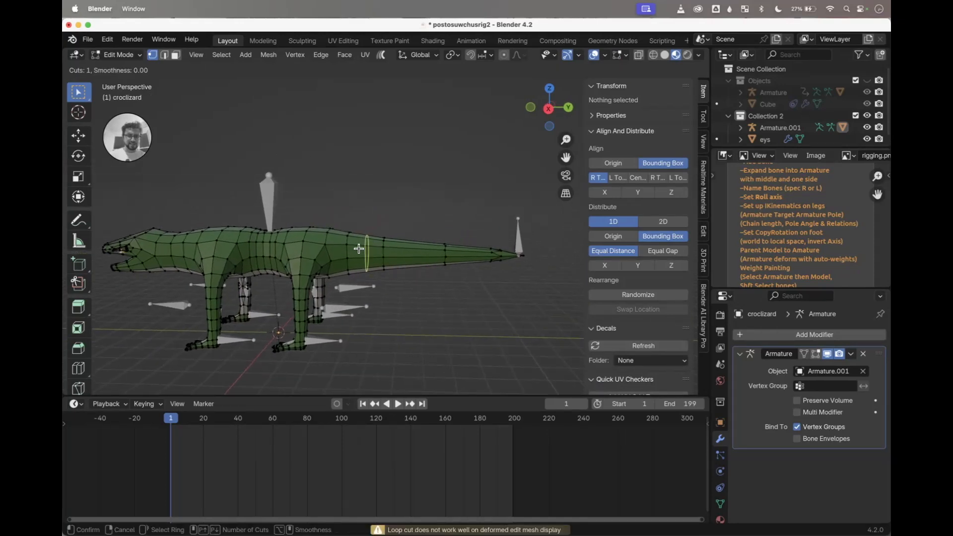
{"action": "scroll", "coordinate": [360, 249], "scroll_direction": "up", "scroll_amount": 1}
{"action": "left_click", "coordinate": [360, 249]}
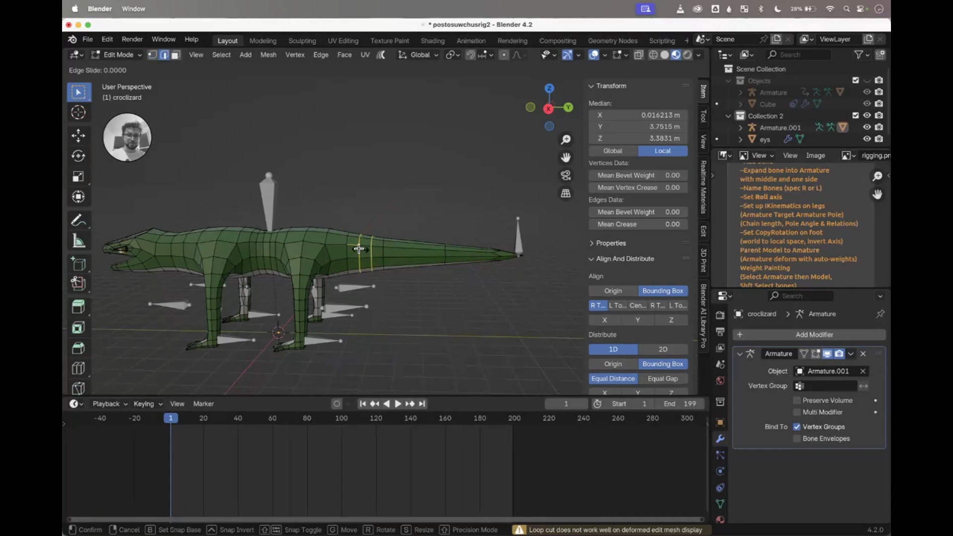
{"action": "right_click", "coordinate": [403, 268]}
{"action": "key", "text": "ctrl+r"}
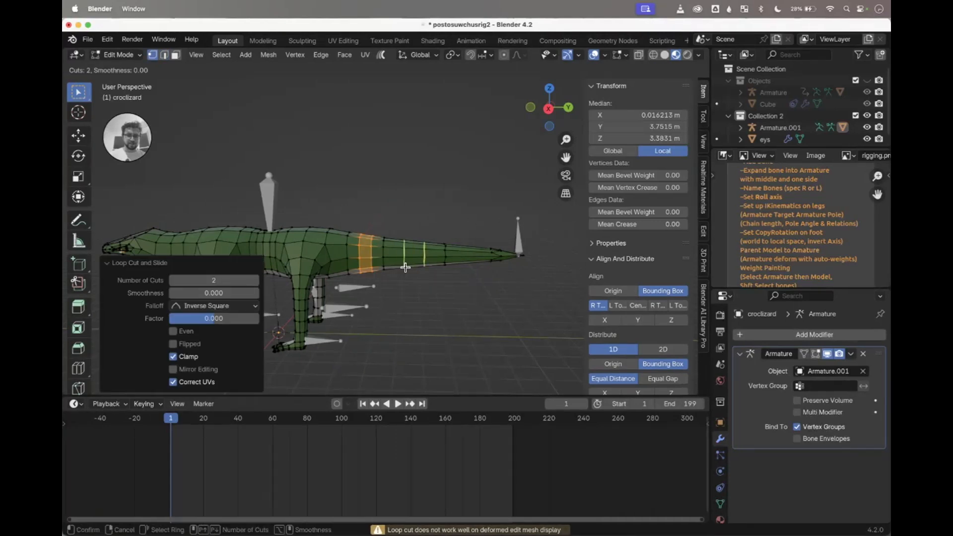
{"action": "left_click", "coordinate": [406, 267]}
{"action": "right_click", "coordinate": [405, 268]}
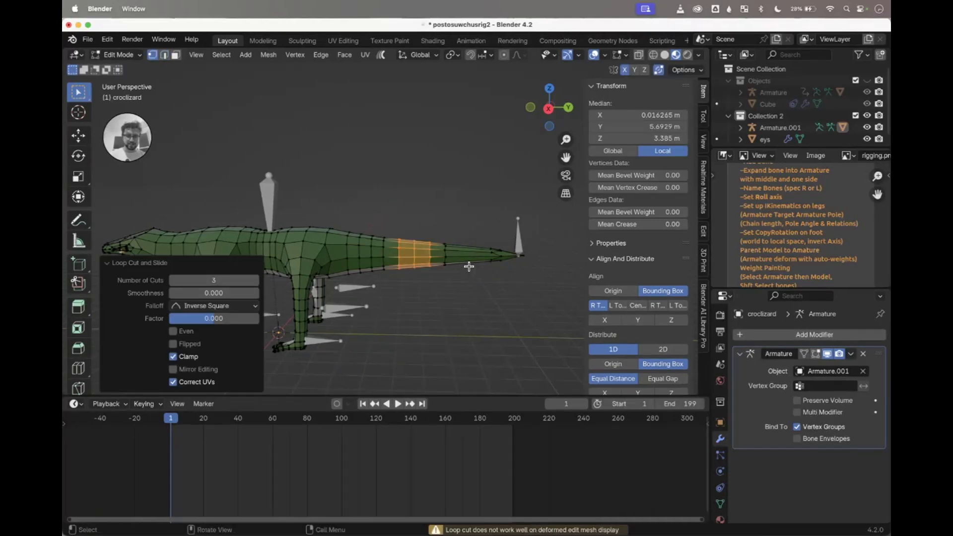
Step: Try loop cuts near the tip of the tail and undo them
{"action": "left_click", "coordinate": [469, 263]}
{"action": "key", "text": "ctrl+r"}
{"action": "left_click", "coordinate": [468, 261]}
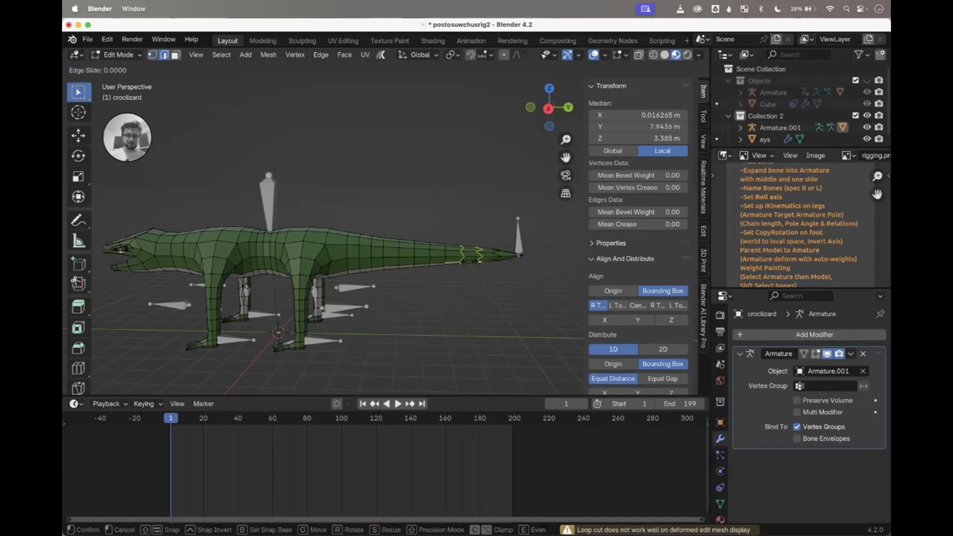
{"action": "right_click", "coordinate": [468, 262]}
{"action": "key", "text": "ctrl+z"}
{"action": "key", "text": "ctrl+z"}
Step: Leave the mesh's Edit Mode, select Armature.001 and switch it to Pose Mode
{"action": "scroll", "coordinate": [481, 297], "scroll_direction": "left", "scroll_amount": 3}
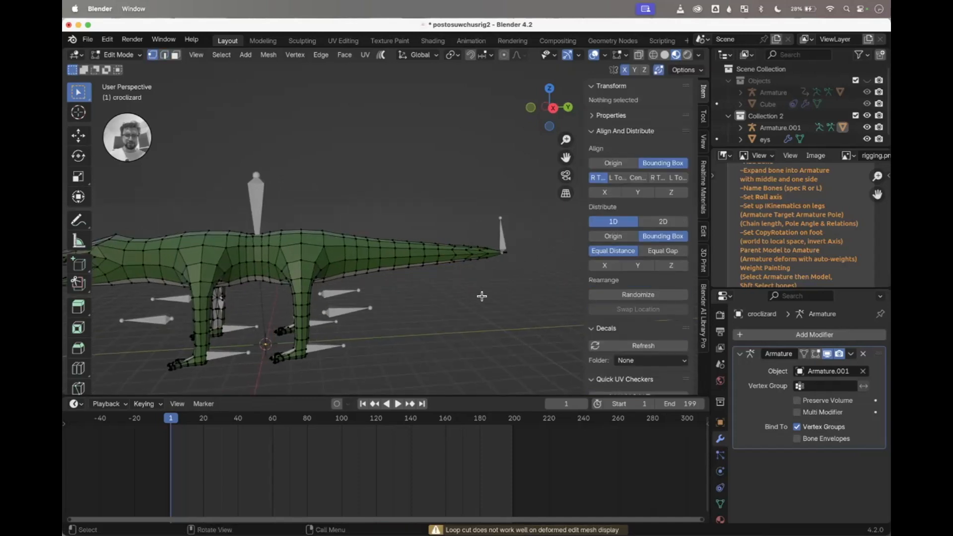
{"action": "scroll", "coordinate": [482, 296], "scroll_direction": "left", "scroll_amount": 3}
{"action": "key", "text": "Tab"}
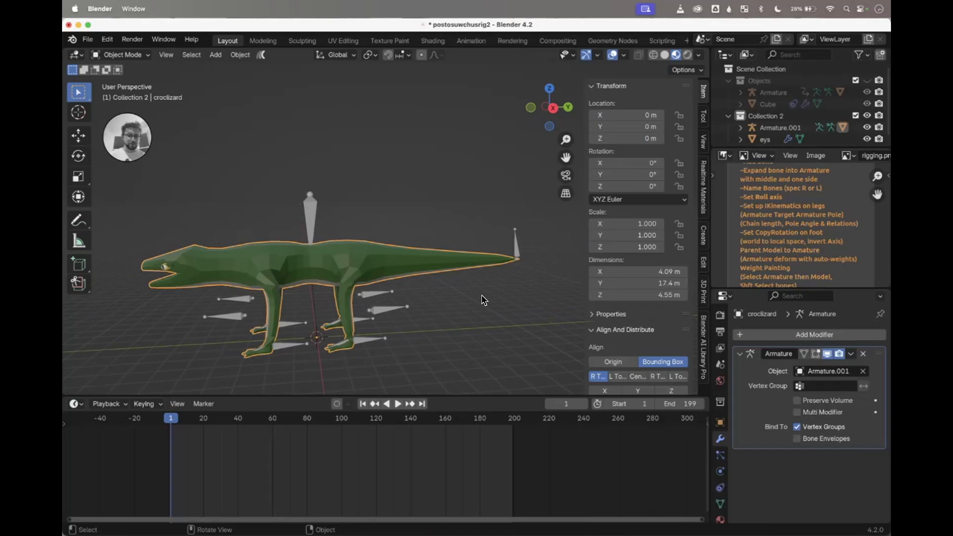
{"action": "left_click", "coordinate": [306, 227]}
{"action": "left_click", "coordinate": [142, 56]}
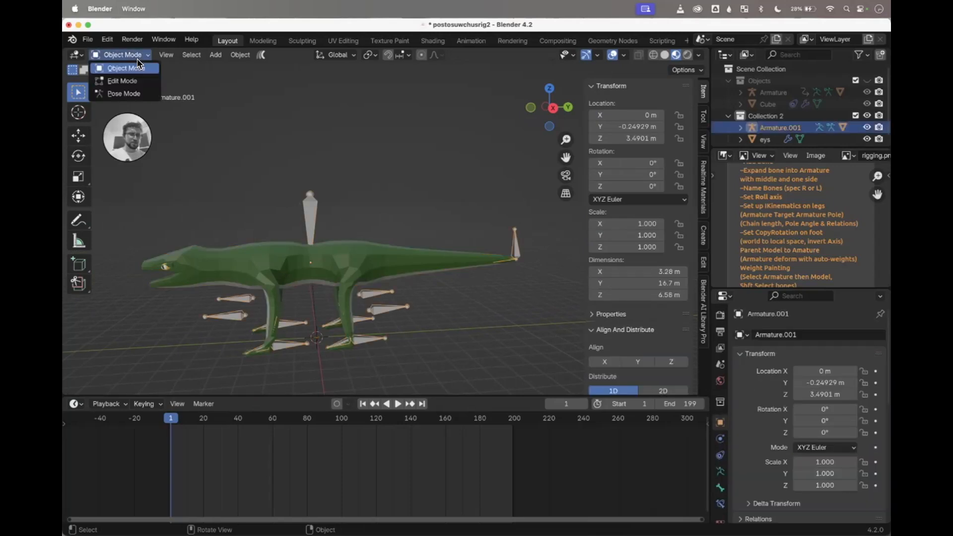
{"action": "left_click", "coordinate": [134, 93]}
Step: Test the tail with its added loop cuts by moving the TailTarget bone, cancel the move and inspect the rig
{"action": "key", "text": "g"}
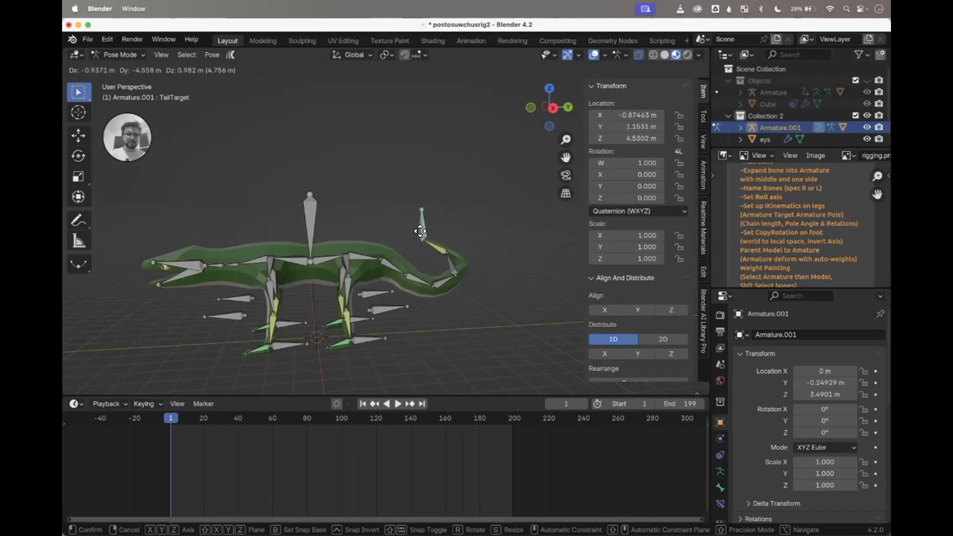
{"action": "right_click", "coordinate": [466, 154]}
{"action": "scroll", "coordinate": [485, 263], "scroll_direction": "left", "scroll_amount": 3}
{"action": "scroll", "coordinate": [485, 263], "scroll_direction": "down", "scroll_amount": 3, "text": "shift"}
{"action": "scroll", "coordinate": [485, 263], "scroll_direction": "right", "scroll_amount": 4}
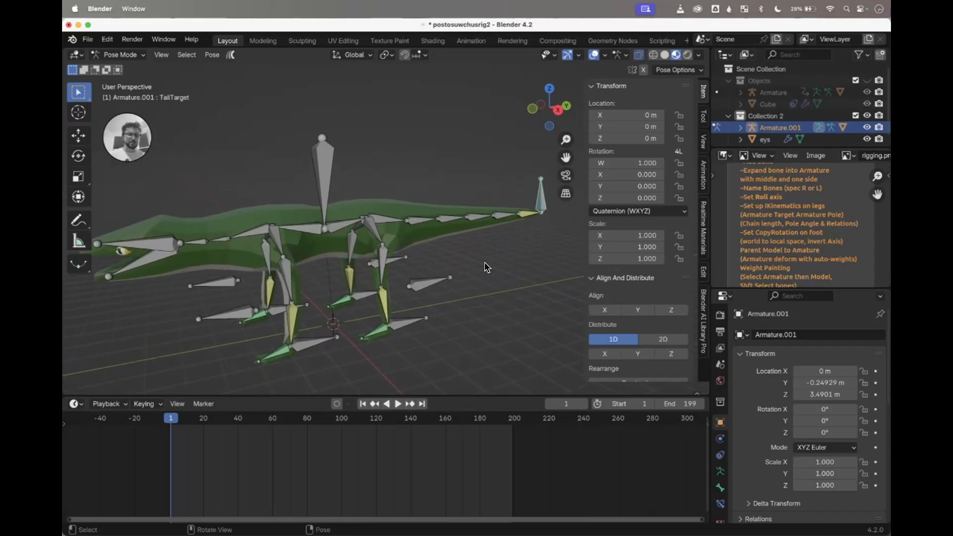
{"action": "scroll", "coordinate": [485, 263], "scroll_direction": "left", "scroll_amount": 1, "text": "shift"}
{"action": "scroll", "coordinate": [485, 267], "scroll_direction": "left", "scroll_amount": 5}
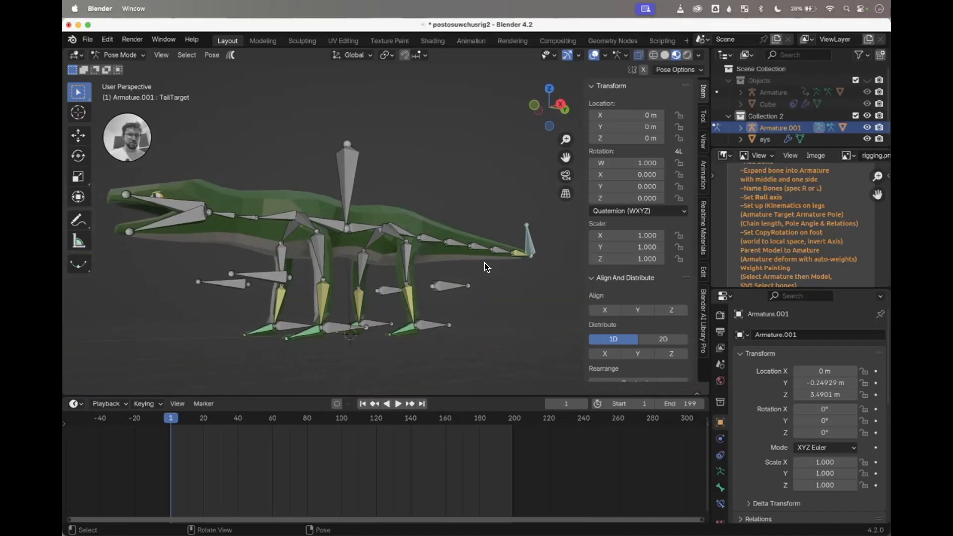
Step: Switch Armature.001 to Object Mode and inspect the lizard from the front and the opposite side
{"action": "left_click", "coordinate": [119, 54]}
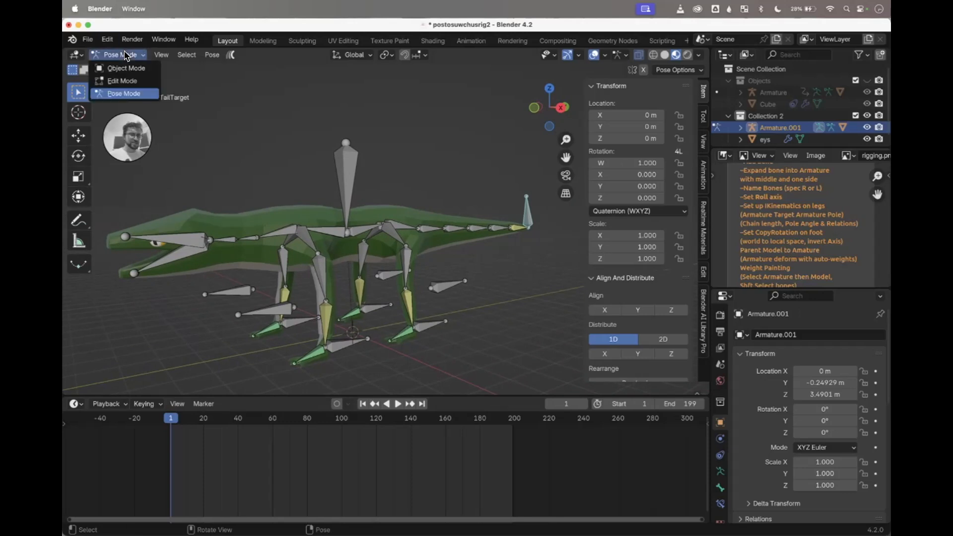
{"action": "left_click", "coordinate": [131, 67]}
{"action": "scroll", "coordinate": [200, 131], "scroll_direction": "left", "scroll_amount": 10}
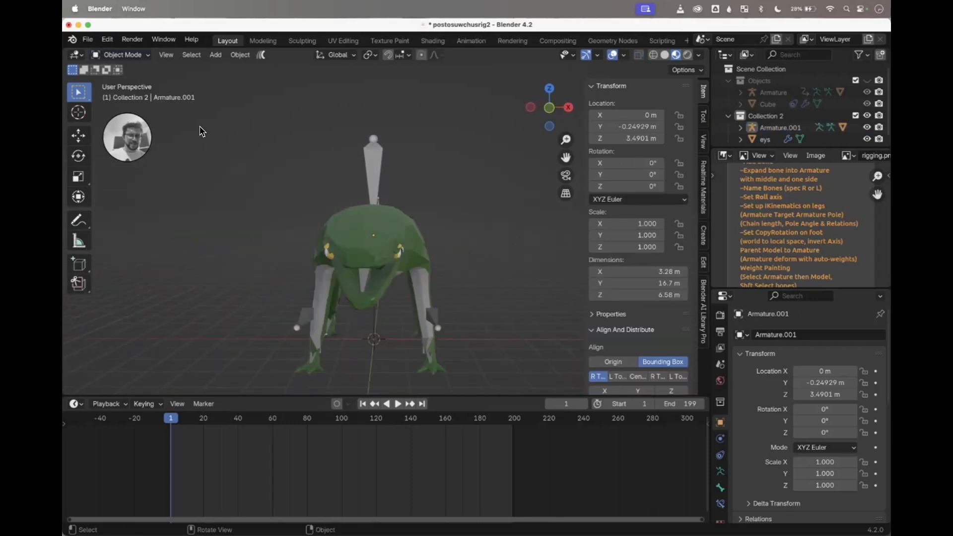
{"action": "scroll", "coordinate": [200, 131], "scroll_direction": "up", "scroll_amount": 10}
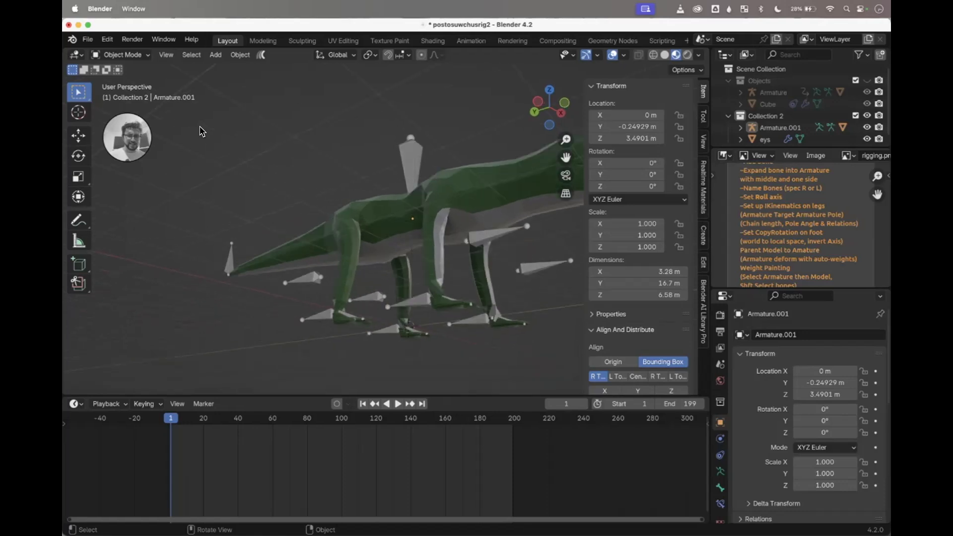
Step: Examine the lizard mesh and its control bones from below, behind and the side
{"action": "scroll", "coordinate": [200, 132], "scroll_direction": "down", "scroll_amount": 10}
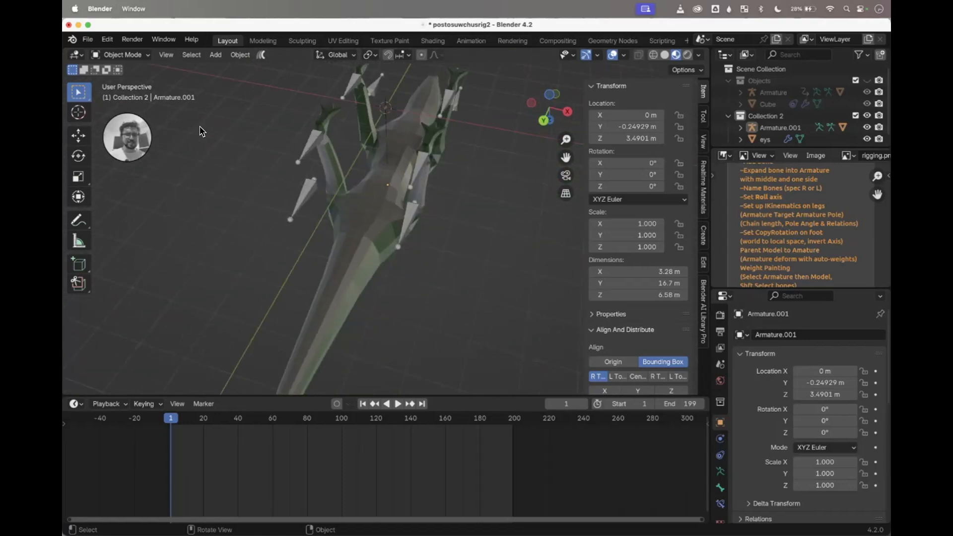
{"action": "scroll", "coordinate": [200, 132], "scroll_direction": "left", "scroll_amount": 8}
{"action": "scroll", "coordinate": [201, 132], "scroll_direction": "left", "scroll_amount": 10}
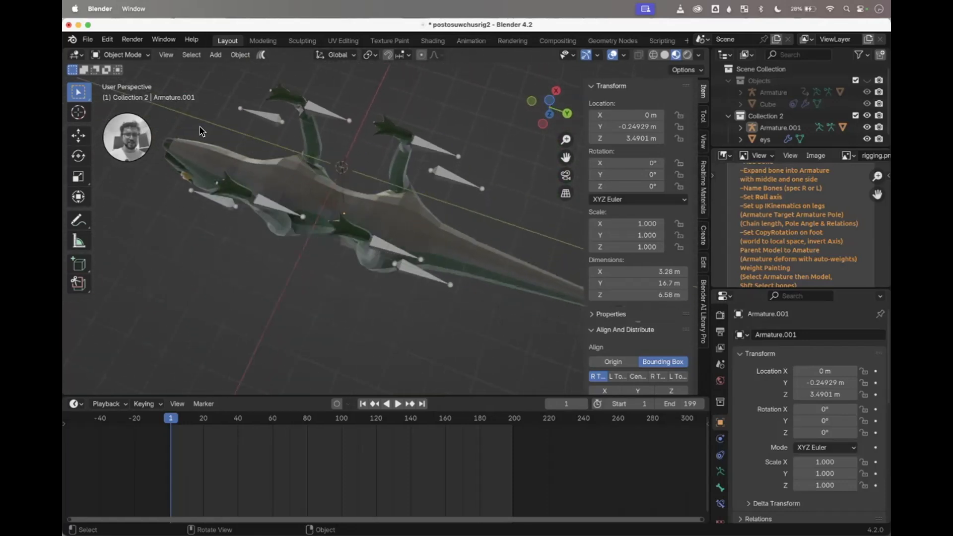
{"action": "scroll", "coordinate": [200, 132], "scroll_direction": "left", "scroll_amount": 6}
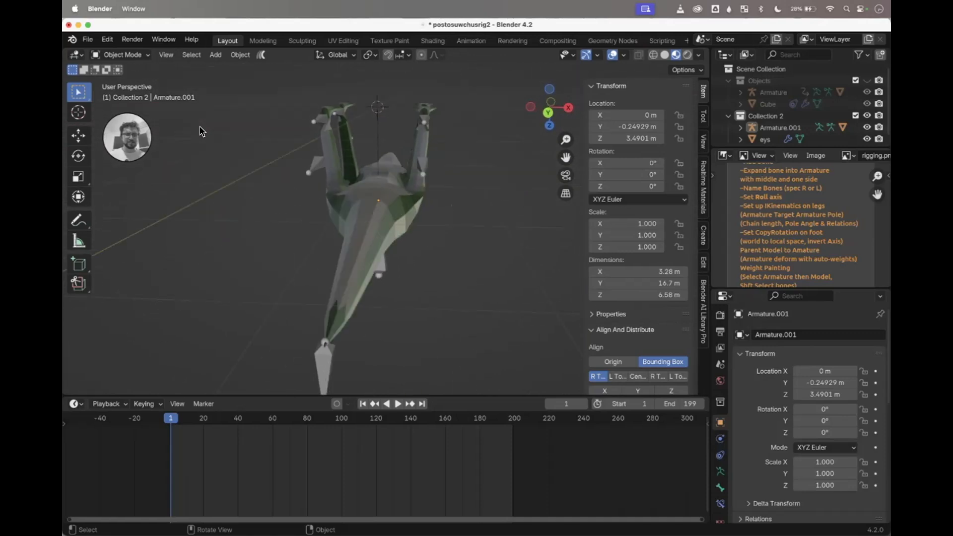
{"action": "scroll", "coordinate": [200, 132], "scroll_direction": "up", "scroll_amount": 10}
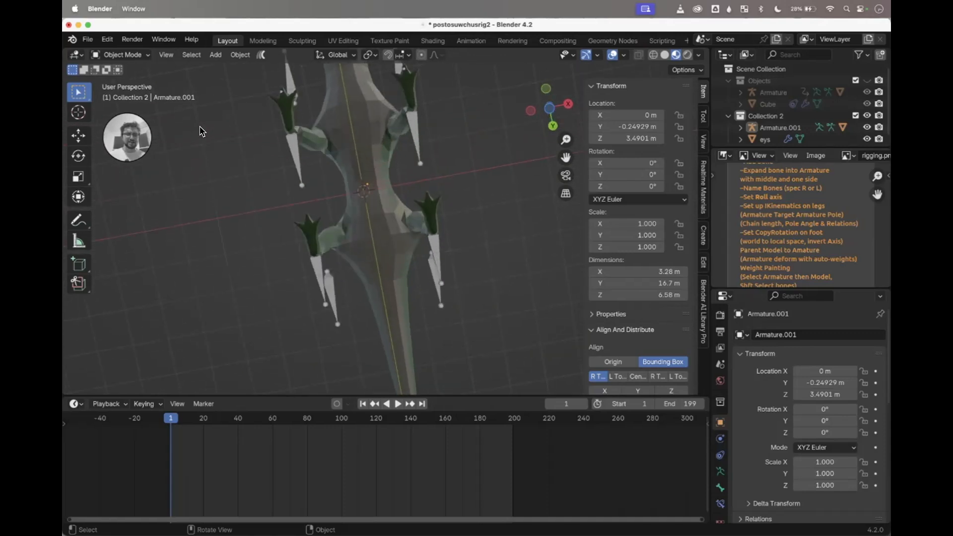
{"action": "scroll", "coordinate": [200, 131], "scroll_direction": "left", "scroll_amount": 5}
{"action": "scroll", "coordinate": [200, 131], "scroll_direction": "right", "scroll_amount": 3}
{"action": "scroll", "coordinate": [200, 132], "scroll_direction": "left", "scroll_amount": 6}
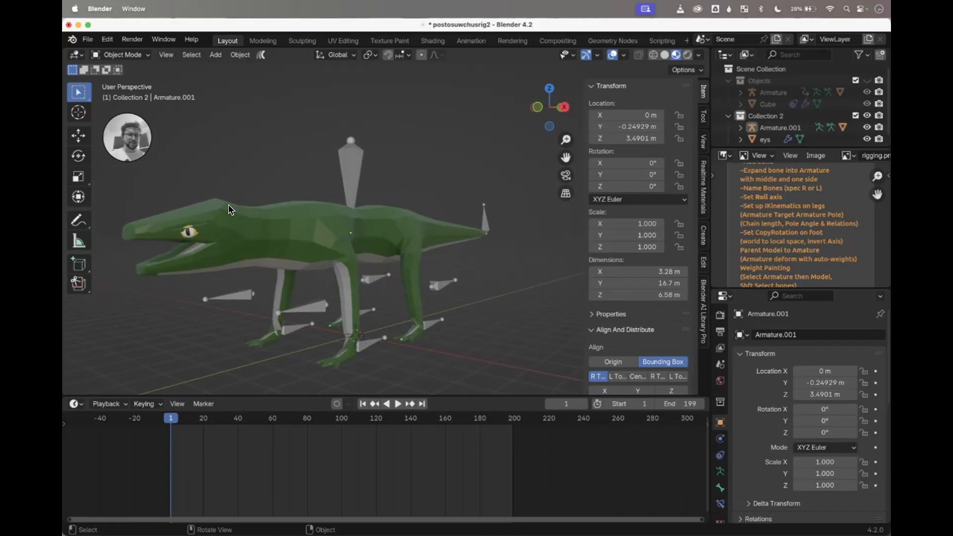
Step: Test whether the eyes follow the rig by moving Armature.001, and cancel the move
{"action": "left_click", "coordinate": [359, 161]}
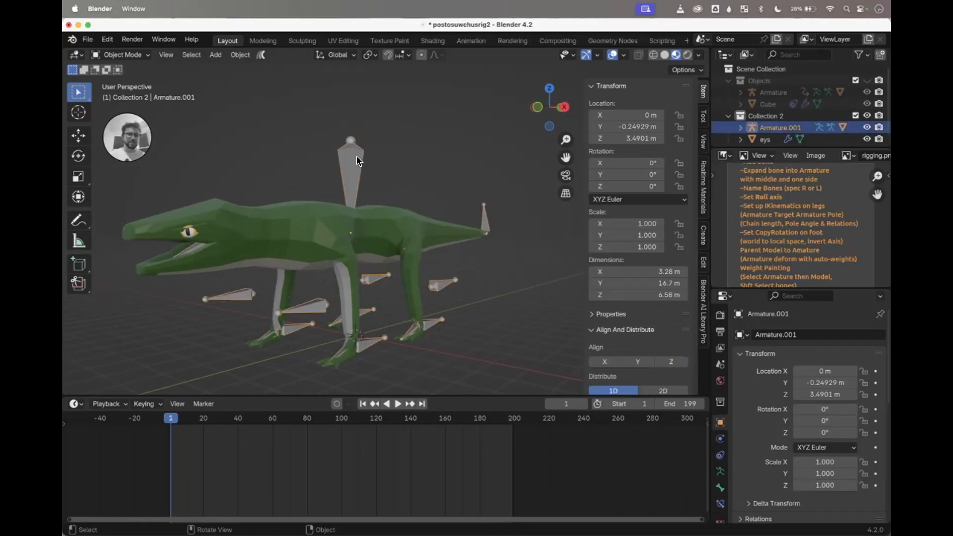
{"action": "key", "text": "g"}
{"action": "right_click", "coordinate": [332, 117]}
Step: Add a Child Of constraint to the eys object with Armature.001 as target and head as the bone
{"action": "left_click", "coordinate": [190, 235]}
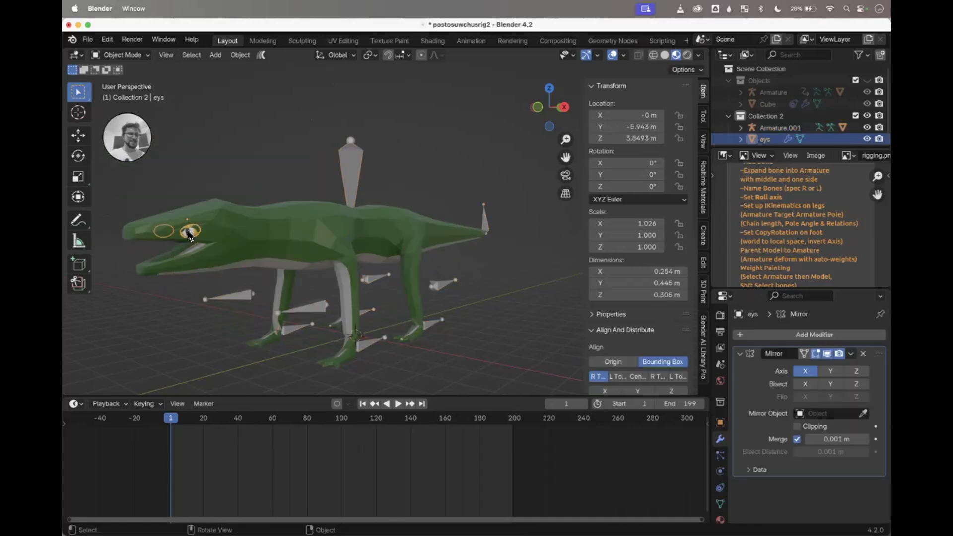
{"action": "left_click", "coordinate": [721, 489]}
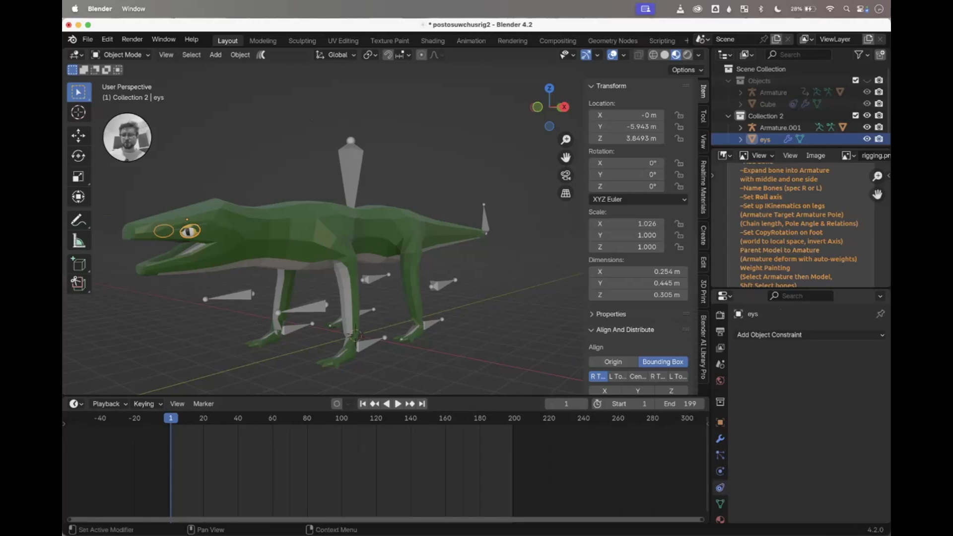
{"action": "left_click", "coordinate": [850, 335]}
{"action": "left_click", "coordinate": [845, 391]}
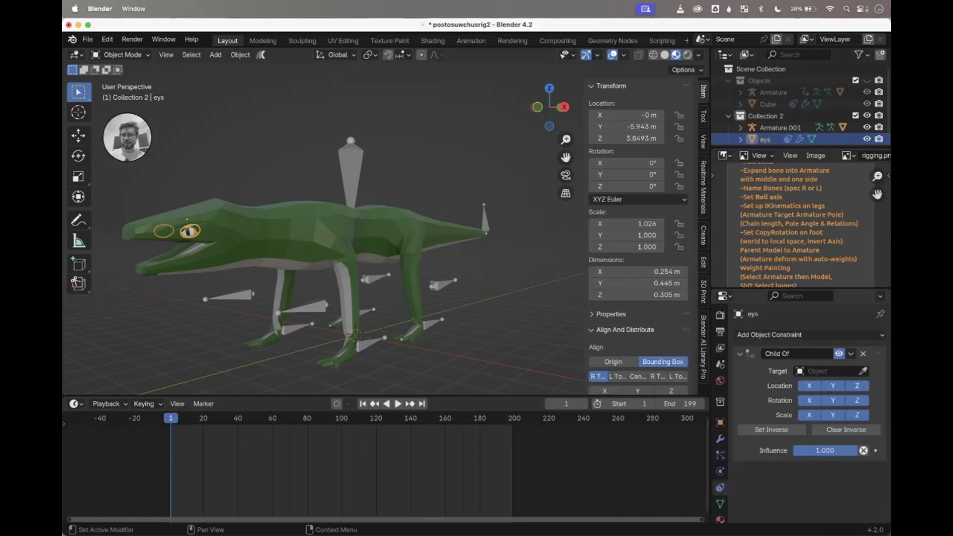
{"action": "left_click", "coordinate": [838, 372]}
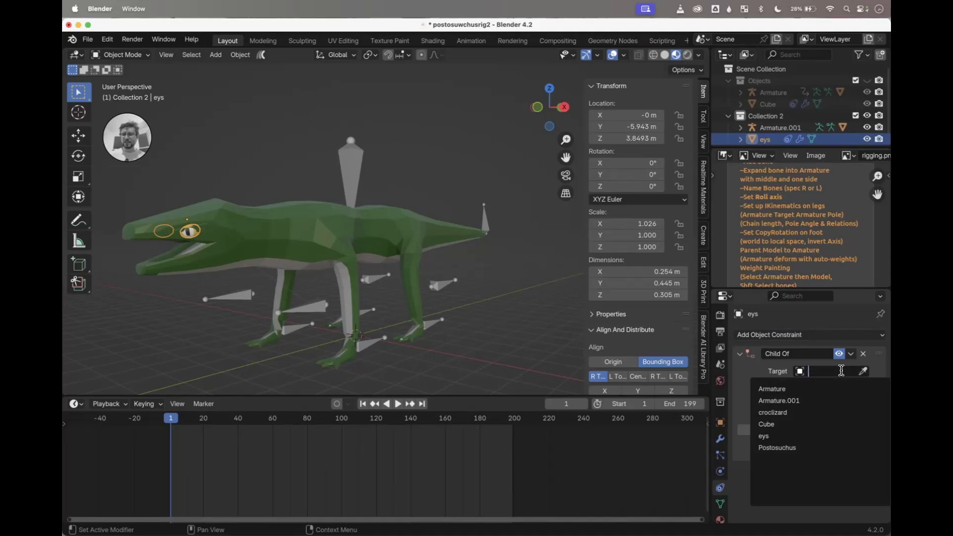
{"action": "left_click", "coordinate": [812, 401]}
{"action": "left_click", "coordinate": [839, 385]}
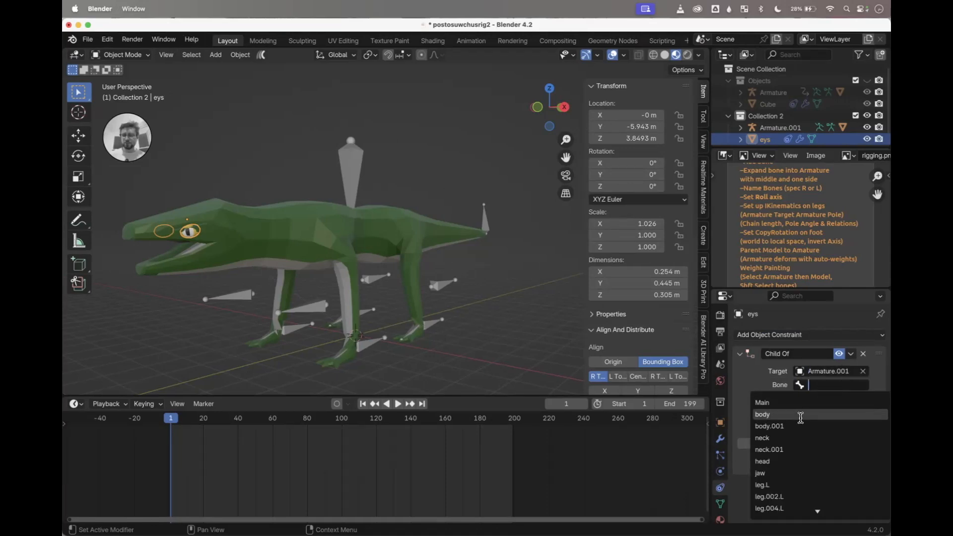
{"action": "left_click", "coordinate": [800, 461]}
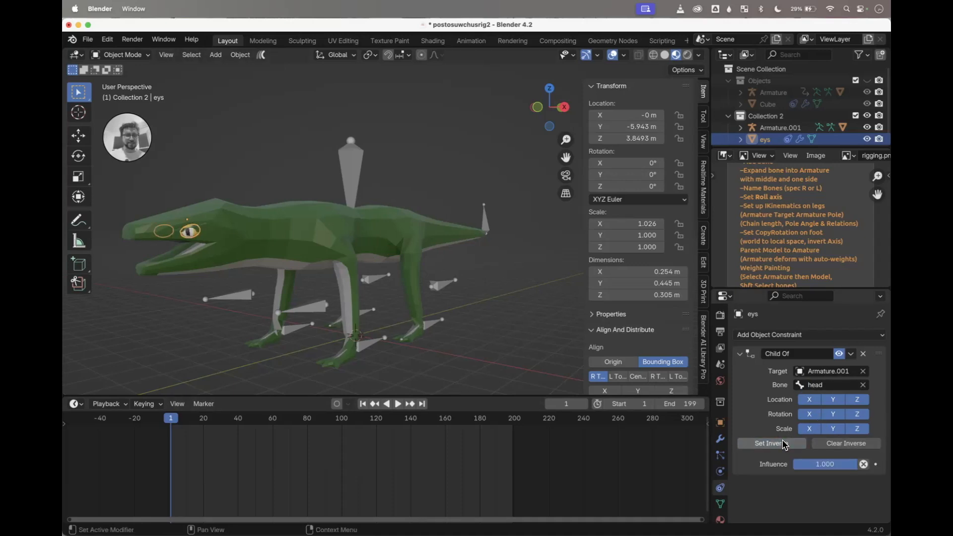
Step: Set the inverse on the eys object's Child Of constraint
{"action": "scroll", "coordinate": [431, 300], "scroll_direction": "right", "scroll_amount": 5}
{"action": "scroll", "coordinate": [431, 299], "scroll_direction": "left", "scroll_amount": 2, "text": "shift"}
{"action": "scroll", "coordinate": [431, 300], "scroll_direction": "left", "scroll_amount": 2, "text": "shift"}
{"action": "scroll", "coordinate": [431, 300], "scroll_direction": "left", "scroll_amount": 5}
{"action": "left_click", "coordinate": [766, 440]}
Step: Test the eye constraint by moving Armature.001 upward about 1.1 m, and undo the move
{"action": "scroll", "coordinate": [470, 351], "scroll_direction": "right", "scroll_amount": 3}
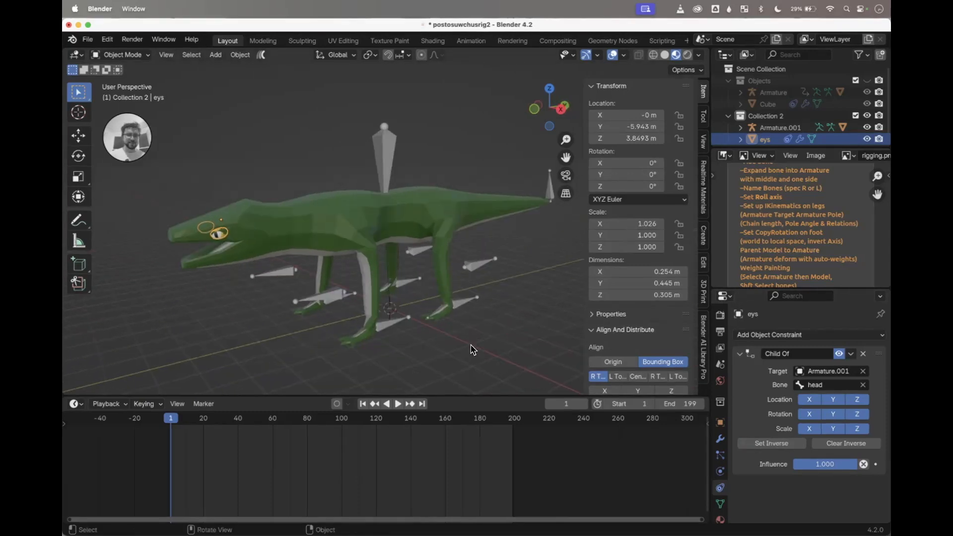
{"action": "left_click", "coordinate": [389, 157]}
{"action": "key", "text": "g"}
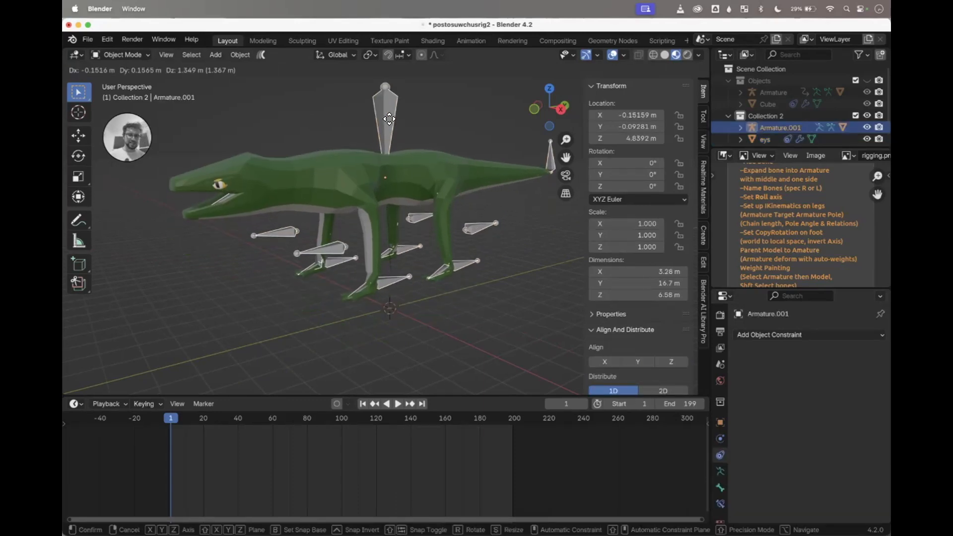
{"action": "left_click", "coordinate": [392, 125]}
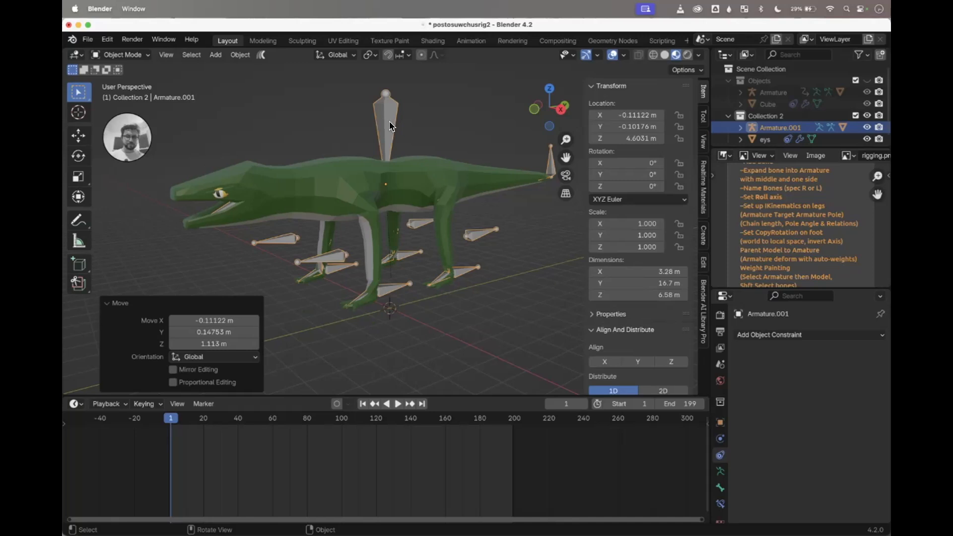
{"action": "scroll", "coordinate": [389, 126], "scroll_direction": "up", "scroll_amount": 3}
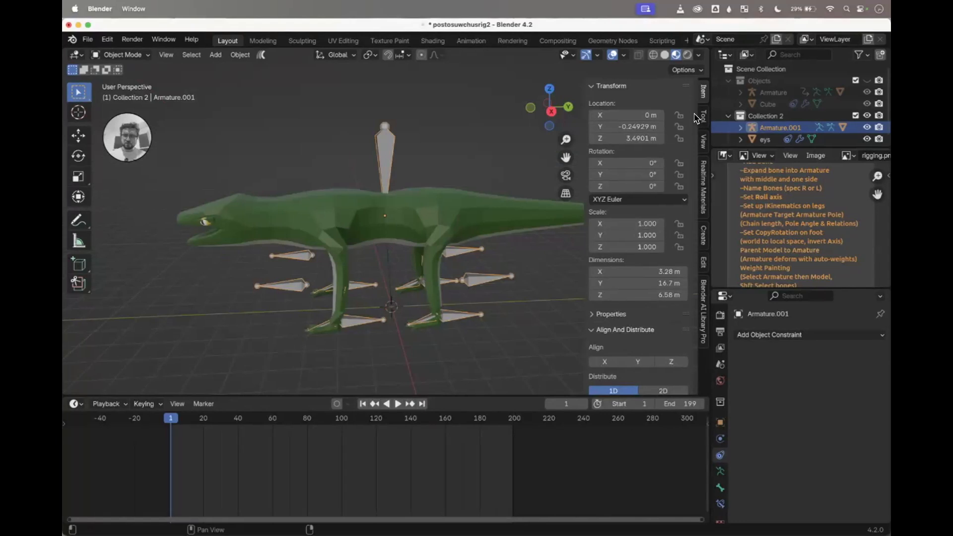
Step: Select Armature.001 and switch it from Object Mode to Pose Mode
{"action": "left_click", "coordinate": [357, 208]}
{"action": "key", "text": "Tab"}
{"action": "scroll", "coordinate": [356, 203], "scroll_direction": "down", "scroll_amount": 1}
{"action": "key", "text": "Tab"}
{"action": "left_click", "coordinate": [392, 157]}
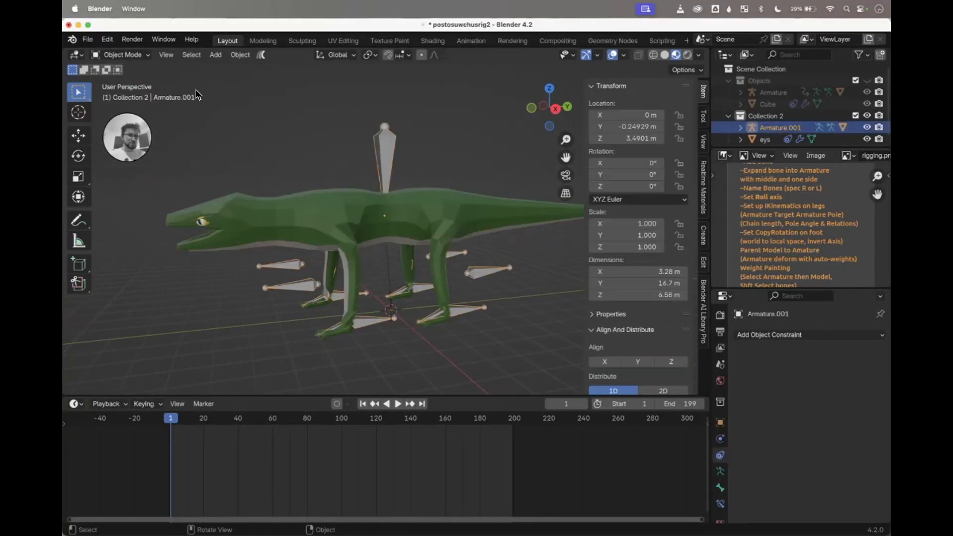
{"action": "left_click", "coordinate": [138, 68]}
{"action": "left_click", "coordinate": [130, 54]}
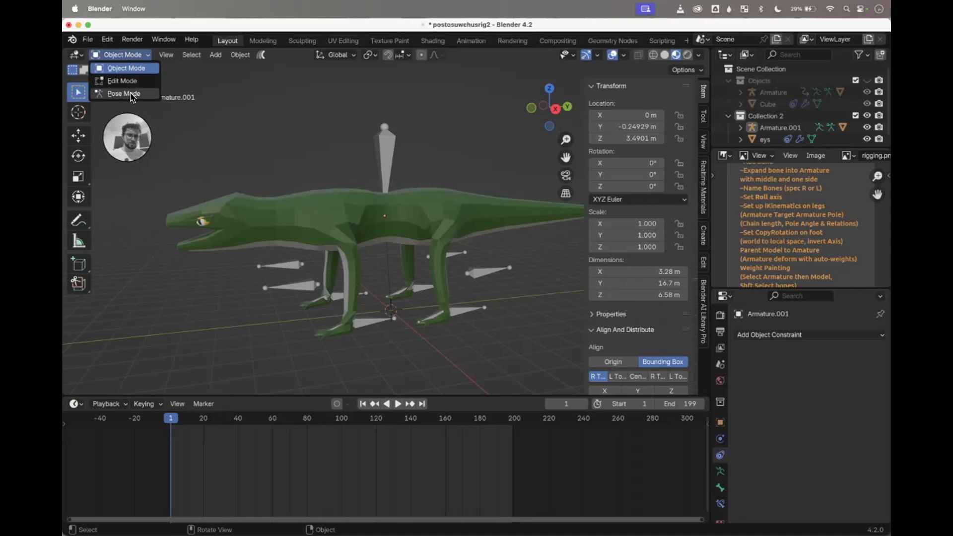
{"action": "left_click", "coordinate": [124, 94]}
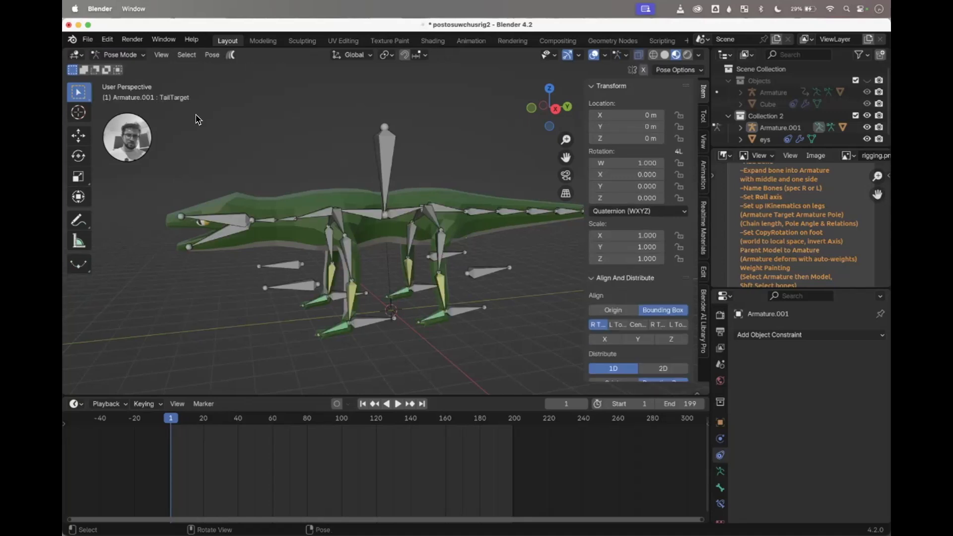
Step: Test the eye attachment by rotating the head bone about its local X axis, and cancel the rotation
{"action": "left_click", "coordinate": [229, 211]}
{"action": "key", "text": "r"}
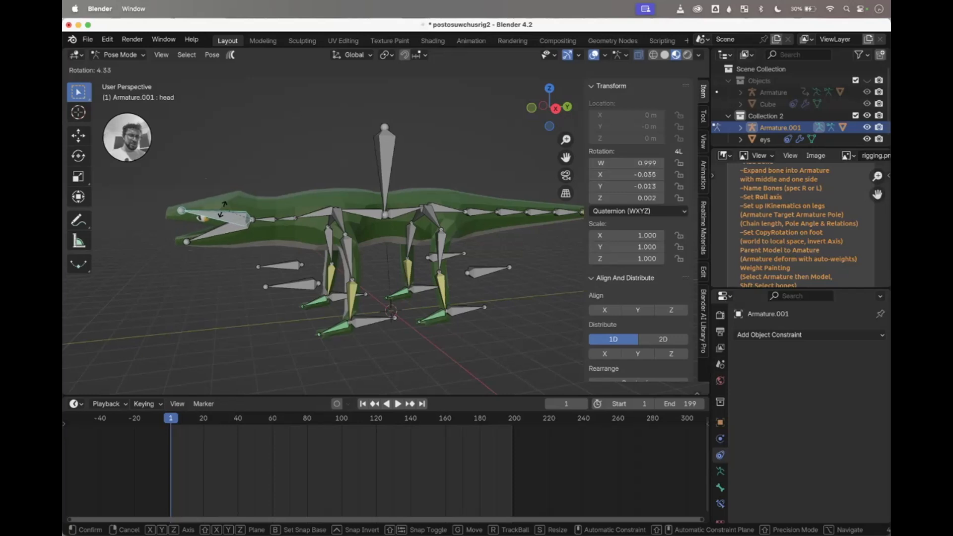
{"action": "key", "text": "x"}
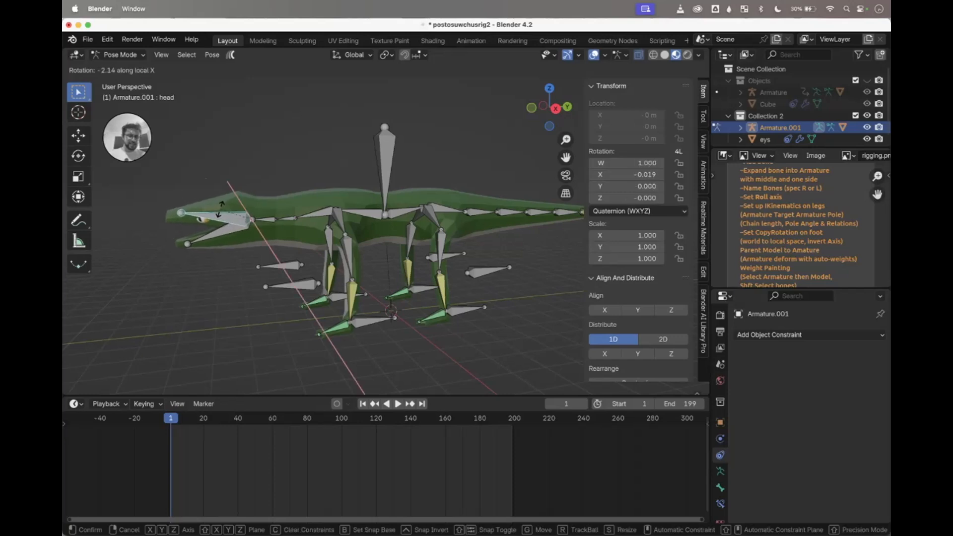
{"action": "right_click", "coordinate": [241, 194]}
Step: Turn off X-ray and test the jaw bone by rotating it about its local X axis, cancelling the rotation
{"action": "scroll", "coordinate": [219, 238], "scroll_direction": "left", "scroll_amount": 5}
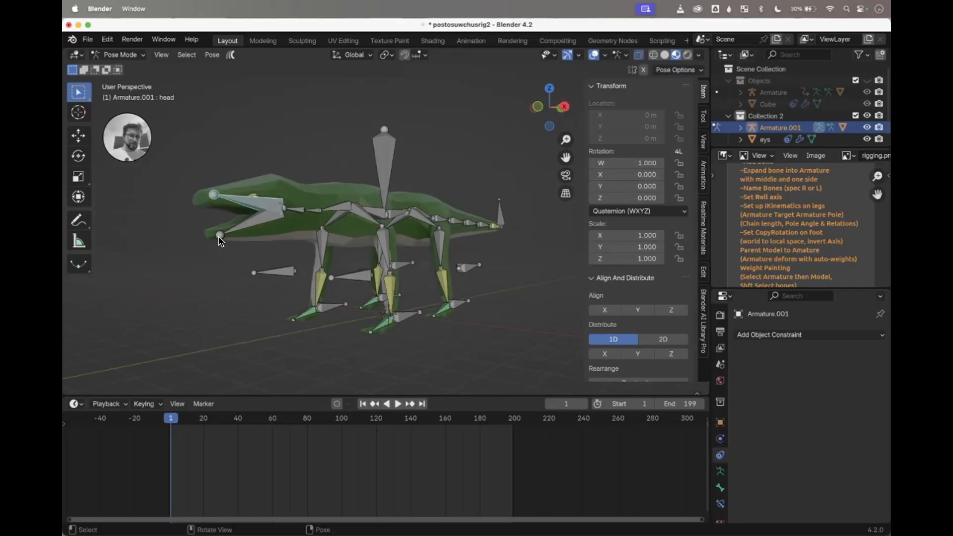
{"action": "scroll", "coordinate": [219, 242], "scroll_direction": "left", "scroll_amount": 3}
{"action": "left_click", "coordinate": [235, 247]}
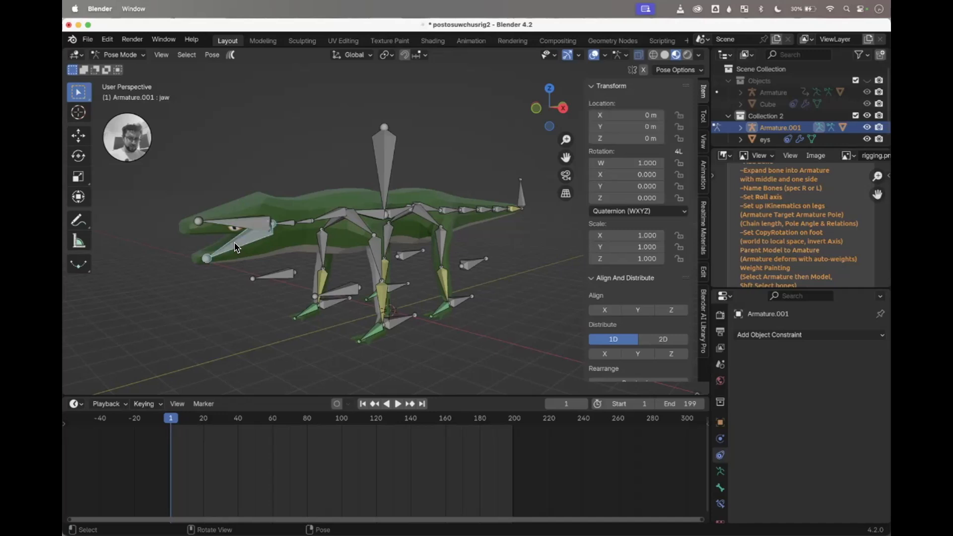
{"action": "key", "text": "alt+z"}
{"action": "key", "text": "r"}
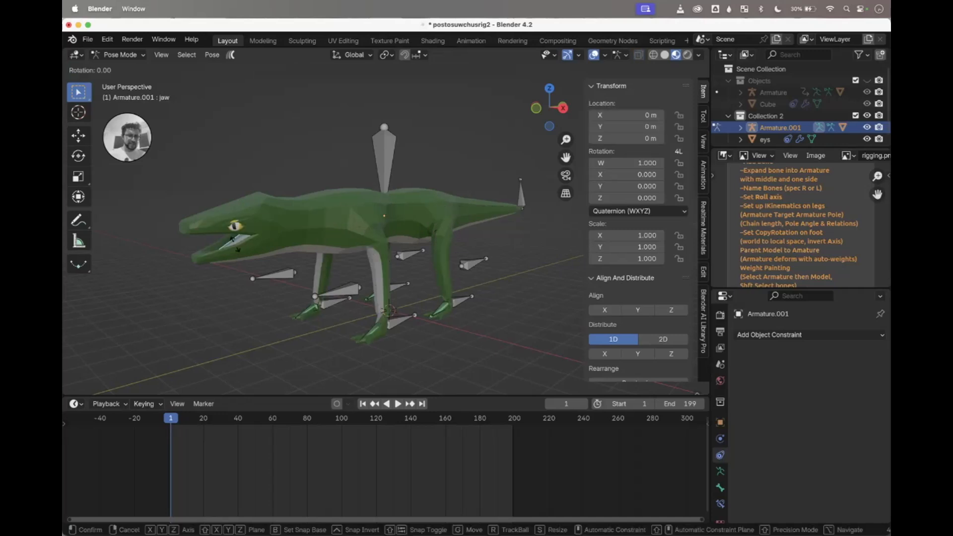
{"action": "key", "text": "x"}
{"action": "key", "text": "x"}
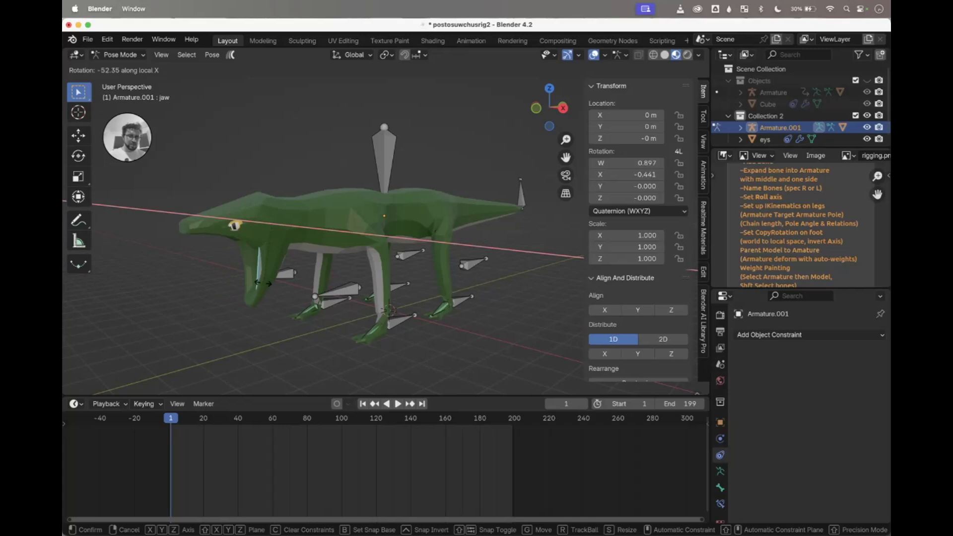
{"action": "right_click", "coordinate": [236, 246]}
Step: Rotate the head bone about 42.7° around the global Z axis with X-ray off
{"action": "middle_click_drag", "start_coordinate": [236, 246], "coordinate": [241, 255]}
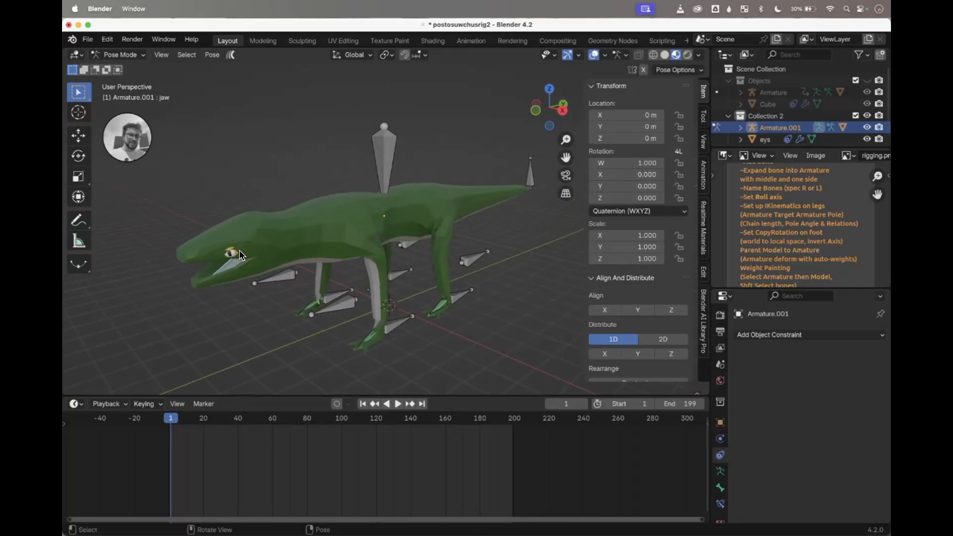
{"action": "key", "text": "alt+z"}
{"action": "left_click", "coordinate": [235, 241]}
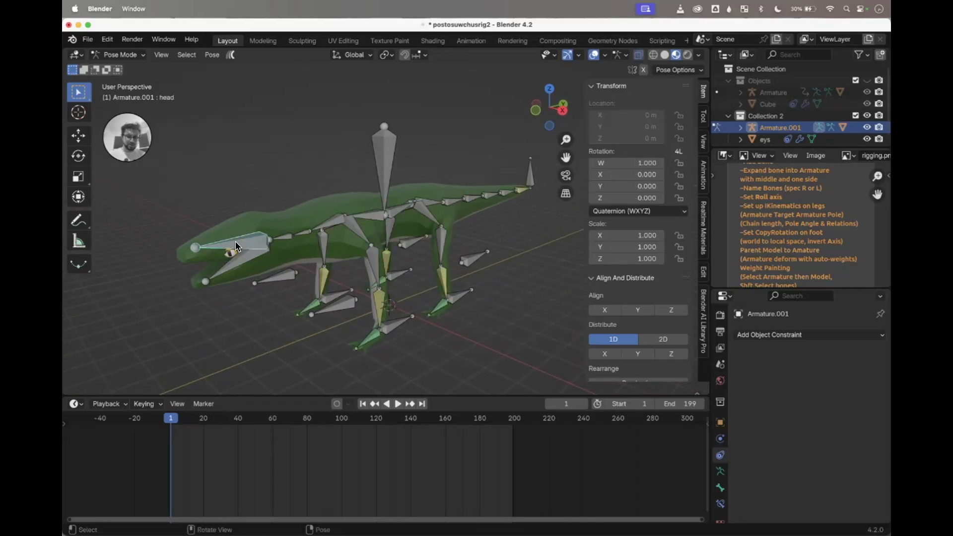
{"action": "key", "text": "alt+z"}
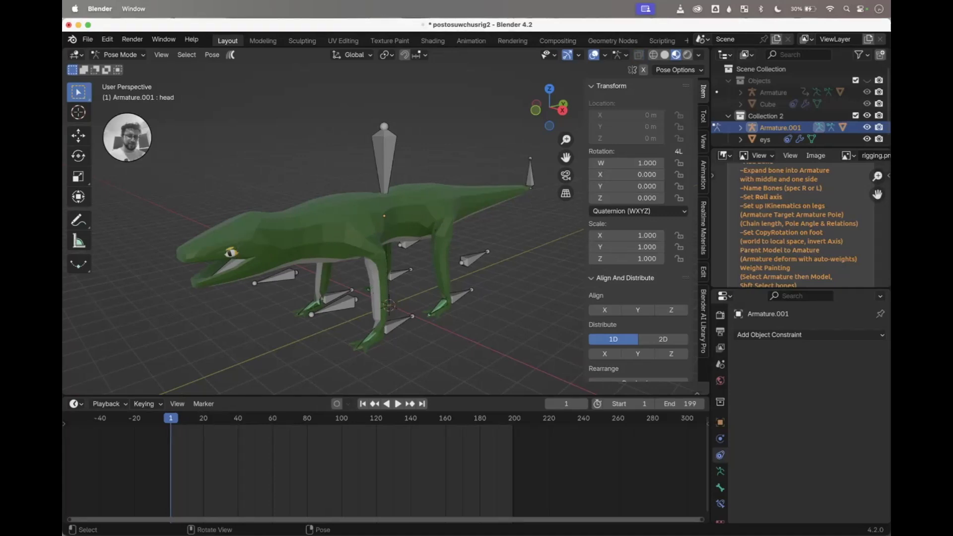
{"action": "key", "text": "r"}
{"action": "key", "text": "z"}
{"action": "left_click", "coordinate": [263, 255]}
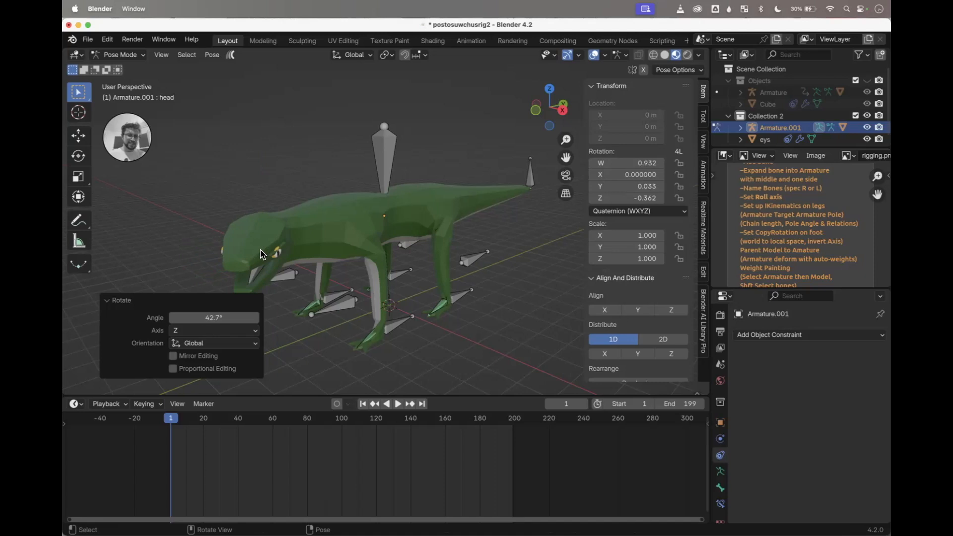
Step: Try rotating the jaw bone about the global X axis with the head turned, and cancel the rotation
{"action": "left_click", "coordinate": [254, 272]}
{"action": "scroll", "coordinate": [290, 283], "scroll_direction": "right", "scroll_amount": 3}
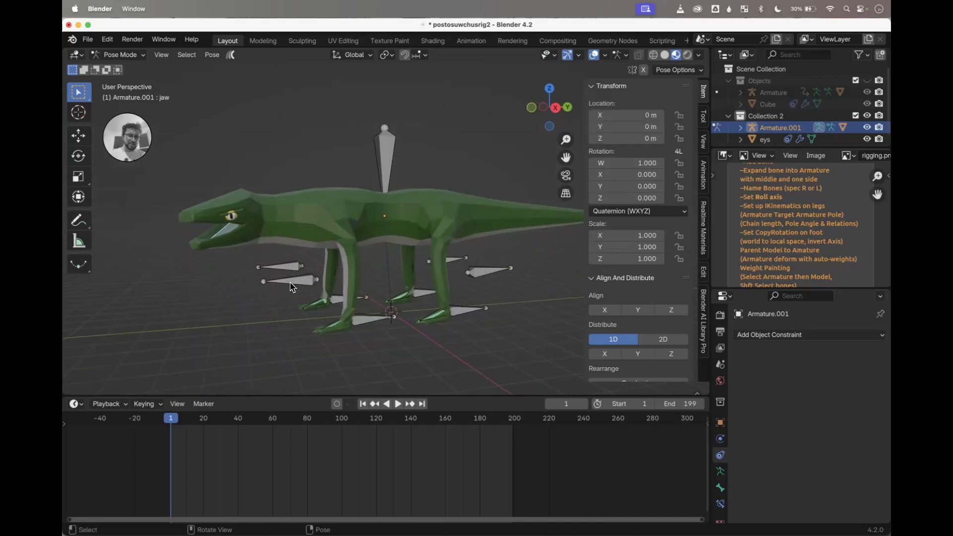
{"action": "key", "text": "r"}
{"action": "key", "text": "x"}
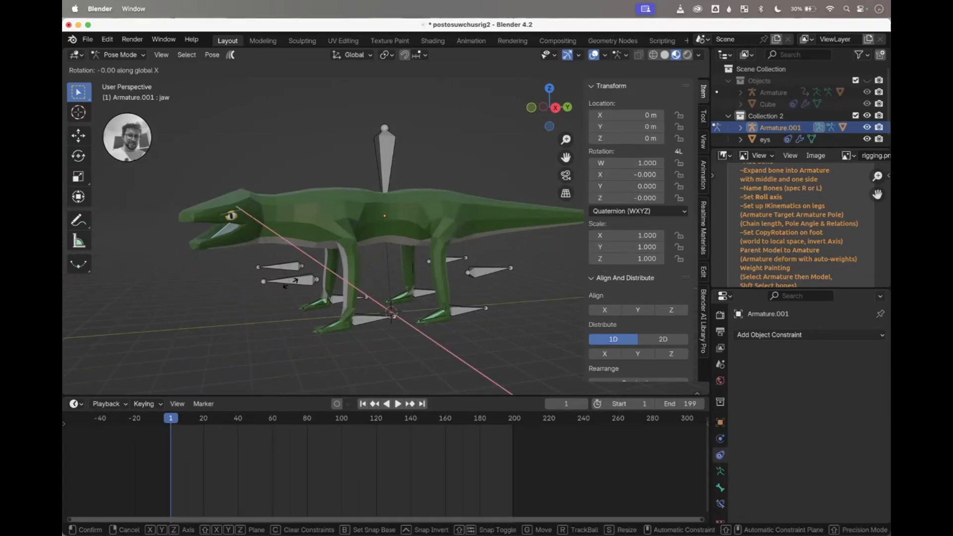
{"action": "right_click", "coordinate": [309, 270]}
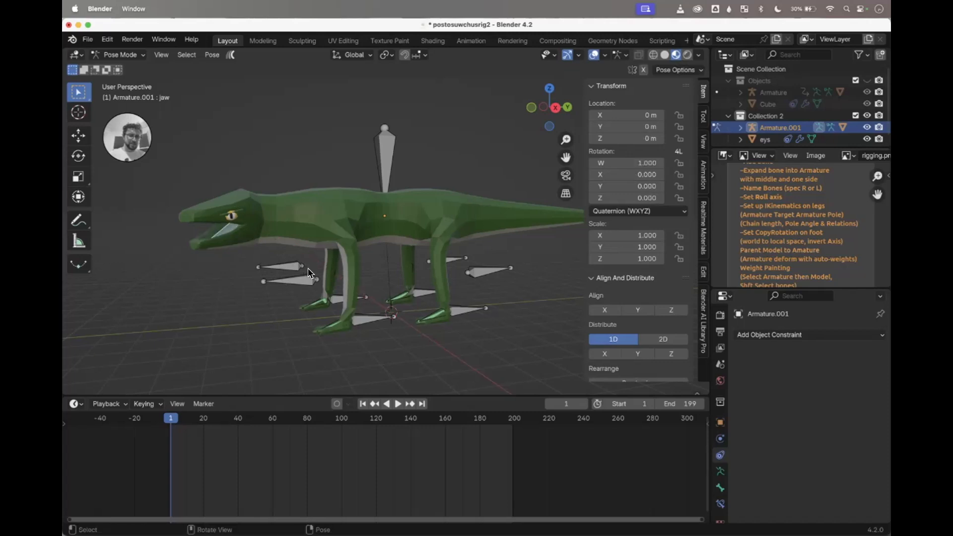
Step: Rotate the jaw bone about 3.9° around its local X axis while the head stays turned
{"action": "scroll", "coordinate": [308, 273], "scroll_direction": "left", "scroll_amount": 5}
{"action": "scroll", "coordinate": [308, 273], "scroll_direction": "right", "scroll_amount": 3}
{"action": "scroll", "coordinate": [309, 273], "scroll_direction": "left", "scroll_amount": 2}
{"action": "key", "text": "r"}
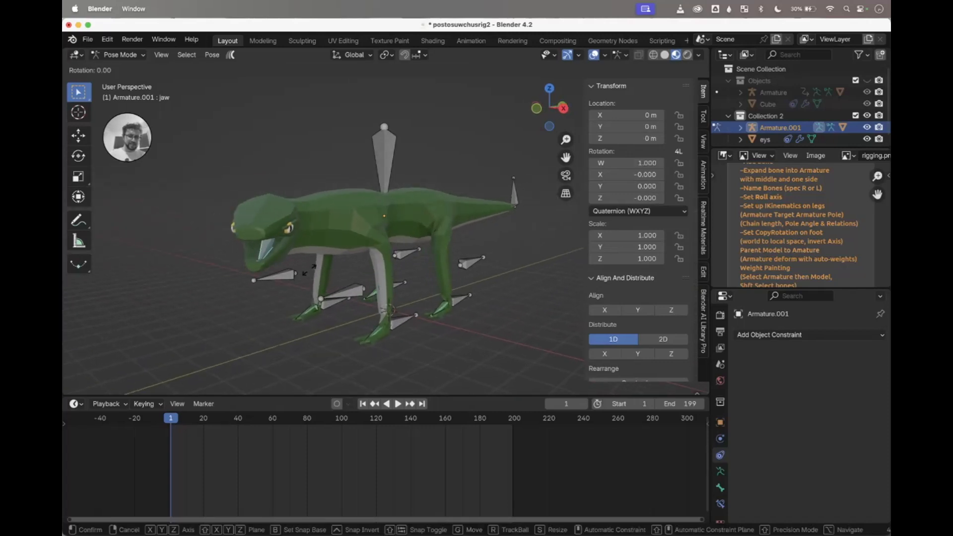
{"action": "key", "text": "z"}
{"action": "key", "text": "x"}
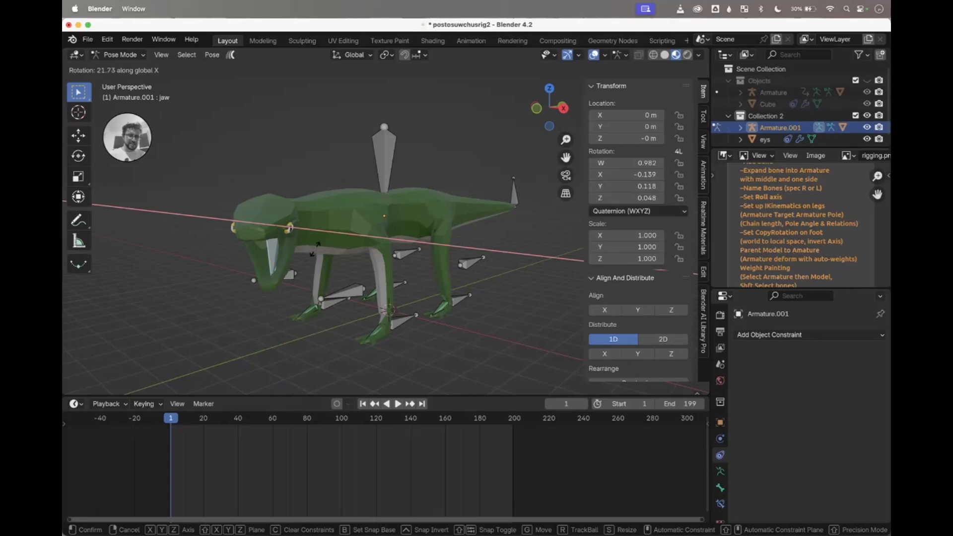
{"action": "key", "text": "x"}
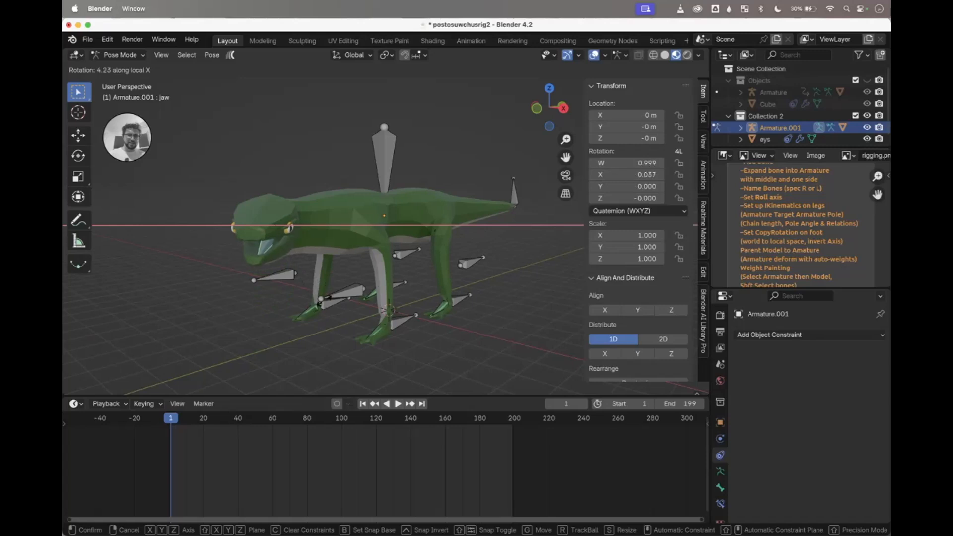
{"action": "left_click", "coordinate": [323, 301]}
{"action": "key", "text": "KP_3"}
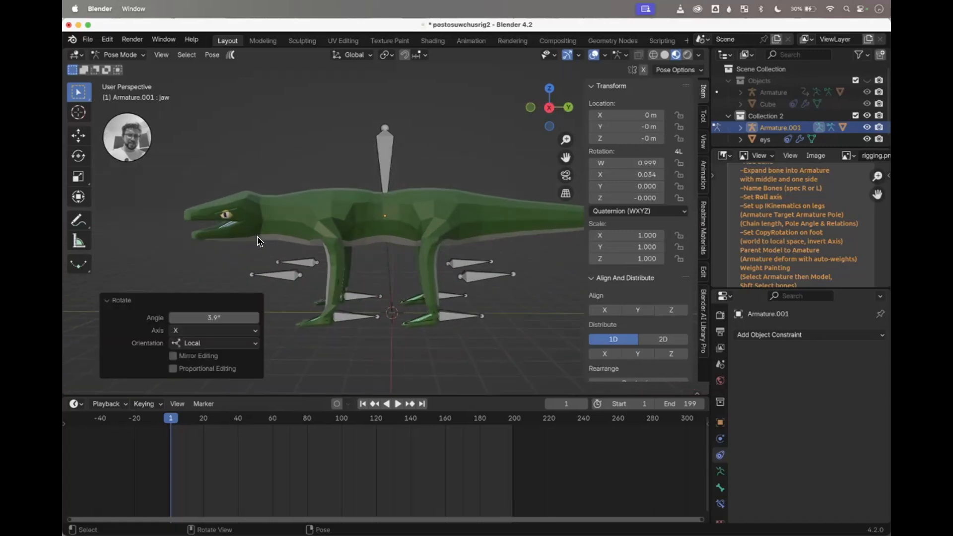
Step: Select the head bone, view the turned head from several sides, and turn on X-ray to show the skeleton
{"action": "left_click", "coordinate": [213, 218]}
{"action": "scroll", "coordinate": [343, 229], "scroll_direction": "left", "scroll_amount": 3}
{"action": "scroll", "coordinate": [342, 229], "scroll_direction": "right", "scroll_amount": 2}
{"action": "scroll", "coordinate": [350, 310], "scroll_direction": "left", "scroll_amount": 5}
{"action": "scroll", "coordinate": [350, 311], "scroll_direction": "right", "scroll_amount": 3}
{"action": "key", "text": "alt+z"}
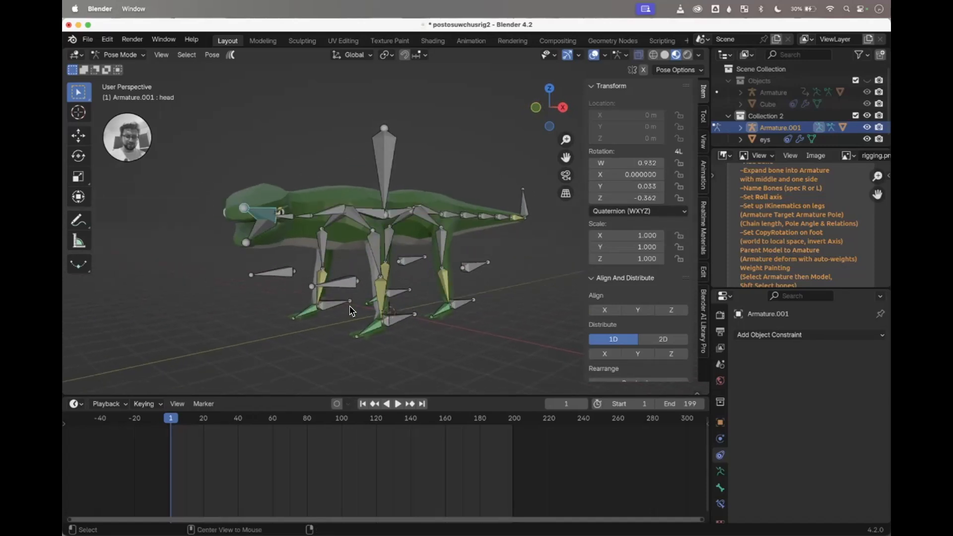
Step: Select the front left lower leg bone leg.004.L and open its bone constraint settings
{"action": "left_click", "coordinate": [381, 300]}
{"action": "scroll", "coordinate": [382, 295], "scroll_direction": "left", "scroll_amount": 5}
{"action": "scroll", "coordinate": [382, 295], "scroll_direction": "right", "scroll_amount": 3}
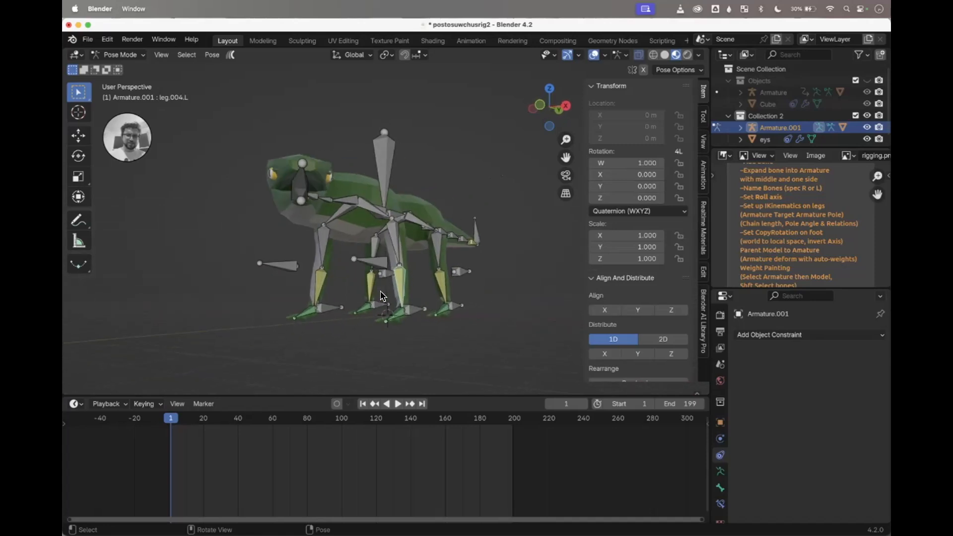
{"action": "scroll", "coordinate": [380, 292], "scroll_direction": "down", "scroll_amount": 1}
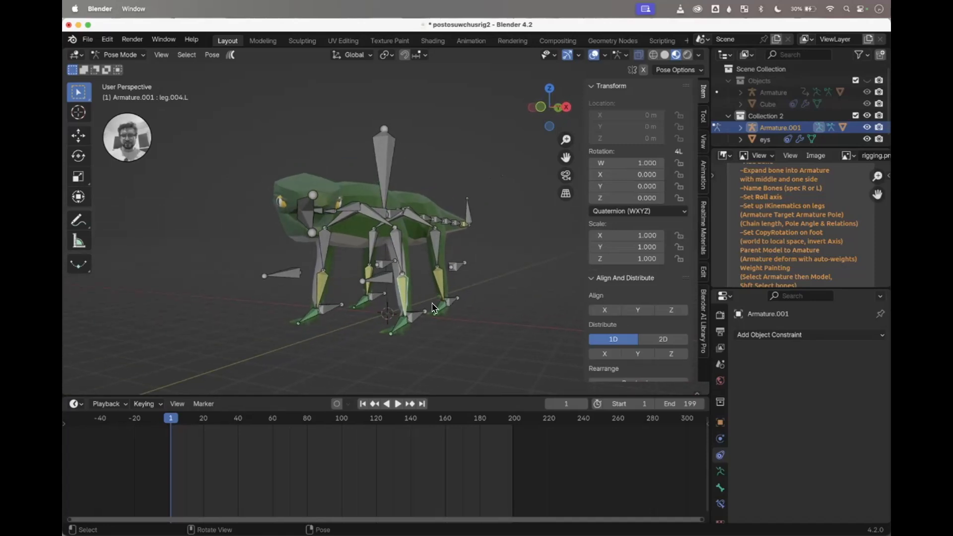
{"action": "scroll", "coordinate": [475, 360], "scroll_direction": "left", "scroll_amount": 5}
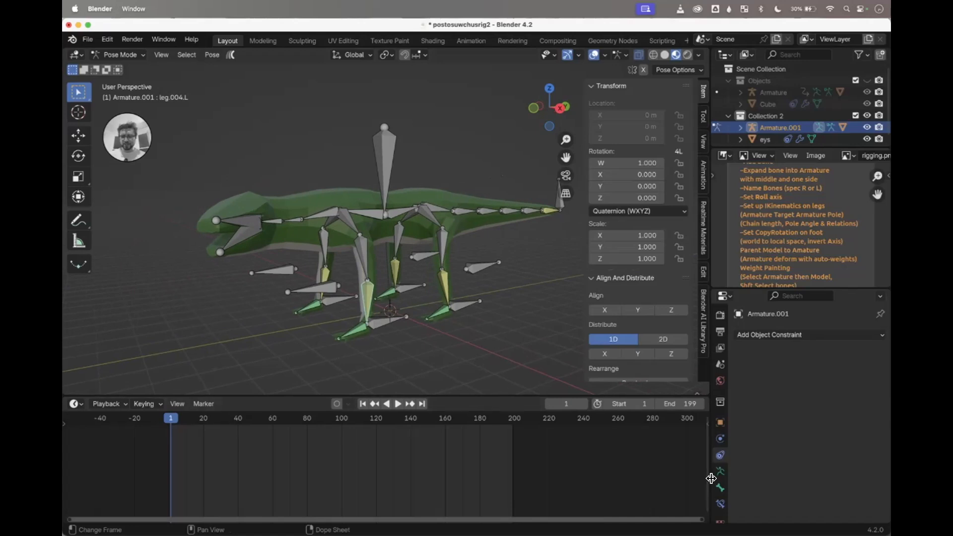
{"action": "left_click", "coordinate": [721, 504]}
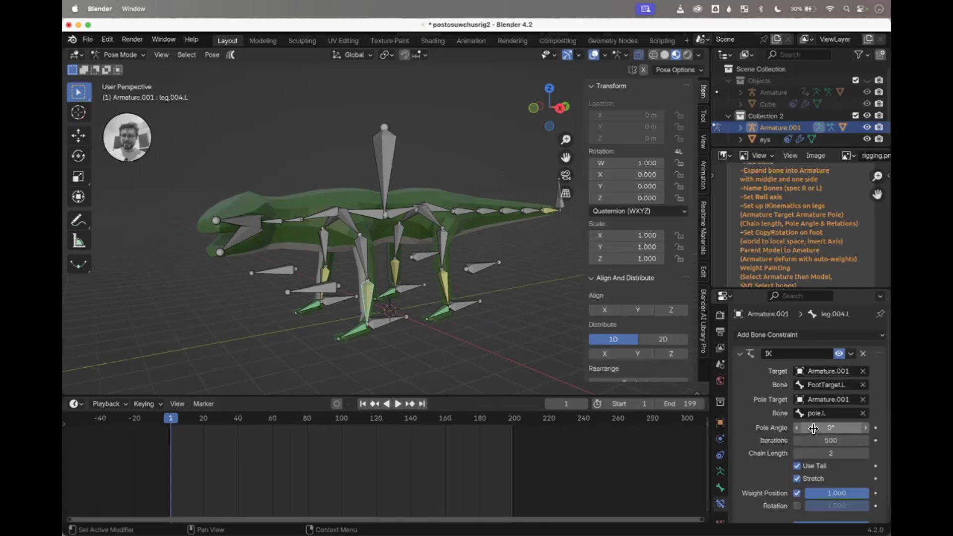
Step: Turn off X-ray and set the pole angle of leg.004.L's IK constraint to about 71.2°
{"action": "key", "text": "alt+z"}
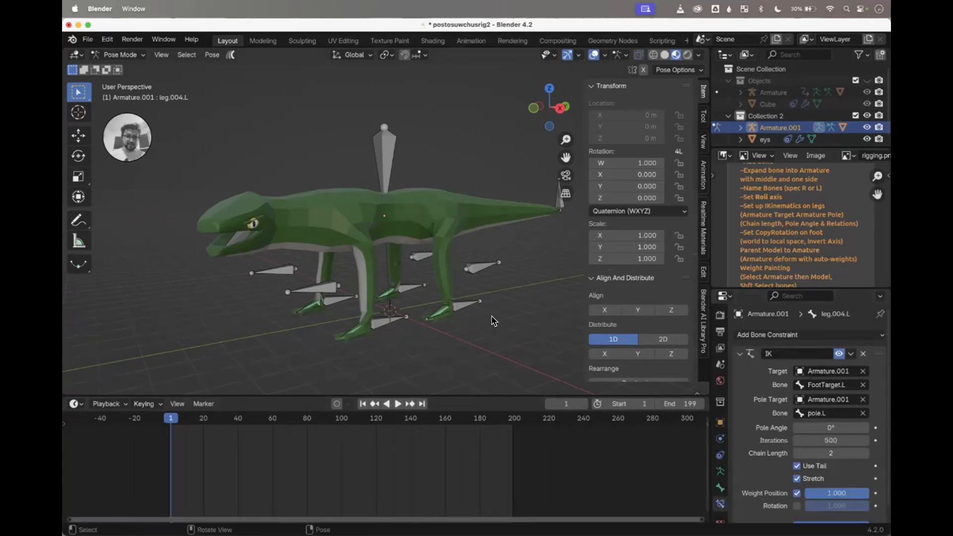
{"action": "scroll", "coordinate": [492, 317], "scroll_direction": "left", "scroll_amount": 5}
{"action": "scroll", "coordinate": [492, 321], "scroll_direction": "left", "scroll_amount": 3}
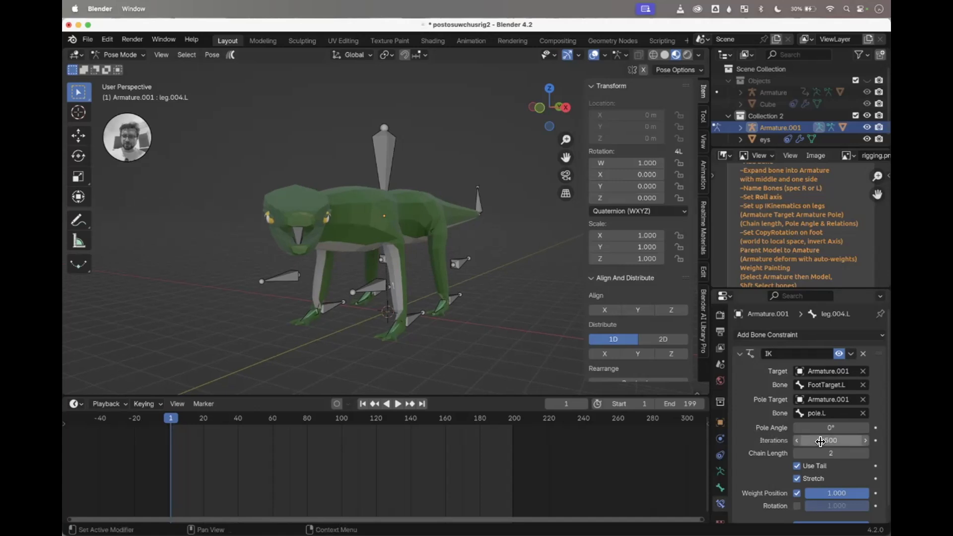
{"action": "left_click_drag", "start_coordinate": [811, 428], "coordinate": [829, 427]}
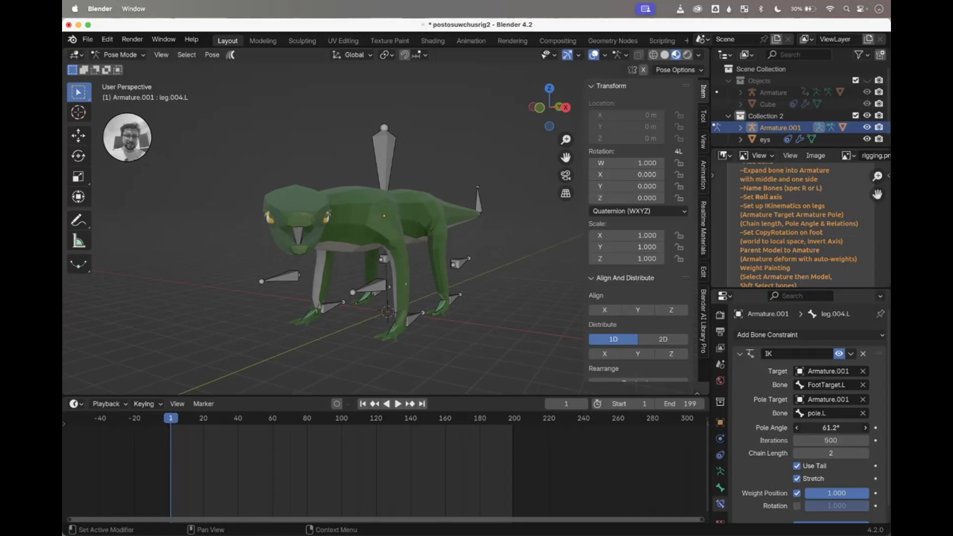
{"action": "scroll", "coordinate": [372, 330], "scroll_direction": "left", "scroll_amount": 10}
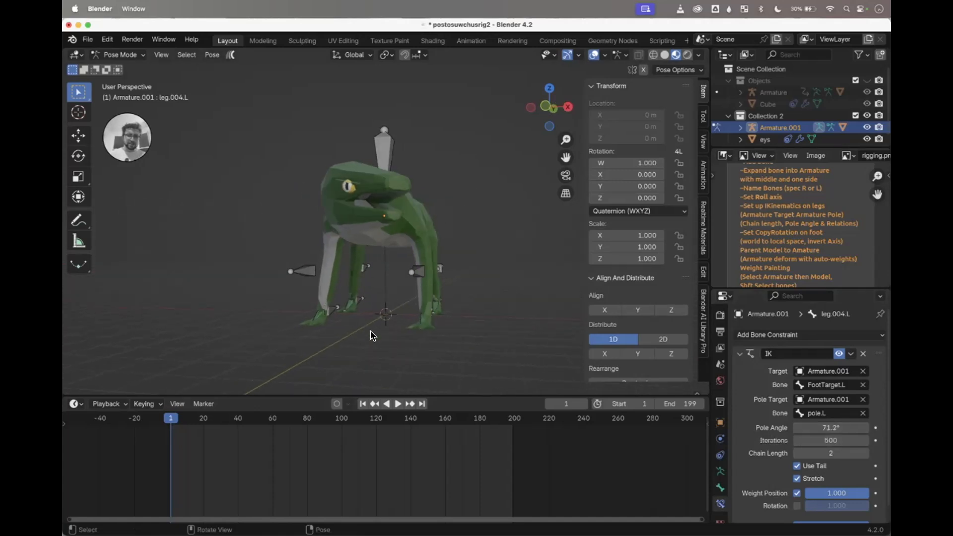
Step: Test the leg bending by moving the Main bone down along the global Z axis, and cancel the move
{"action": "left_click", "coordinate": [383, 135]}
{"action": "key", "text": "g"}
{"action": "key", "text": "z"}
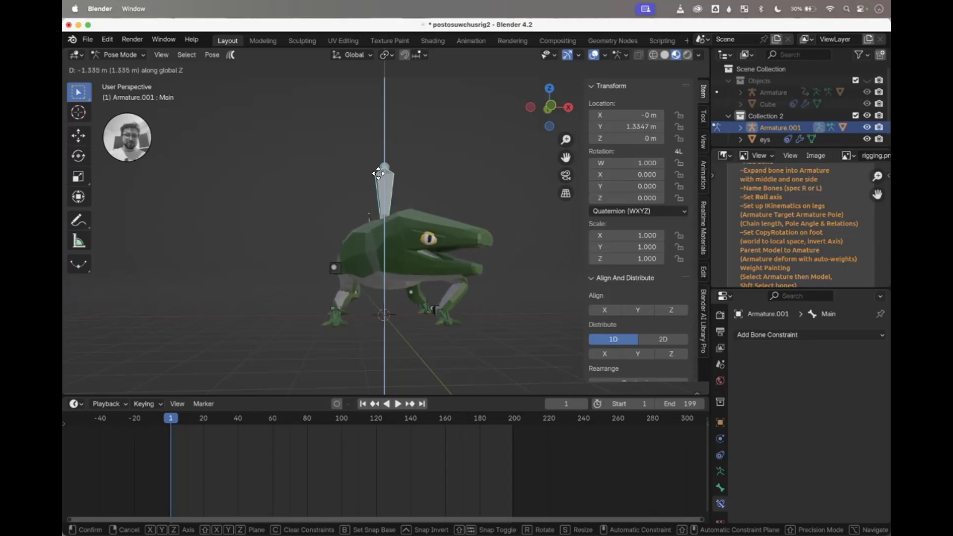
{"action": "right_click", "coordinate": [377, 146]}
{"action": "middle_click_drag", "start_coordinate": [346, 227], "coordinate": [389, 260]}
Step: Select the front right lower leg bone leg.004.R using X-ray, try adjusting its IK pole angle, and return it to -180°
{"action": "key", "text": "alt+z"}
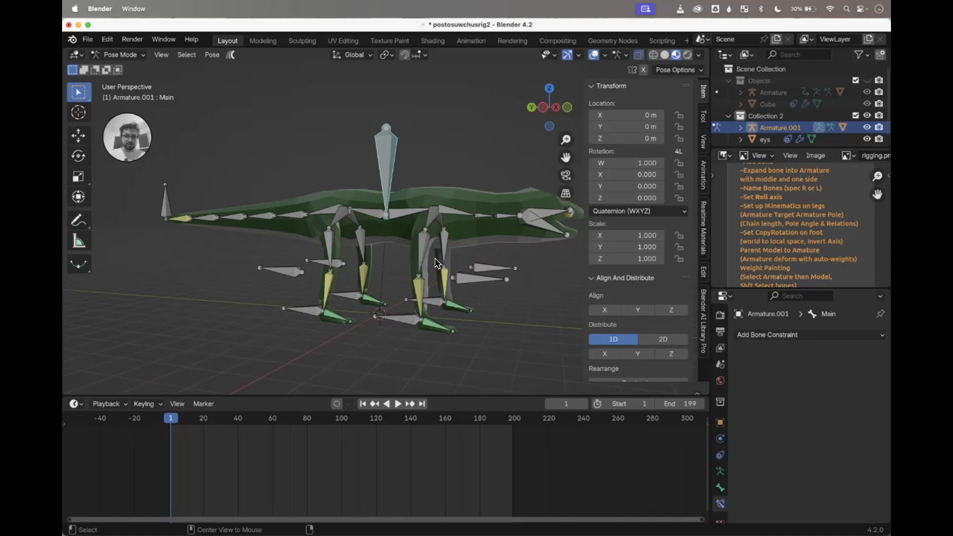
{"action": "left_click", "coordinate": [422, 293]}
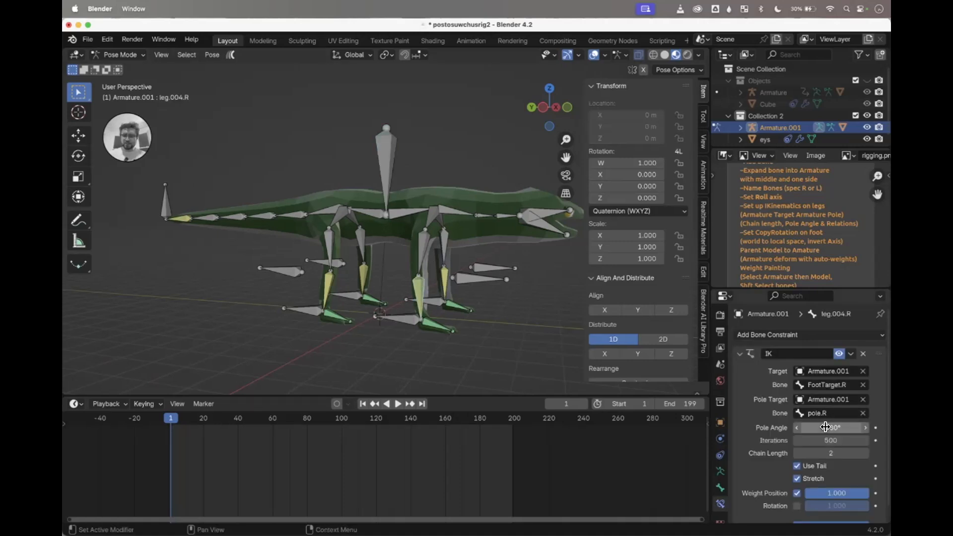
{"action": "key", "text": "alt+z"}
{"action": "left_click_drag", "start_coordinate": [819, 430], "coordinate": [836, 428]}
{"action": "scroll", "coordinate": [481, 318], "scroll_direction": "right", "scroll_amount": 8}
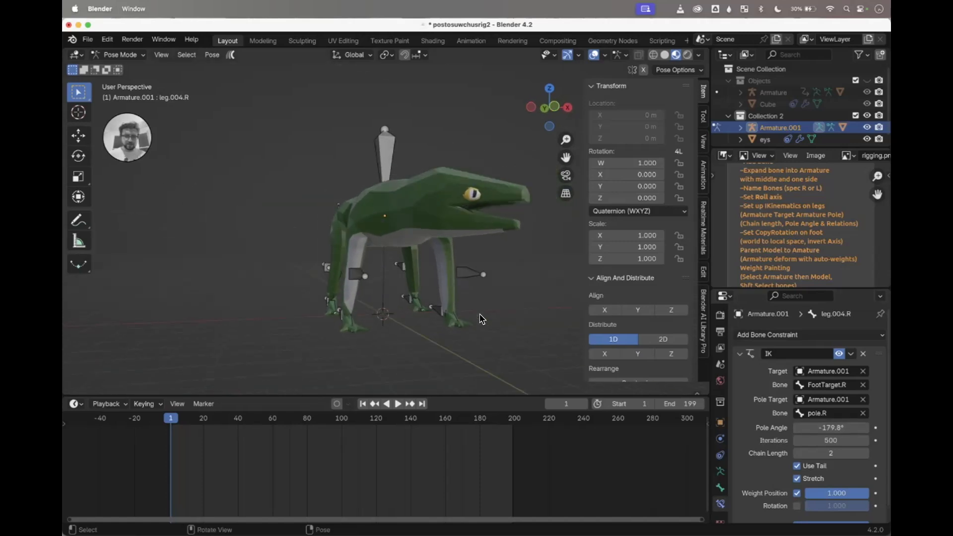
{"action": "scroll", "coordinate": [481, 318], "scroll_direction": "left", "scroll_amount": 3}
{"action": "mouse_move", "coordinate": [838, 430]}
{"action": "left_mouse_down"}
{"action": "mouse_move", "coordinate": [873, 430]}
{"action": "mouse_move", "coordinate": [837, 429]}
{"action": "left_mouse_up"}
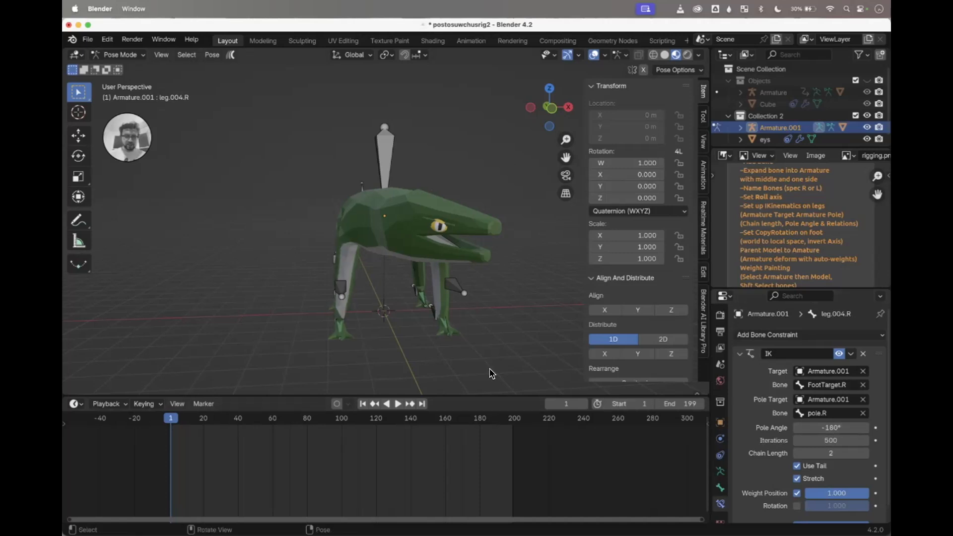
Step: Select the rear right lower leg bone leg.005.R using X-ray and adjust its IK pole angle with X-ray off
{"action": "scroll", "coordinate": [491, 371], "scroll_direction": "left", "scroll_amount": 8}
{"action": "scroll", "coordinate": [490, 373], "scroll_direction": "left", "scroll_amount": 3}
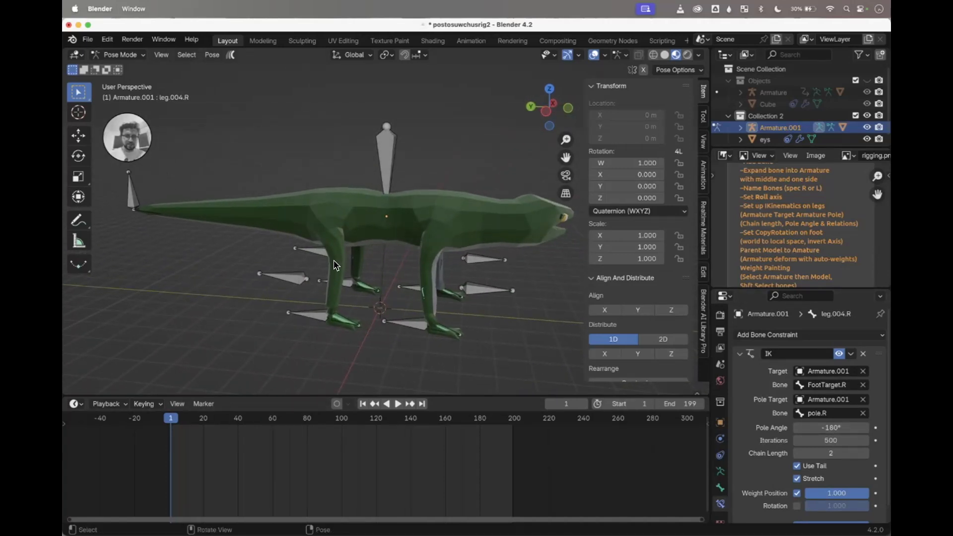
{"action": "key", "text": "alt+z"}
{"action": "left_click", "coordinate": [337, 296]}
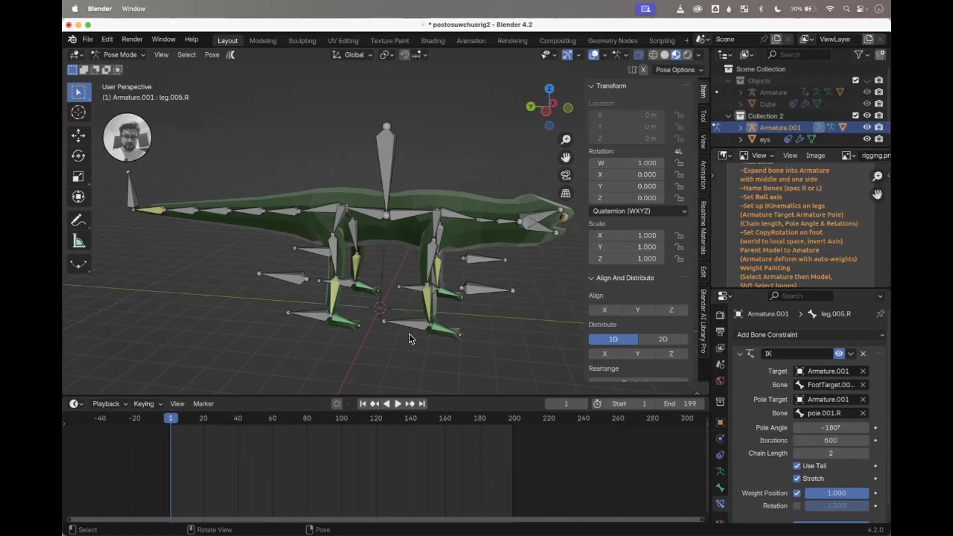
{"action": "scroll", "coordinate": [333, 329], "scroll_direction": "left", "scroll_amount": 10}
{"action": "key", "text": "alt+z"}
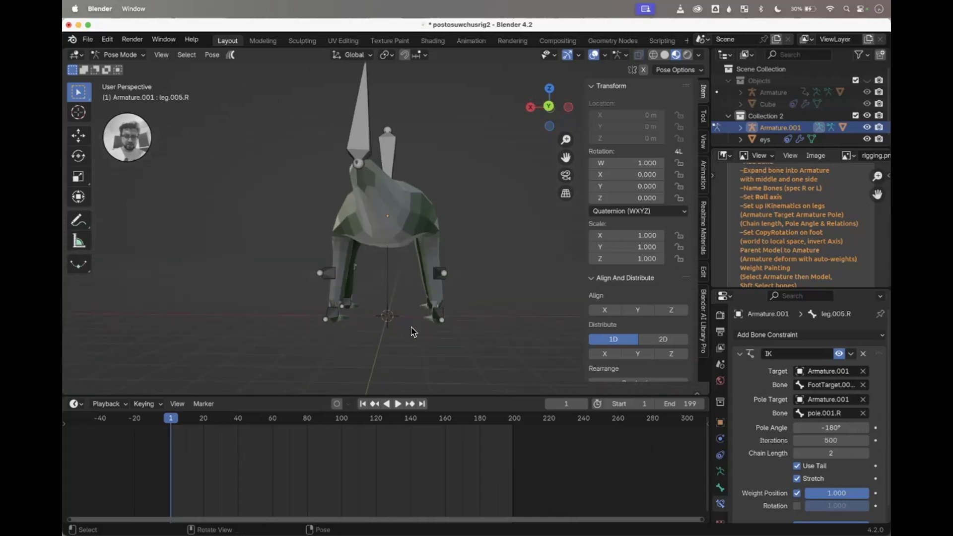
{"action": "scroll", "coordinate": [412, 331], "scroll_direction": "right", "scroll_amount": 5}
{"action": "left_click", "coordinate": [831, 427]}
{"action": "left_click_drag", "start_coordinate": [844, 427], "coordinate": [869, 427]}
{"action": "scroll", "coordinate": [395, 298], "scroll_direction": "left", "scroll_amount": 6}
{"action": "scroll", "coordinate": [395, 298], "scroll_direction": "left", "scroll_amount": 2}
Step: Select the rear left lower leg bone leg.005.L using X-ray and adjust its IK pole angle with X-ray off
{"action": "key", "text": "alt+z"}
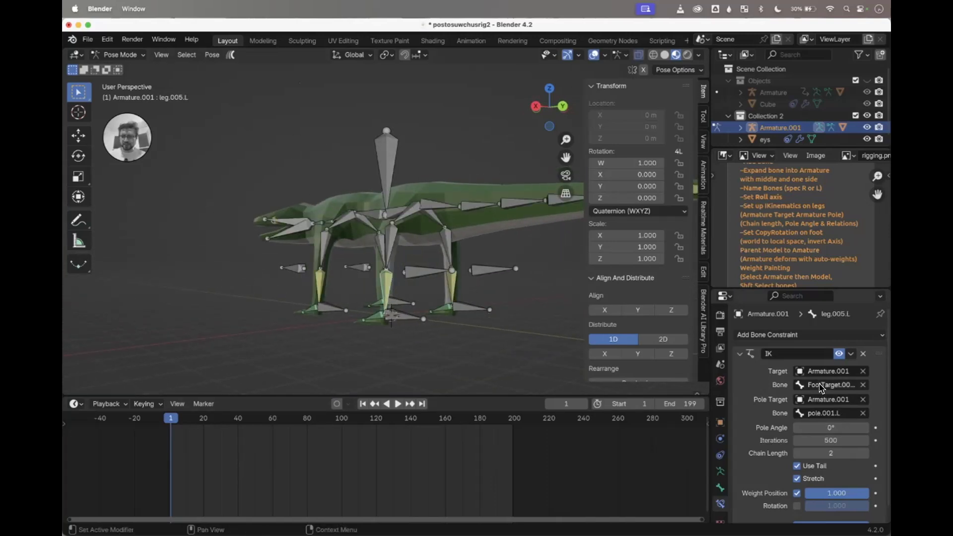
{"action": "key", "text": "alt+z"}
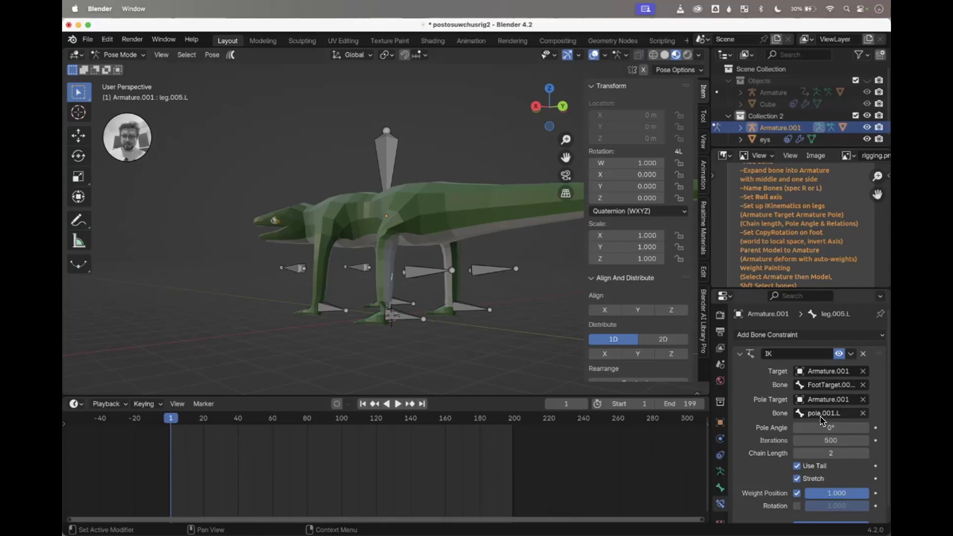
{"action": "left_click_drag", "start_coordinate": [826, 428], "coordinate": [783, 427]}
{"action": "scroll", "coordinate": [537, 311], "scroll_direction": "left", "scroll_amount": 5}
{"action": "scroll", "coordinate": [537, 311], "scroll_direction": "left", "scroll_amount": 5}
Step: Lower the body by moving the Main bone freely about 0.8 m, mostly downward
{"action": "left_click", "coordinate": [335, 174]}
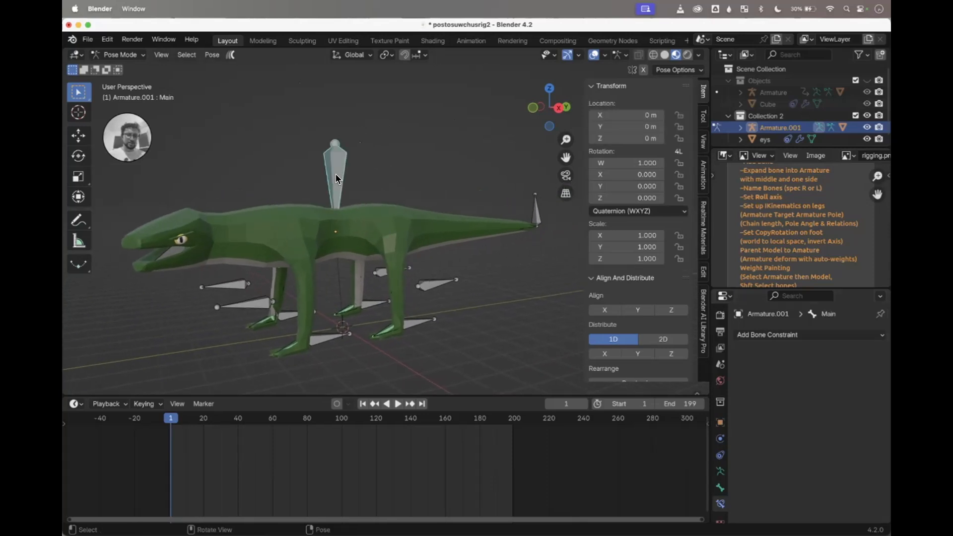
{"action": "key", "text": "g"}
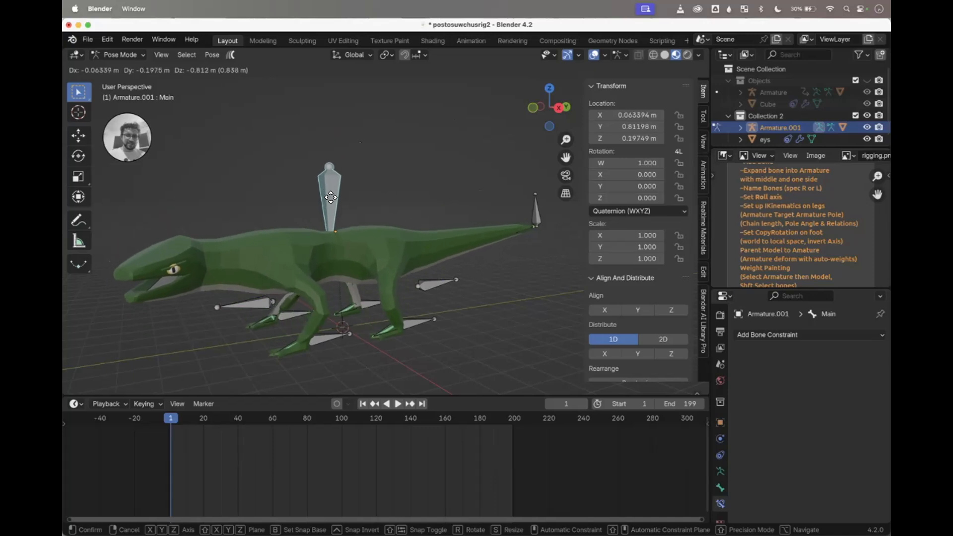
{"action": "left_click", "coordinate": [329, 198]}
Step: Move the TailTarget bone up and toward the body to curl the tail over the back
{"action": "left_click", "coordinate": [531, 218]}
{"action": "key", "text": "g"}
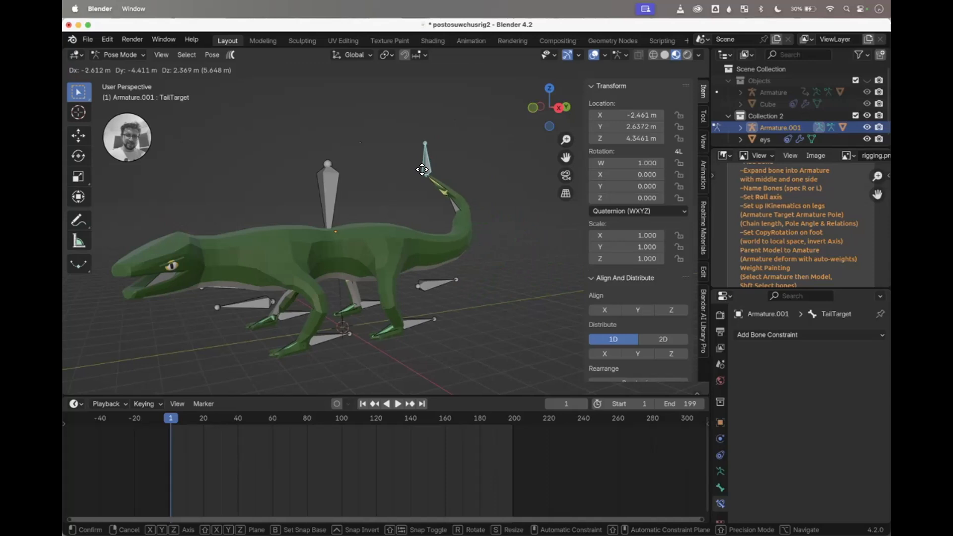
{"action": "left_click", "coordinate": [385, 187]}
Step: Try moving the front left FootTarget.L bone freely and along the global Z axis, and cancel the move
{"action": "left_click", "coordinate": [321, 339]}
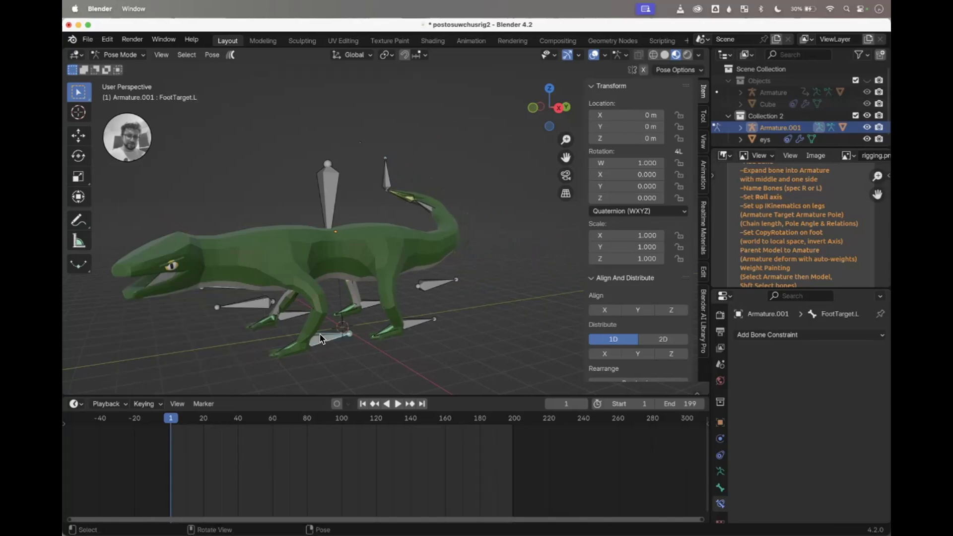
{"action": "key", "text": "g"}
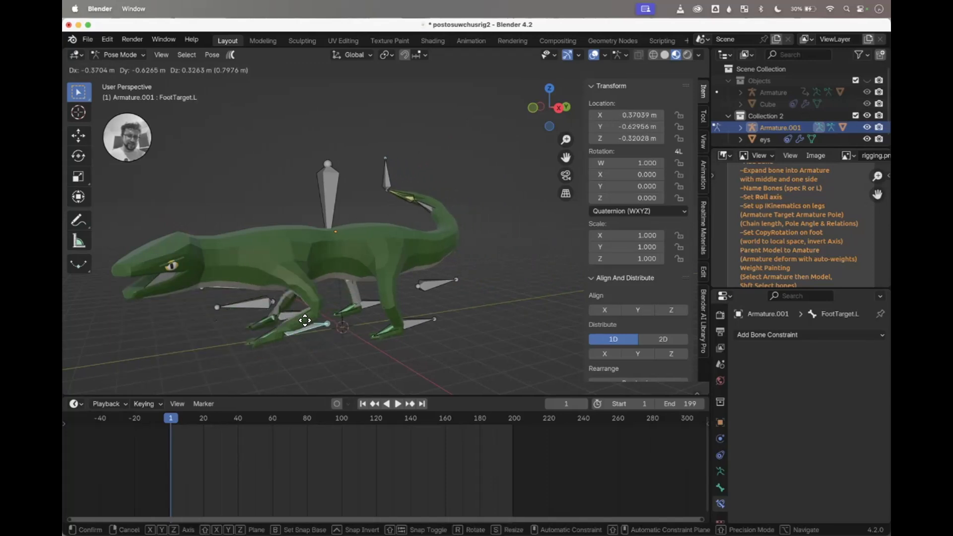
{"action": "key", "text": "z"}
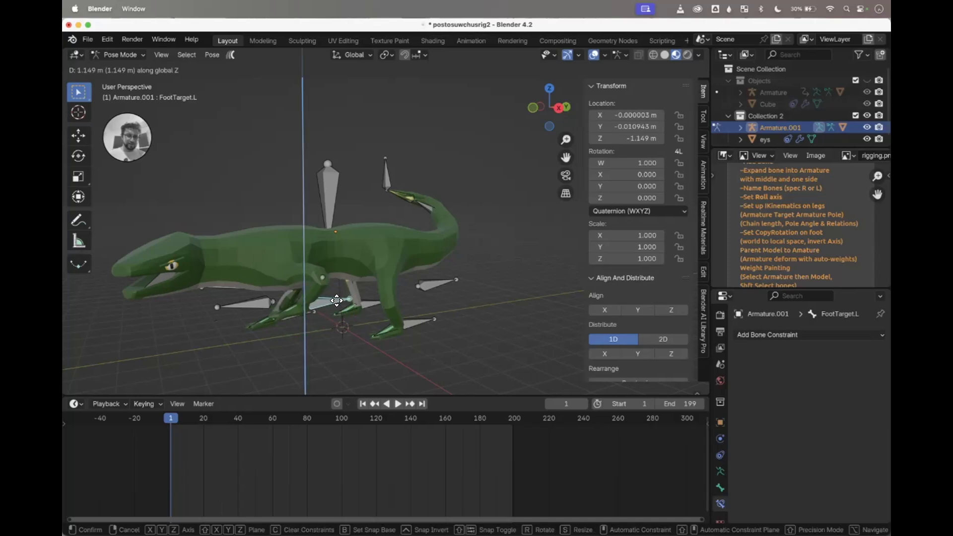
{"action": "key", "text": "Escape"}
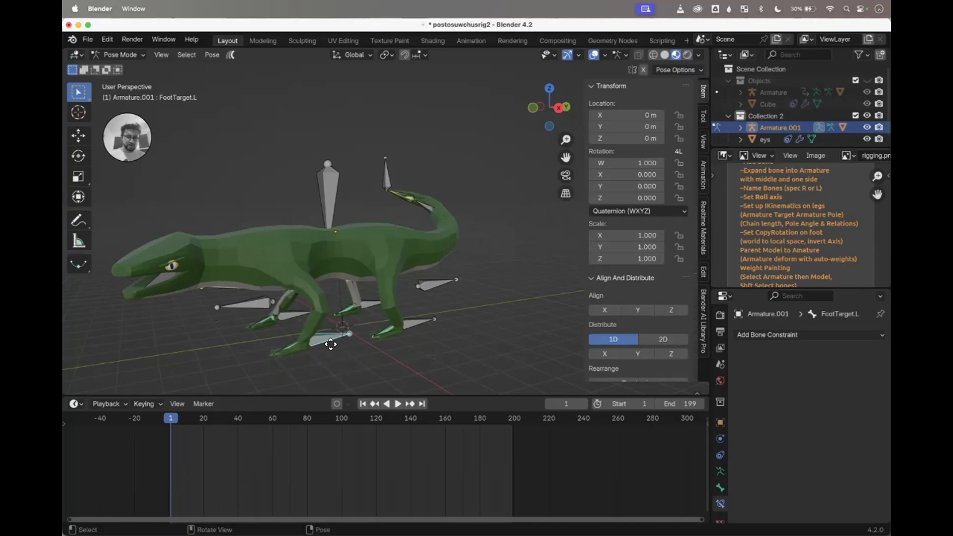
Step: Move the front left FootTarget.L bone forward about 0.96 m along the global Y axis
{"action": "key", "text": "g"}
{"action": "key", "text": "y"}
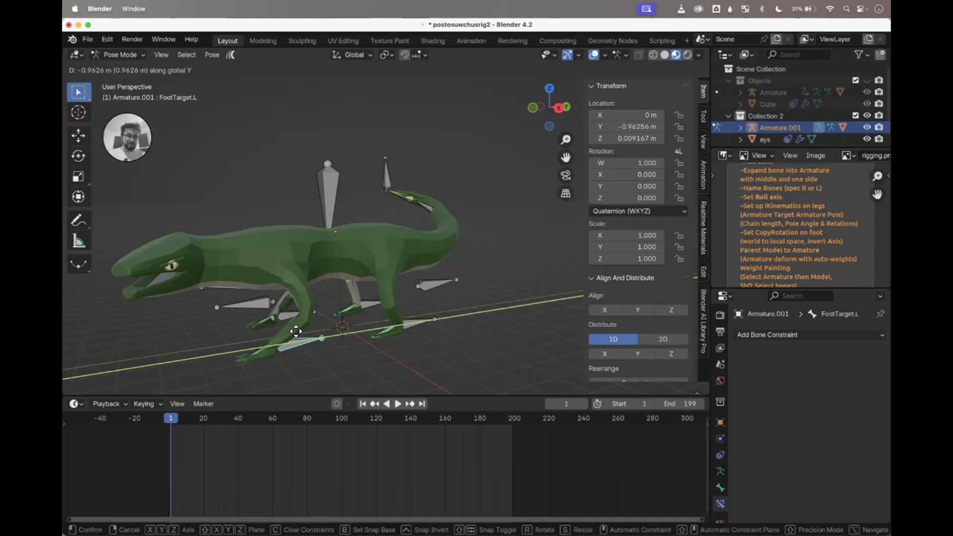
{"action": "left_click", "coordinate": [294, 335]}
Step: Move the rear right FootTarget.001.R bone by about -0.314 m in X, -0.5 m in Y and 0.569 m in Z
{"action": "left_click", "coordinate": [367, 309]}
{"action": "key", "text": "g"}
{"action": "left_click", "coordinate": [350, 291]}
{"action": "scroll", "coordinate": [350, 291], "scroll_direction": "left", "scroll_amount": 10}
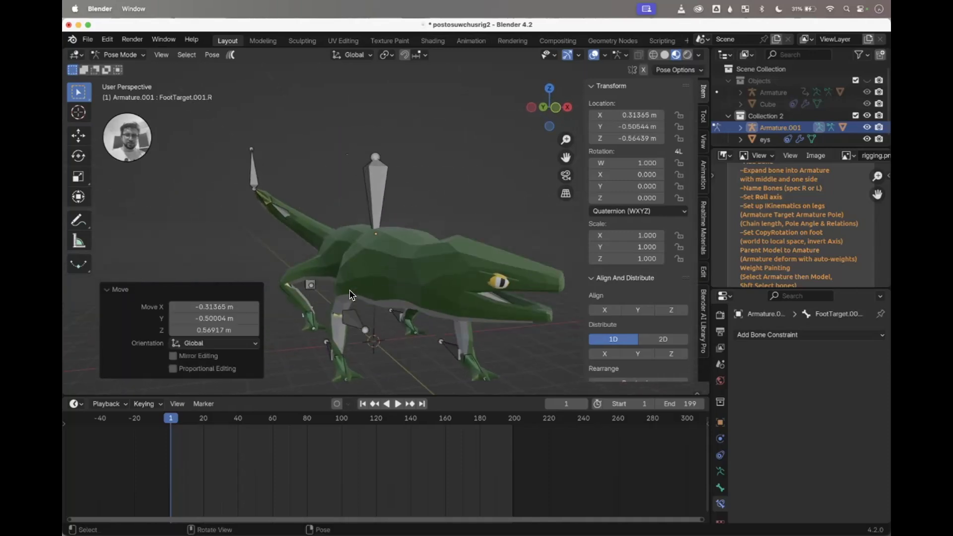